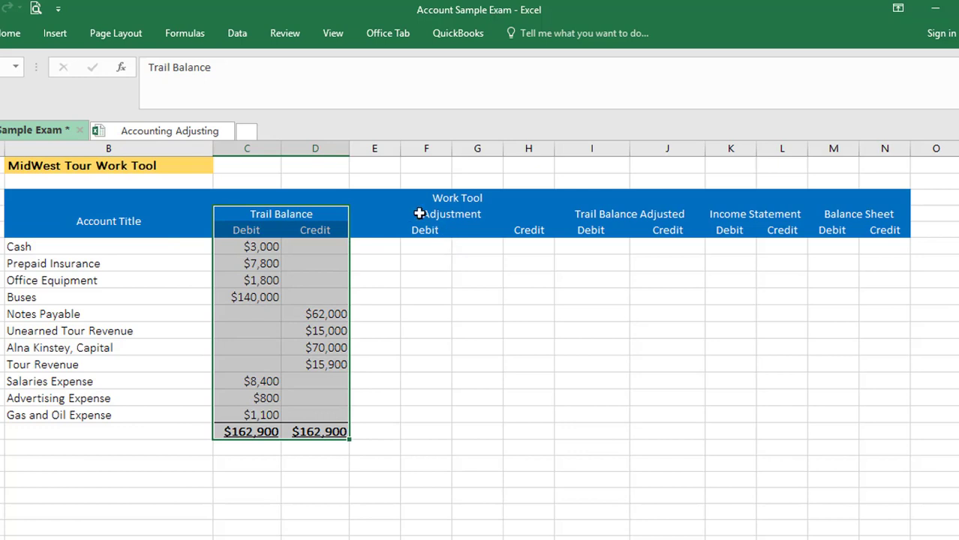
Step: Examine the Trail Balance, Adjustment and Trail Balance Adjusted sections of the Work Tool table, including the debit and credit totals
left_click(417, 213)
left_click_drag(428, 217, 464, 432)
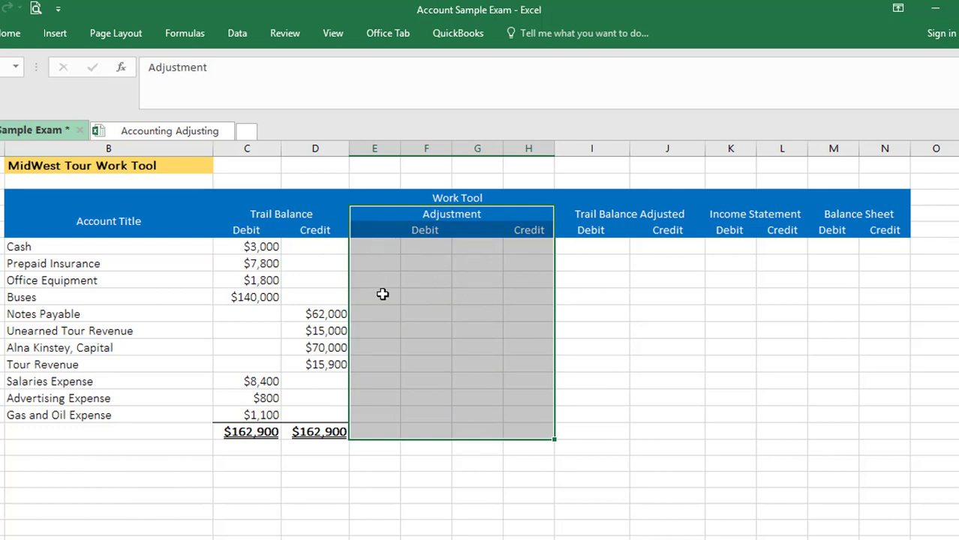
left_click(584, 247)
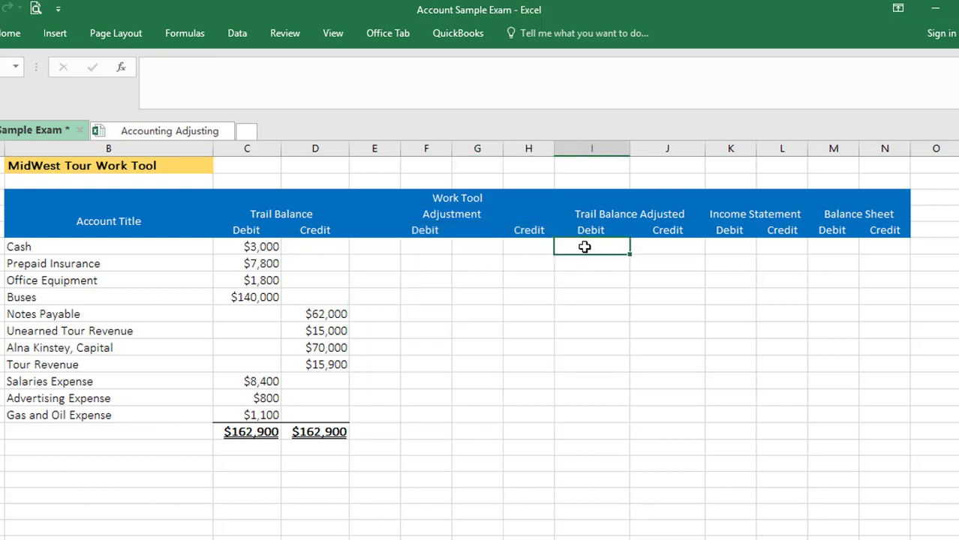
left_click_drag(583, 213, 646, 432)
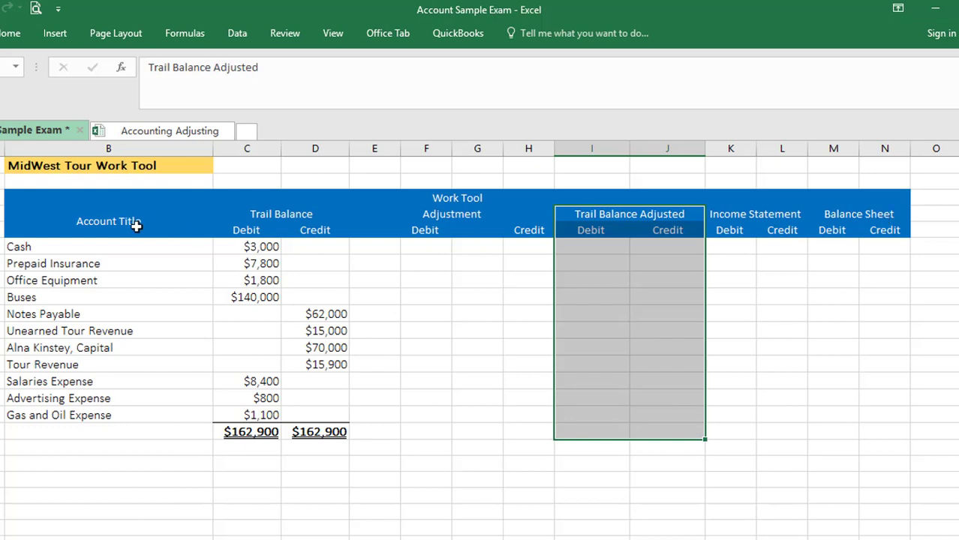
left_click_drag(38, 201, 753, 449)
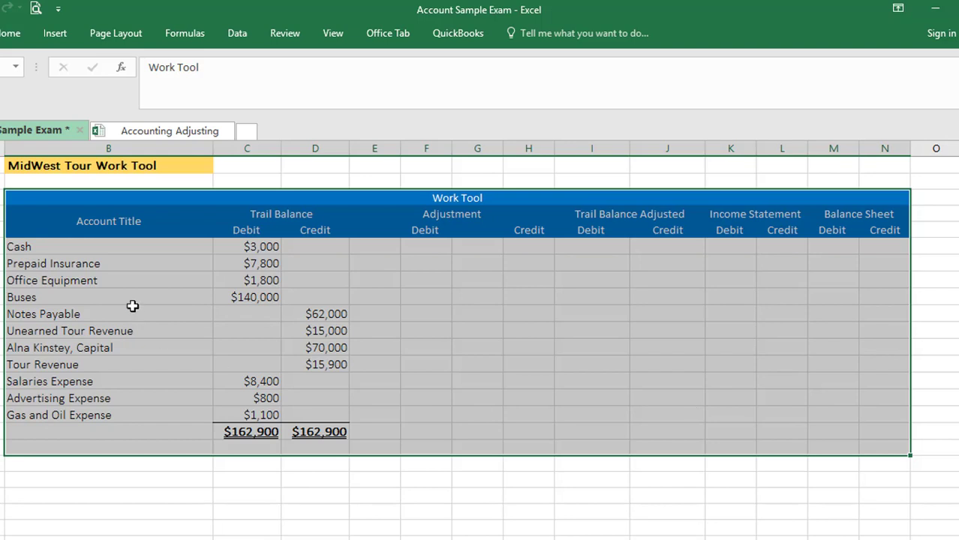
left_click(278, 213)
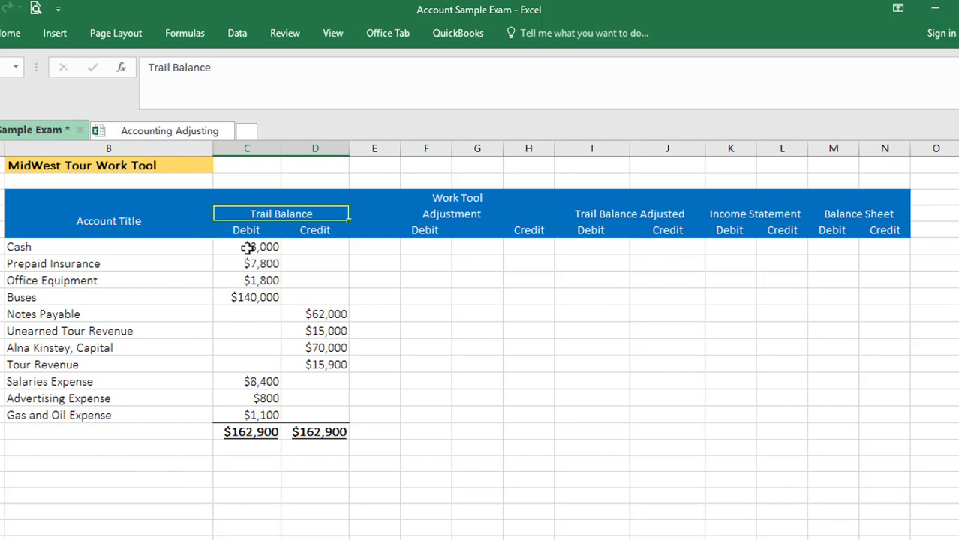
left_click_drag(108, 218, 317, 435)
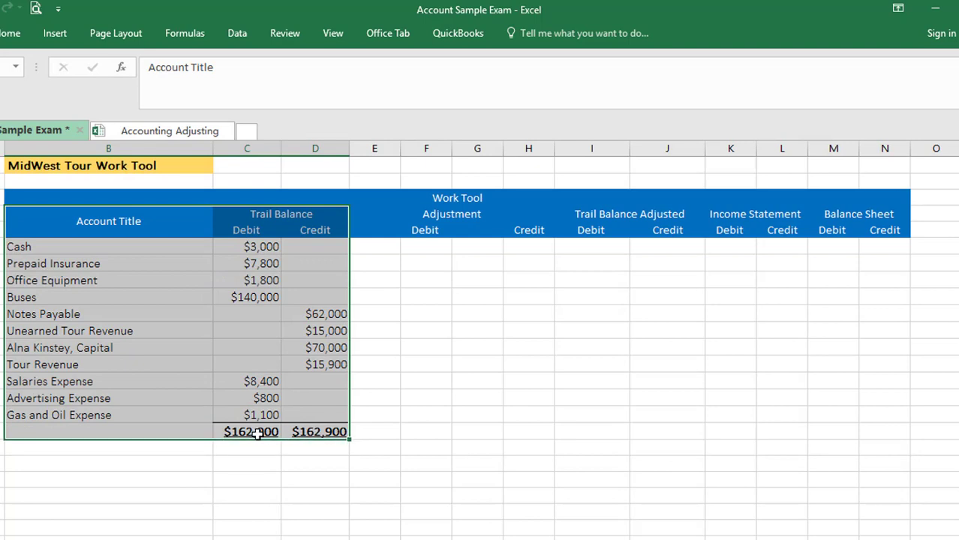
left_click(255, 432)
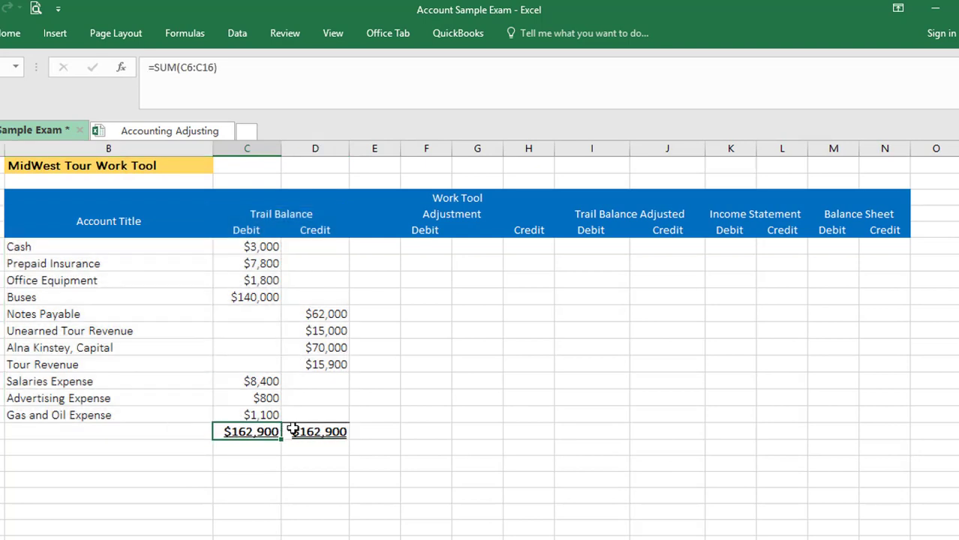
left_click(319, 432)
left_click_drag(23, 193, 717, 435)
left_click(281, 214)
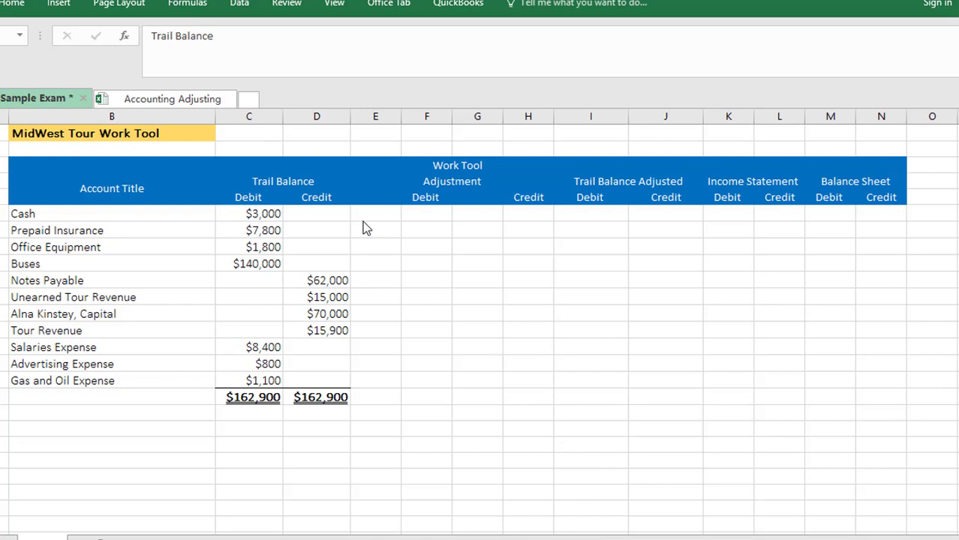
Step: Review the account titles from Cash to Gas and Oil Expense alongside the Trail Balance and Adjustment columns
left_click(40, 133)
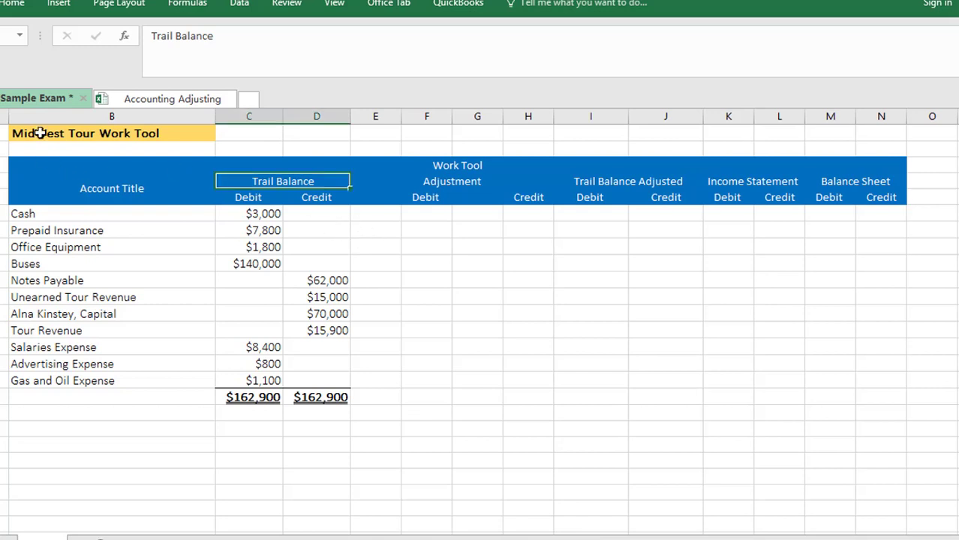
left_click(40, 133)
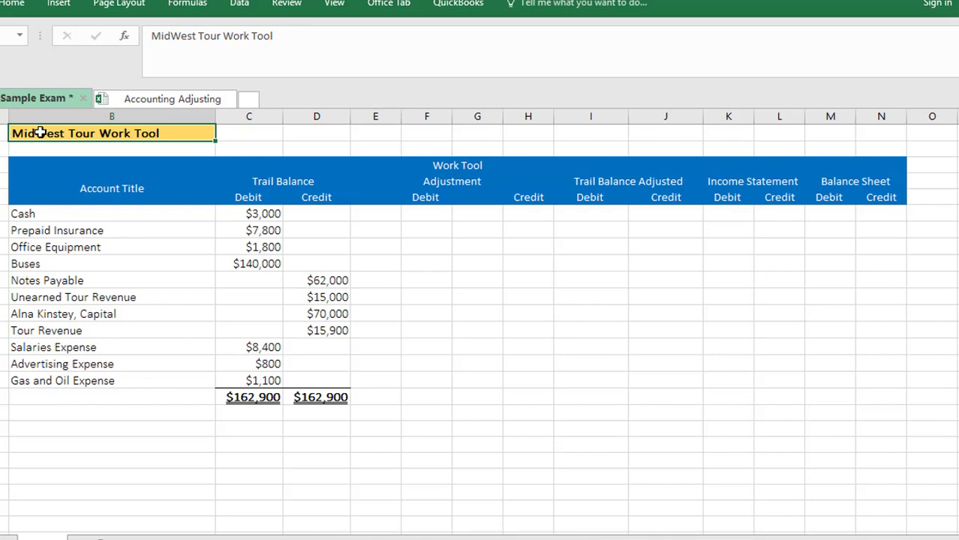
left_click_drag(387, 180, 496, 396)
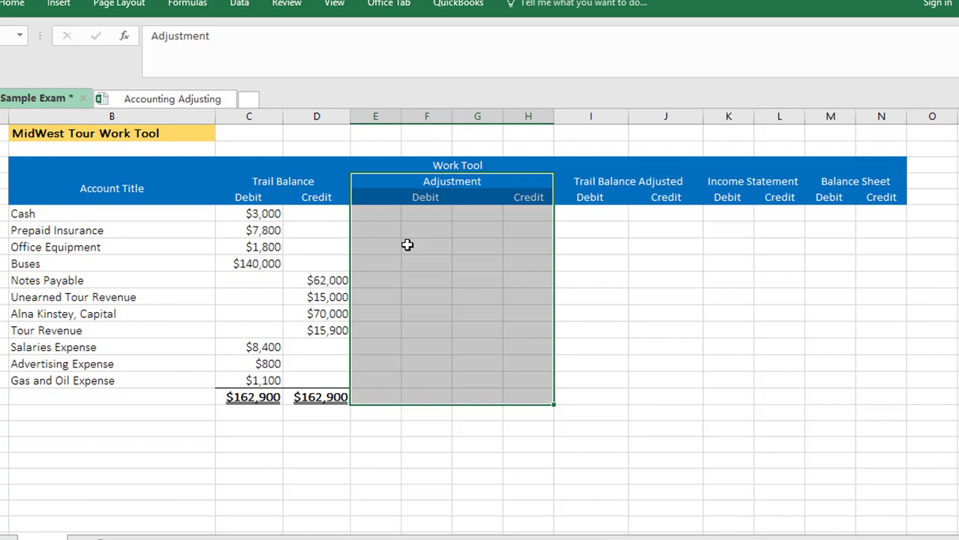
left_click(250, 181)
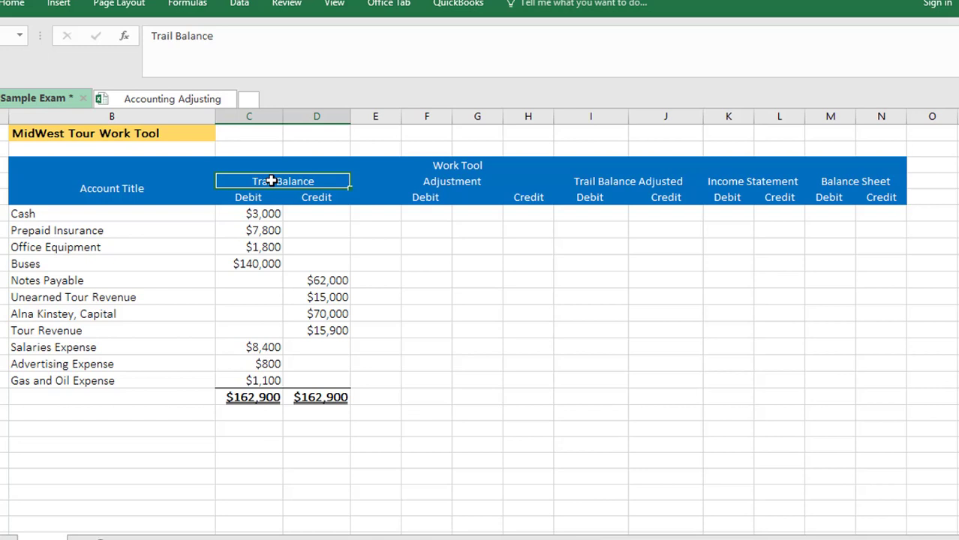
left_click(375, 181)
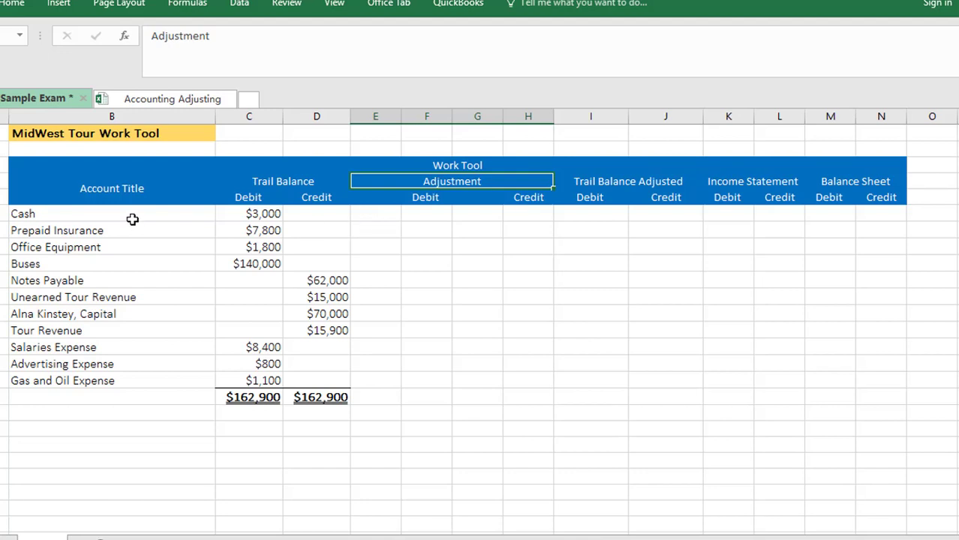
left_click_drag(132, 216, 131, 377)
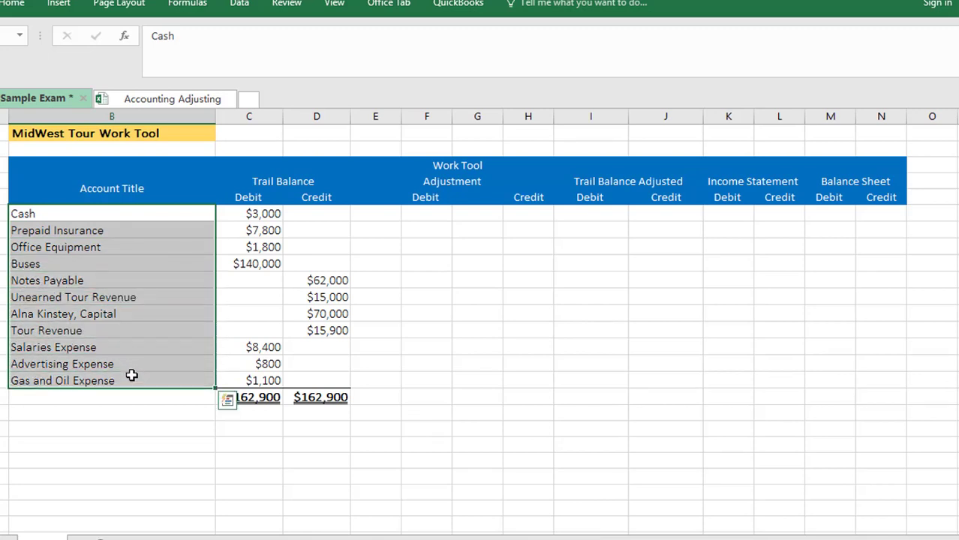
left_click(259, 180)
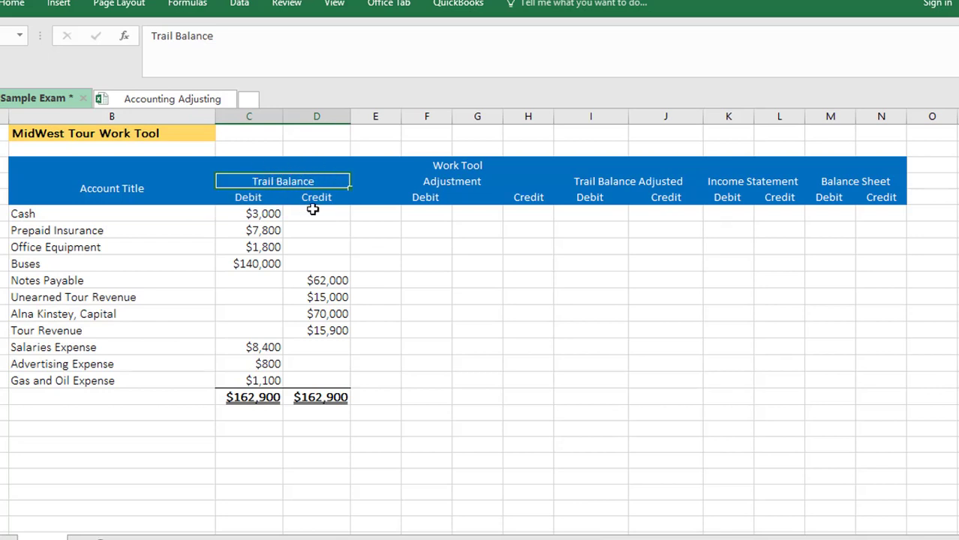
left_click_drag(189, 217, 188, 379)
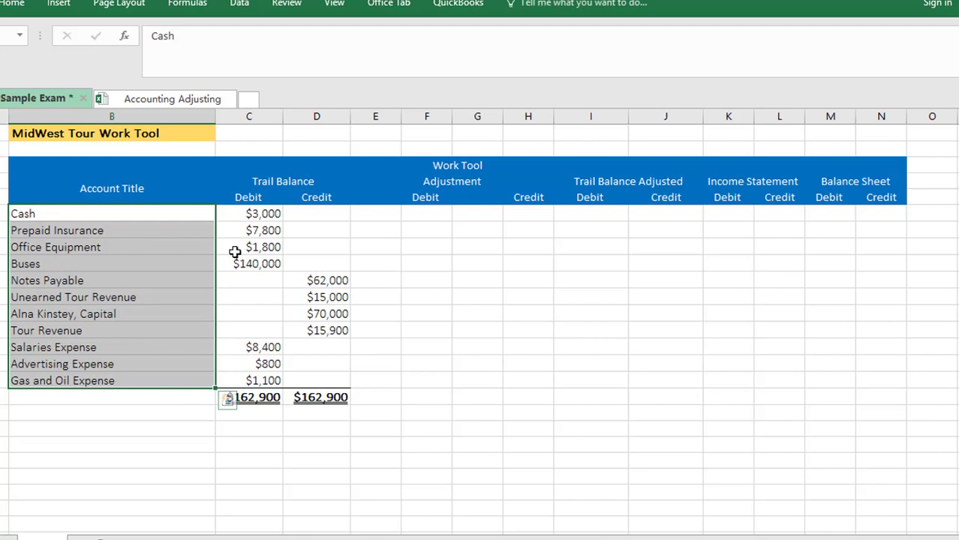
left_click_drag(189, 213, 188, 231)
left_click_drag(186, 267, 180, 383)
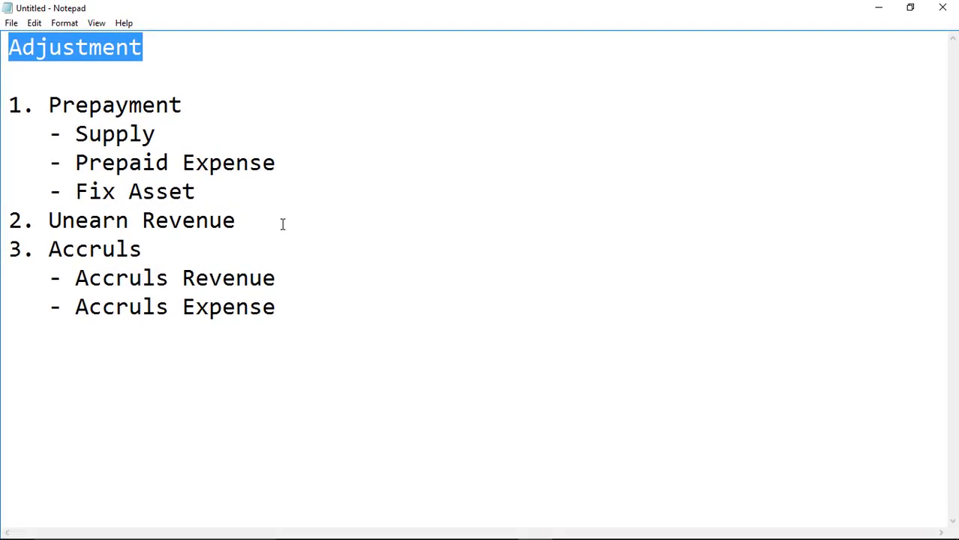
Step: Review the adjustment types in the Notepad list: Prepayment with Supply, Prepaid Expense and Fix Asset, Unearn Revenue, and Accruls
left_click(282, 225)
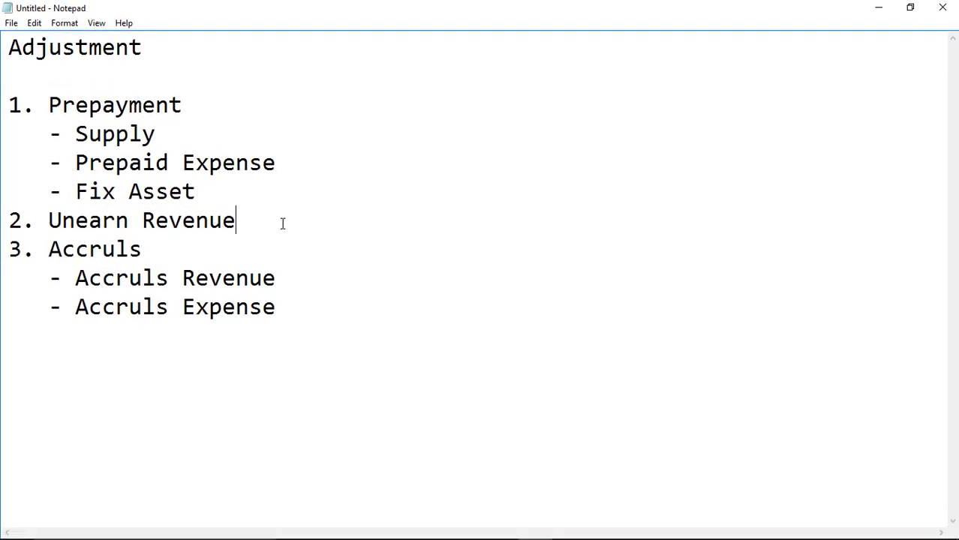
left_click(54, 109)
left_click_drag(54, 109, 199, 105)
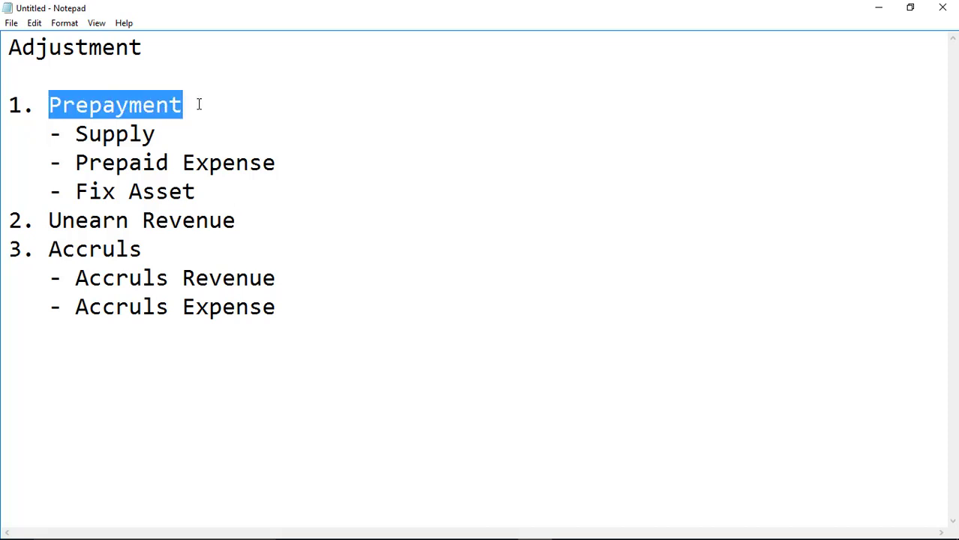
left_click_drag(51, 220, 236, 223)
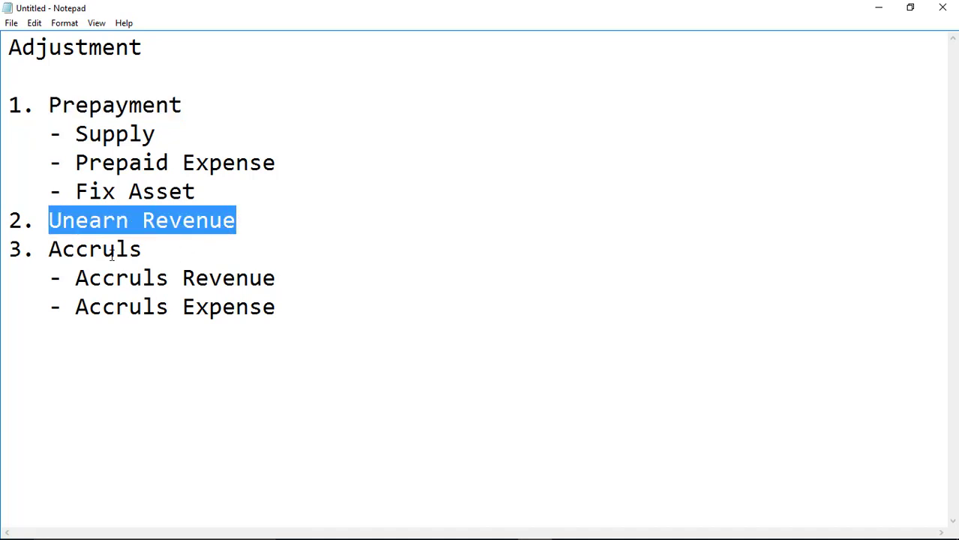
left_click_drag(49, 250, 142, 252)
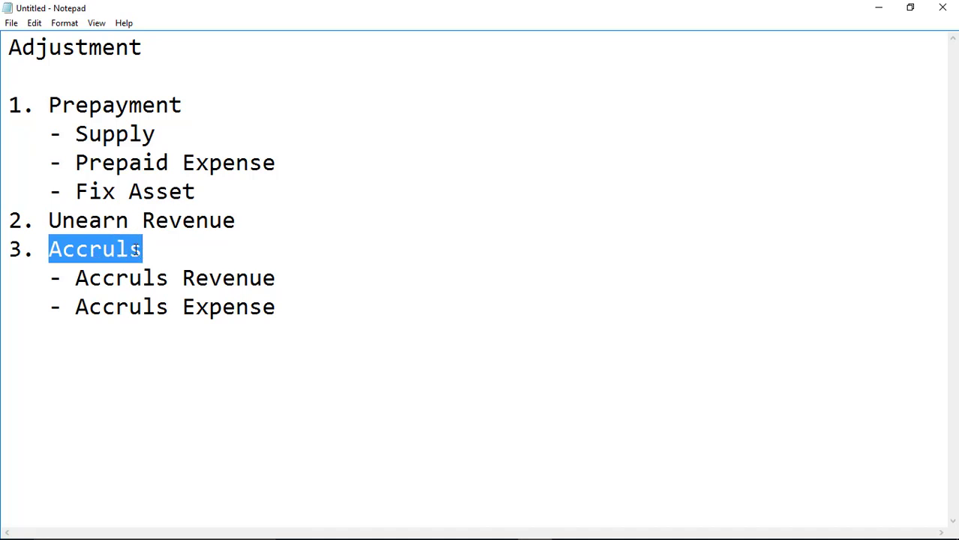
left_click_drag(48, 105, 201, 118)
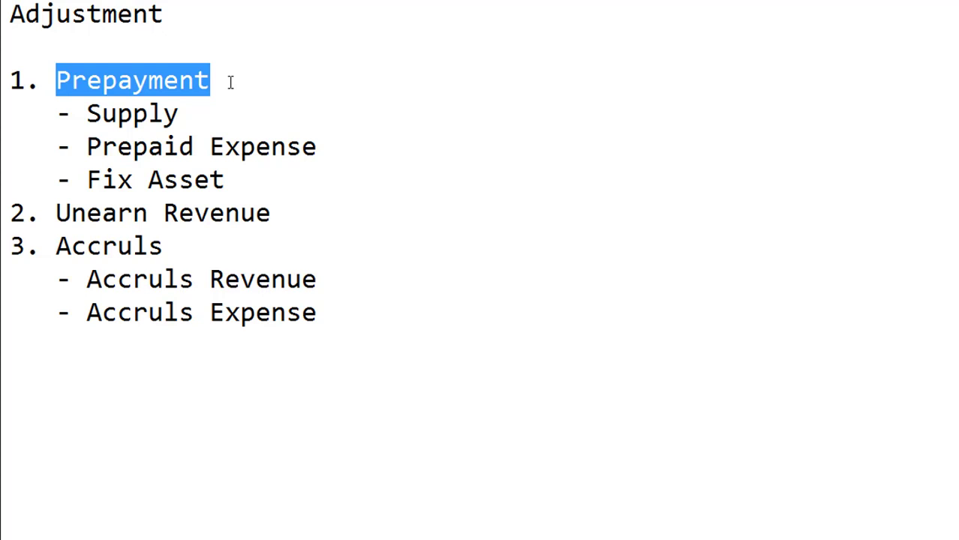
left_click_drag(87, 113, 181, 114)
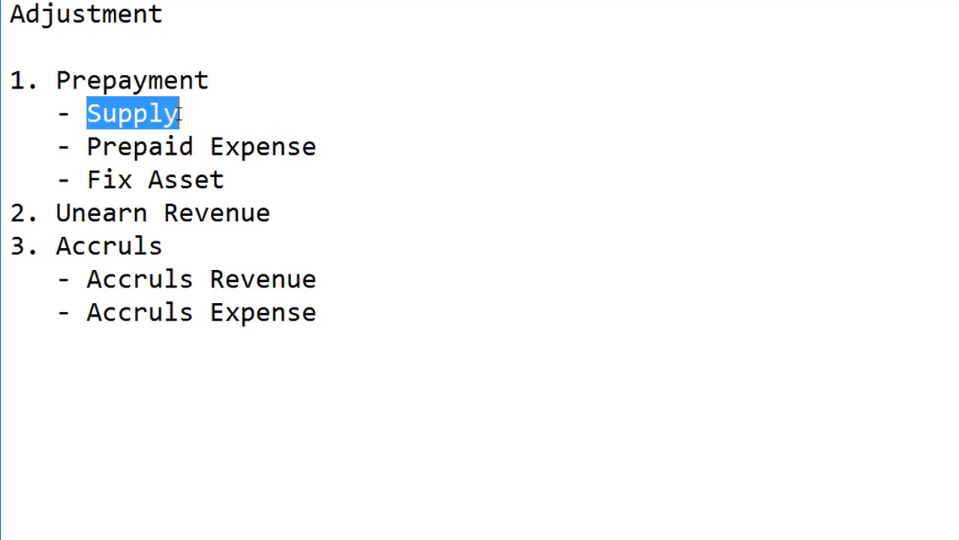
left_click_drag(87, 146, 304, 146)
left_click_drag(225, 180, 88, 164)
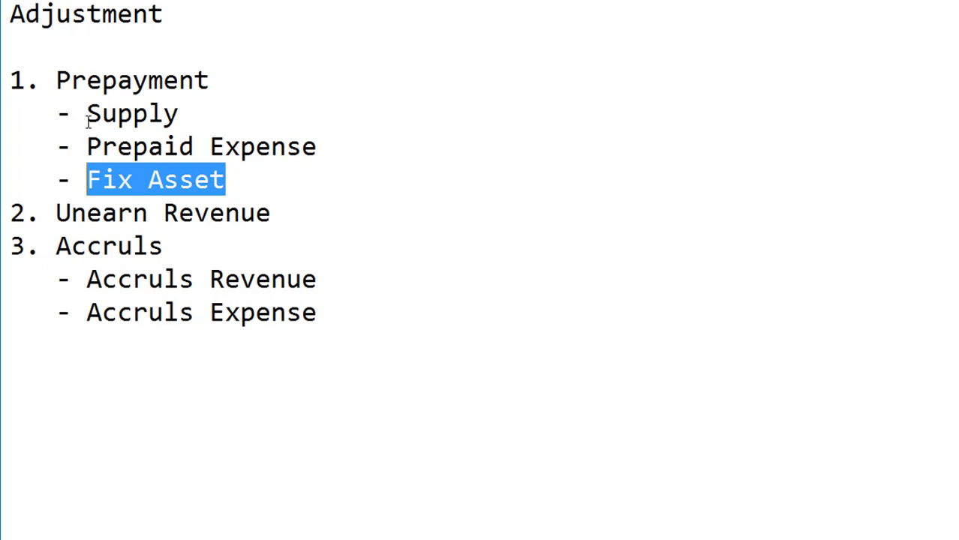
left_click_drag(87, 113, 189, 129)
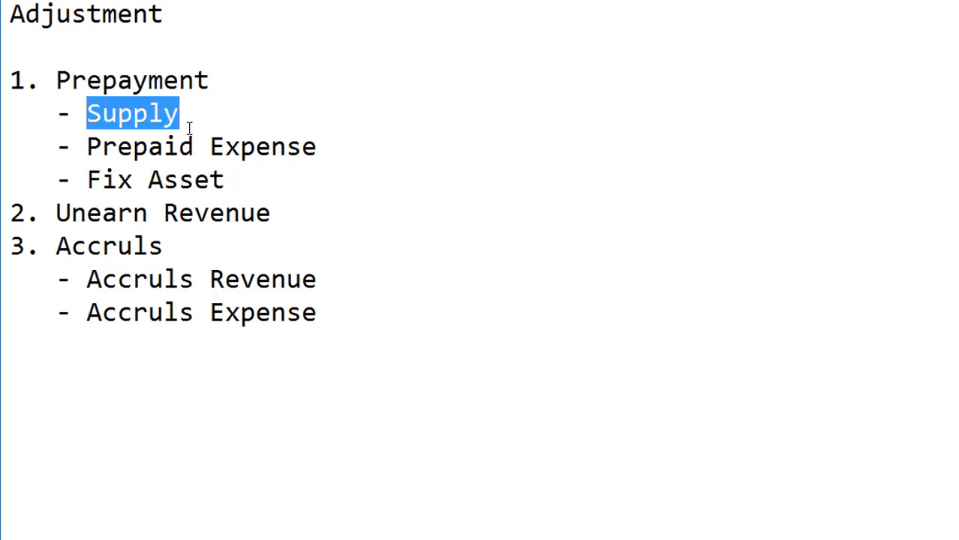
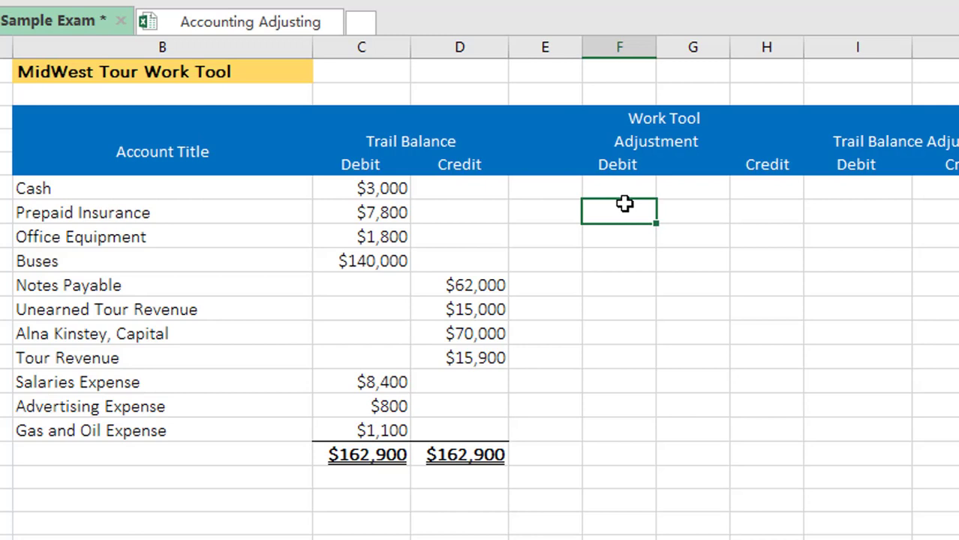
Step: Try the formula =7800/12 in the Adjustment debit cell of the Prepaid Insurance row, and clear the cell again
type("=7800/12")
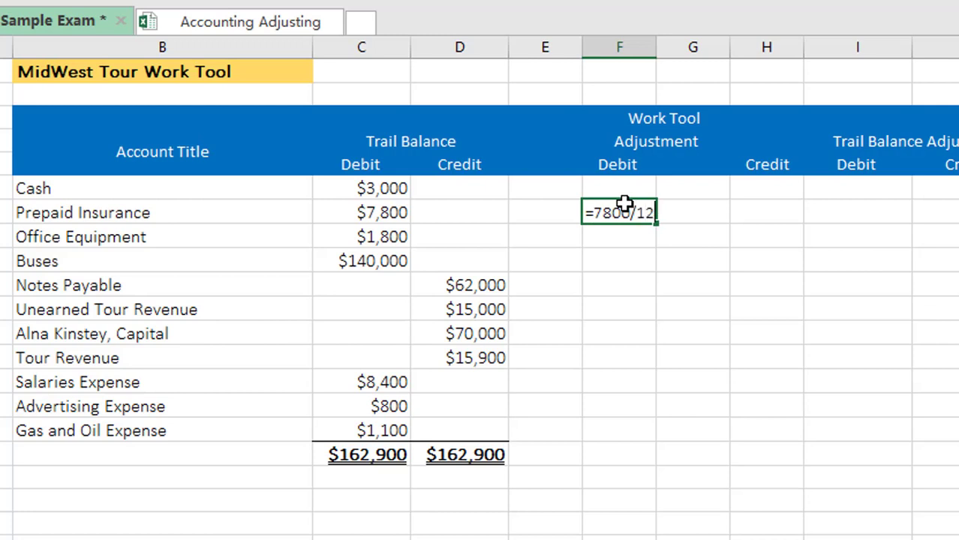
key("Return")
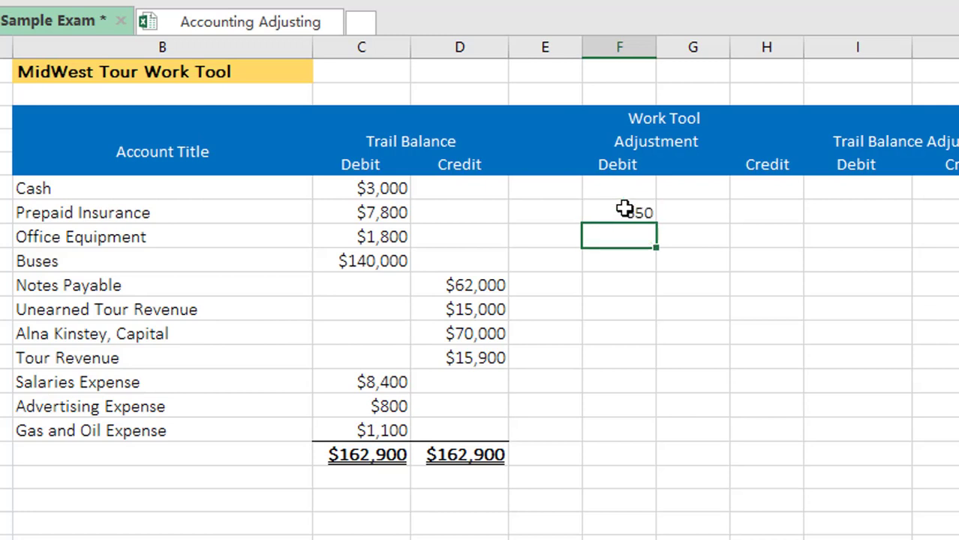
left_click(627, 212)
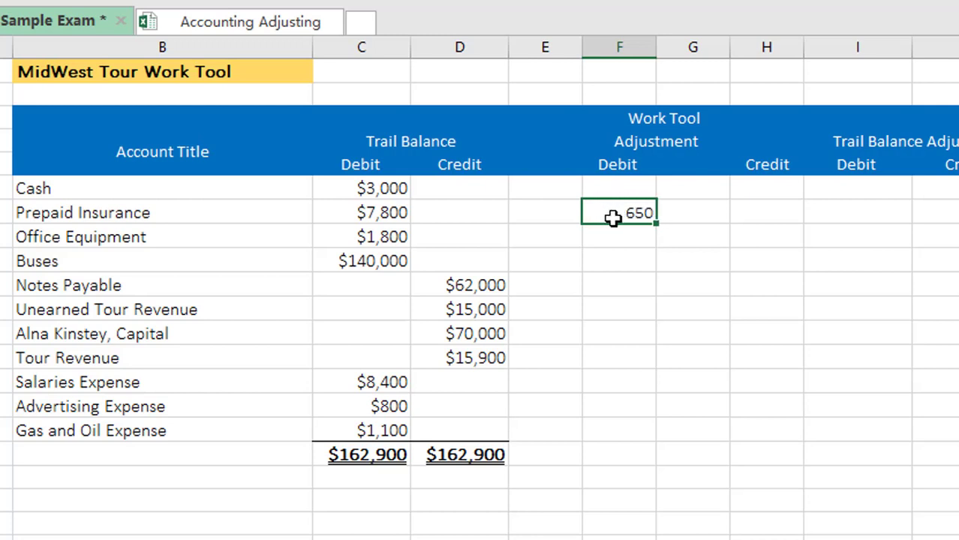
left_click_drag(60, 212, 369, 209)
left_click(629, 212)
key("Delete")
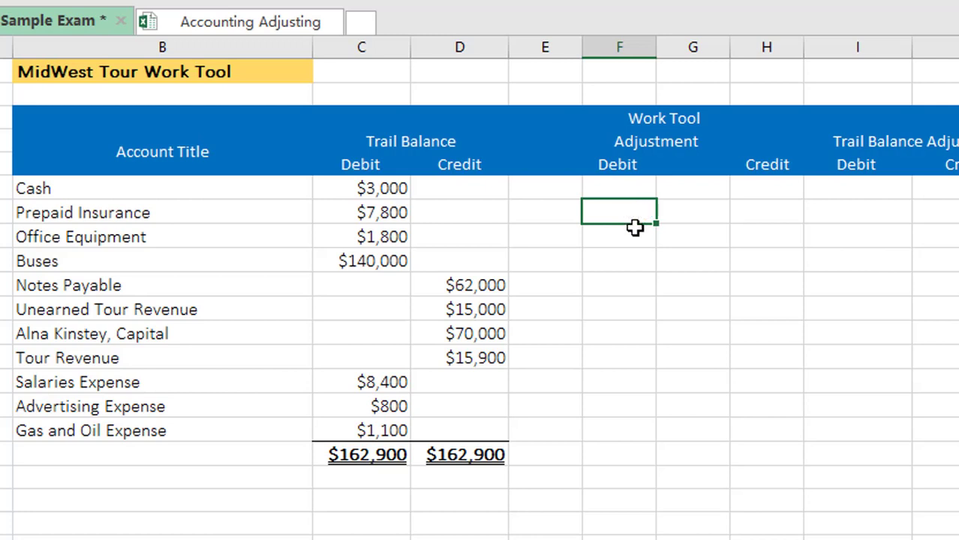
Step: Add an Insurance Expense account title below the trial balance totals, leaving one blank row after the totals row
left_click(113, 213)
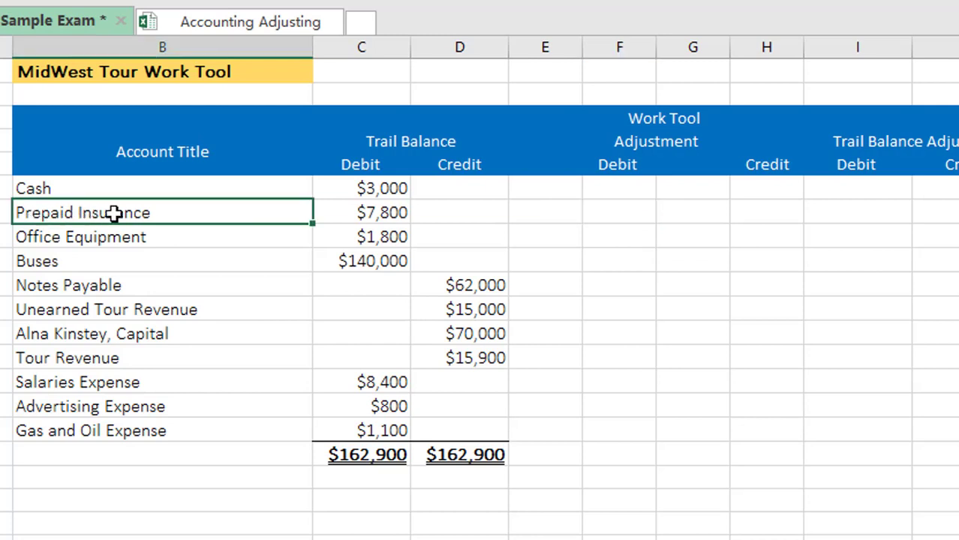
left_click_drag(113, 213, 614, 216)
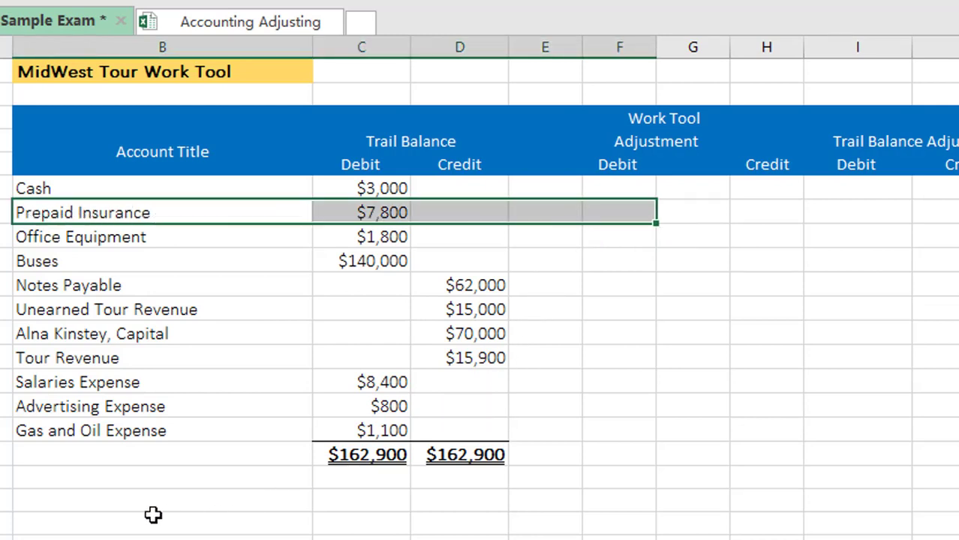
left_click(67, 493)
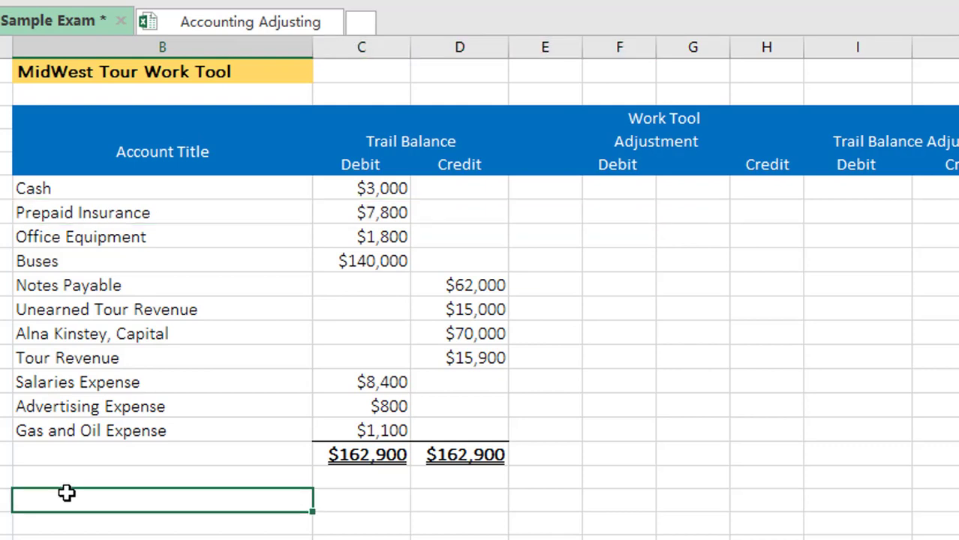
type("Expense")
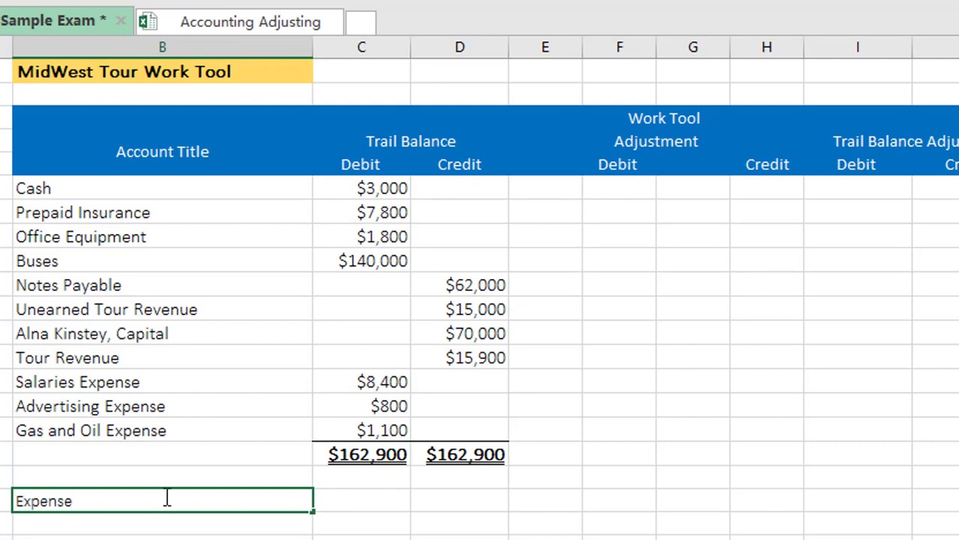
left_click(15, 501)
type("Ins")
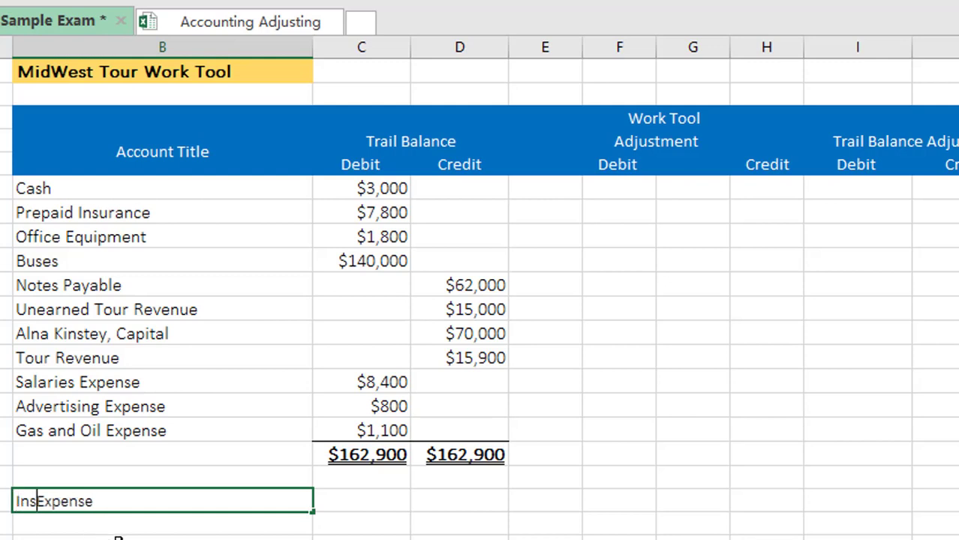
type("urance")
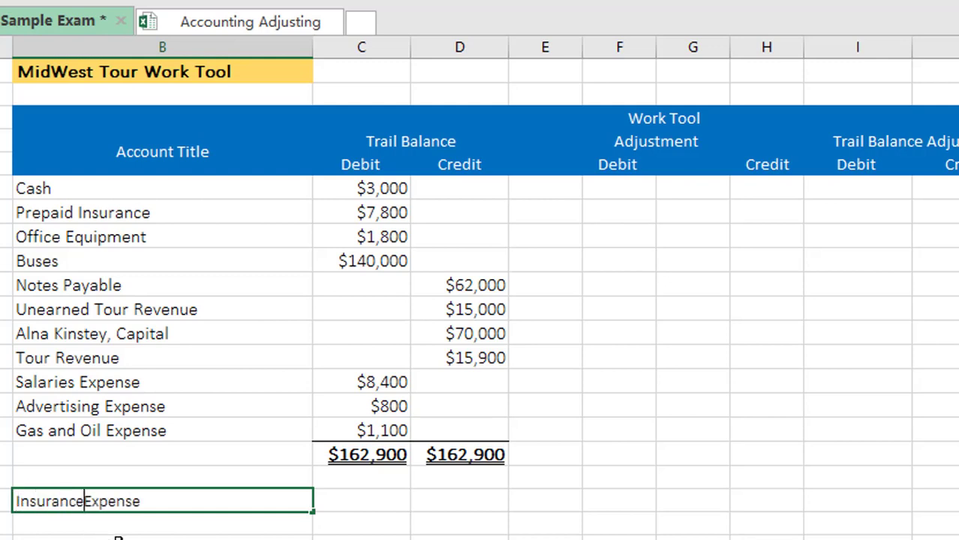
key("Return")
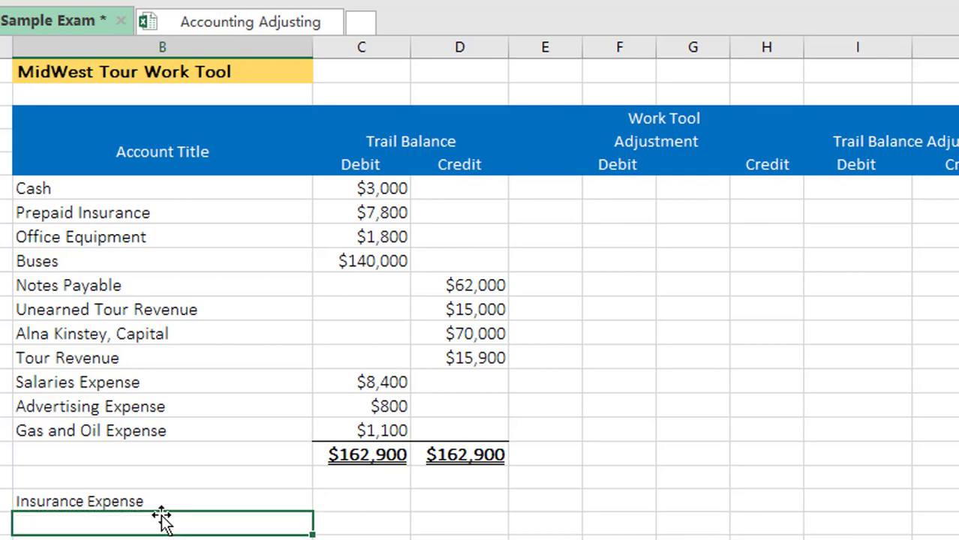
left_click(161, 504)
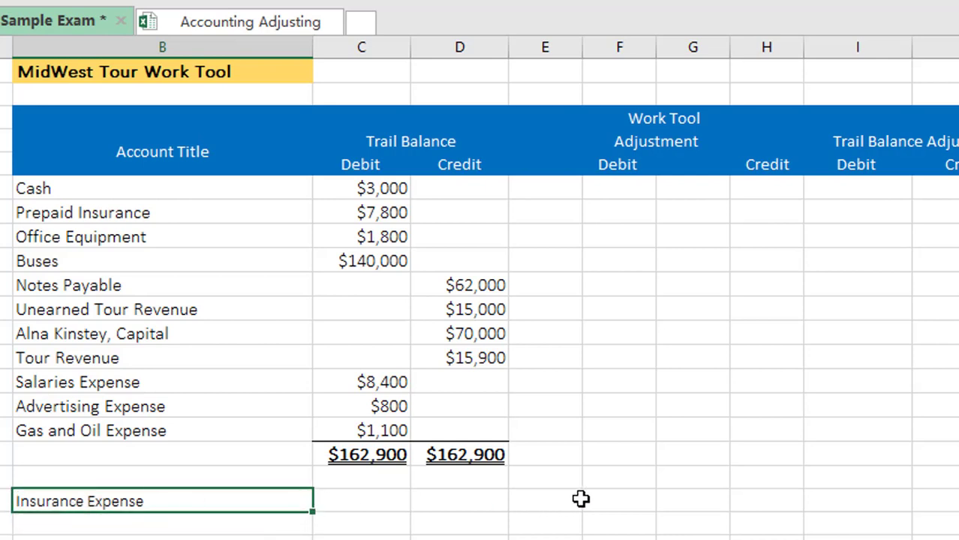
Step: Enter an Adjustment debit of 650 for Insurance Expense and mark it with reference (a)
left_click(603, 501)
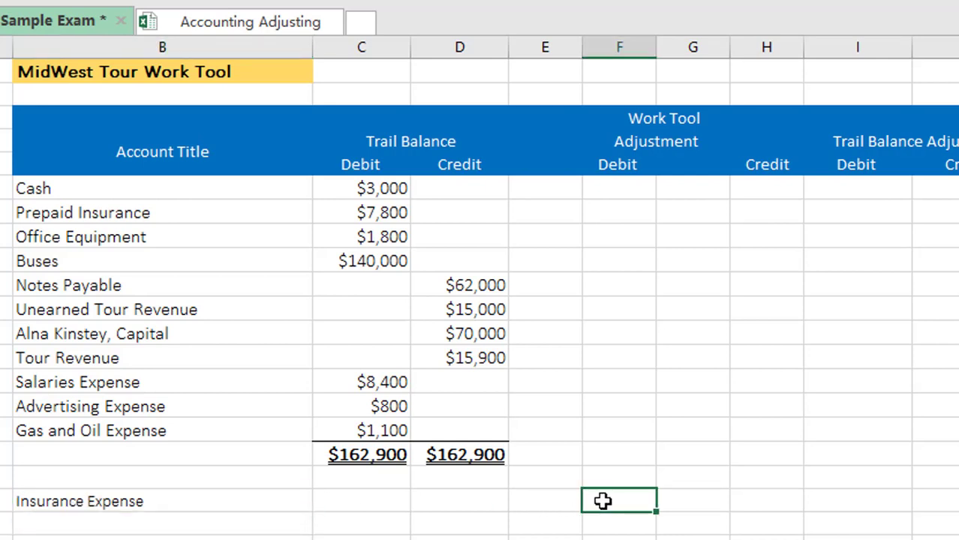
type("650")
left_click(545, 495)
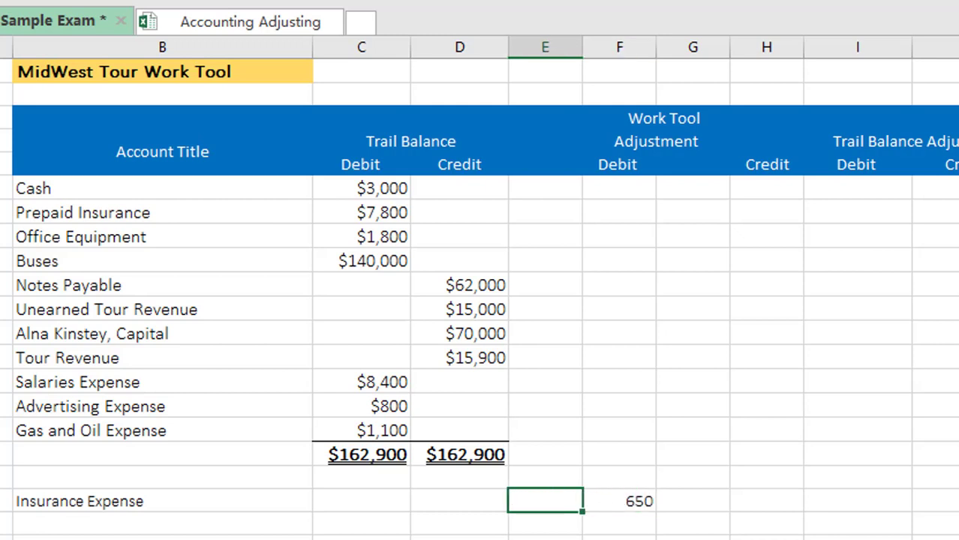
type("(a)")
left_click(709, 534)
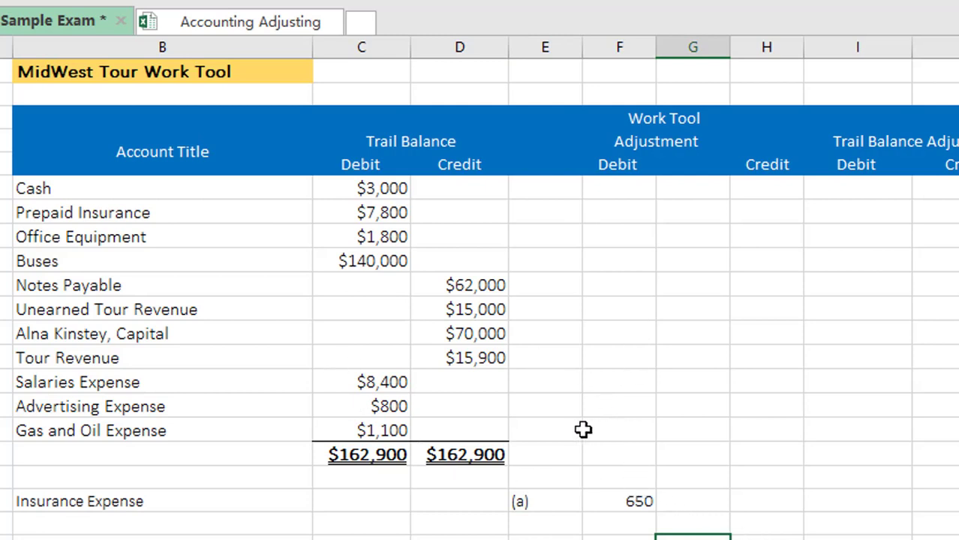
Step: Check the asset credit rule in the Notepad notes, and enter a 650 Adjustment credit with reference (a) for Prepaid Insurance
key("alt+Tab")
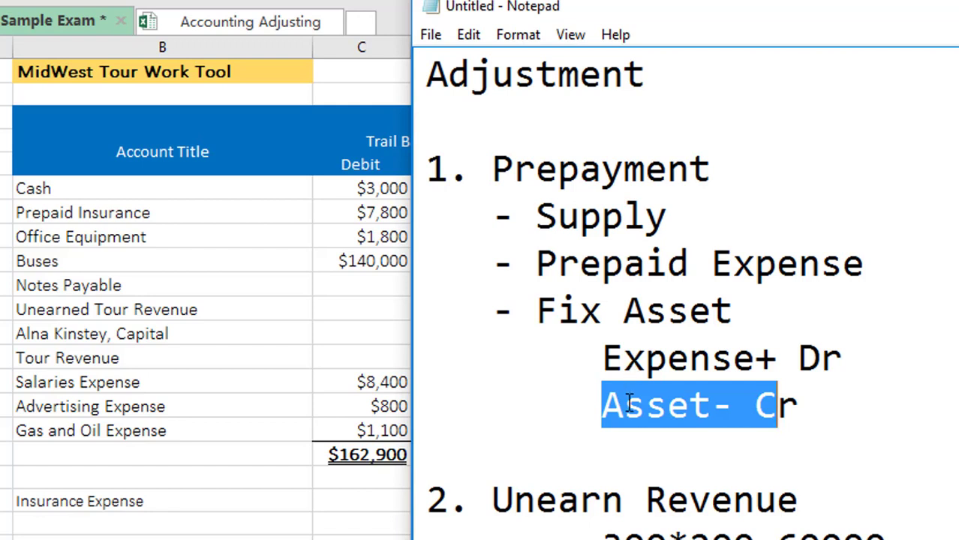
left_click(30, 212)
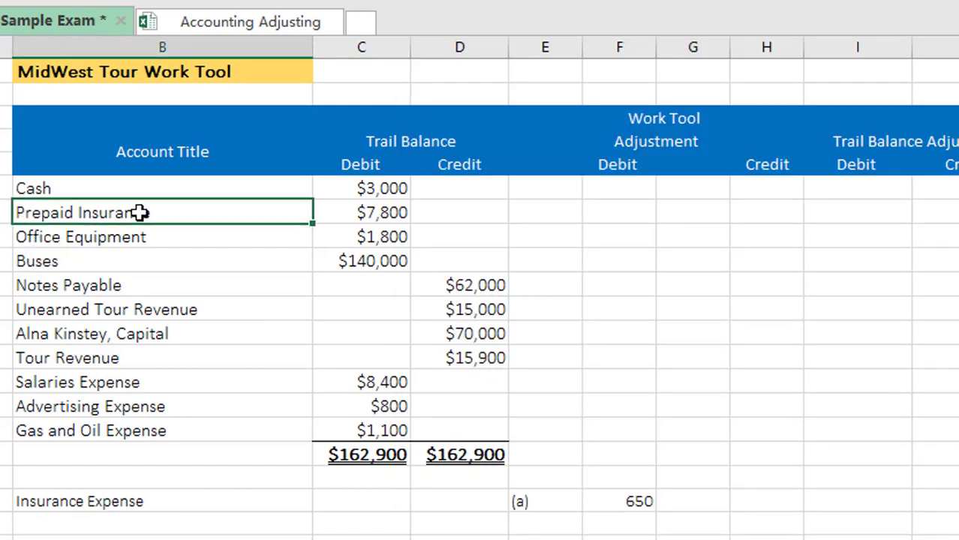
left_click_drag(140, 213, 773, 210)
left_click(775, 211)
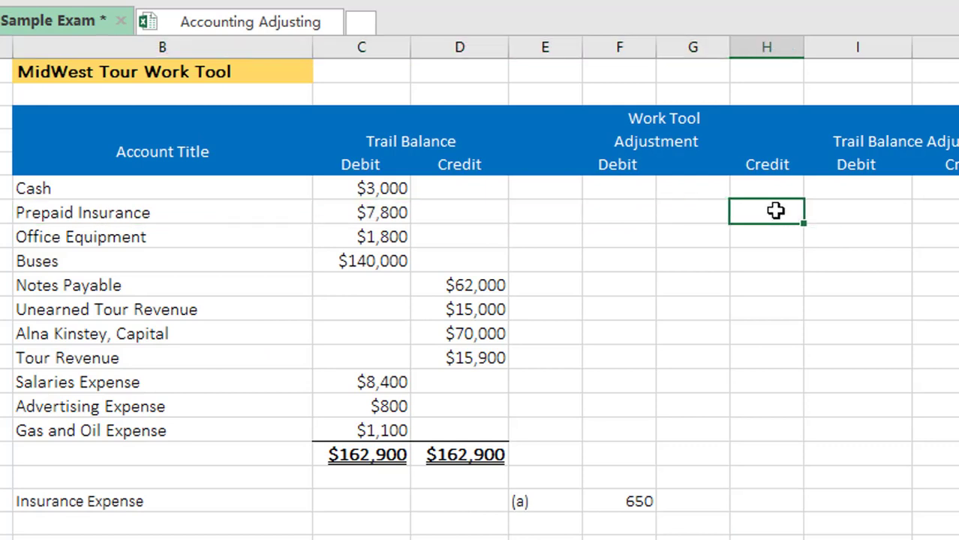
key("Left")
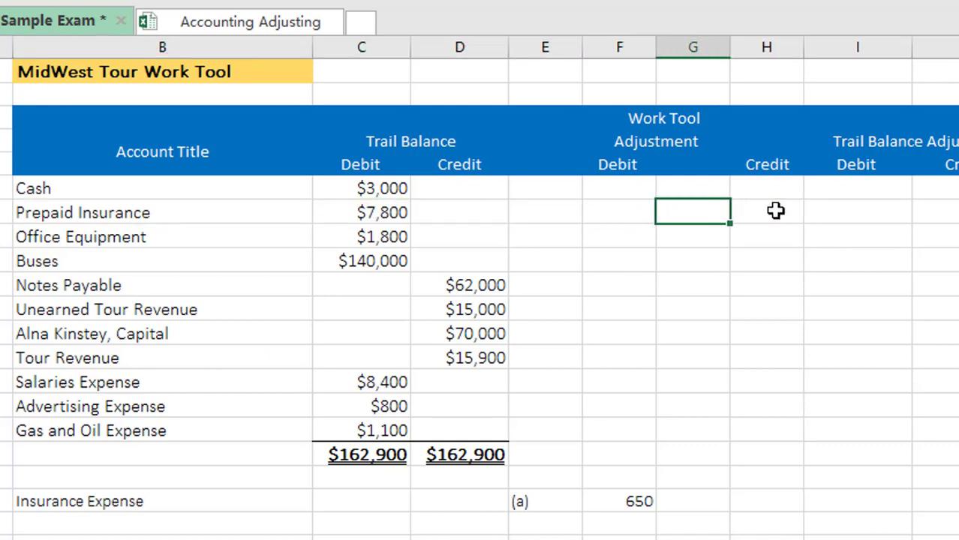
type("(a)")
key("Tab")
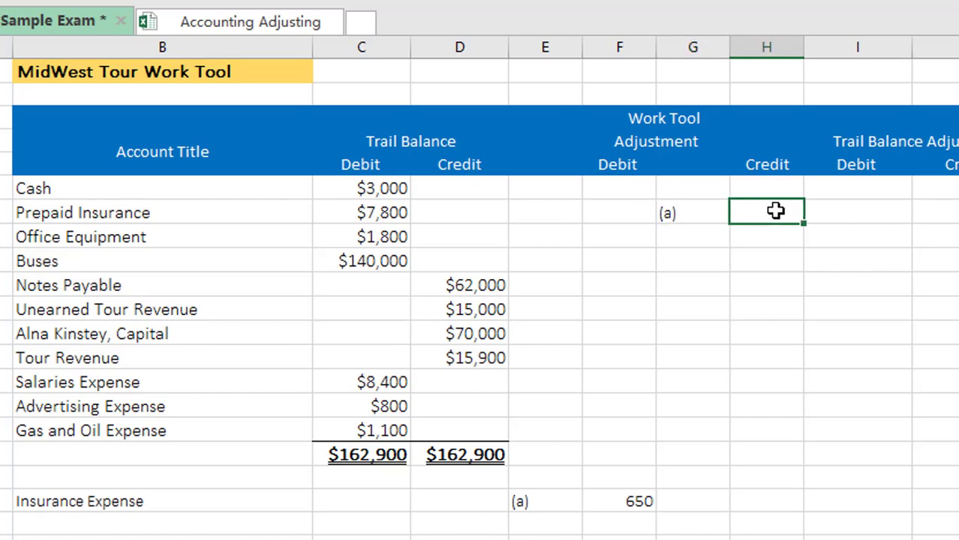
type("650")
left_click(753, 263)
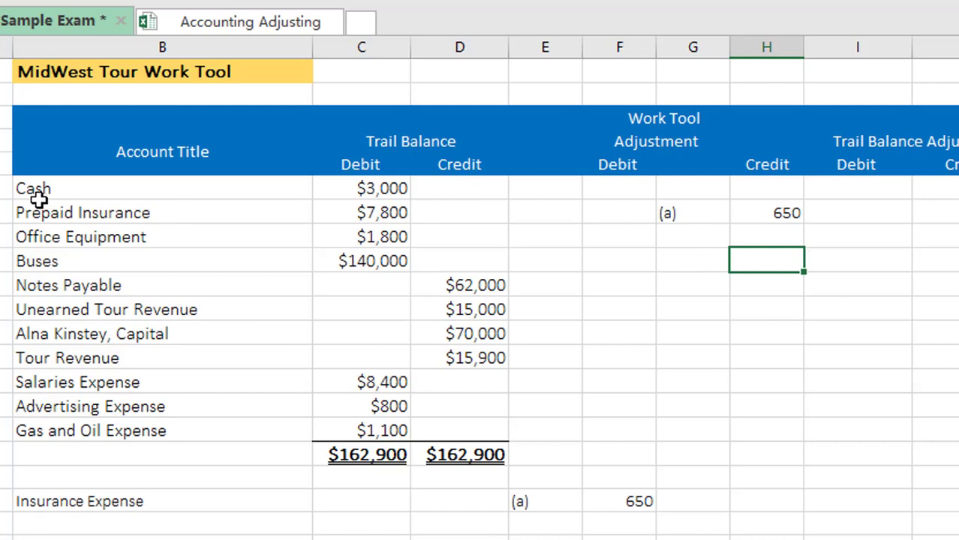
Step: Review the Office Equipment and Buses accounts and their Trail Balance debit amounts as fixed assets
left_click(30, 237)
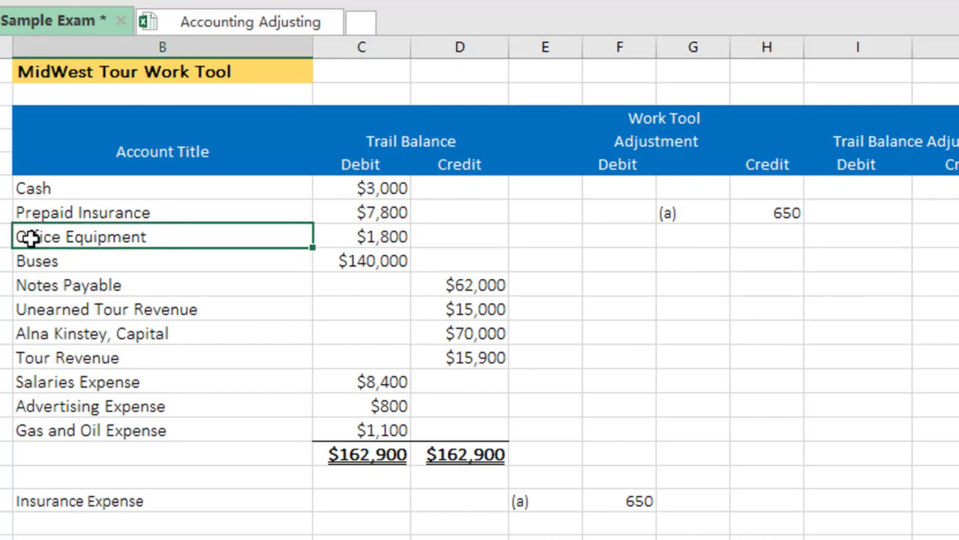
left_click(86, 267)
left_click(57, 240)
left_click(65, 261)
left_click(63, 238)
left_click(63, 259)
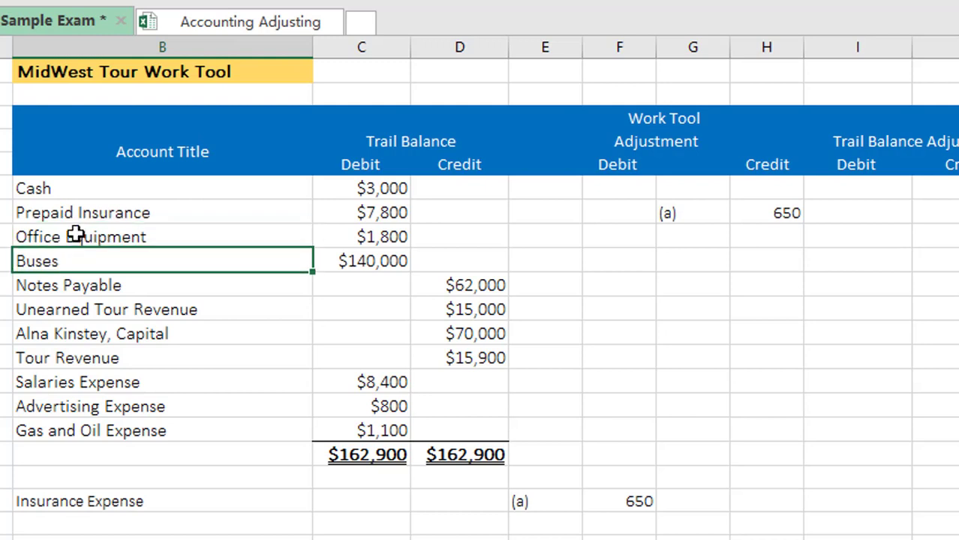
left_click(76, 234)
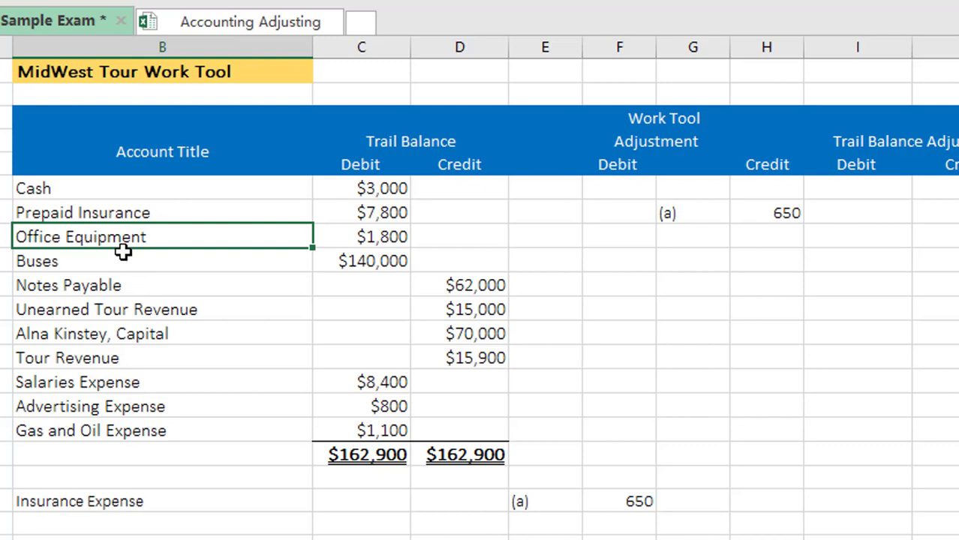
left_click(361, 240)
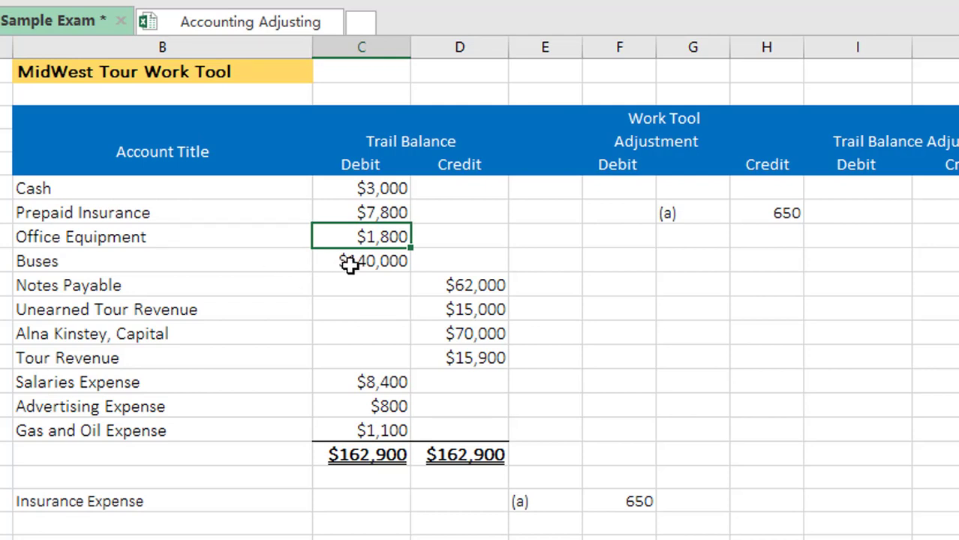
left_click(348, 263)
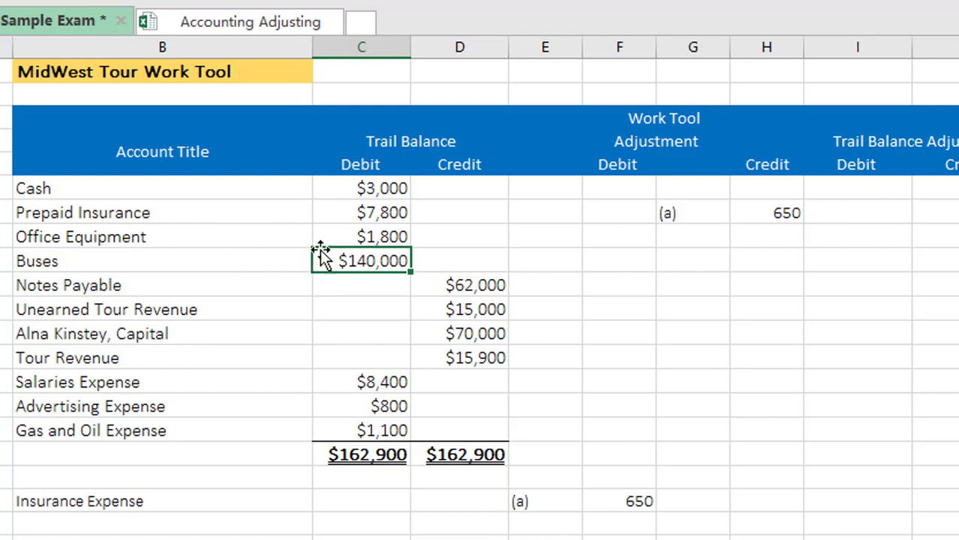
Step: Read the additional data items on equipment and bus depreciation below the Midwest Tours trial balance in the exam document
left_click(385, 237)
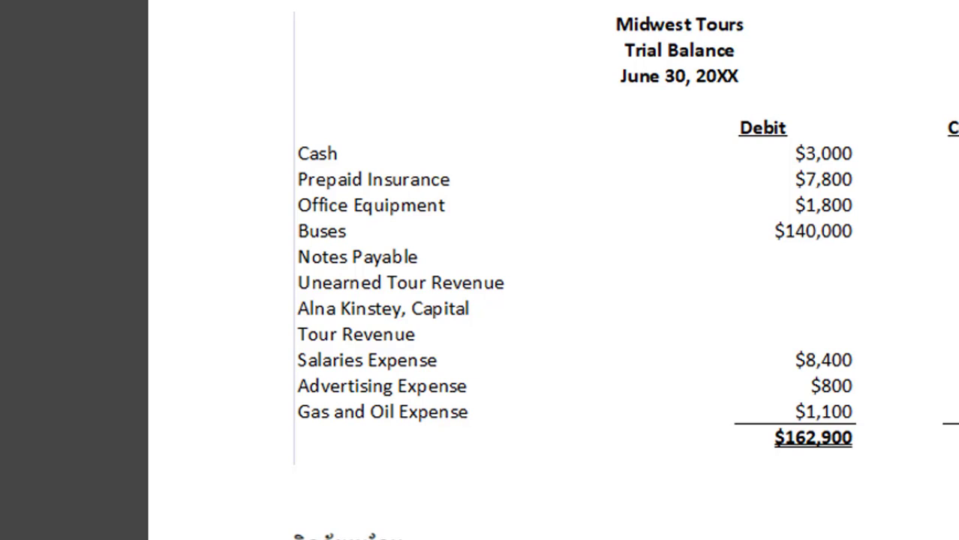
scroll(298, 466, "down", 6)
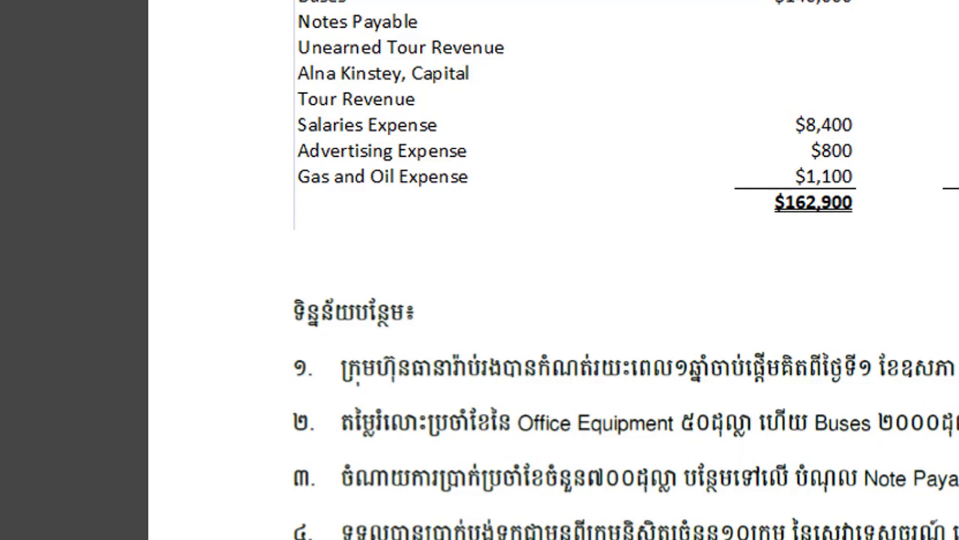
key("alt+Tab")
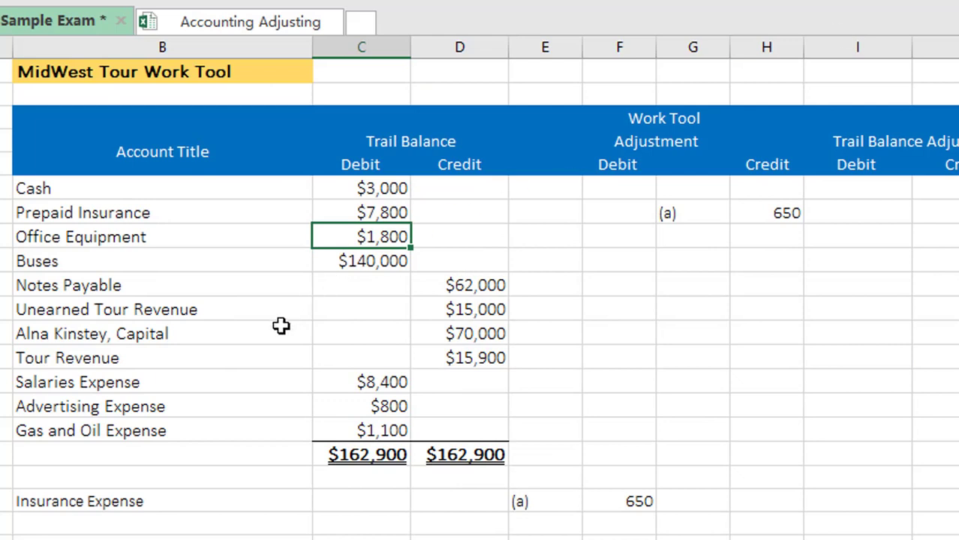
Step: Add a Depreciation of Equipment account title directly below Insurance Expense in the worksheet
left_click(74, 520)
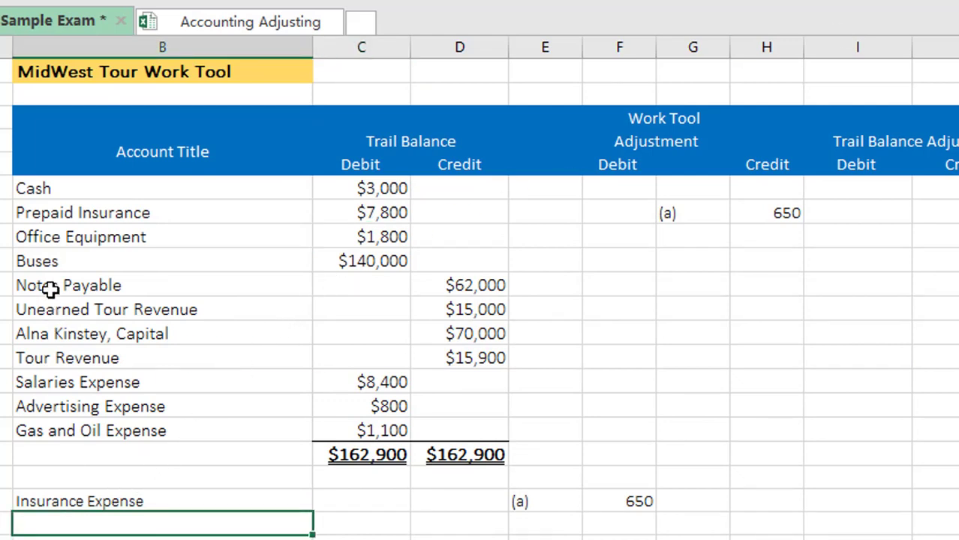
left_click(35, 240)
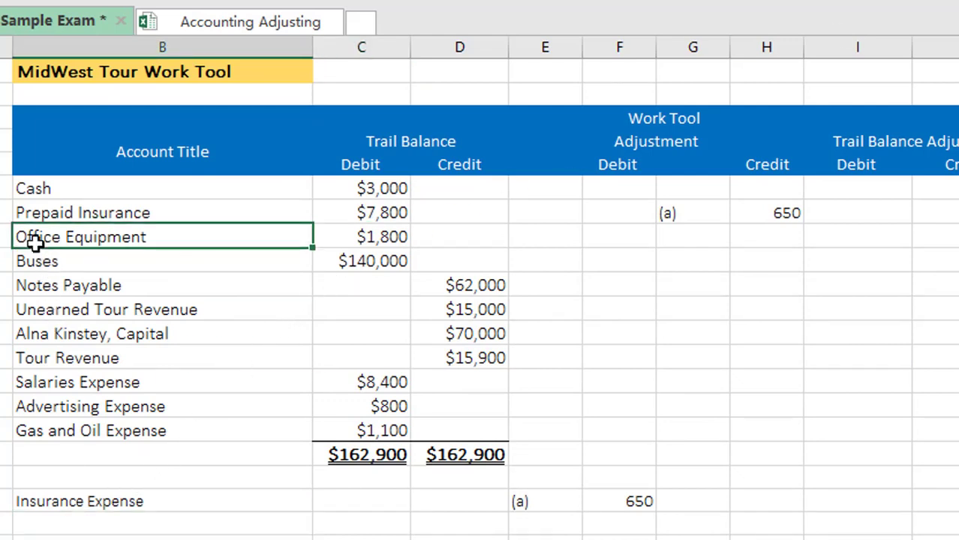
left_click(77, 521)
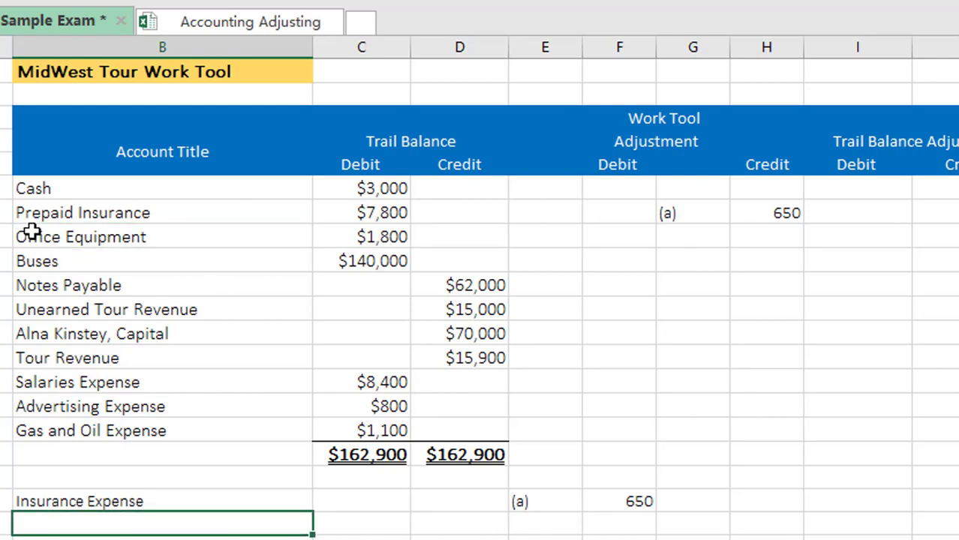
left_click_drag(28, 229, 35, 261)
left_click(85, 522)
type("Depreciatio")
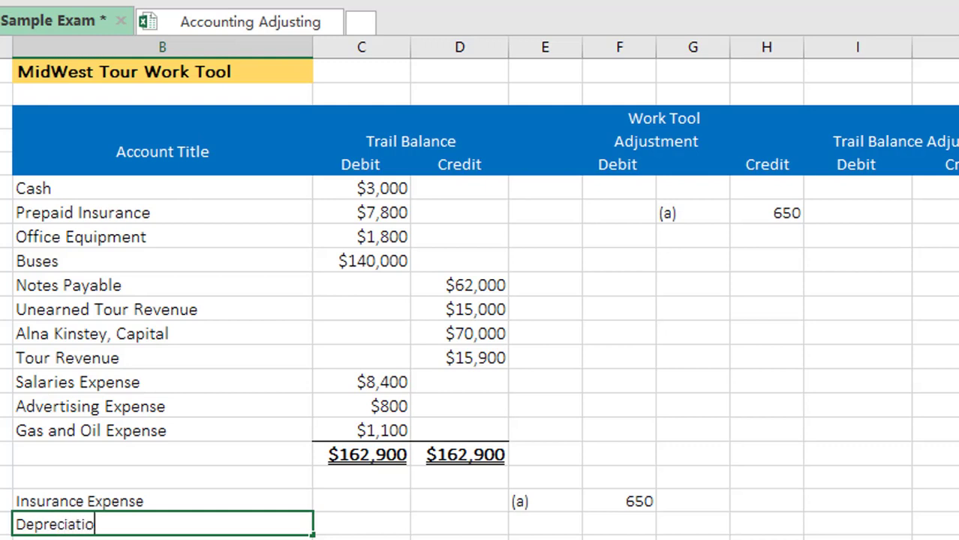
type("n of Equ")
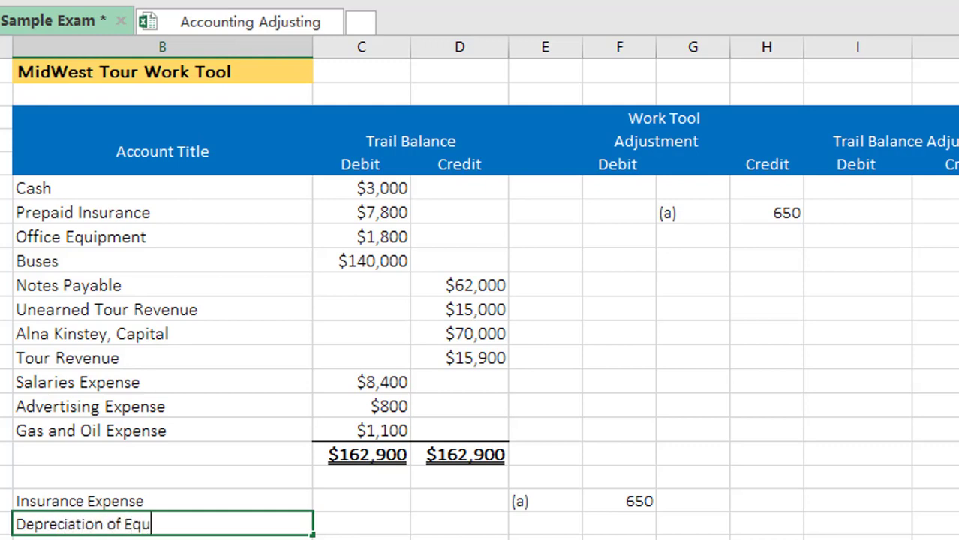
type("ipment")
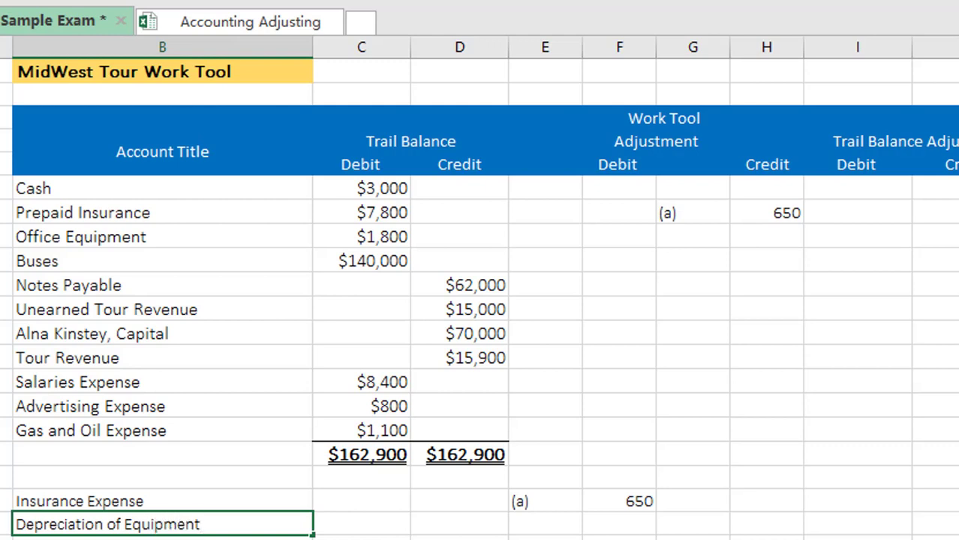
Step: Enter reference (b) and an Adjustment debit of 50 for Depreciation of Equipment
key("Tab")
key("Tab")
key("Tab")
type("(b)")
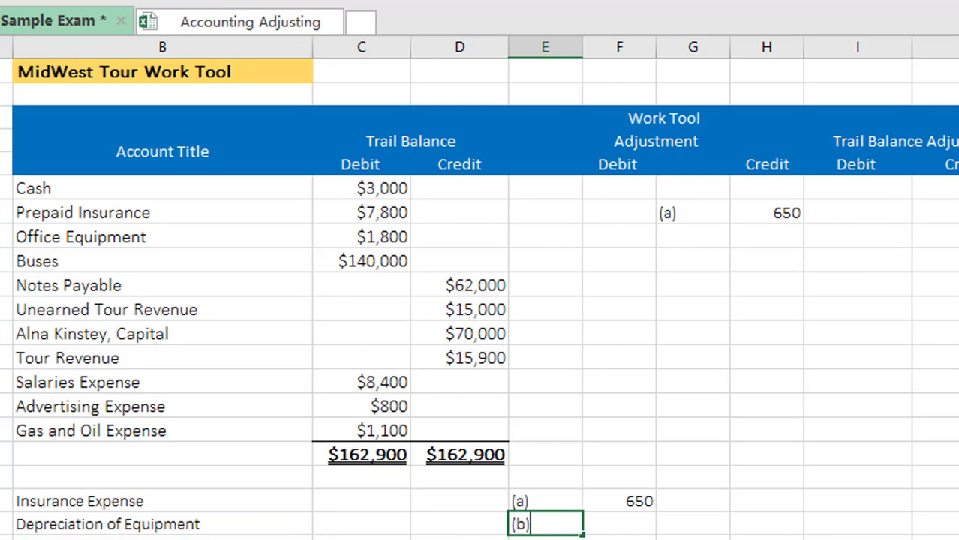
key("Tab")
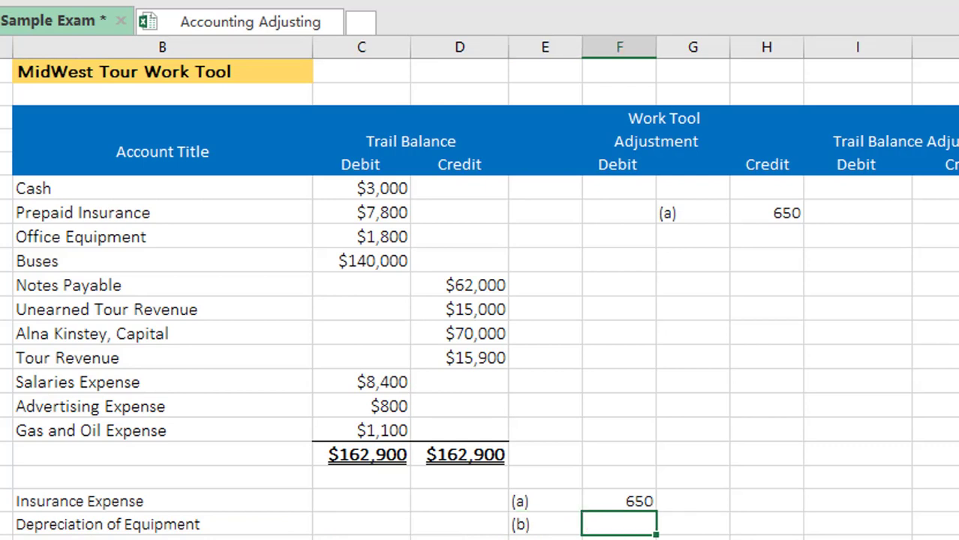
type("50")
Step: Enter reference (b) and an Adjustment credit of 50 in the Office Equipment row
left_click(67, 238)
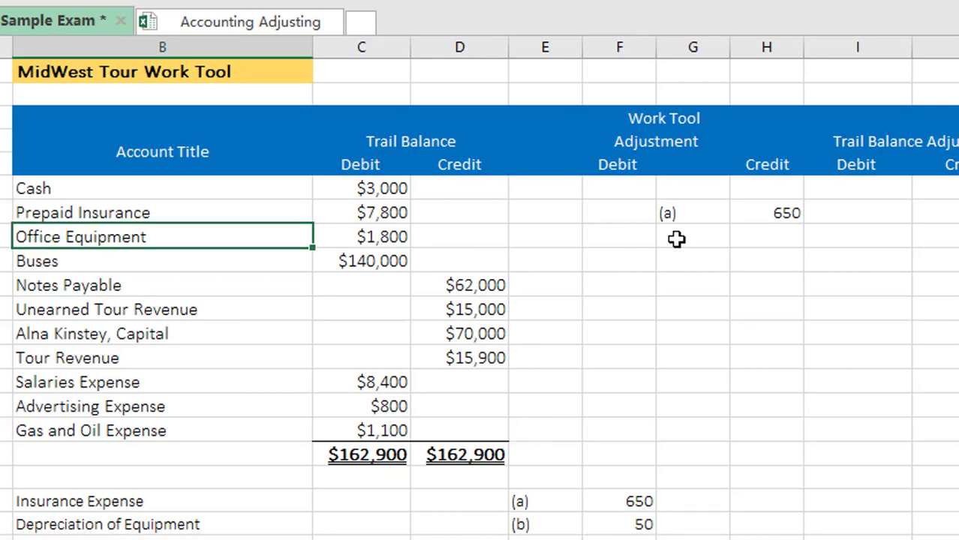
left_click(842, 239)
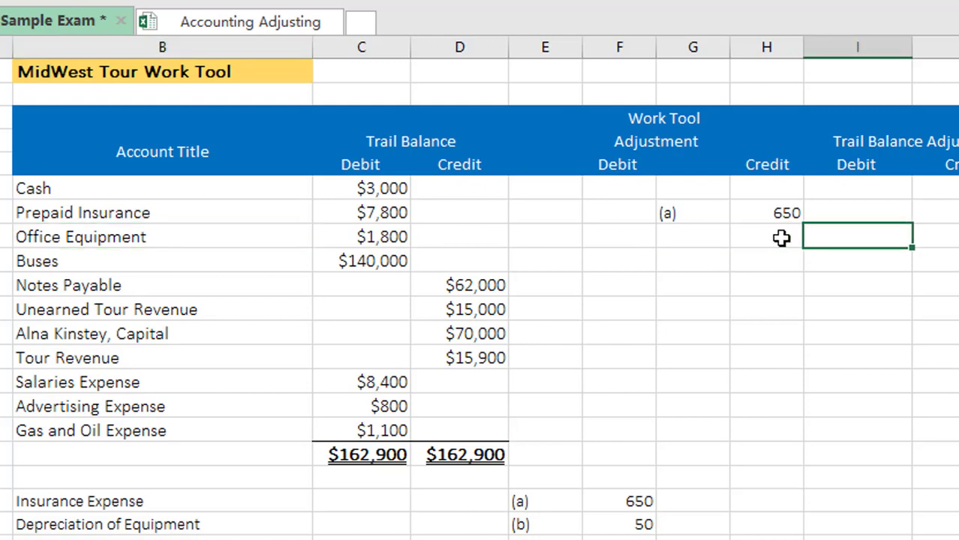
left_click(700, 239)
type("(b)")
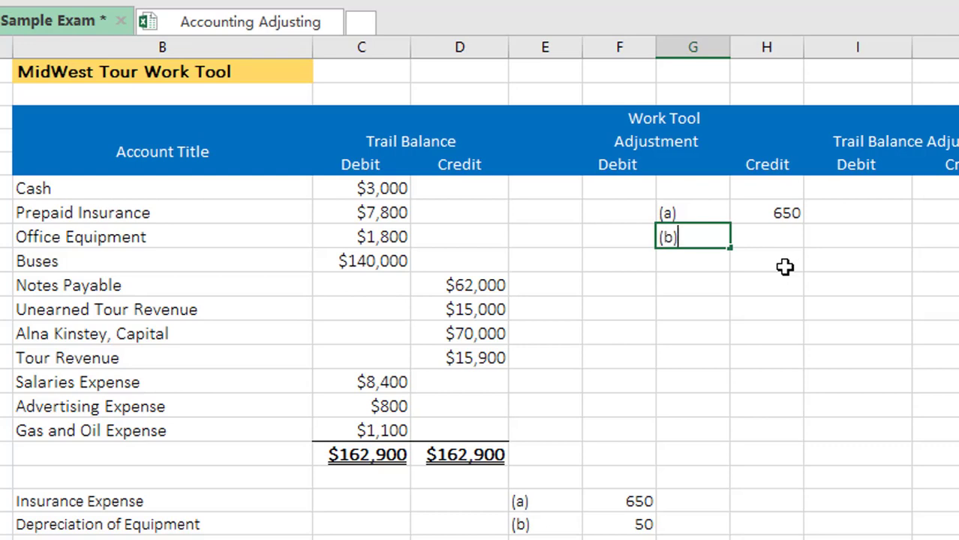
key("Tab")
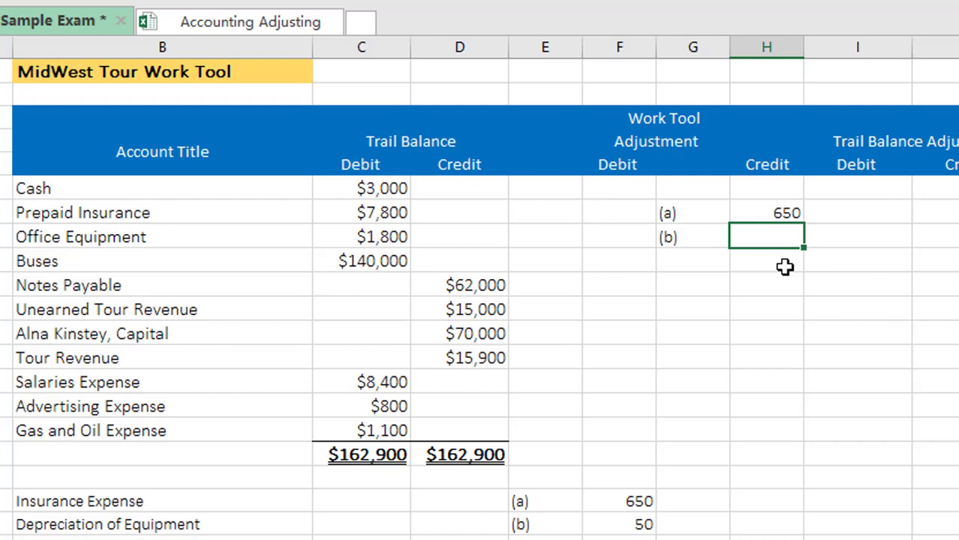
type("50")
left_click(749, 274)
Step: Review the Office Equipment and Buses accounts, comparing Office Equipment's Trail Balance debit with its Adjustment credit
left_click_drag(679, 237, 774, 239)
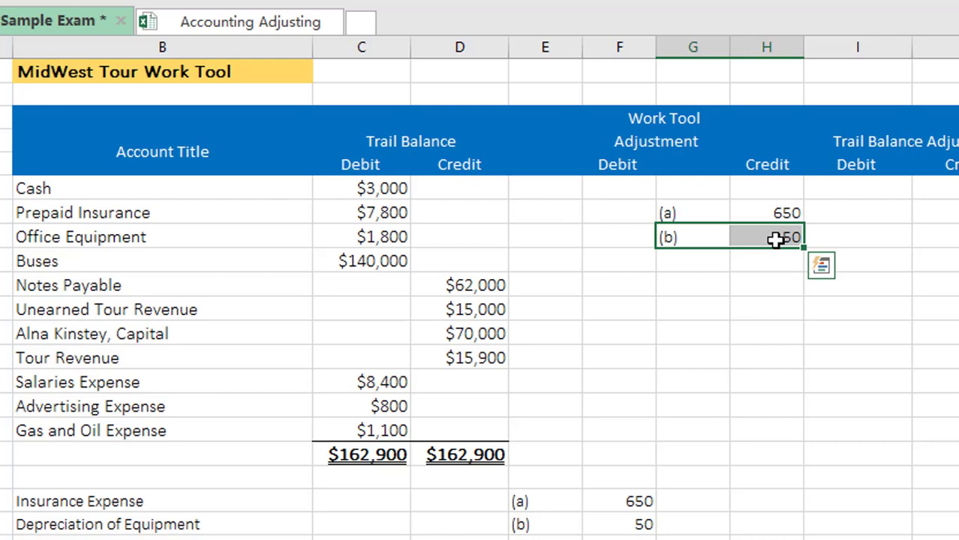
left_click_drag(60, 237, 48, 259)
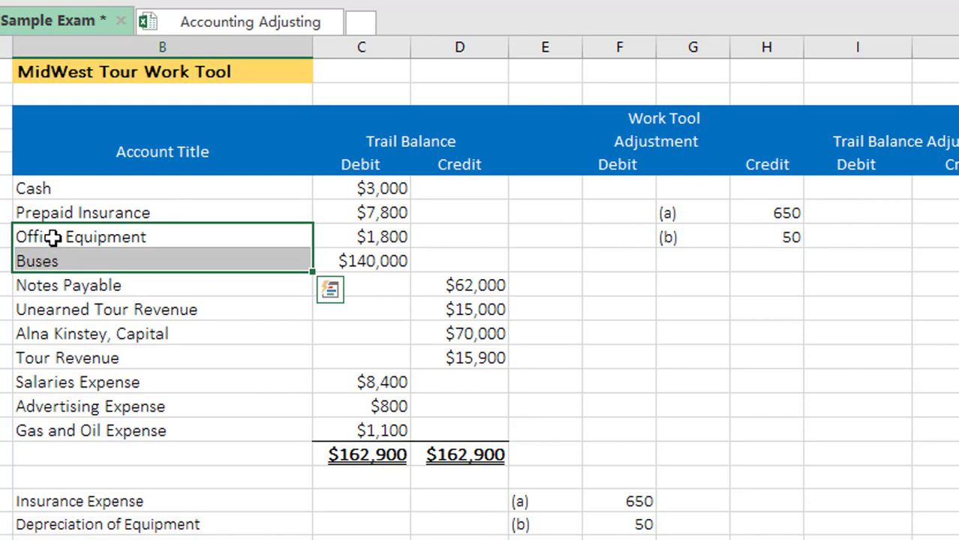
left_click(53, 237)
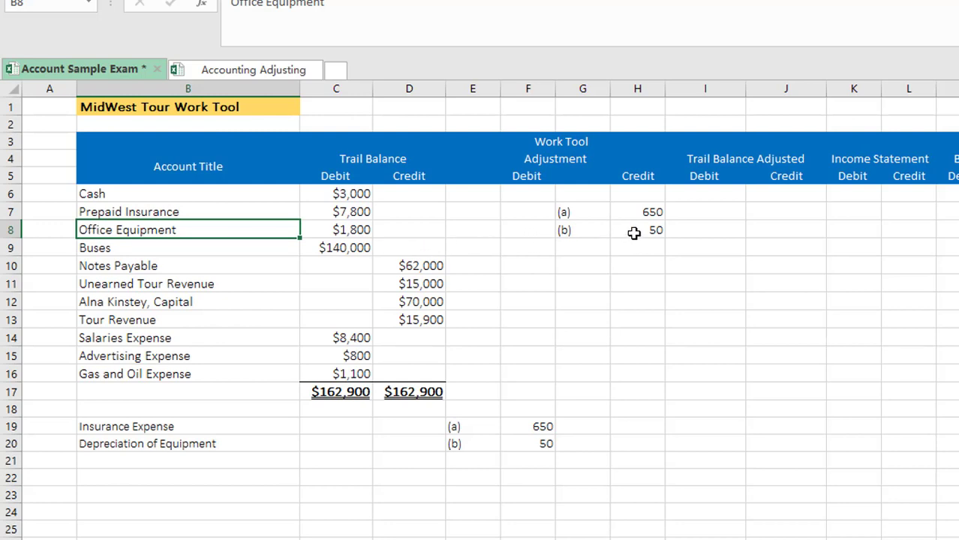
left_click_drag(633, 231, 110, 227)
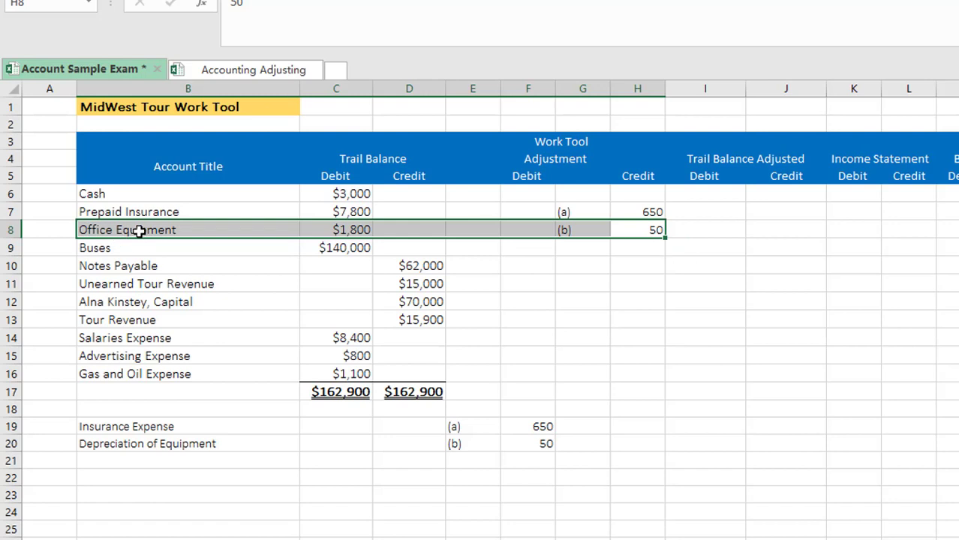
left_click(628, 249)
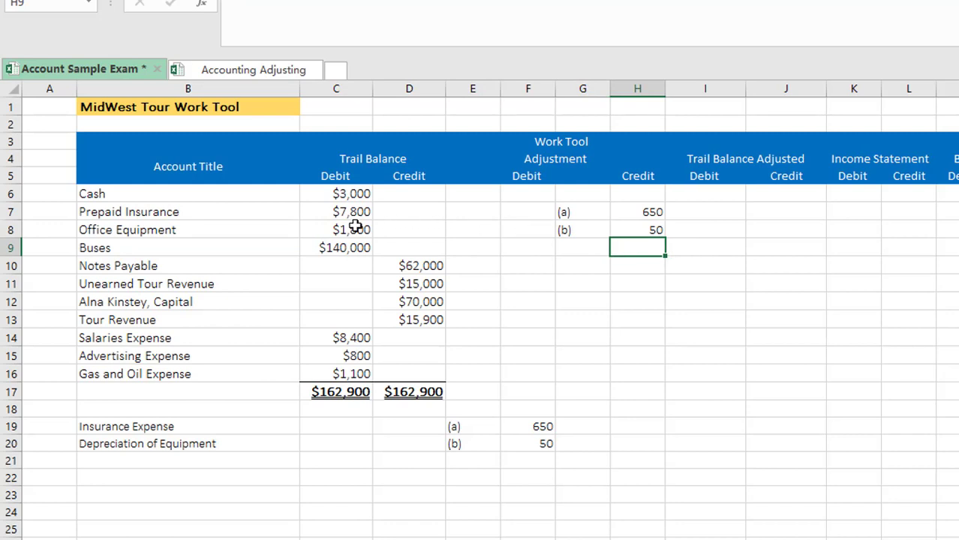
left_click_drag(354, 228, 106, 229)
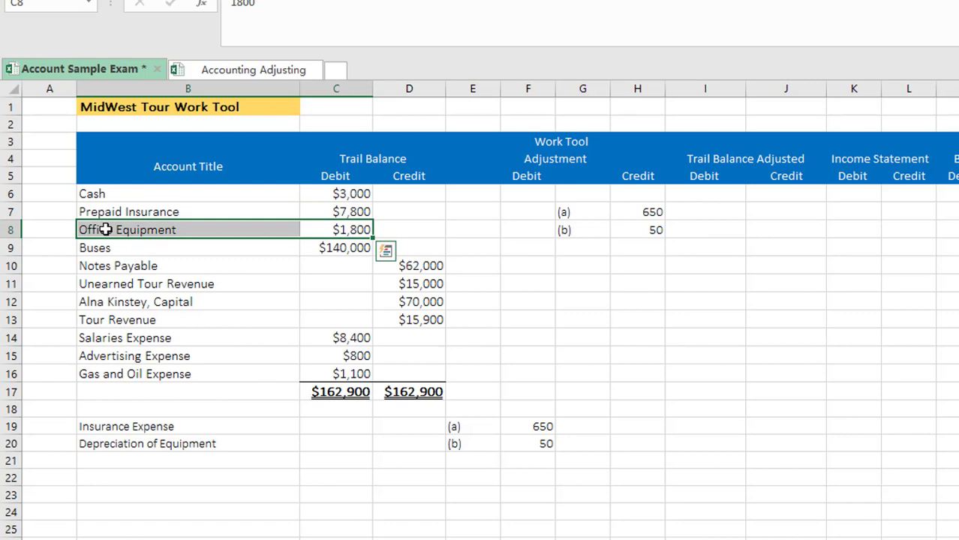
left_click(656, 233)
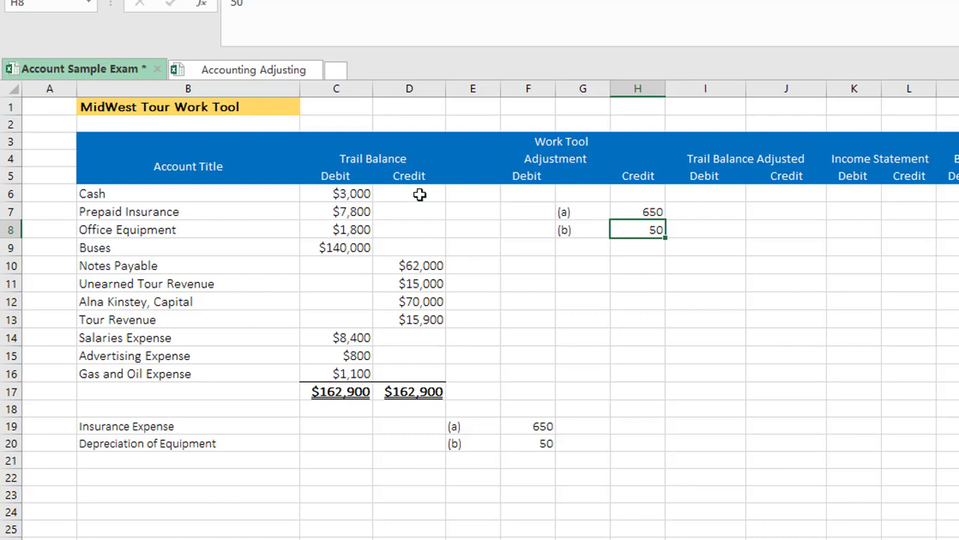
Step: Insert a new row between Office Equipment and Buses and give it the account title Acc.Depre of Equipment
left_click(12, 247)
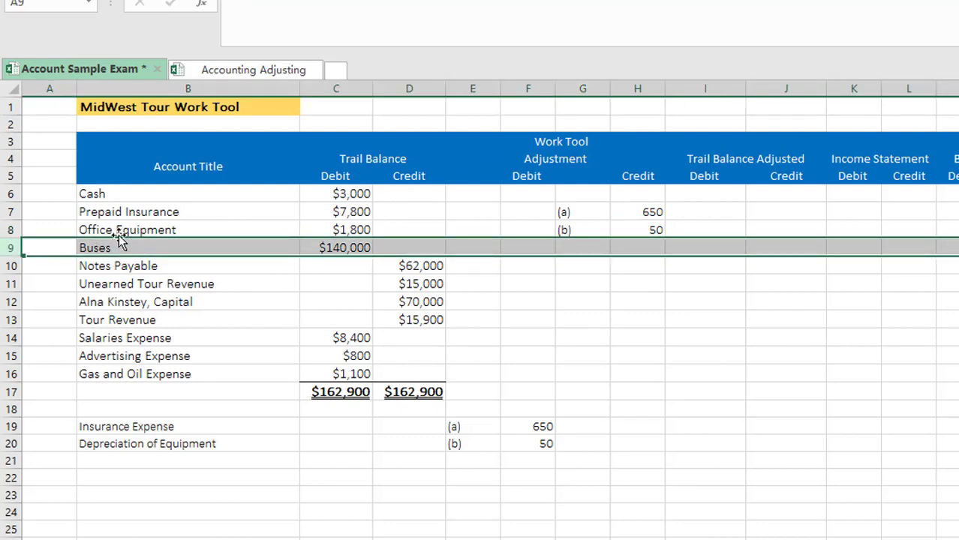
right_click(11, 248)
left_click(51, 366)
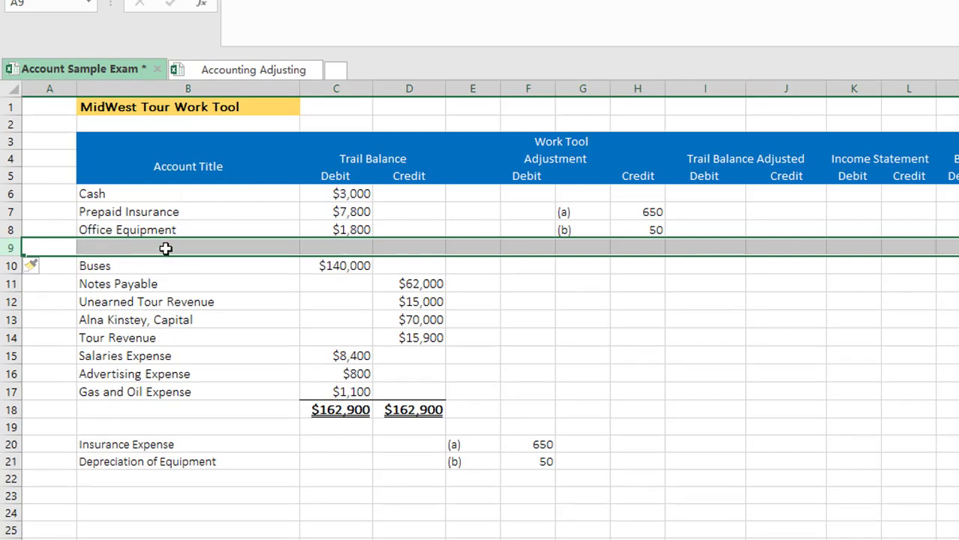
left_click(153, 484)
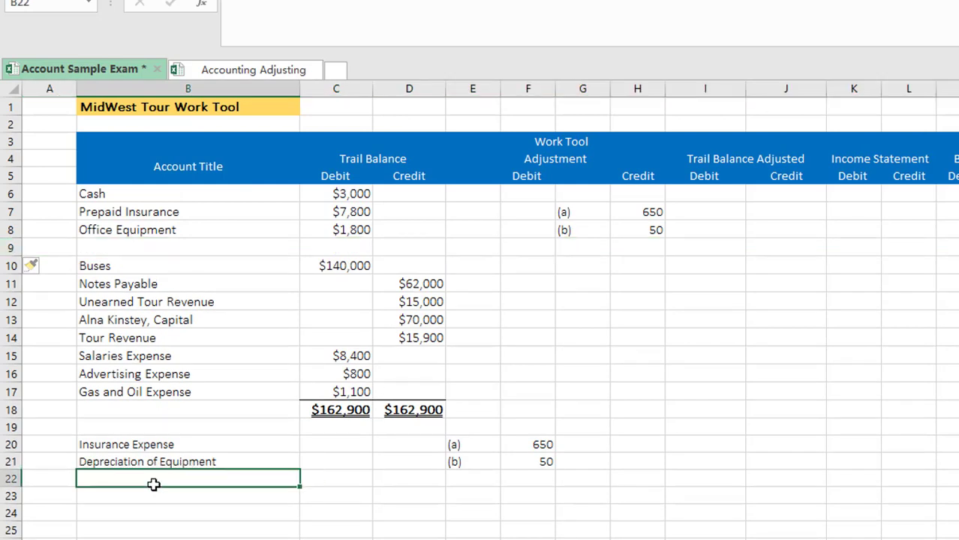
left_click(163, 248)
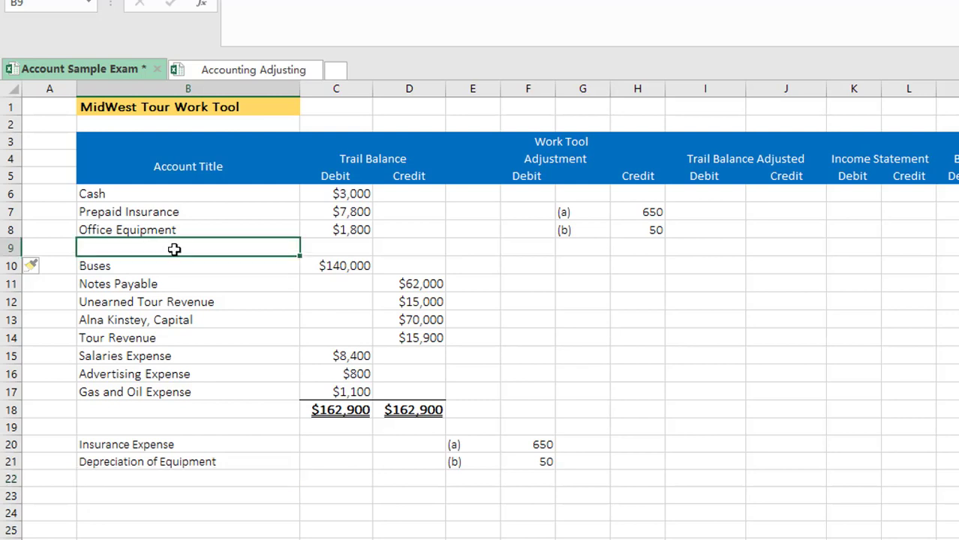
type("Acc")
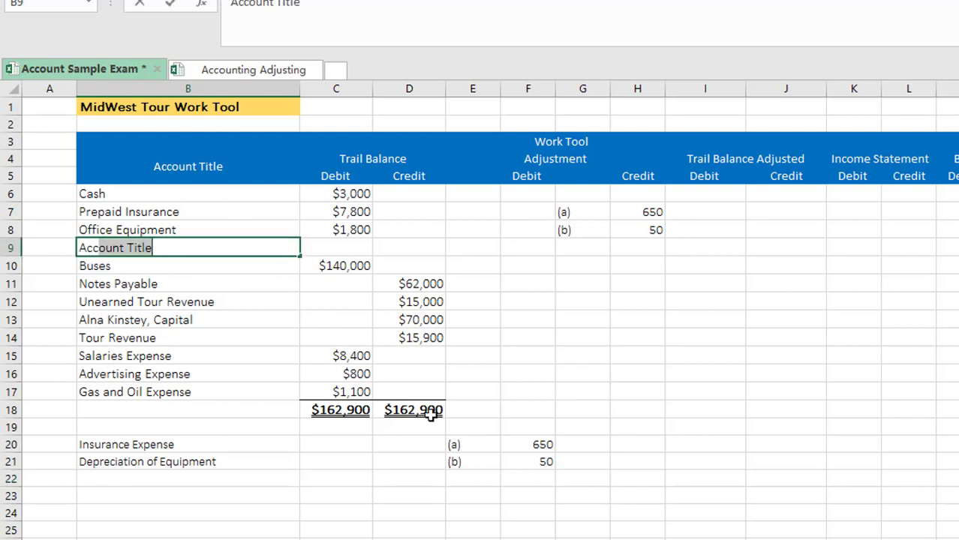
type(".D")
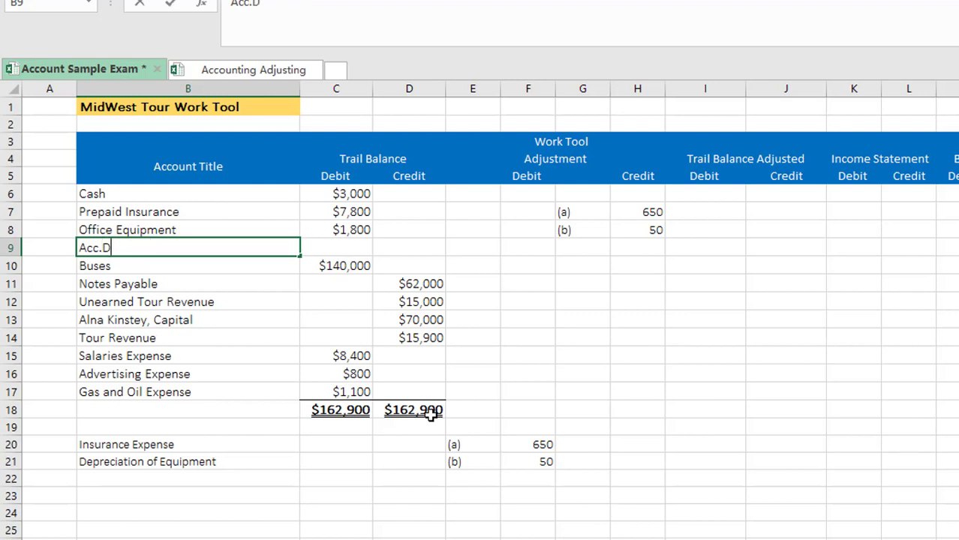
type("epre of Equipment")
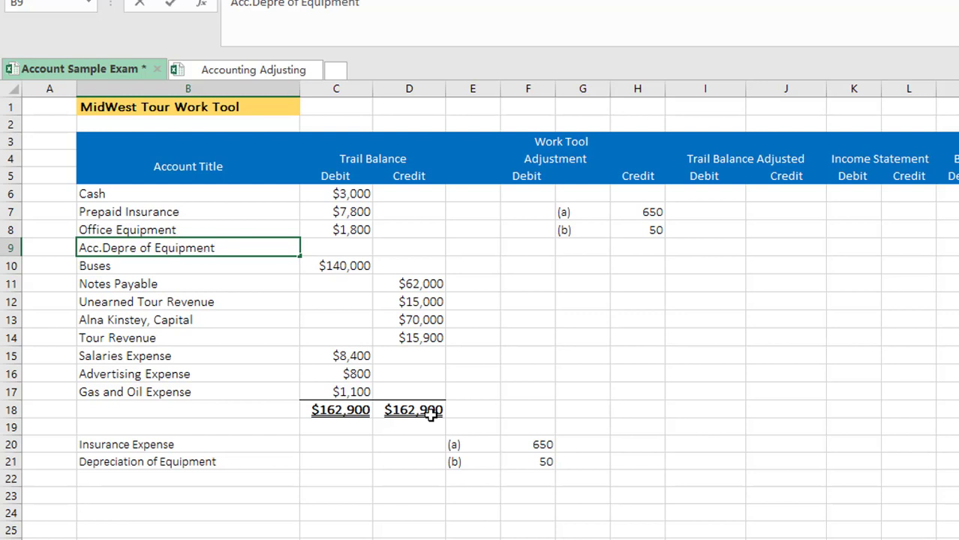
key("Tab")
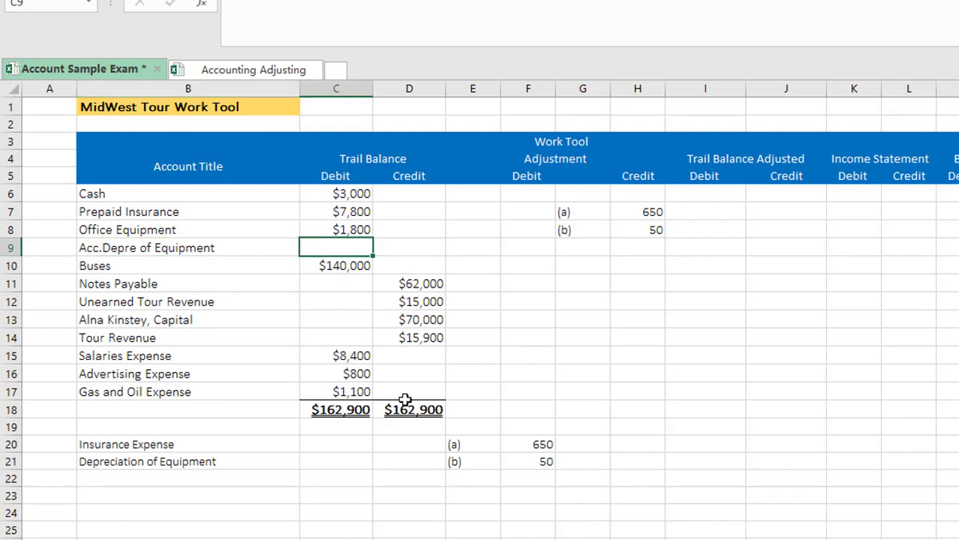
Step: Move reference (b) and the 50 Adjustment credit from the Office Equipment row to the Acc.Depre of Equipment row
left_click_drag(176, 249, 172, 232)
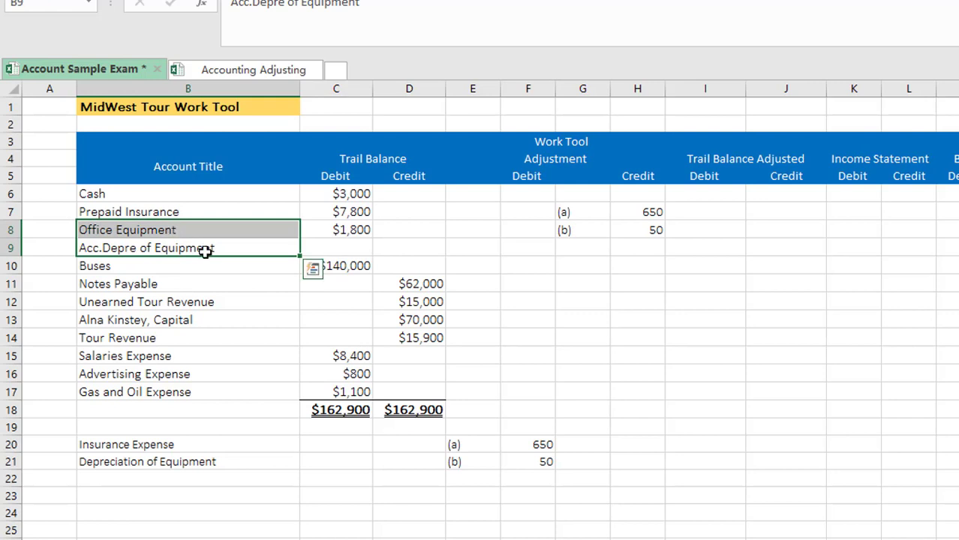
left_click(150, 250)
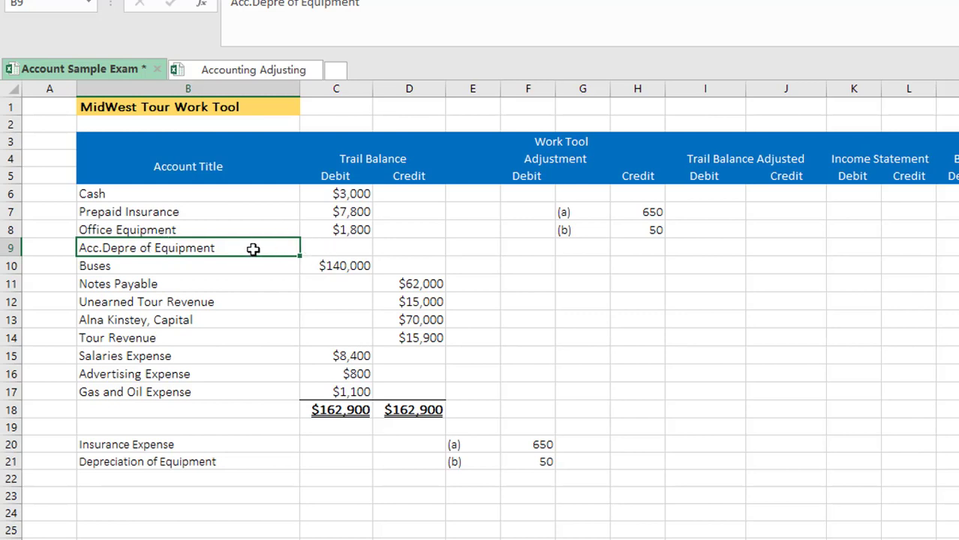
left_click(337, 241)
left_click(634, 244)
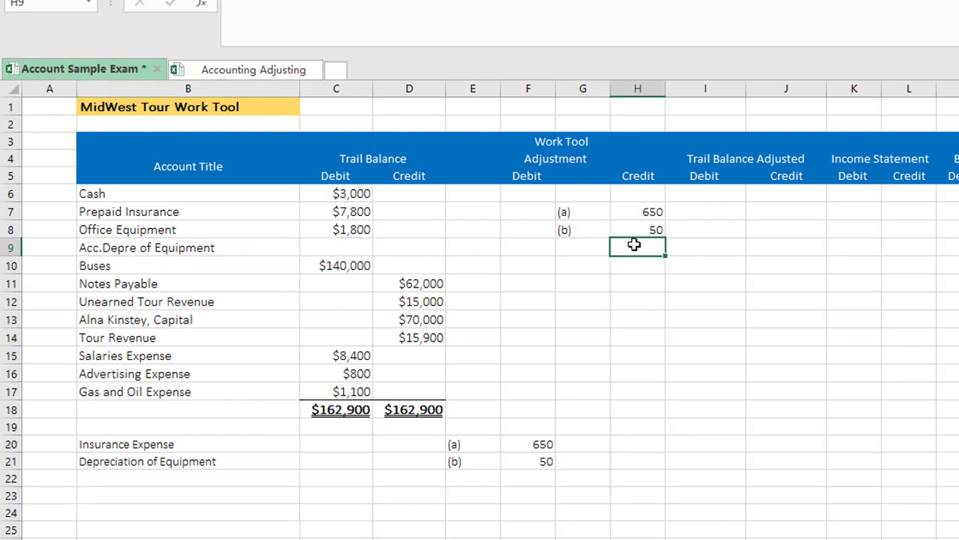
left_click(570, 232)
mouse_move(570, 232)
left_mouse_down()
mouse_move(638, 232)
mouse_move(639, 246)
mouse_move(600, 248)
left_mouse_up()
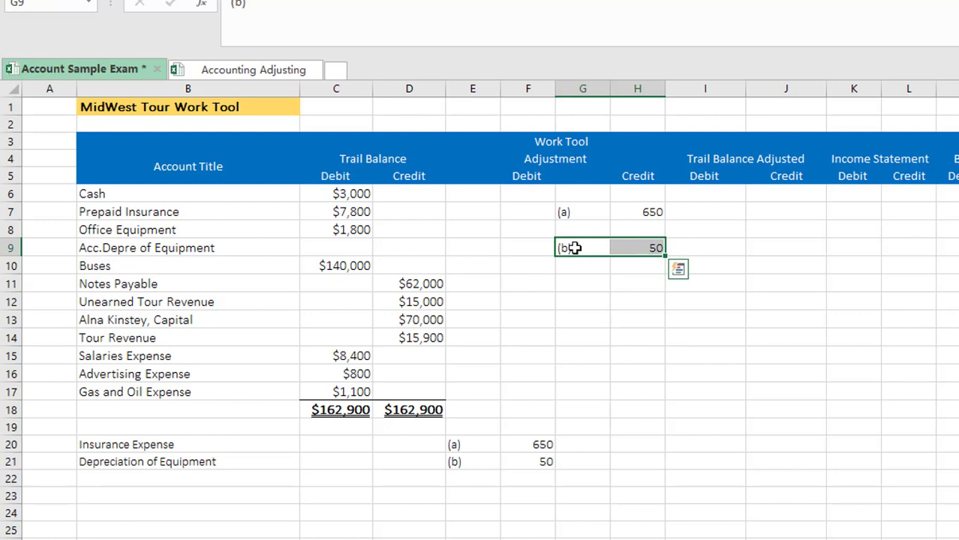
Step: Compare Office Equipment's Trail Balance debit with the Adjustment credit in the Acc.Depre of Equipment row
left_click(99, 233)
left_click_drag(220, 232, 347, 229)
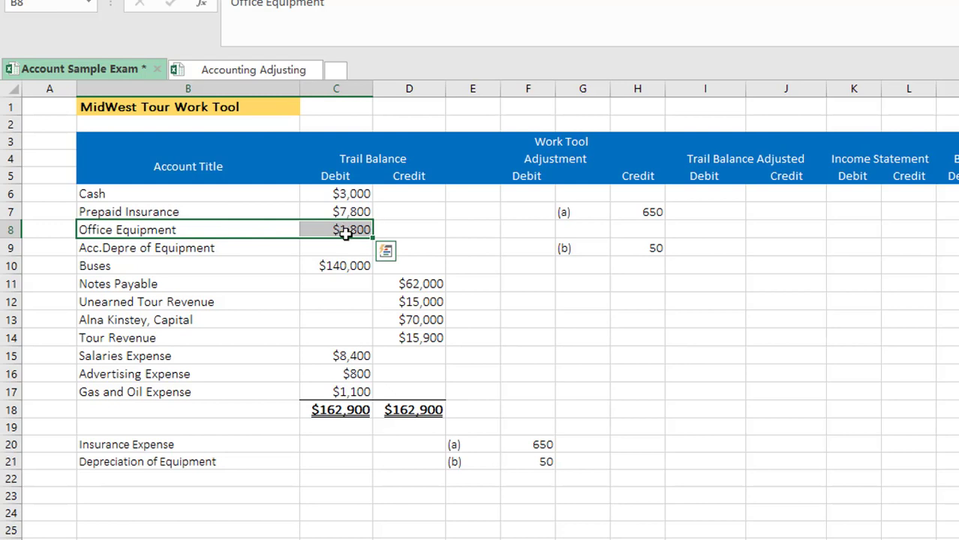
left_click(136, 250)
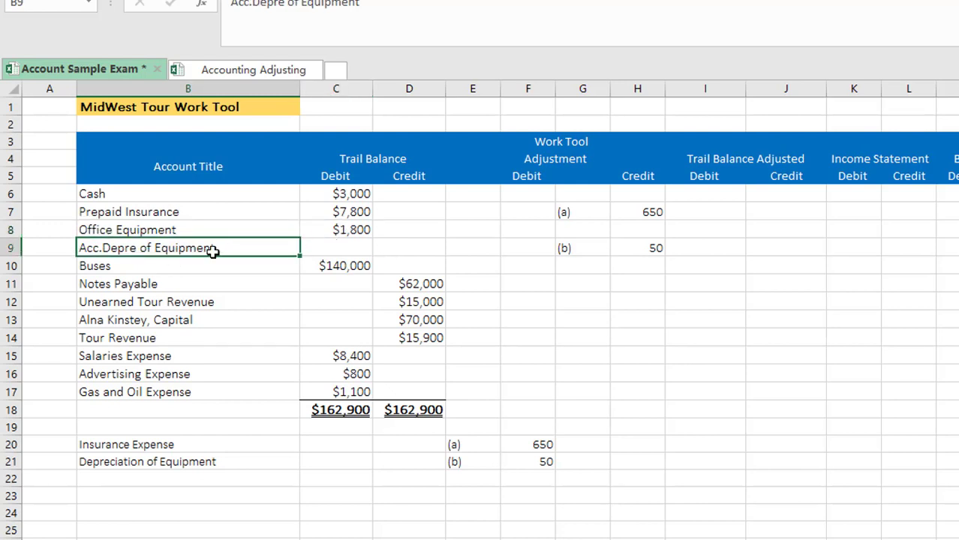
left_click(654, 248)
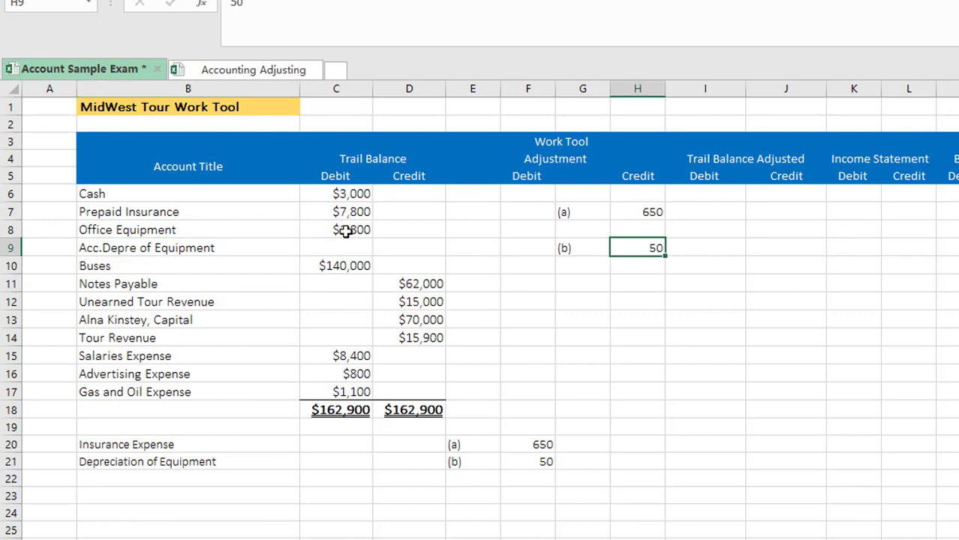
left_click(345, 232)
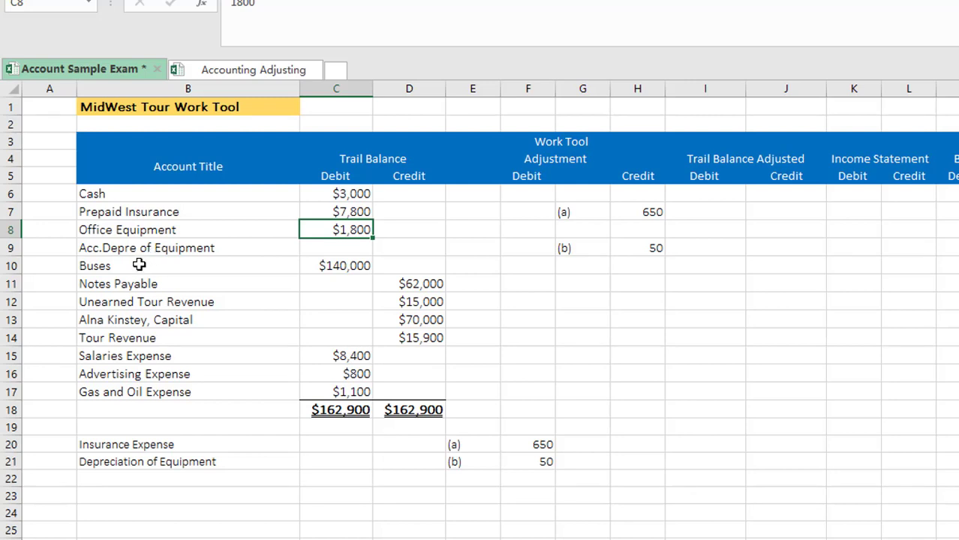
Step: Insert a new blank row between the Buses and Notes Payable accounts
left_click(142, 264)
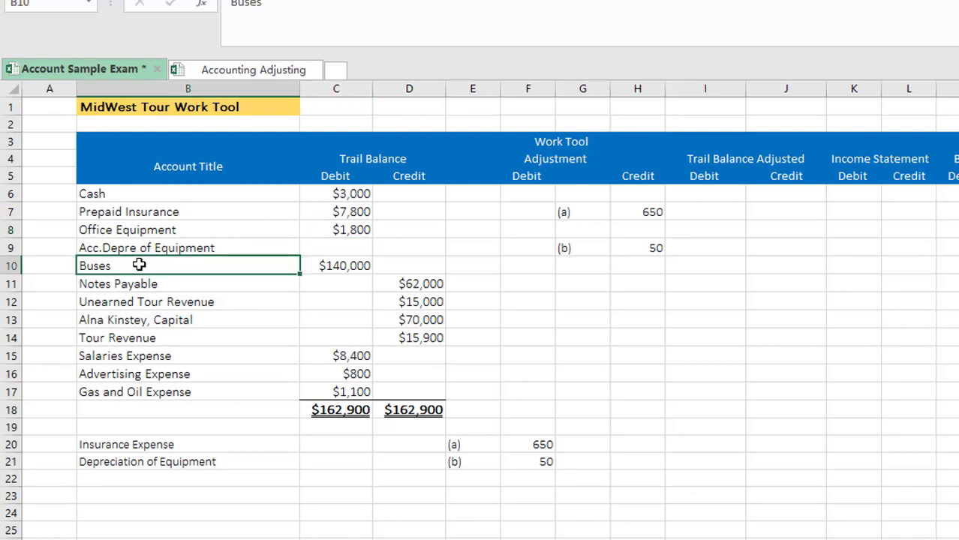
left_click(10, 284)
right_click(10, 285)
left_click(46, 407)
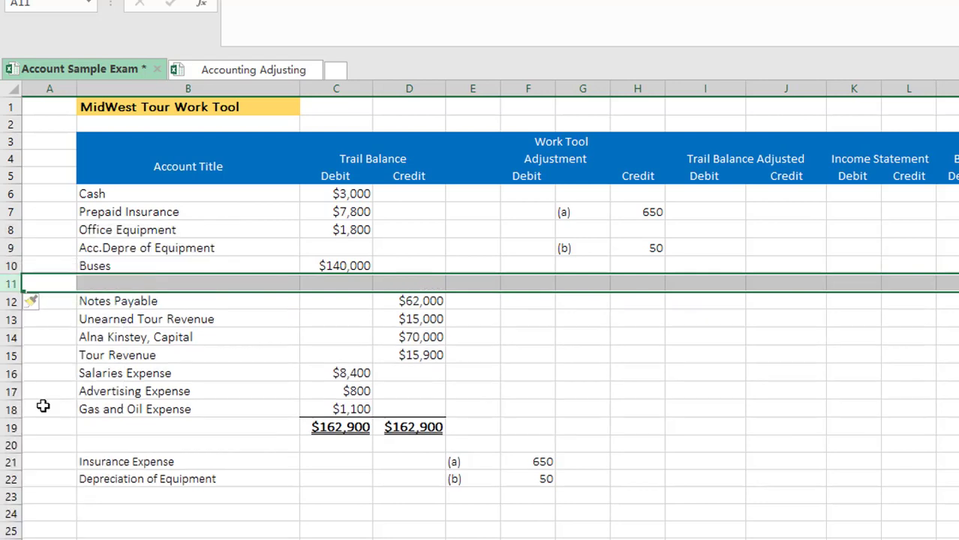
left_click(129, 283)
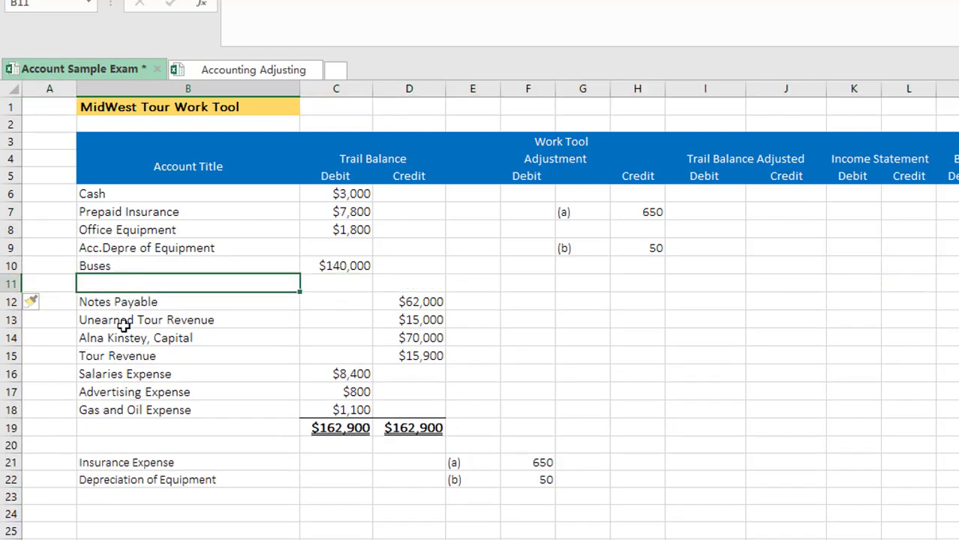
Step: Enter the account title Acc.Depre of Buese in the blank row below Buses
left_click(108, 248)
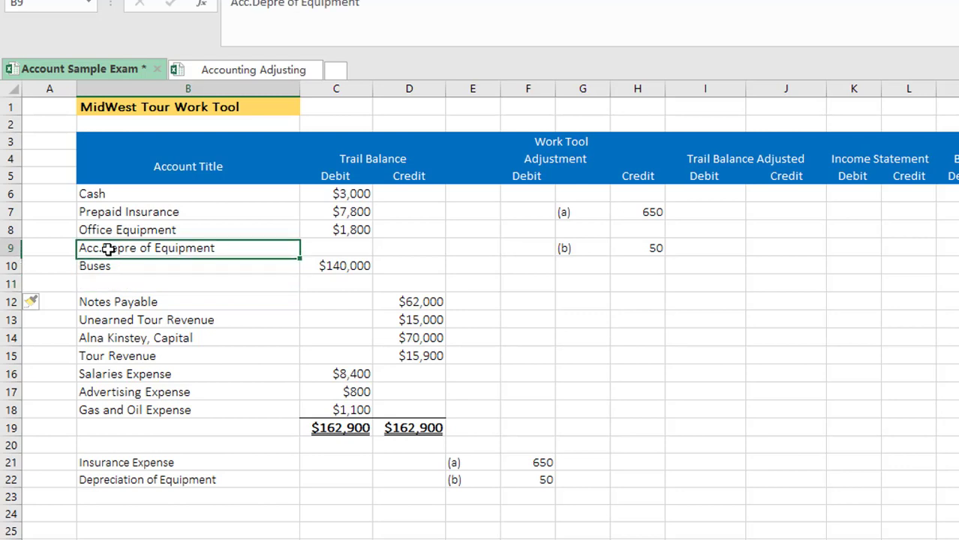
left_click(113, 493)
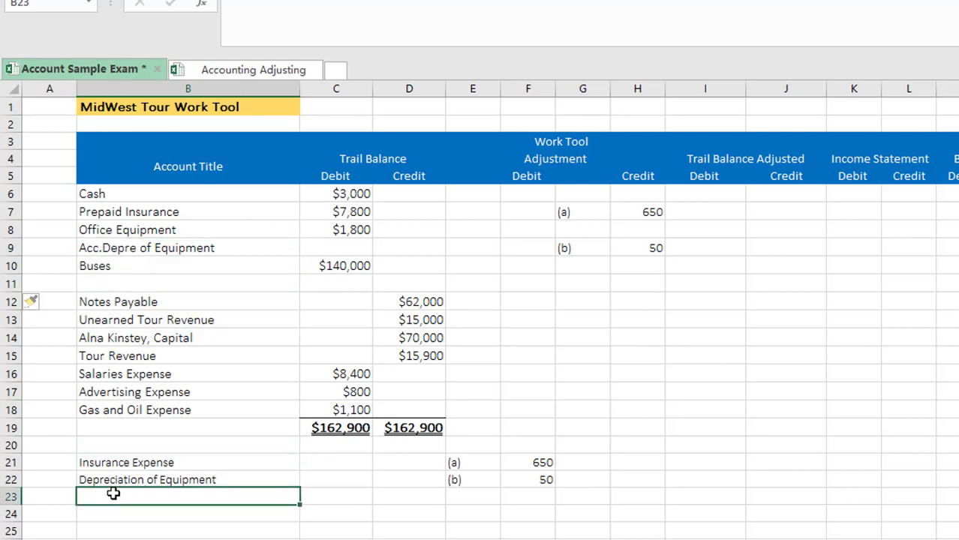
left_click(113, 285)
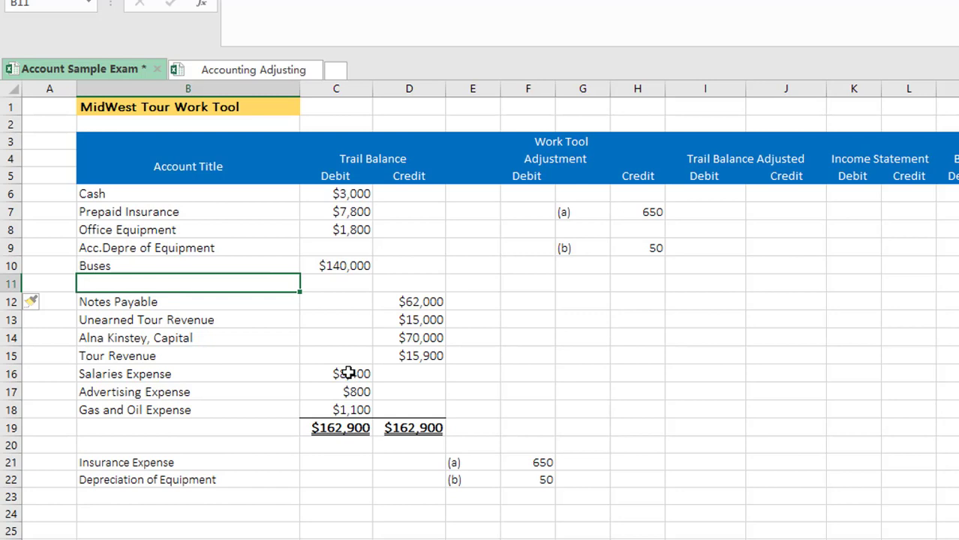
type("Acc.")
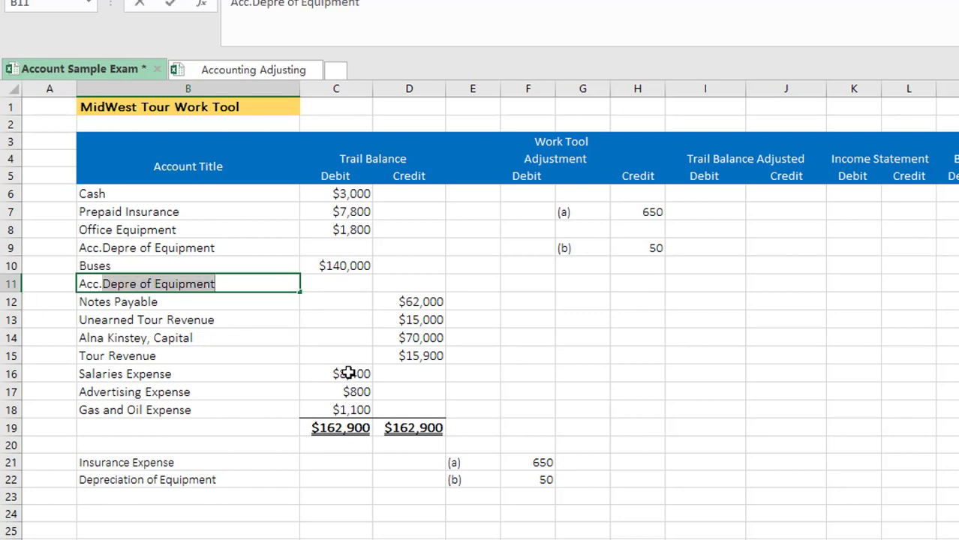
type("Depre of B")
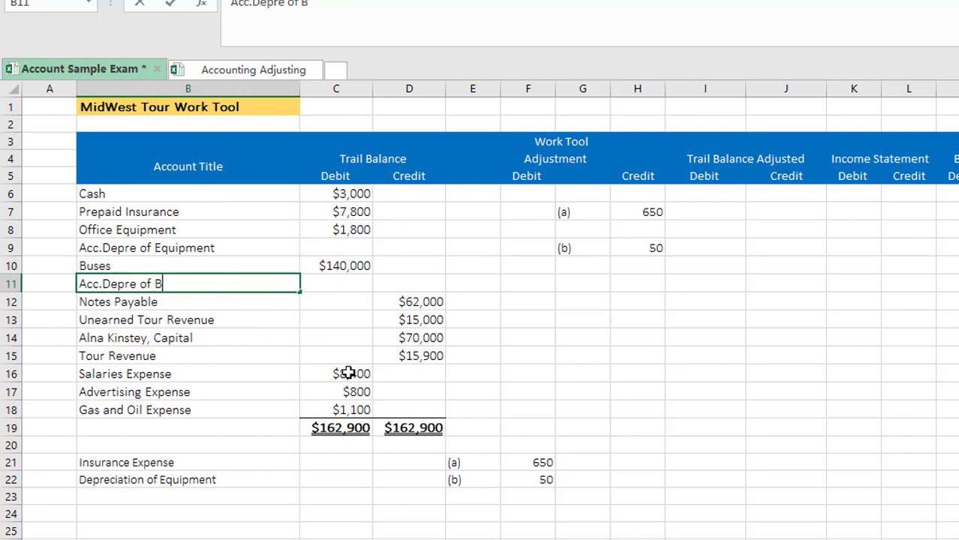
type("uese")
key("Tab")
key("Tab")
key("Tab")
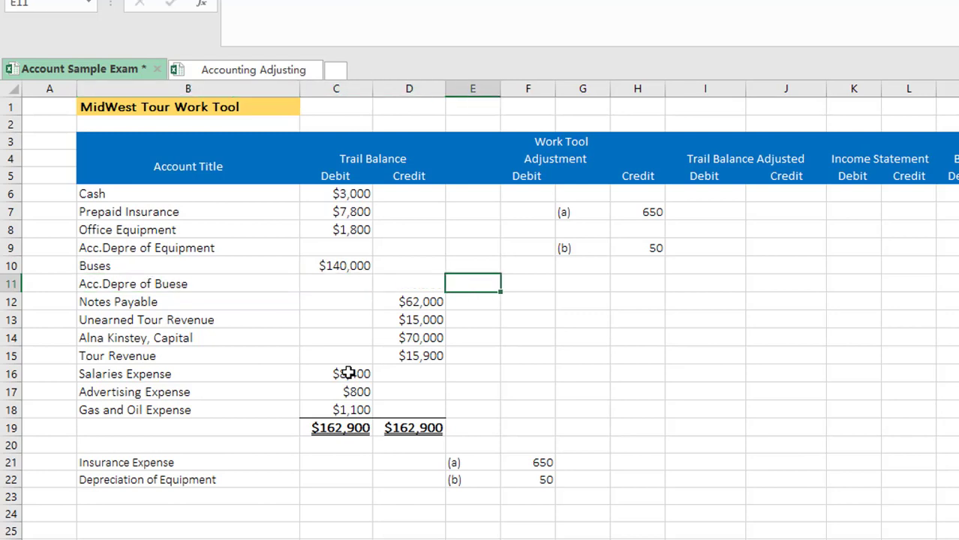
key("Tab")
key("Tab")
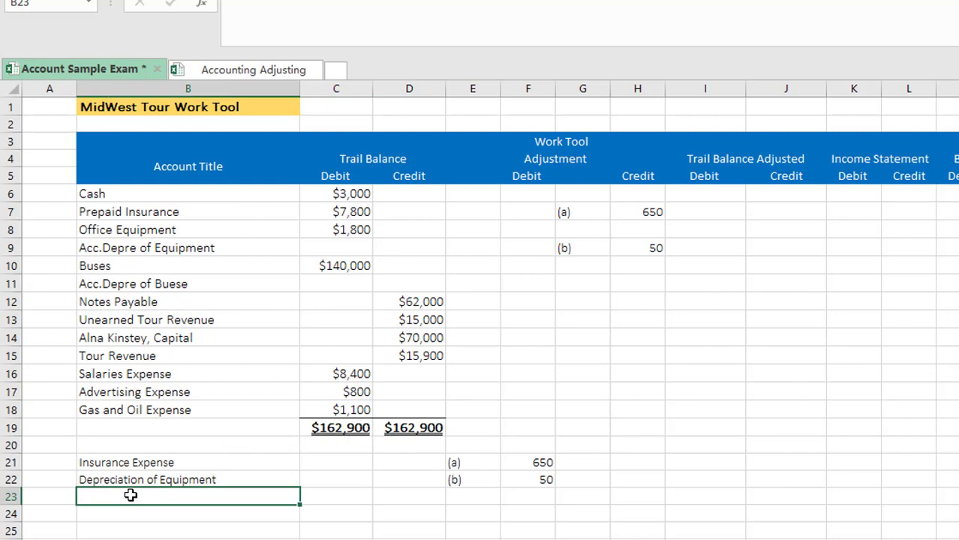
Step: Add the account title Depreciation Buses below Depreciation of Equipment
type("De")
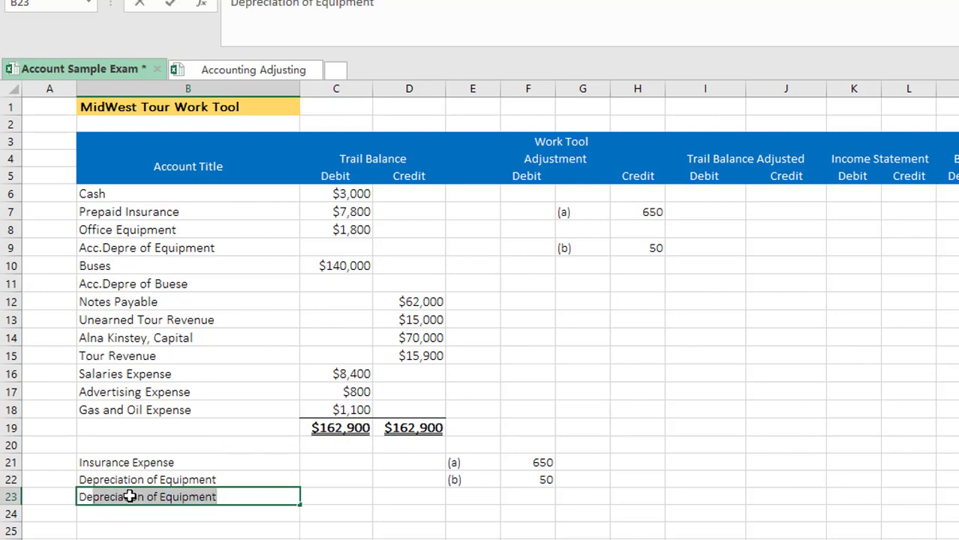
type("preciation")
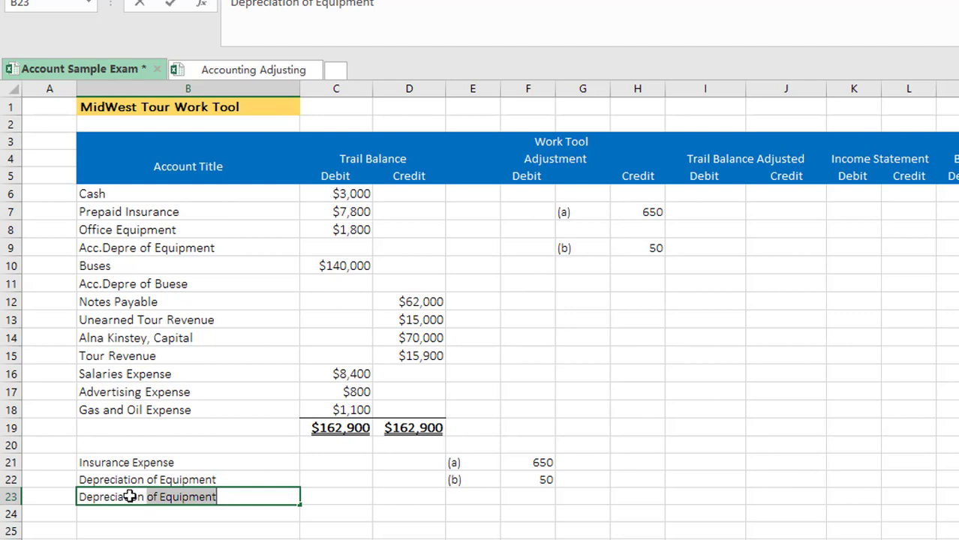
type(" Buese")
key("BackSpace")
key("BackSpace")
key("BackSpace")
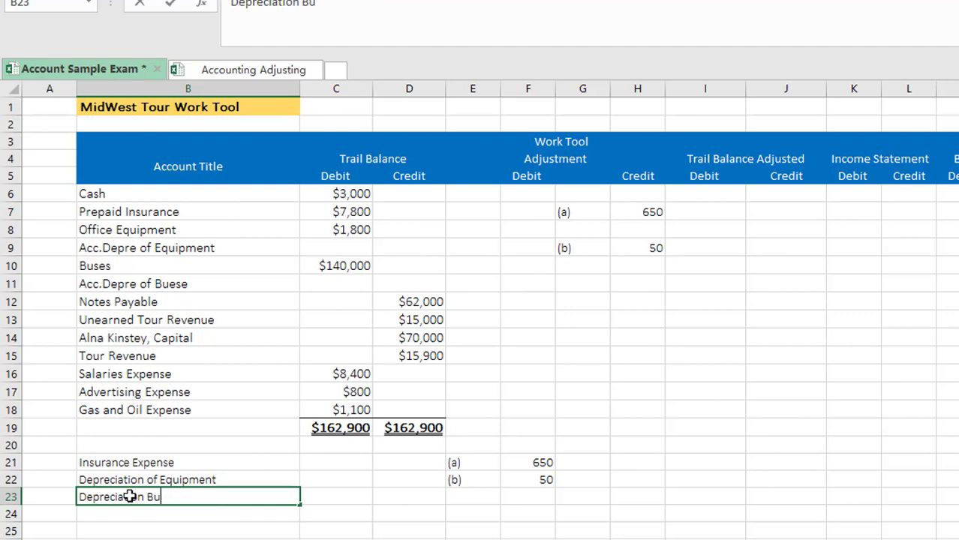
type("ses")
key("Tab")
key("Tab")
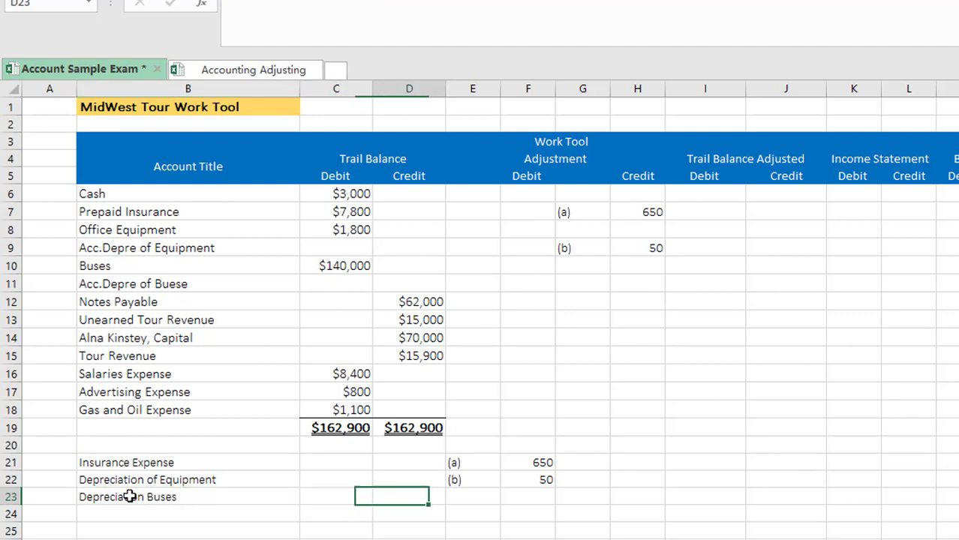
Step: Enter reference (c ) and a 2000 Adjustment debit in the Depreciation Buses row
key("Tab")
type("(")
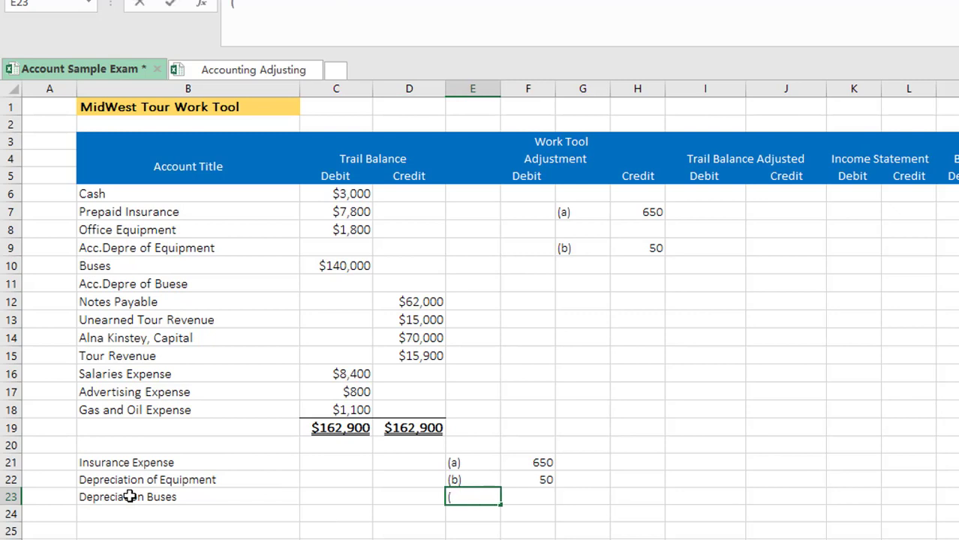
type("c )")
key("Tab")
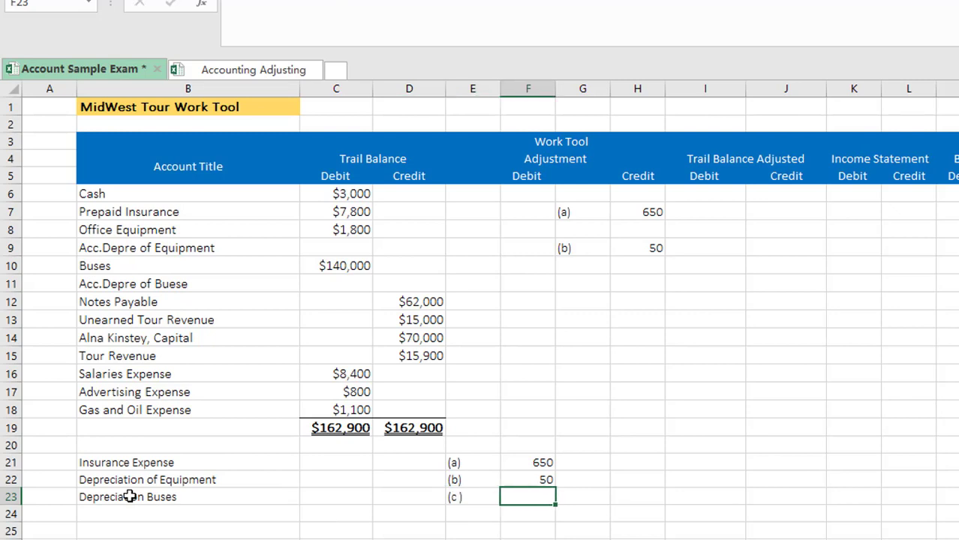
type("2000")
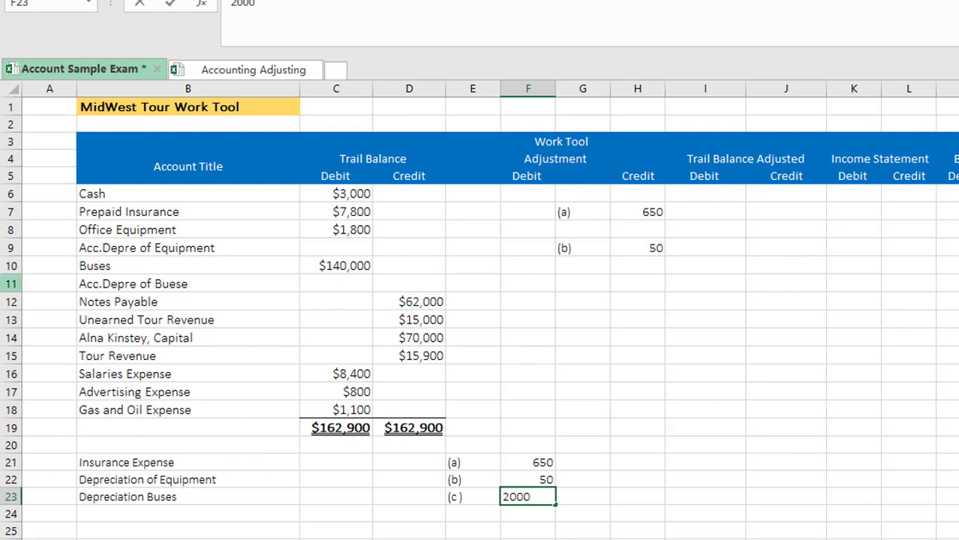
Step: Enter reference (c ) and a 2000 Adjustment credit in the Acc.Depre of Buese row
left_click(240, 283)
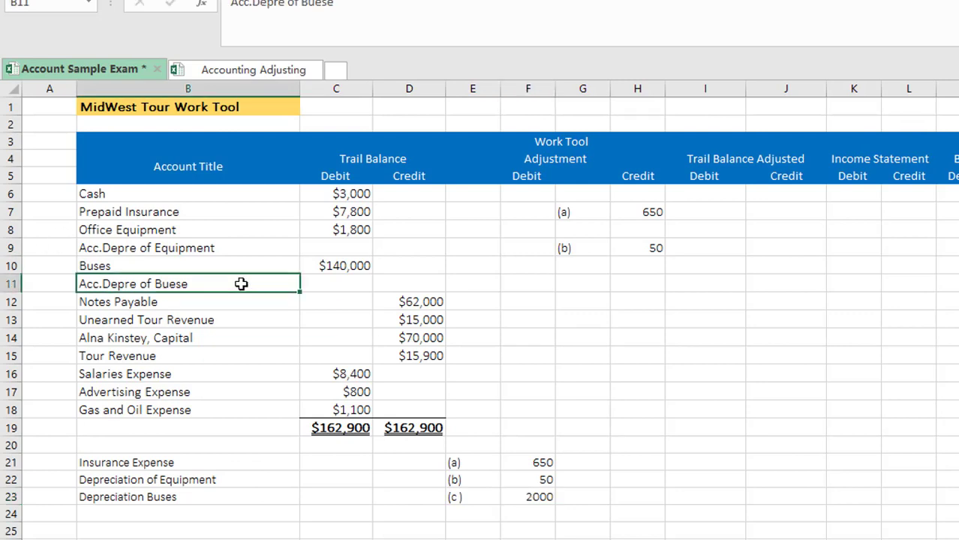
left_click(331, 283)
left_click(564, 285)
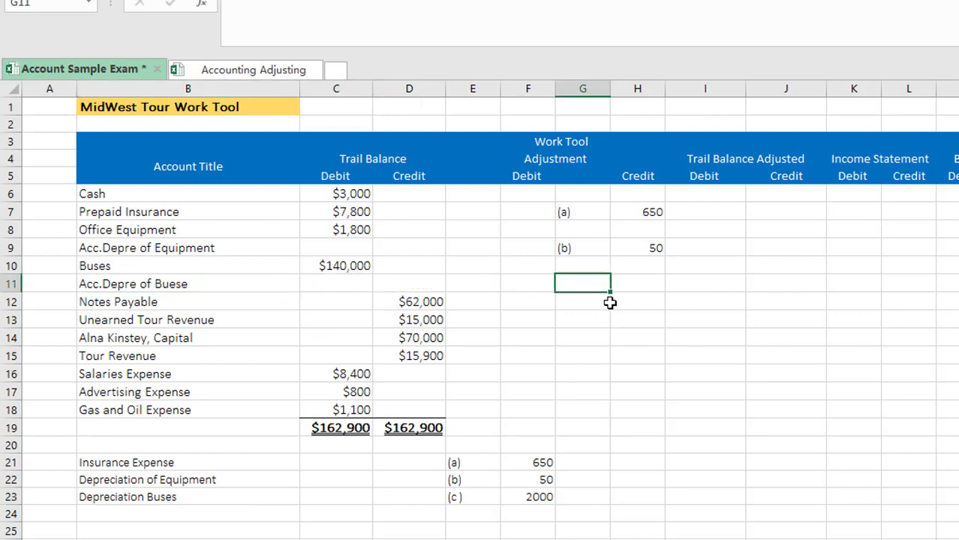
type("(c)")
key("Tab")
type("2")
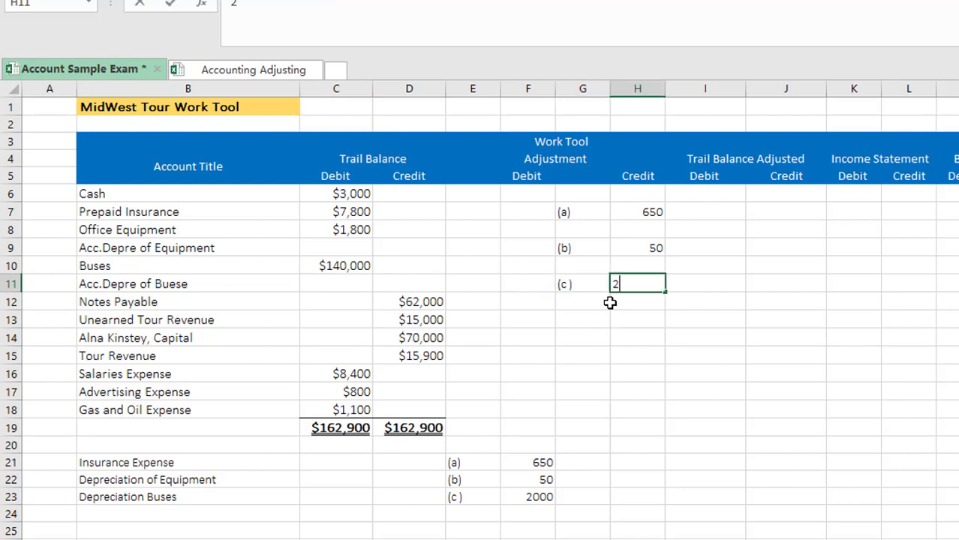
type("000")
key("Return")
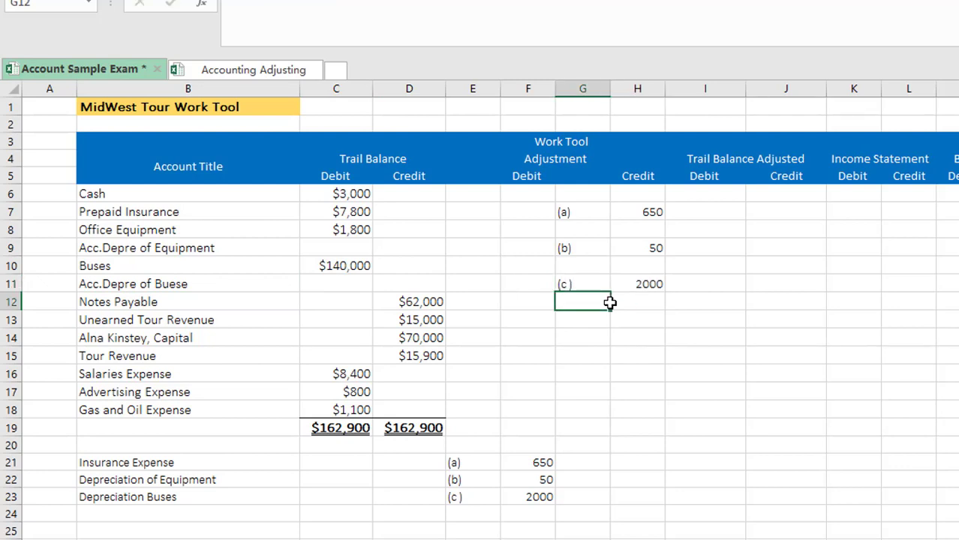
Step: Review the account titles from Prepaid Insurance down to Notes Payable to find the next one needing adjustment
left_click_drag(128, 214, 138, 263)
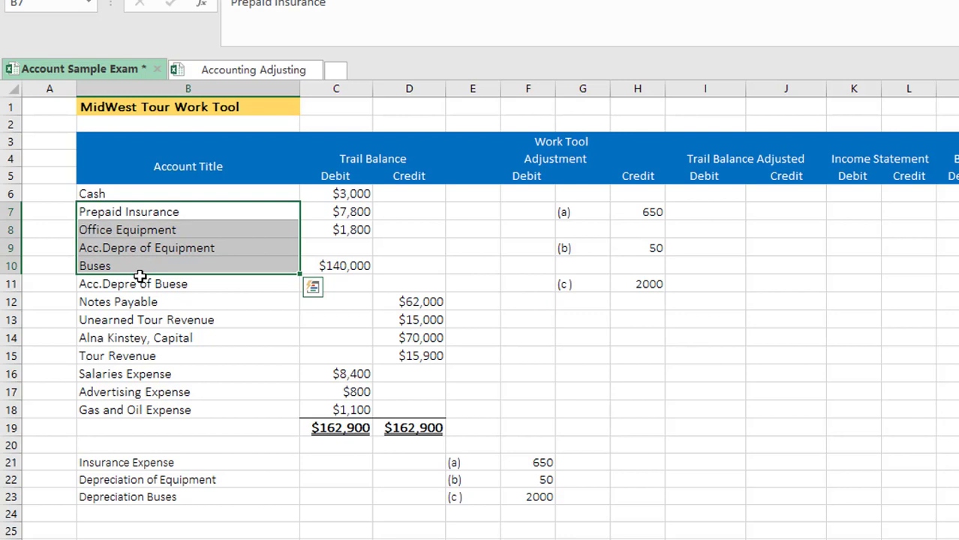
left_click(133, 283)
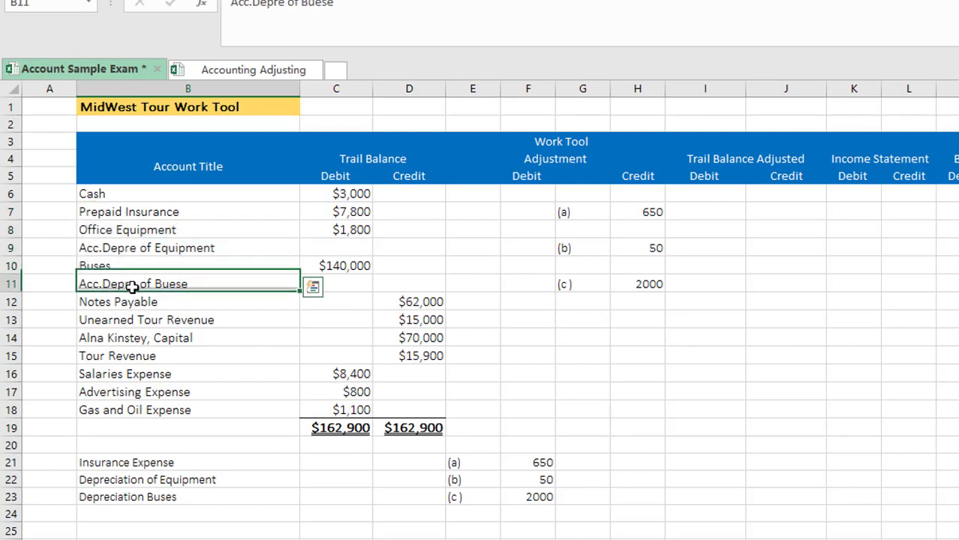
left_click(130, 305)
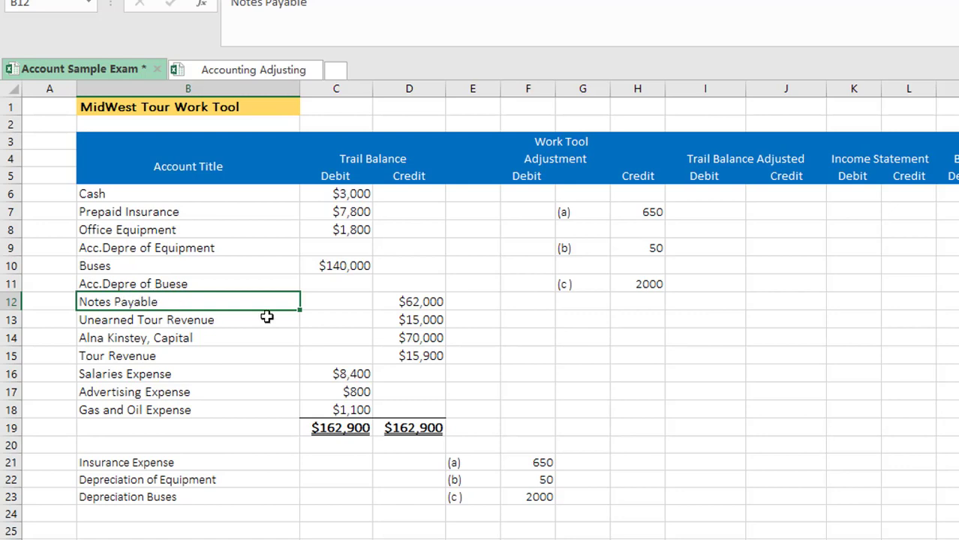
Step: Switch to the Notepad adjustment notes and read the Prepayment and Unearn Revenue rules
key("alt+Tab")
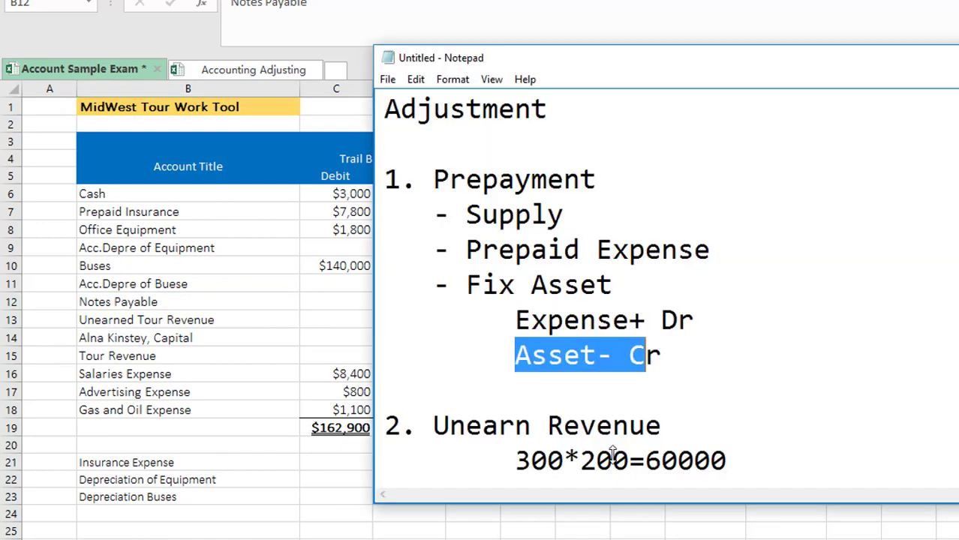
scroll(491, 264, "down", 3)
scroll(491, 265, "up", 3)
left_click_drag(957, 64, 764, 65)
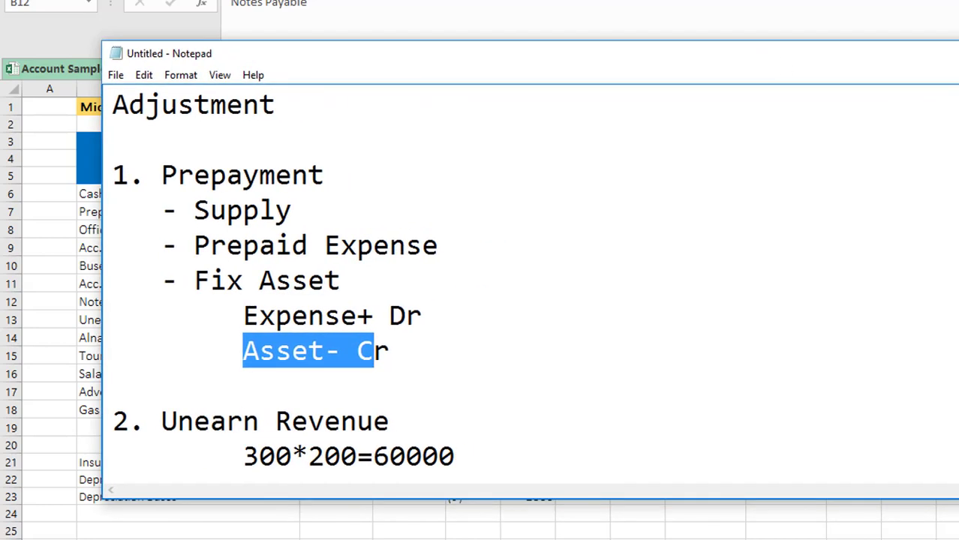
scroll(469, 459, "down", 1)
scroll(470, 470, "up", 1)
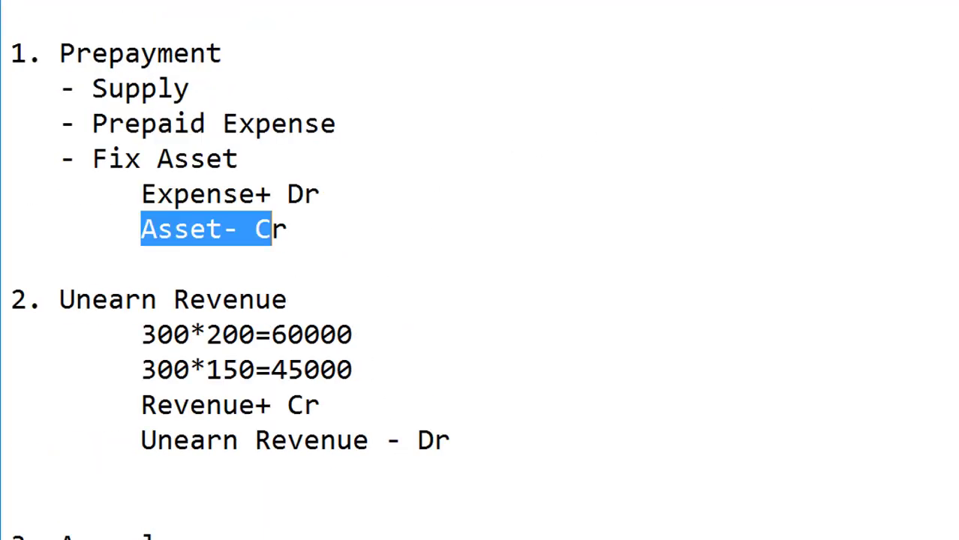
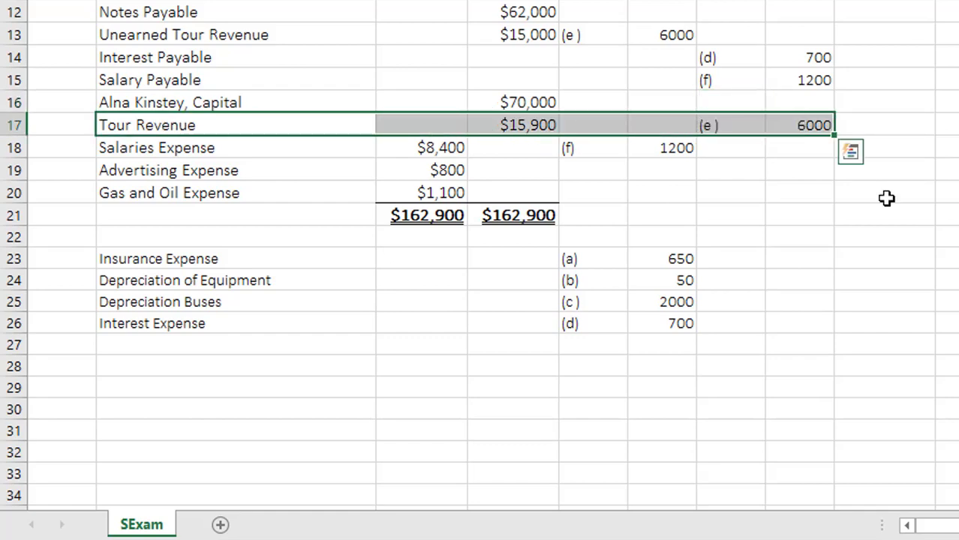
Step: Add reference (g) after (e ) for the Adjustment credit in the Tour Revenue row
scroll(927, 257, "up", 3)
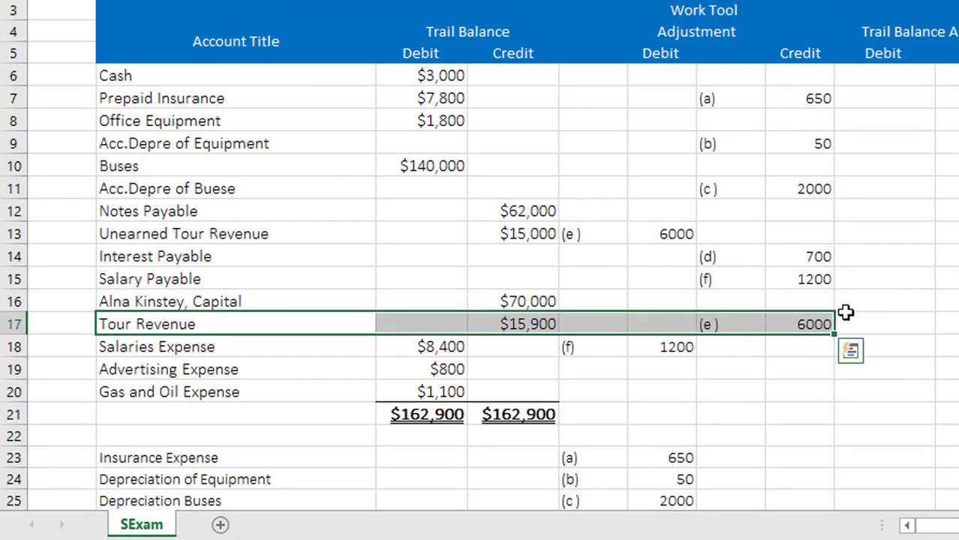
left_click(727, 325)
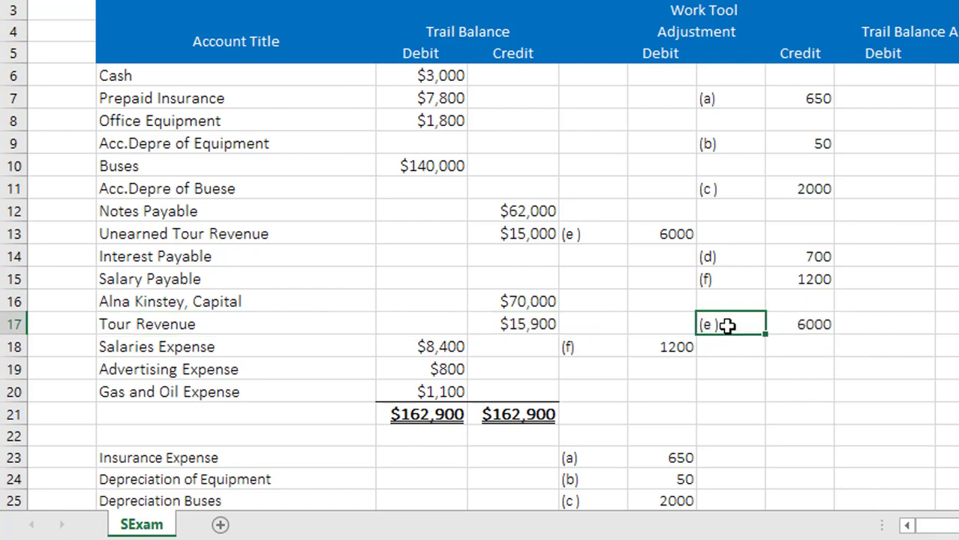
double_click(727, 325)
type("(g)")
left_click(803, 324)
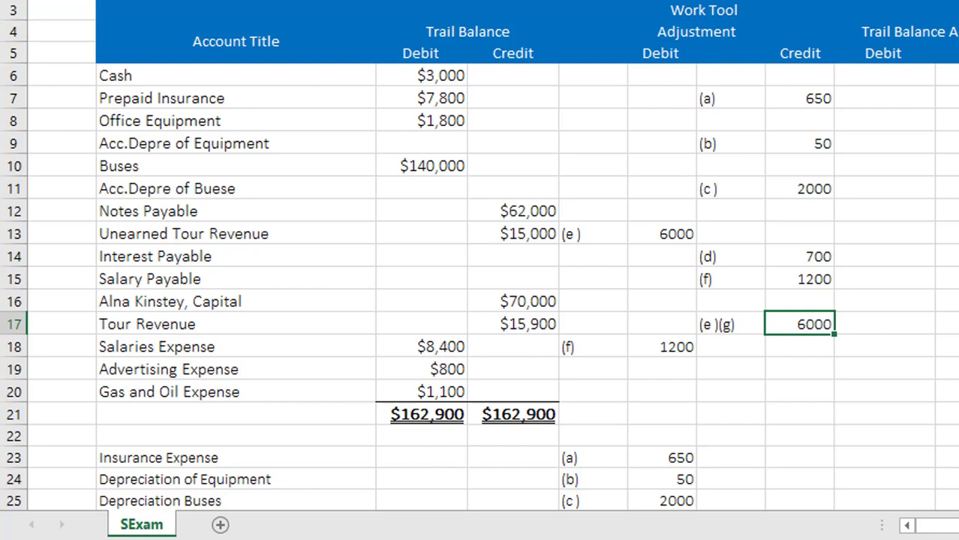
Step: Replace Tour Revenue's Adjustment credit with the formula =6000+1200
key("F2")
key("BackSpace")
key("BackSpace")
key("BackSpace")
key("BackSpace")
type("=6000+1200")
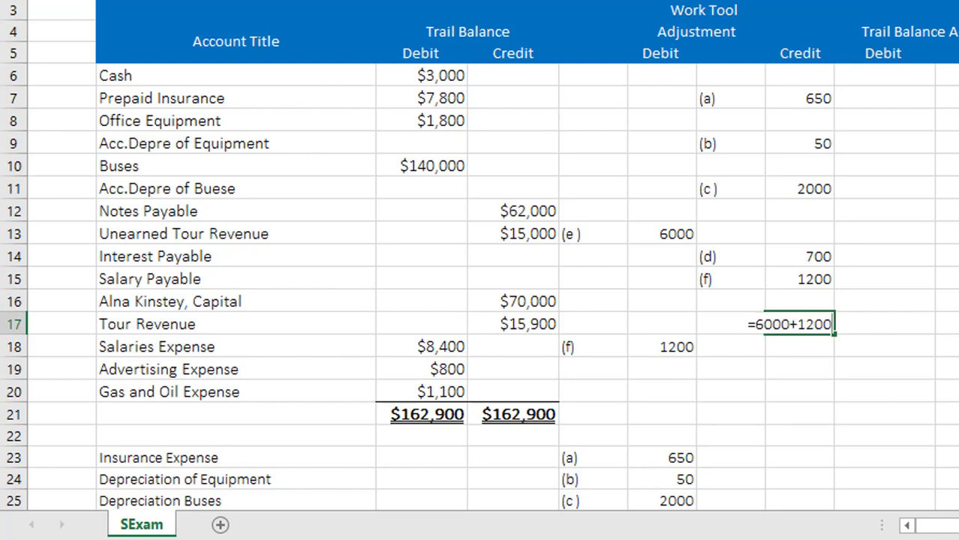
key("Return")
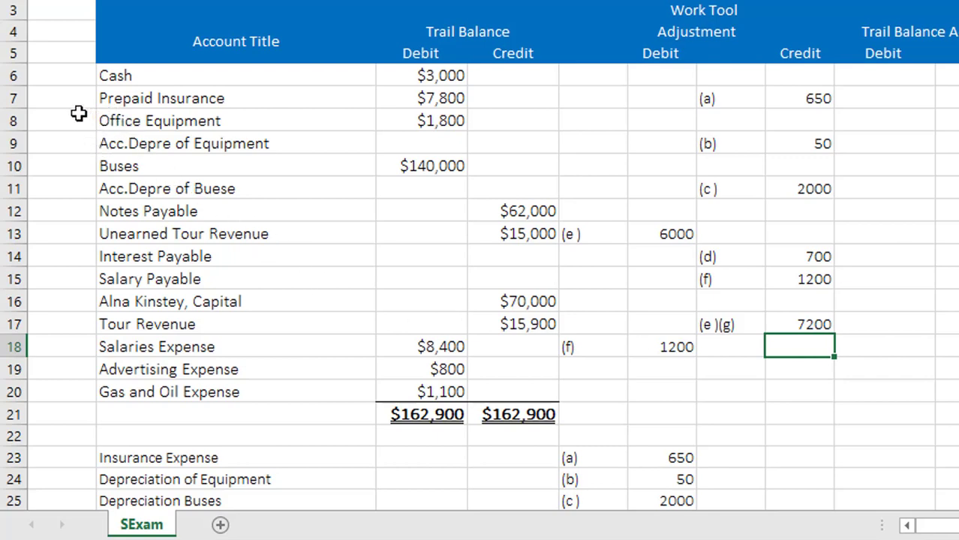
Step: Insert a new blank row between Prepaid Insurance and Office Equipment and select its Account Title cell
right_click(15, 118)
left_click(91, 259)
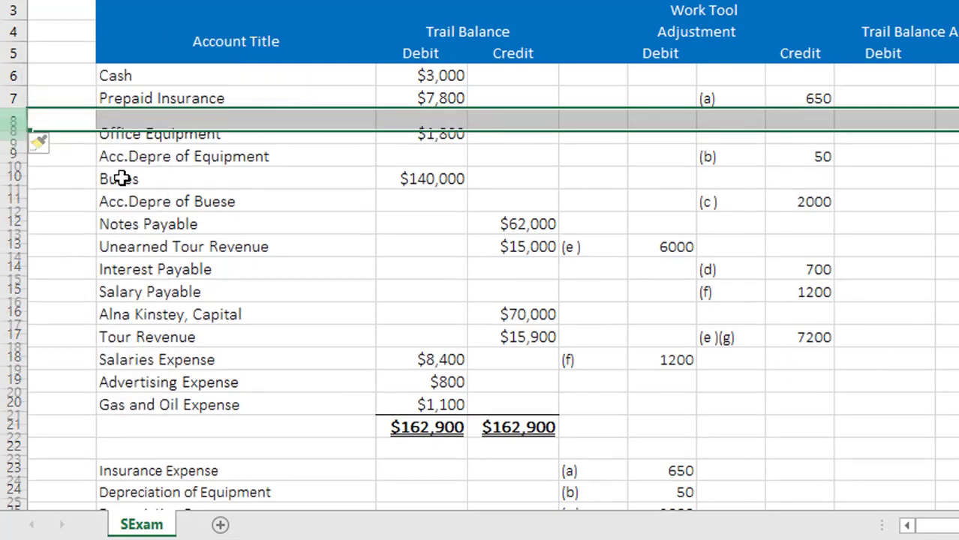
left_click(161, 120)
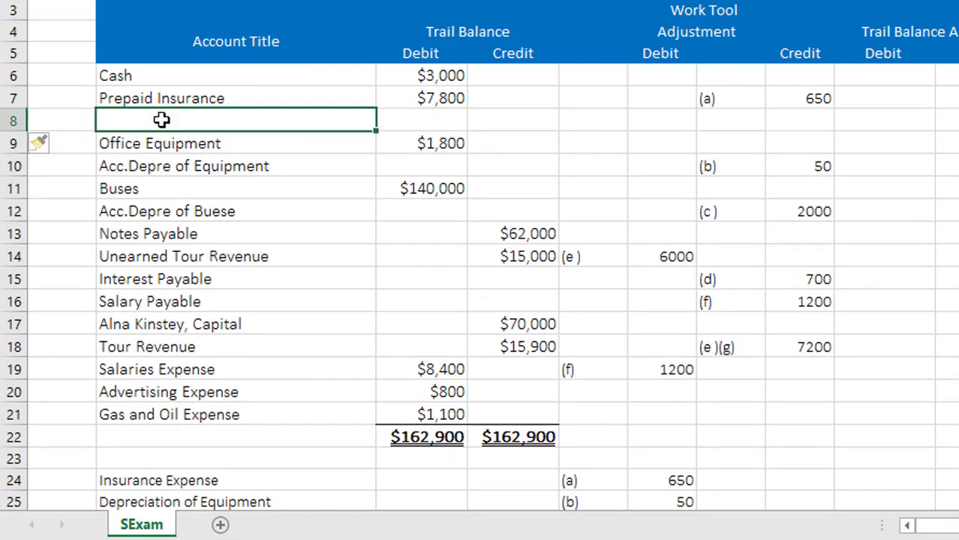
Step: Enter A/R as the account title in the blank row below Prepaid Insurance
type("A/R")
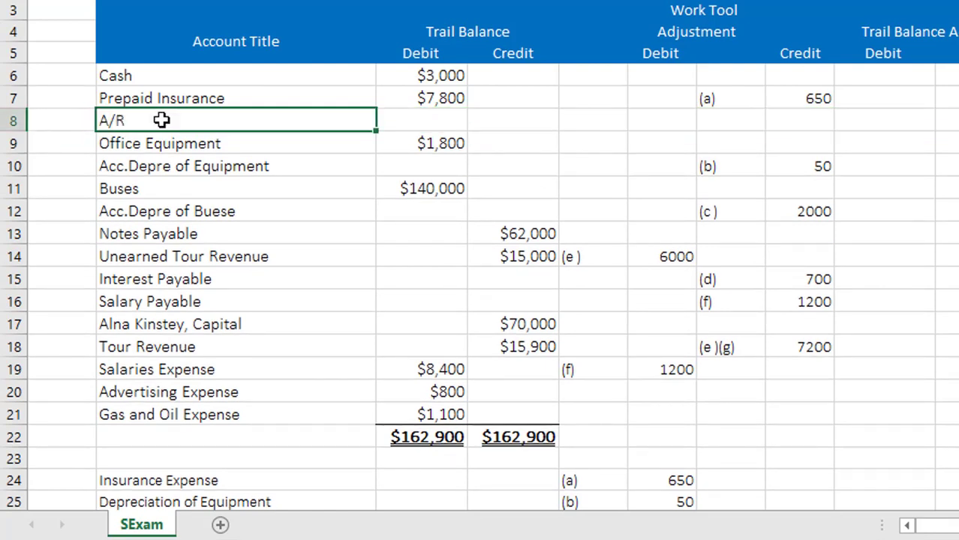
key("Tab")
key("Tab")
key("Tab")
key("Tab")
key("Tab")
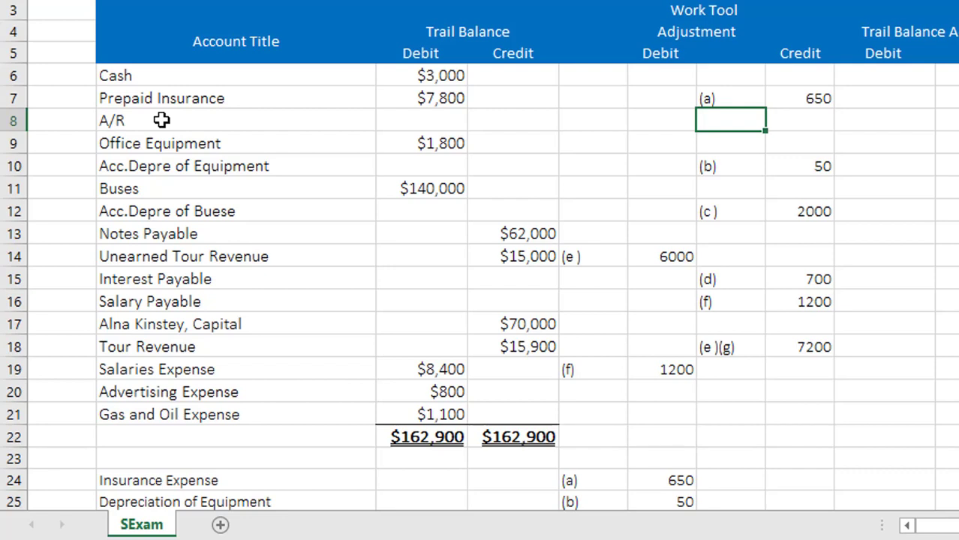
type("(g)")
key("BackSpace")
key("BackSpace")
key("BackSpace")
Step: Record adjustment (g) in the A/R row with an Adjustment debit of 1200
left_click(583, 121)
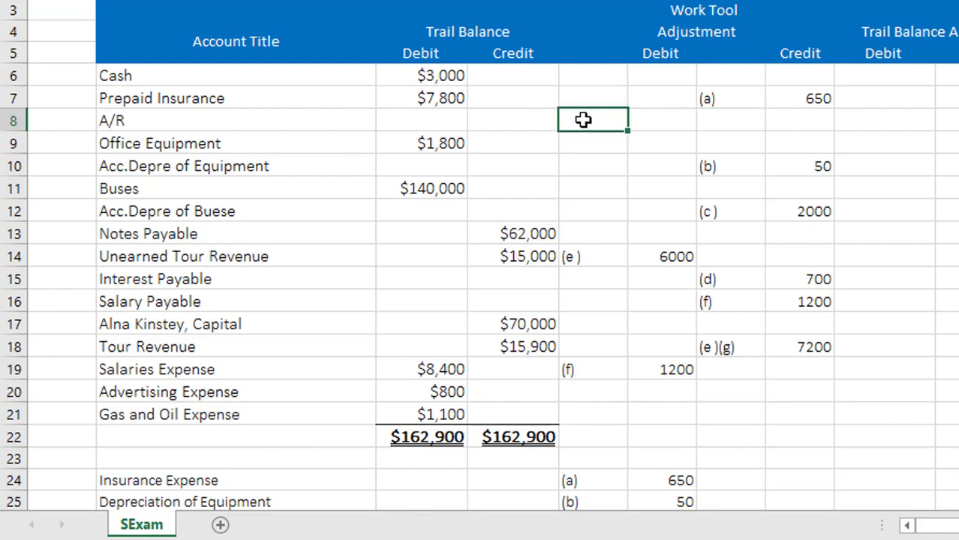
type("(g)")
key("Tab")
type("1200")
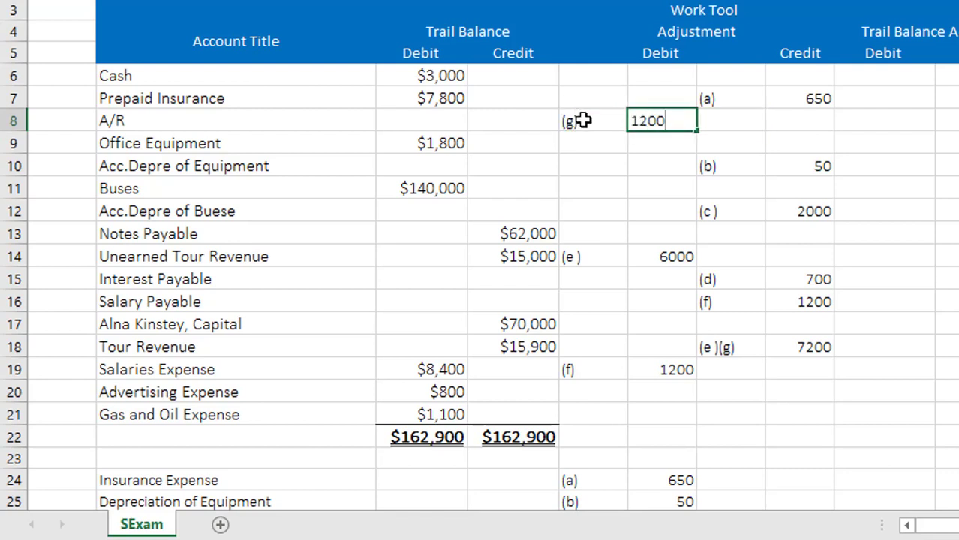
key("Return")
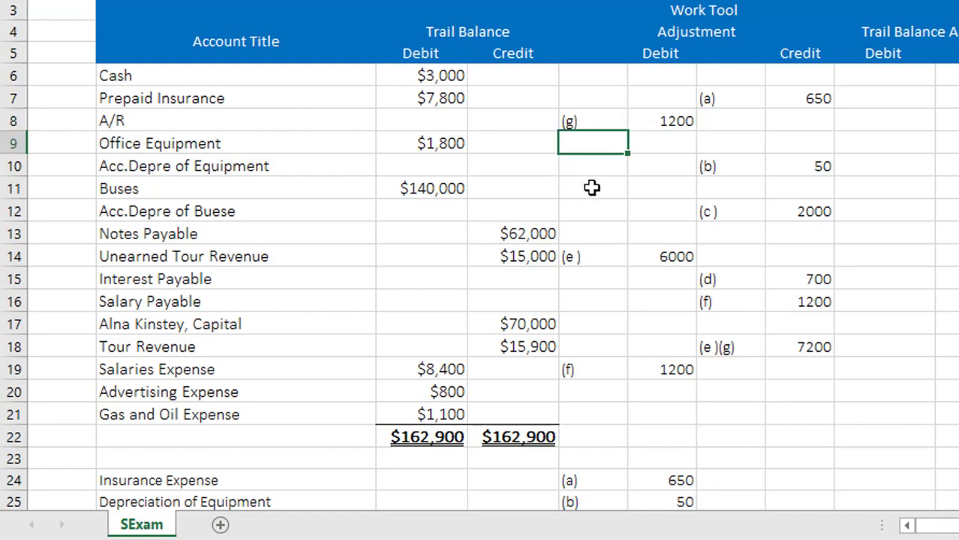
Step: Review the worksheet's Trail Balance and Adjustment sections, and the Trail Balance Adjusted and following sections that are still empty
scroll(592, 189, "down", 1)
scroll(593, 190, "down", 3)
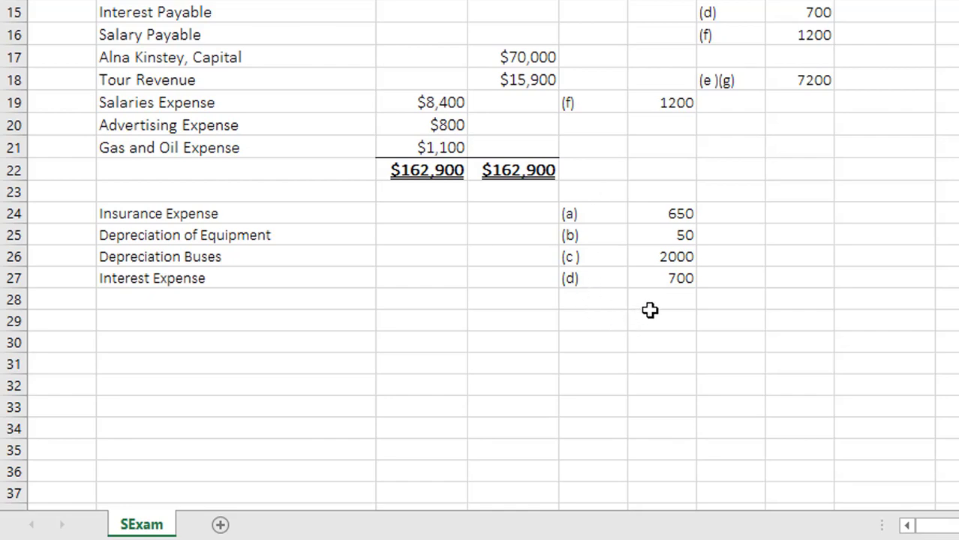
scroll(649, 310, "up", 3)
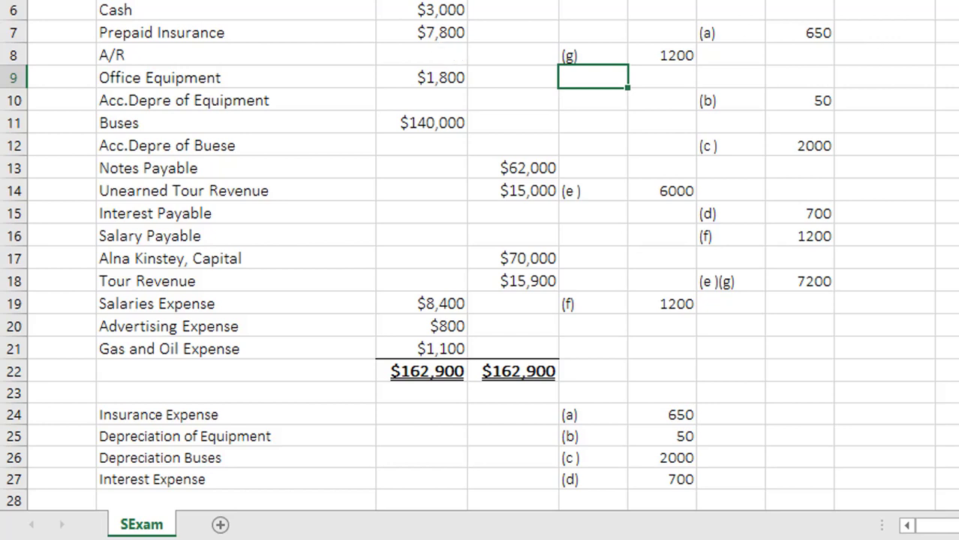
left_click_drag(105, 3, 507, 370)
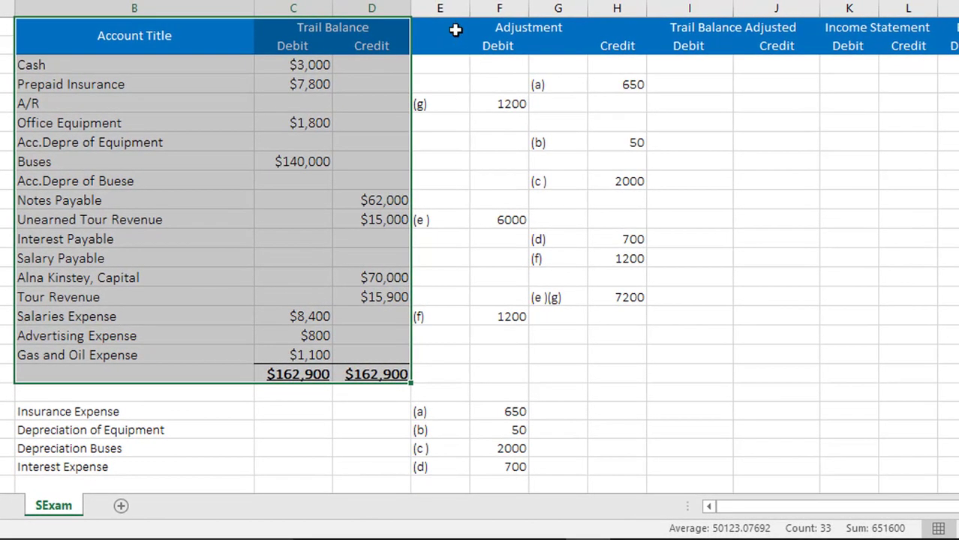
left_click_drag(454, 25, 604, 363)
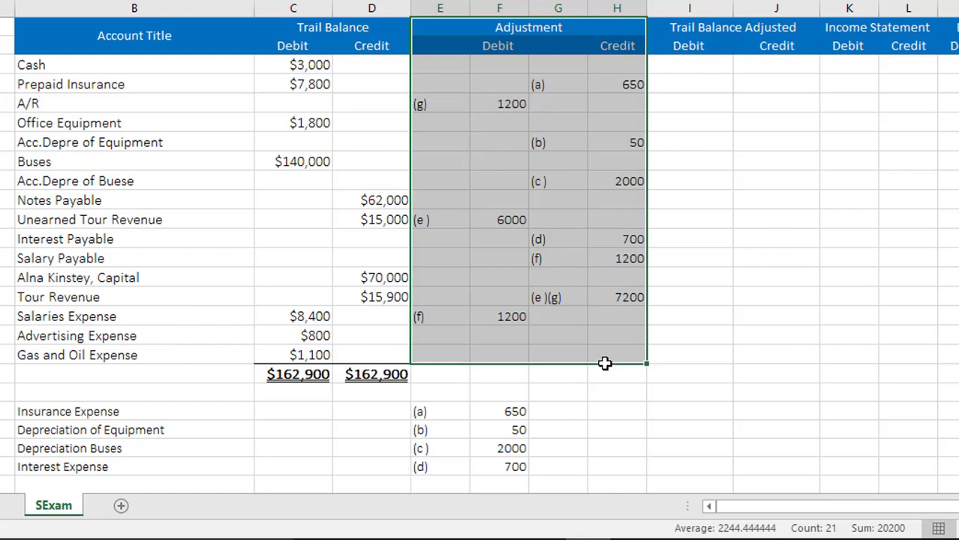
left_click(720, 29)
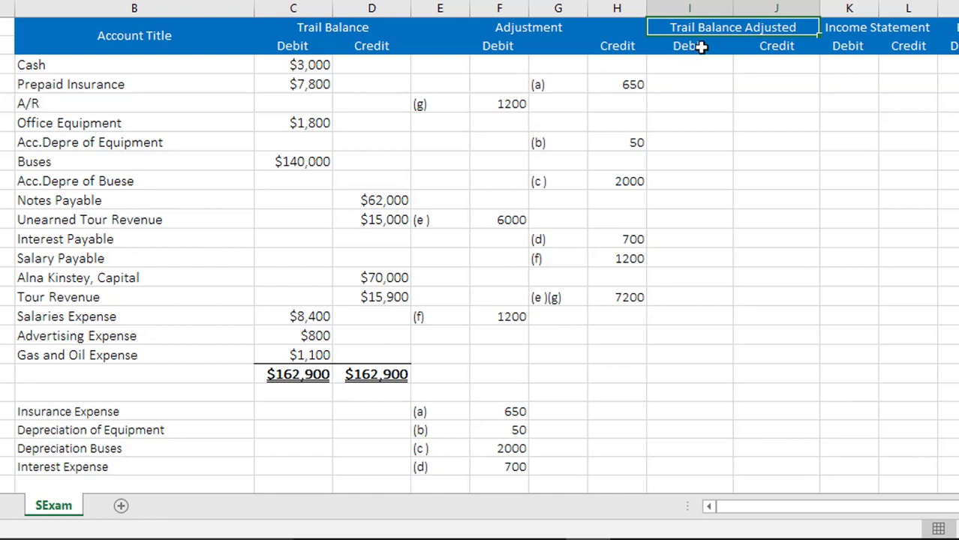
left_click_drag(691, 30, 955, 364)
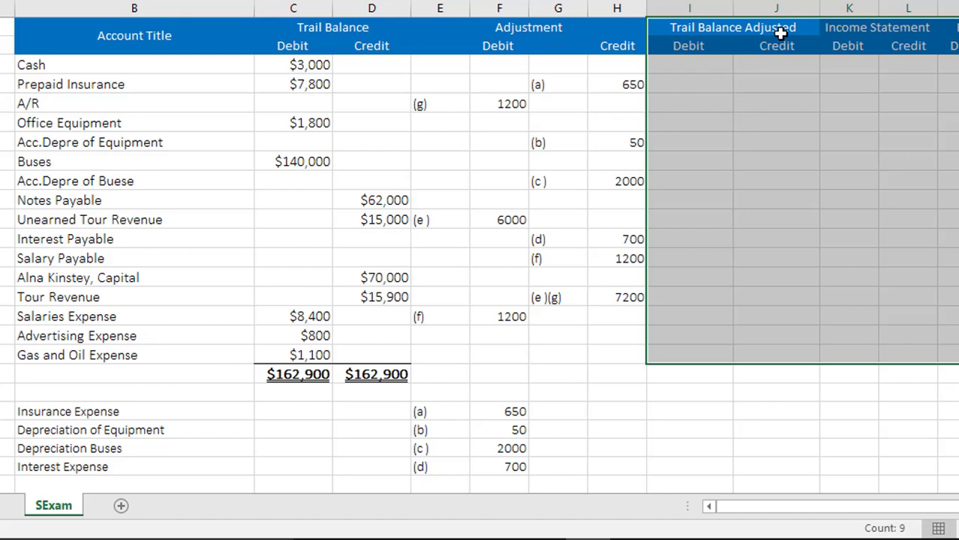
left_click(677, 26)
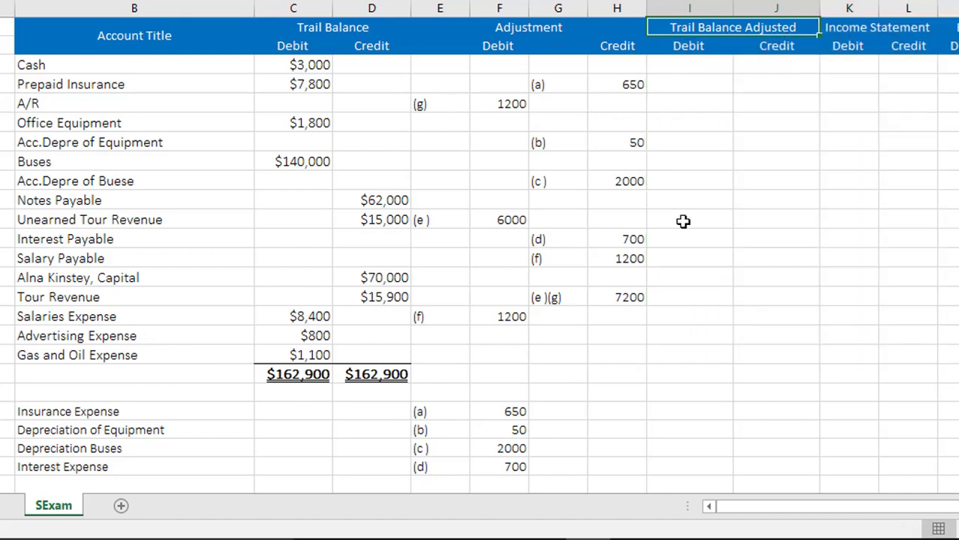
Step: Total the Adjustment Debit column with a SUM from the Cash row through Interest Expense, placed directly below the Interest Expense amount
scroll(683, 221, "down", 2)
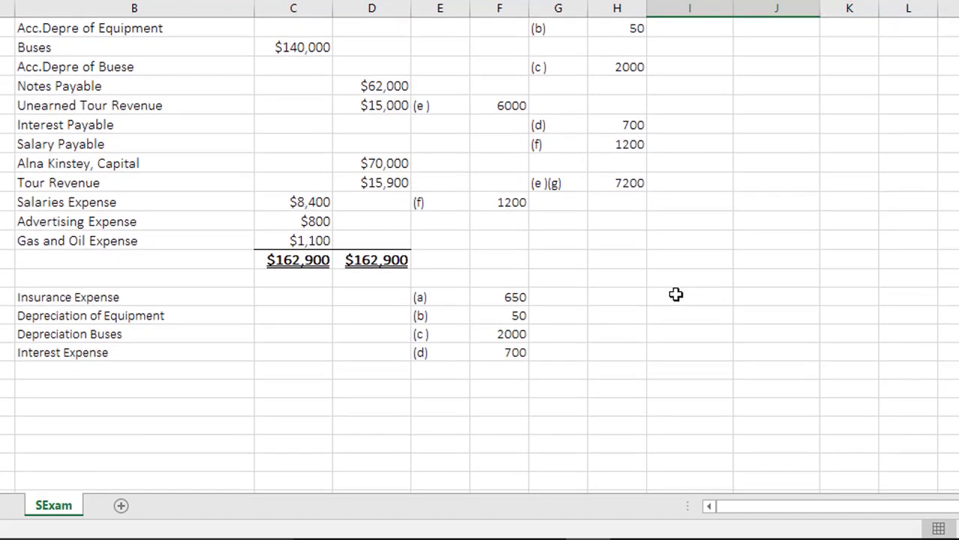
left_click(503, 372)
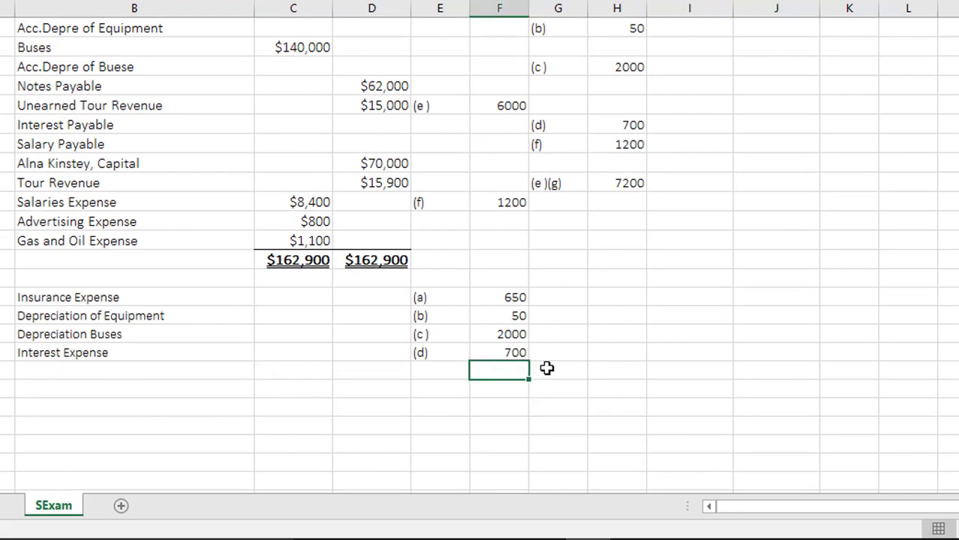
scroll(547, 369, "up", 2)
scroll(560, 355, "down", 2)
type("=sum")
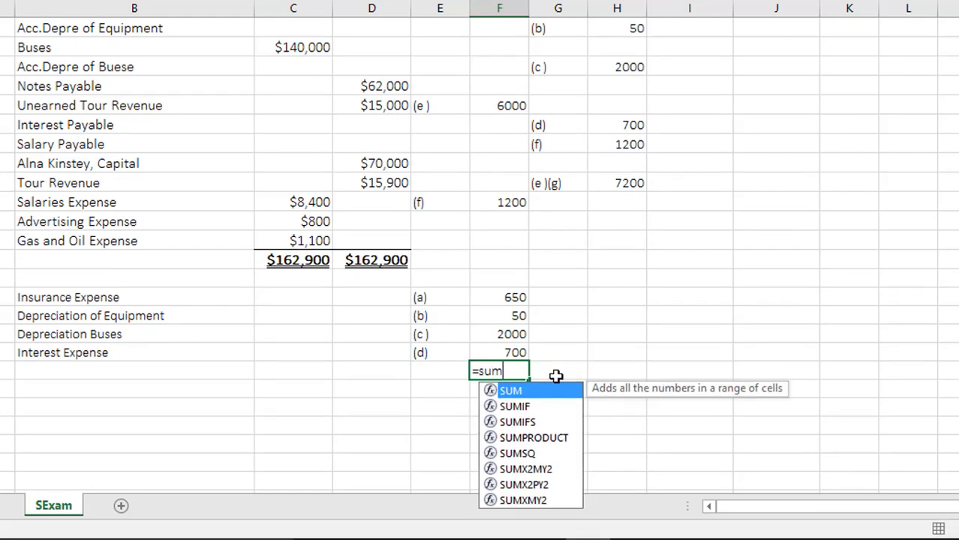
key("Tab")
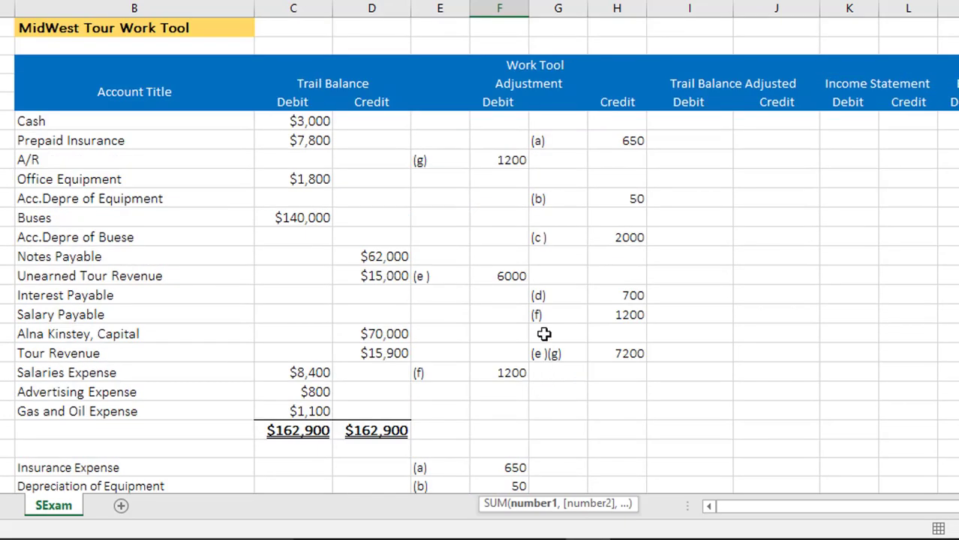
scroll(556, 375, "up", 3)
left_click_drag(505, 120, 521, 389)
key("Return")
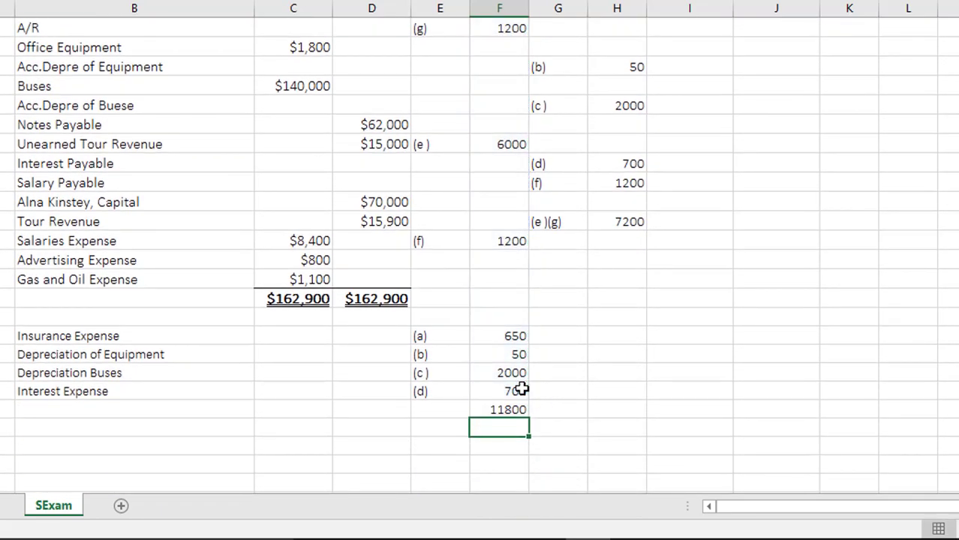
Step: Total the Adjustment Credit column with a SUM starting at the Cash row, placed in the same row as the Adjustment debit total
left_click(615, 408)
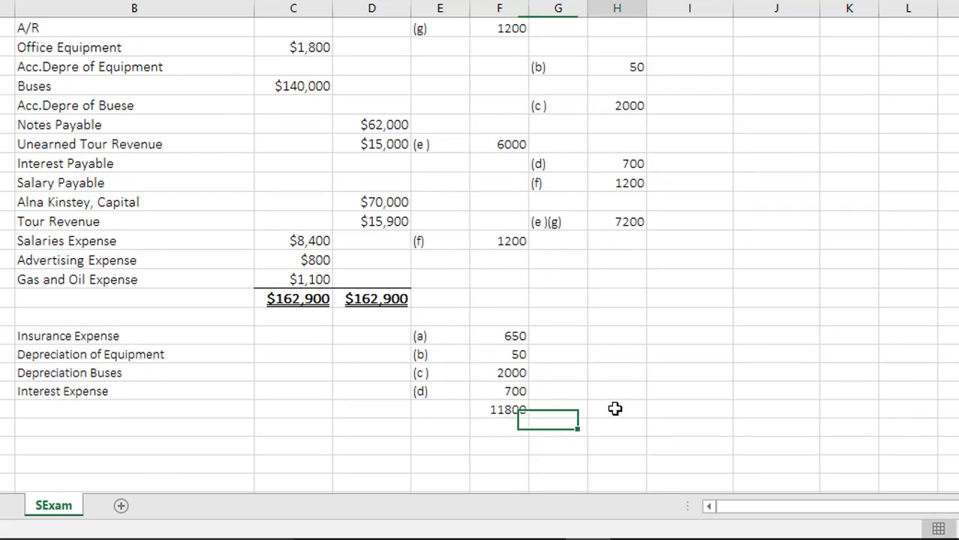
double_click(614, 408)
type("u")
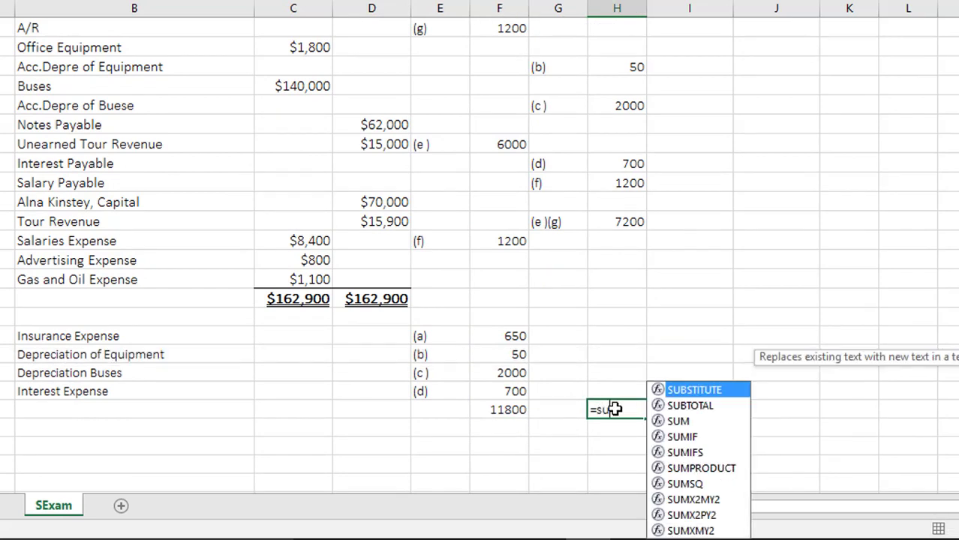
type("m")
key("Tab")
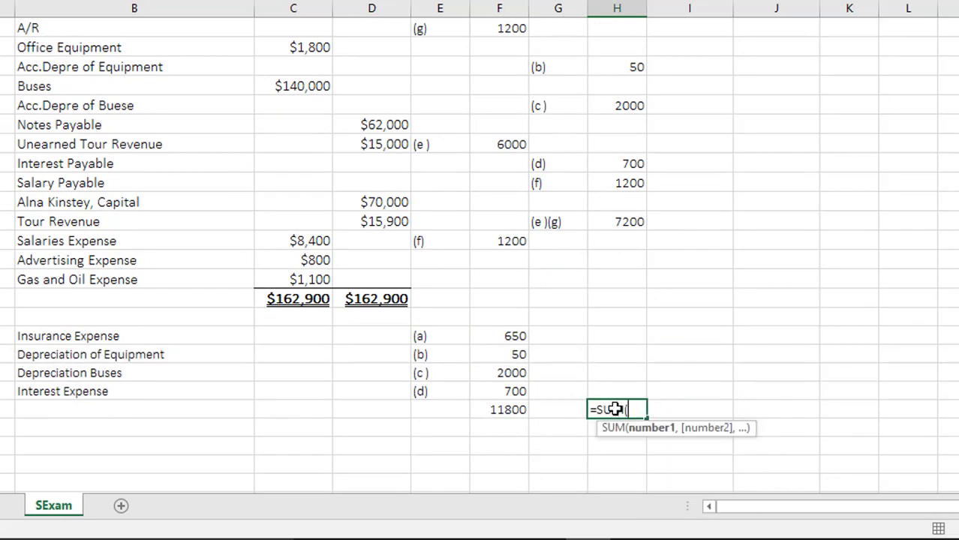
scroll(616, 259, "up", 2)
scroll(615, 258, "up", 1)
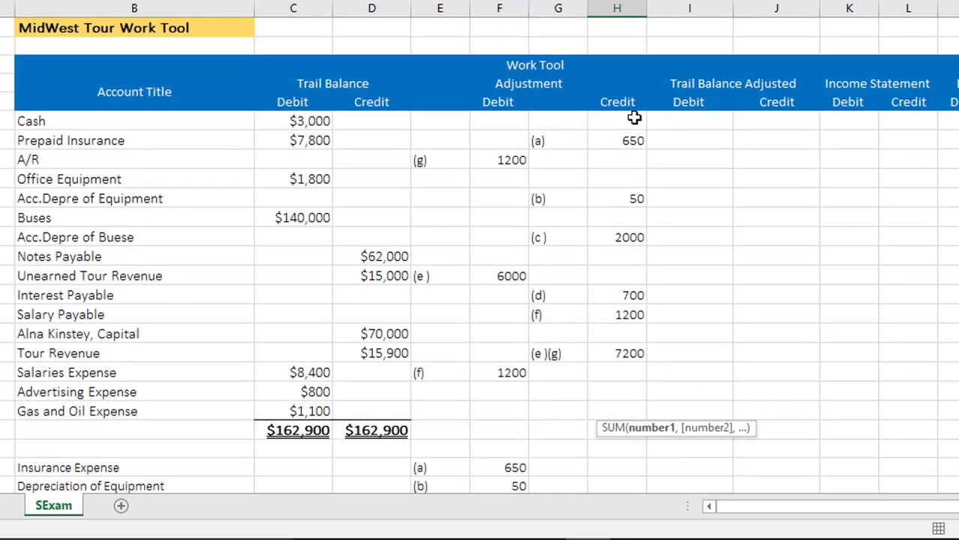
left_click_drag(635, 118, 654, 421)
key("Return")
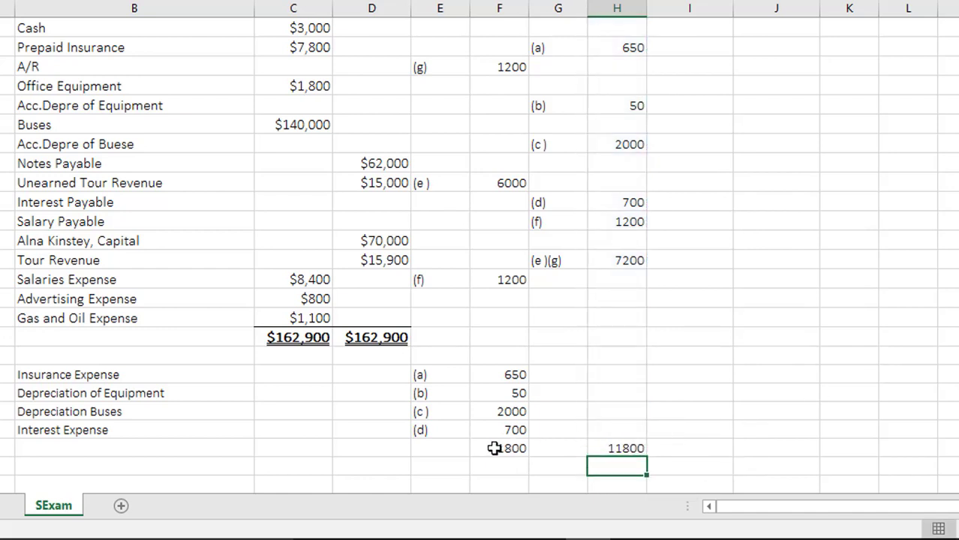
Step: Highlight the Adjustment totals and the Trail Balance totals with a gold fill
left_click_drag(495, 448, 612, 445)
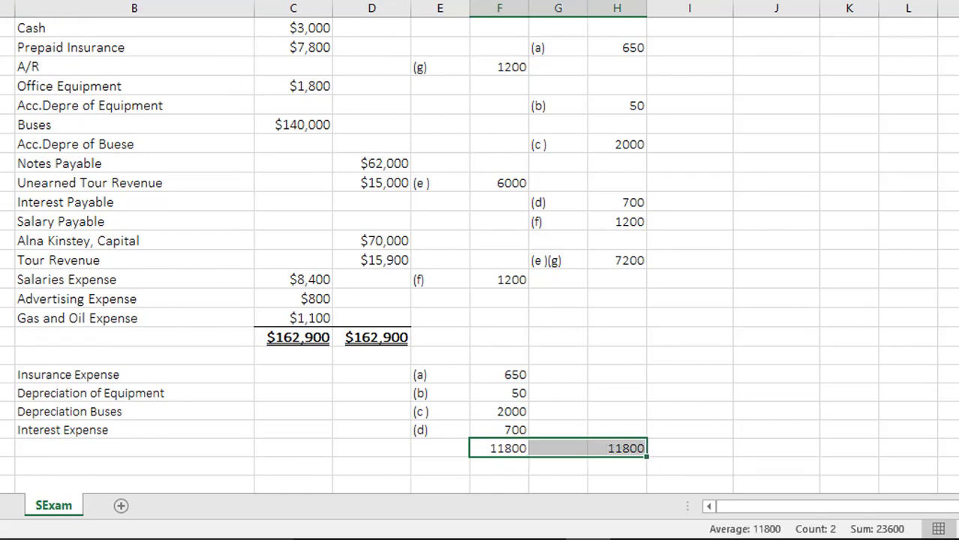
key("F4")
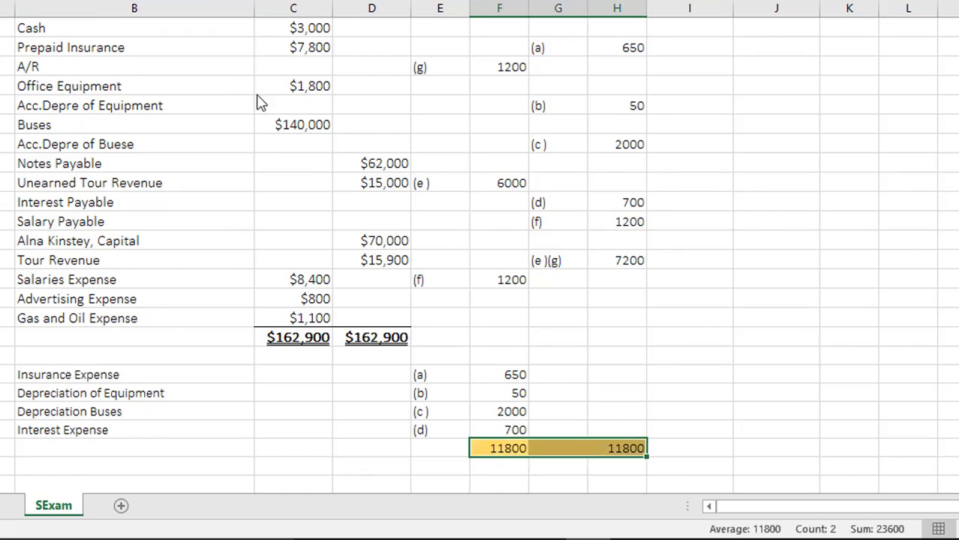
left_click(278, 339)
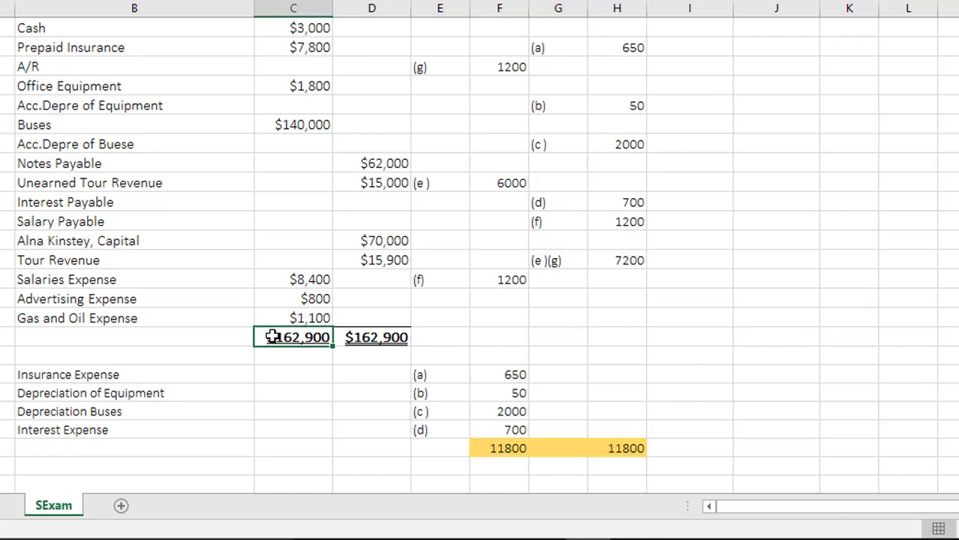
left_click_drag(276, 338, 360, 338)
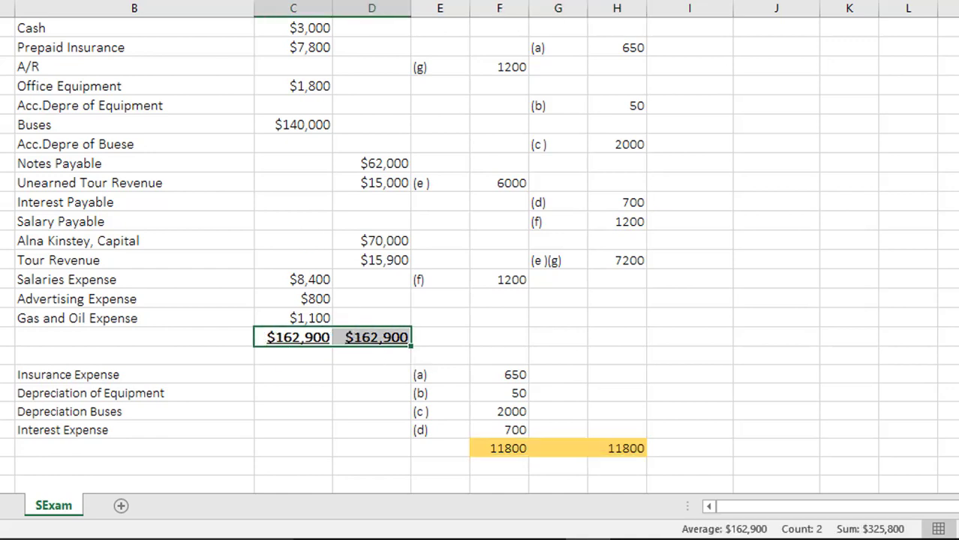
key("F4")
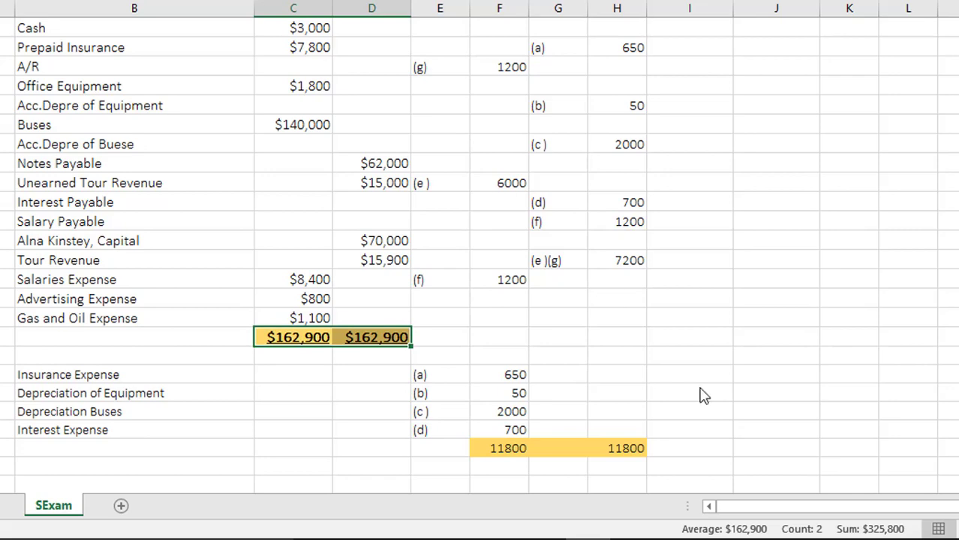
Step: Carry Cash over to the Trail Balance Adjusted Debit column with the formula =C6
scroll(751, 391, "up", 2)
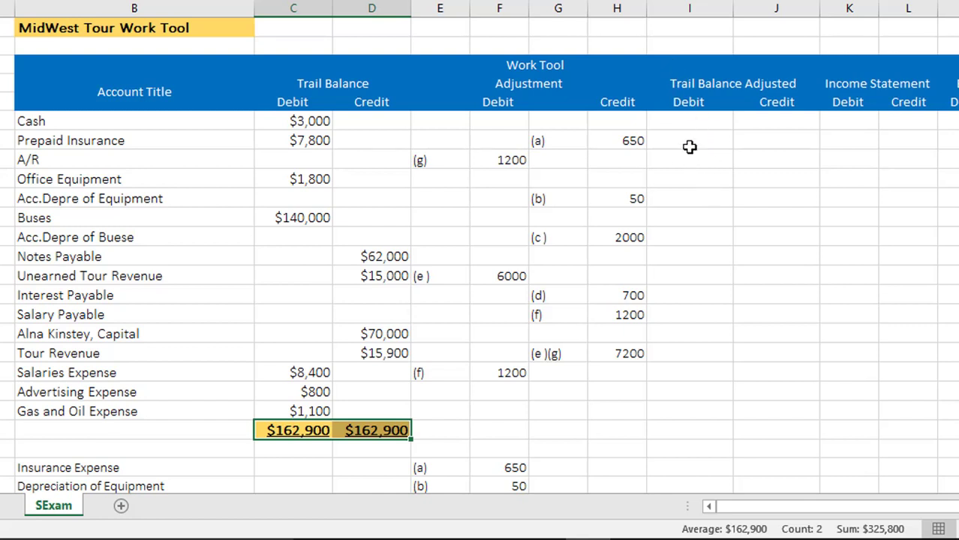
left_click(700, 122)
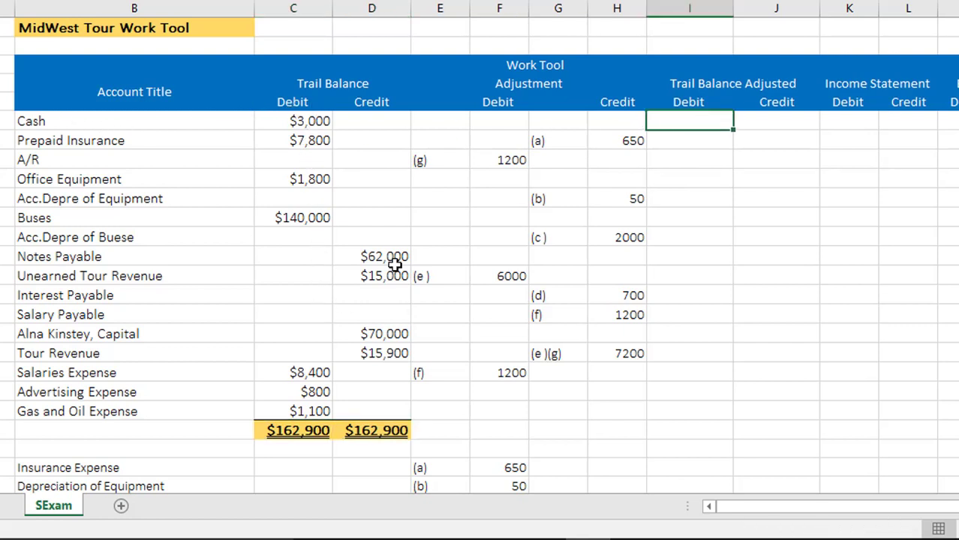
type("=")
left_click(310, 121)
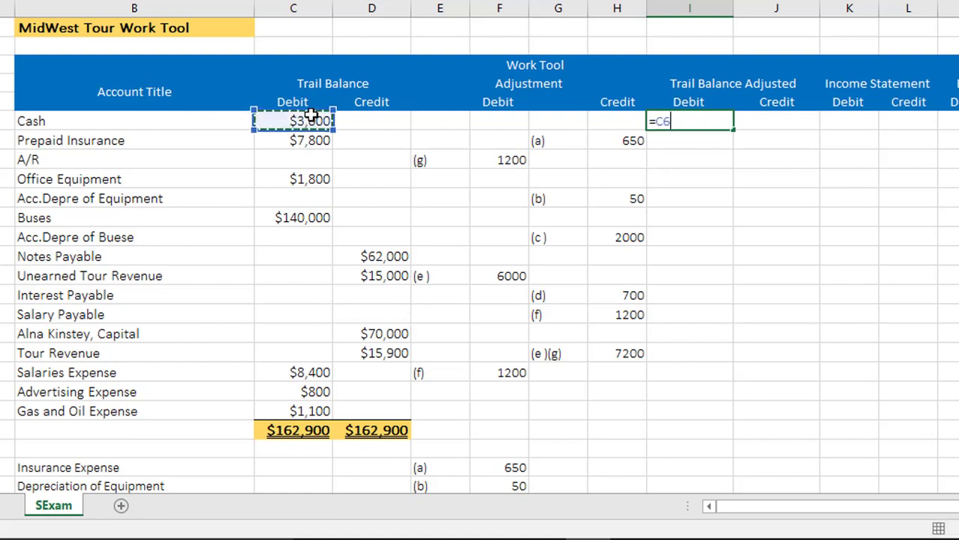
key("Return")
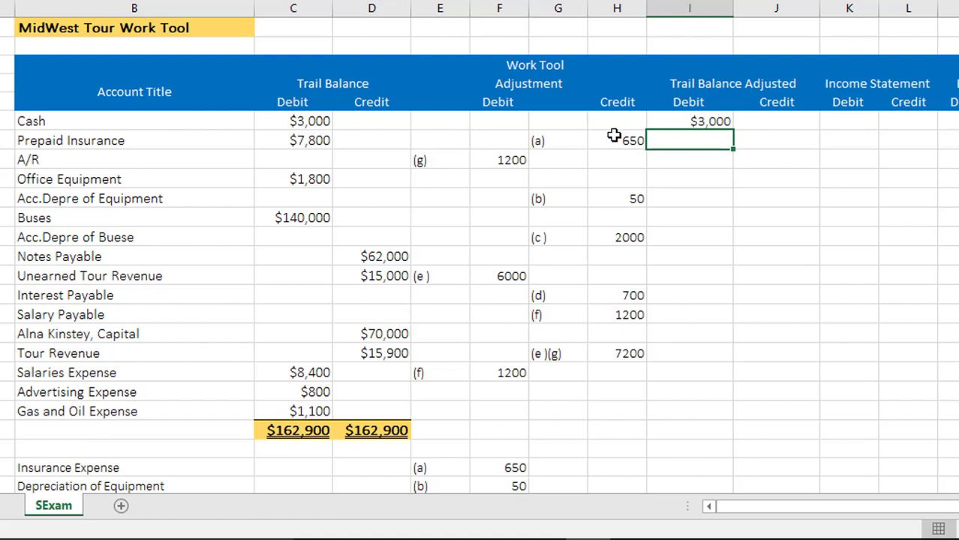
Step: Calculate Prepaid Insurance's Trail Balance Adjusted debit as its Trail Balance debit minus its Adjustment credit, =C7-H7
type("=")
left_click(299, 141)
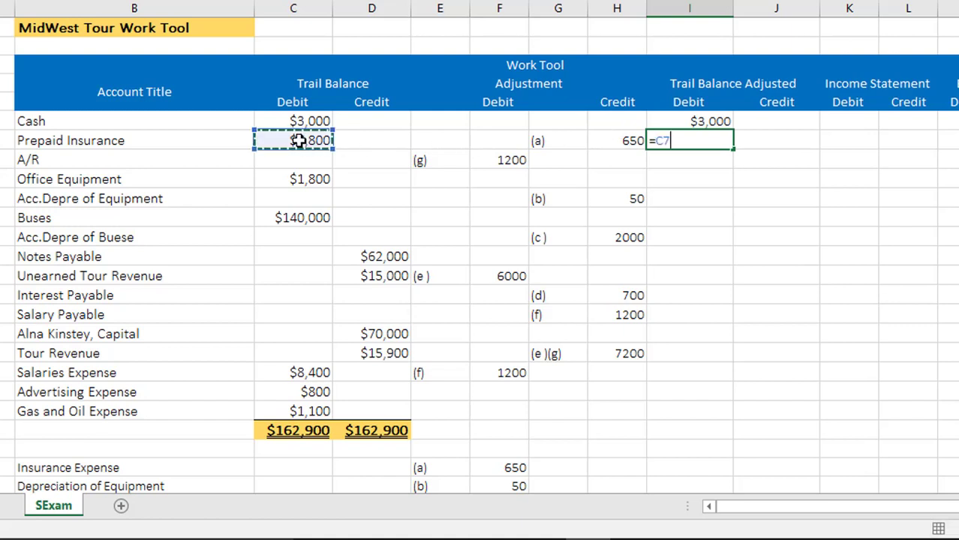
type("-")
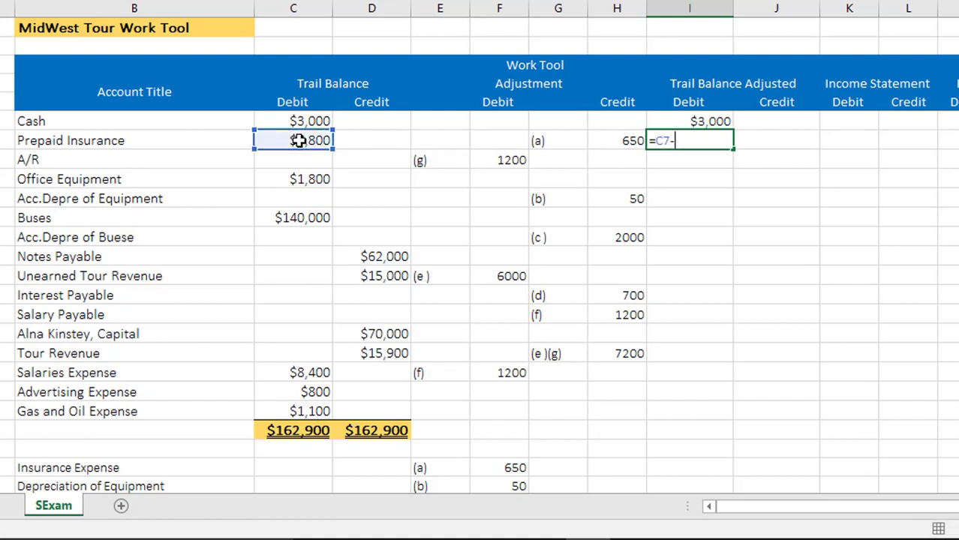
left_click(611, 140)
key("Return")
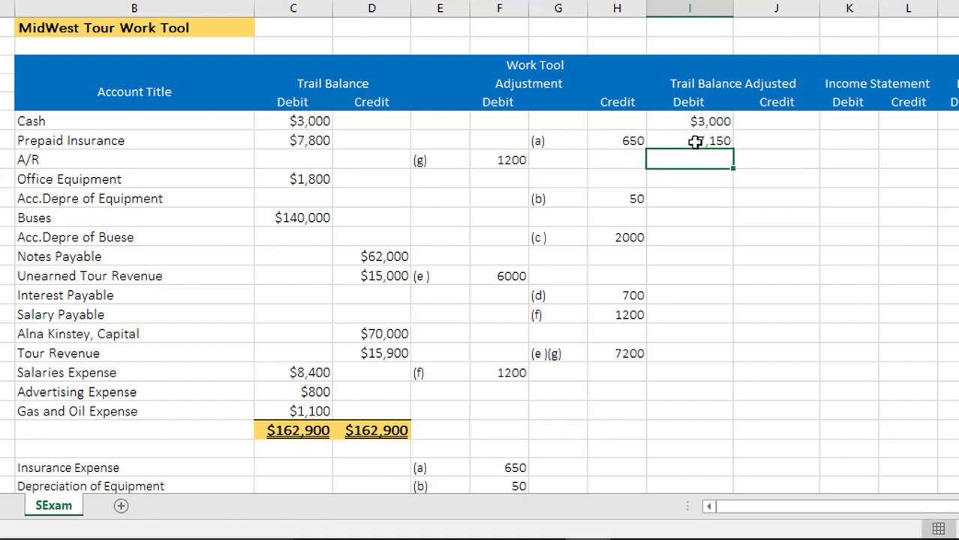
Step: Fill the Trail Balance Adjusted debits for A/R from its Adjustment debit (=F8) and Office Equipment from its Trail Balance debit (=C9)
type("=")
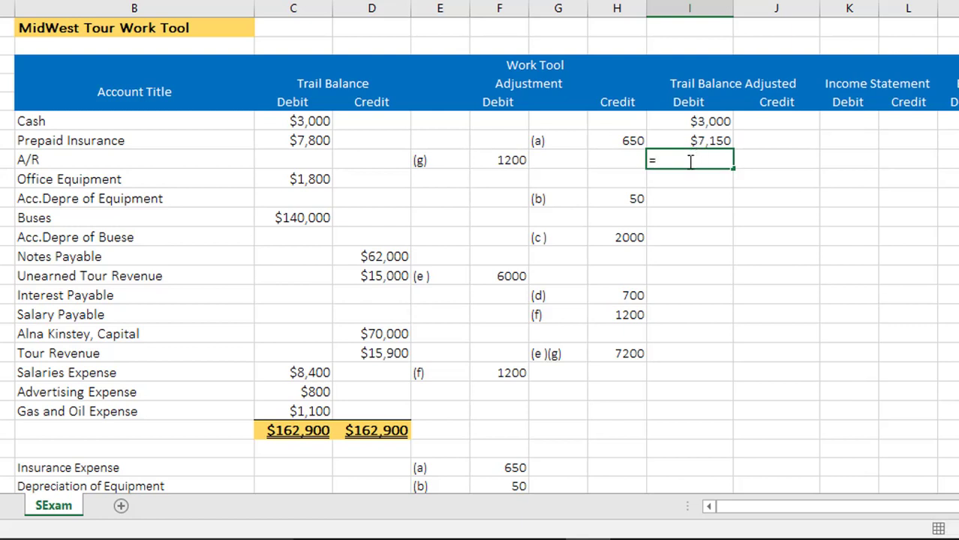
key("Escape")
type("=")
left_click(504, 162)
key("Return")
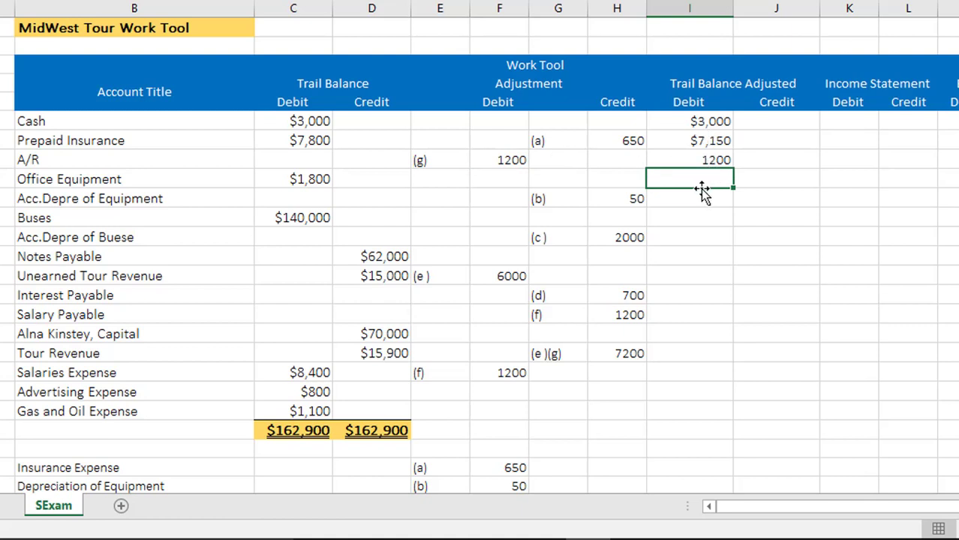
type("=")
left_click(312, 180)
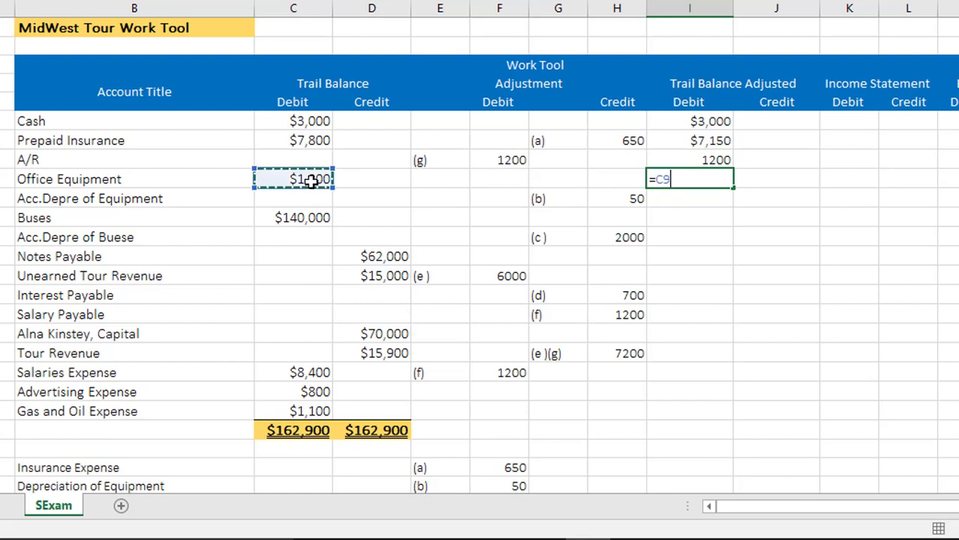
key("Return")
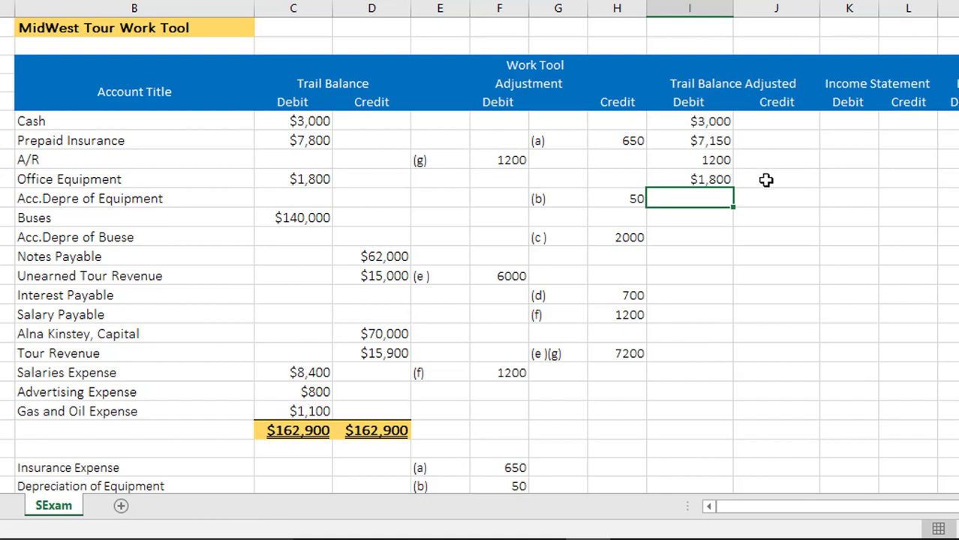
Step: Carry the Acc.Depre of Equipment Adjustment credit over to its Trail Balance Adjusted Credit cell with =H10
left_click(30, 199)
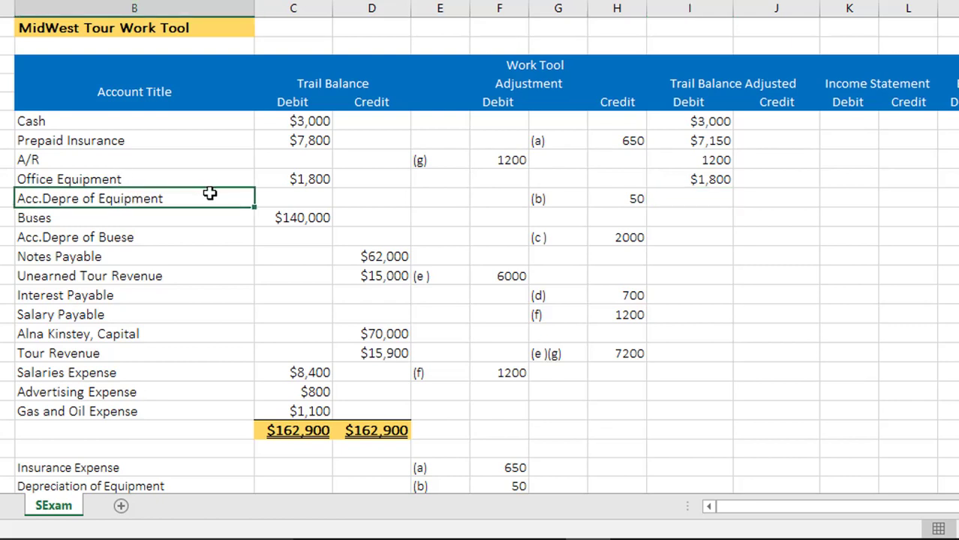
left_click(618, 196)
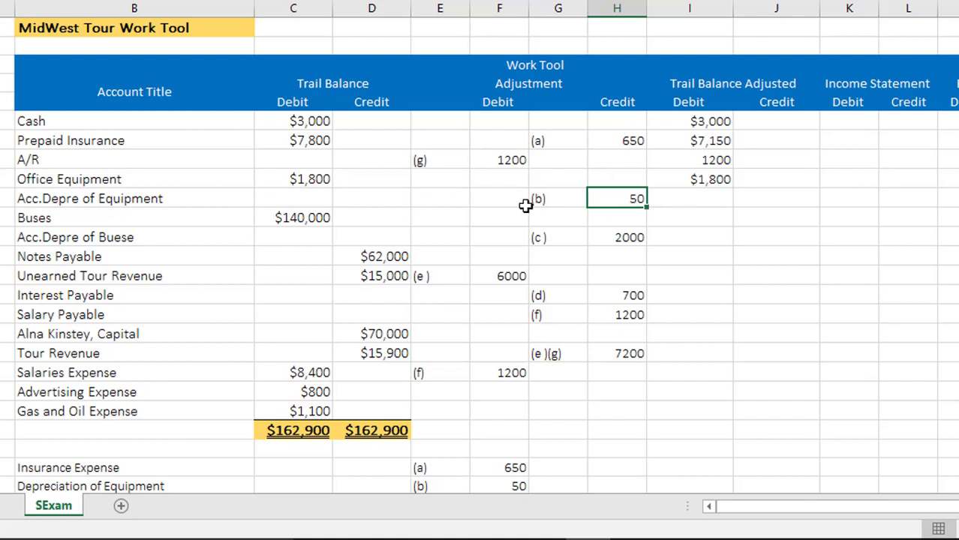
left_click(763, 199)
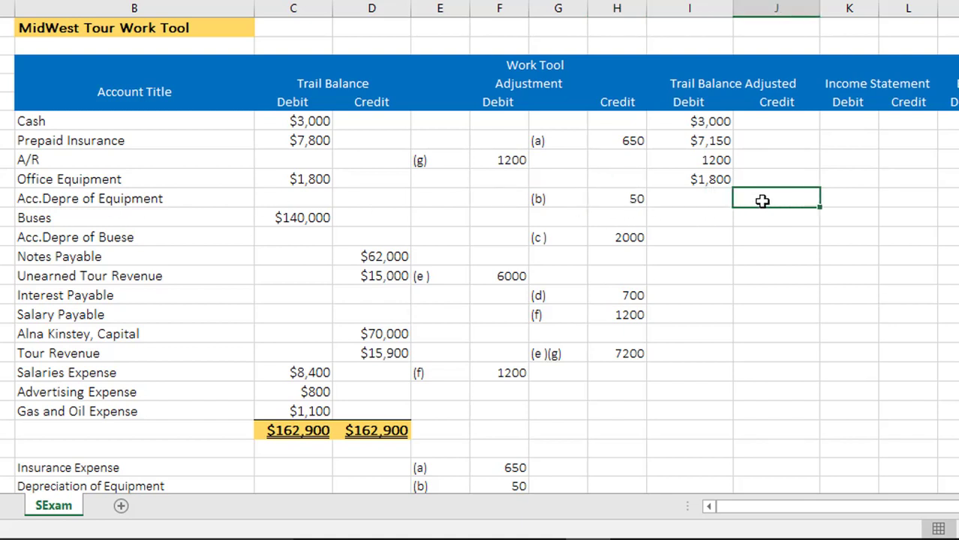
type("=")
left_click(622, 203)
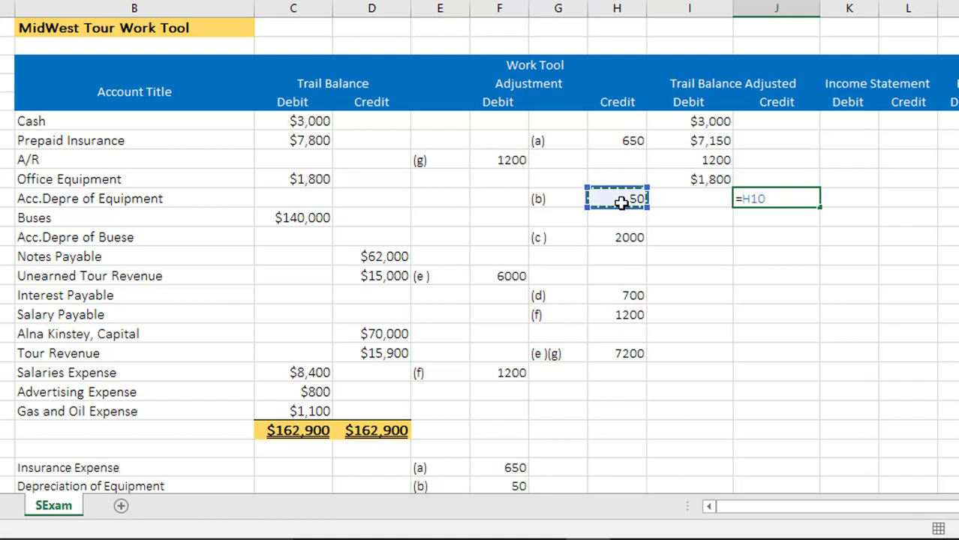
key("Return")
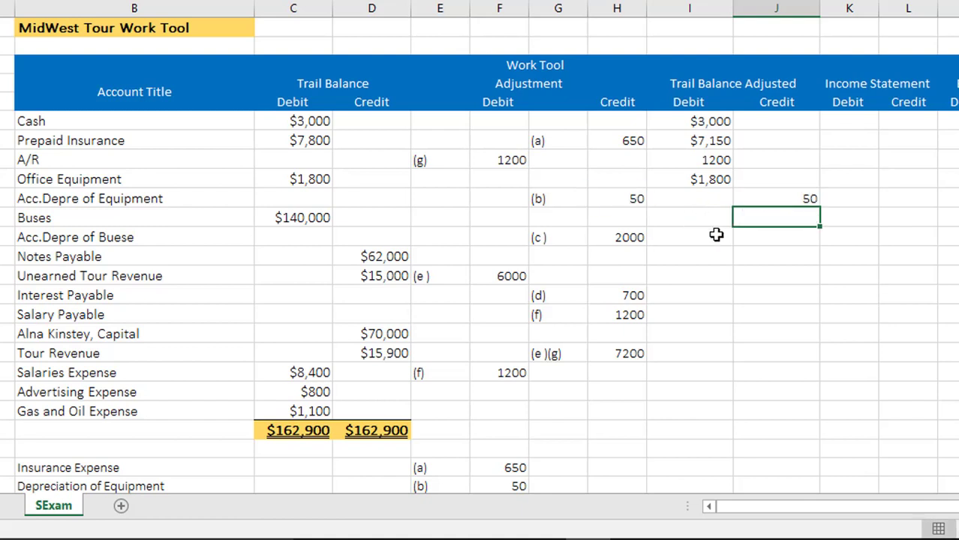
Step: Carry the Buses Trail Balance debit over to the Trail Balance Adjusted Debit column with =C11
left_click(688, 217)
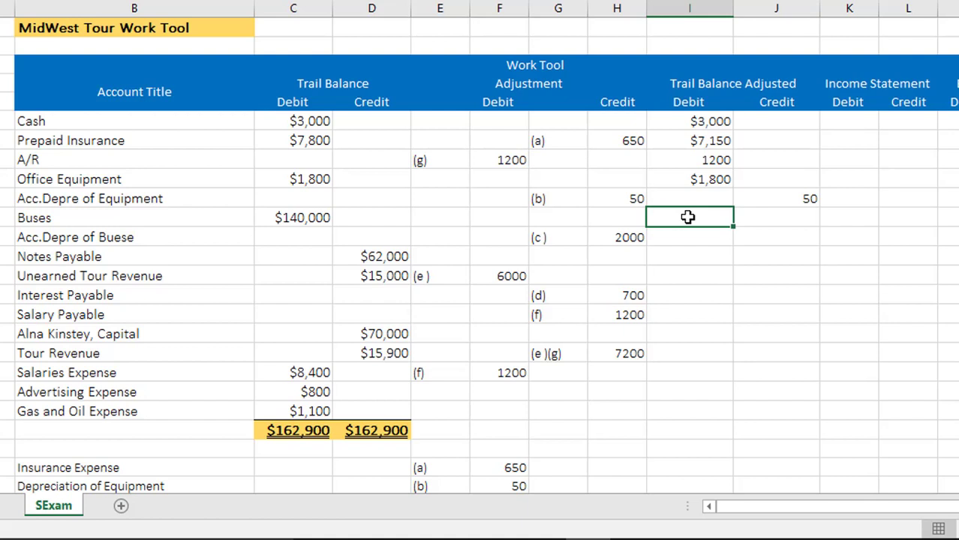
type("=")
left_click(300, 218)
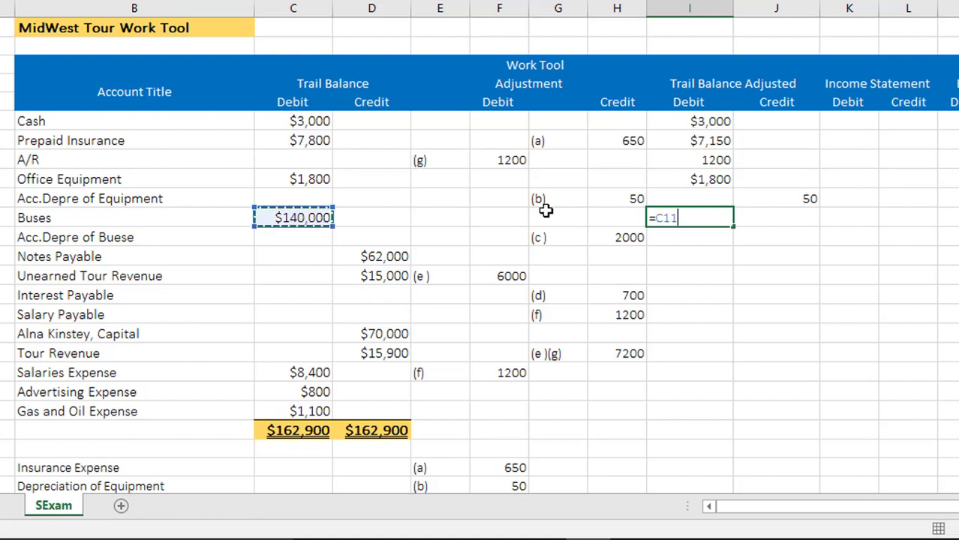
key("Return")
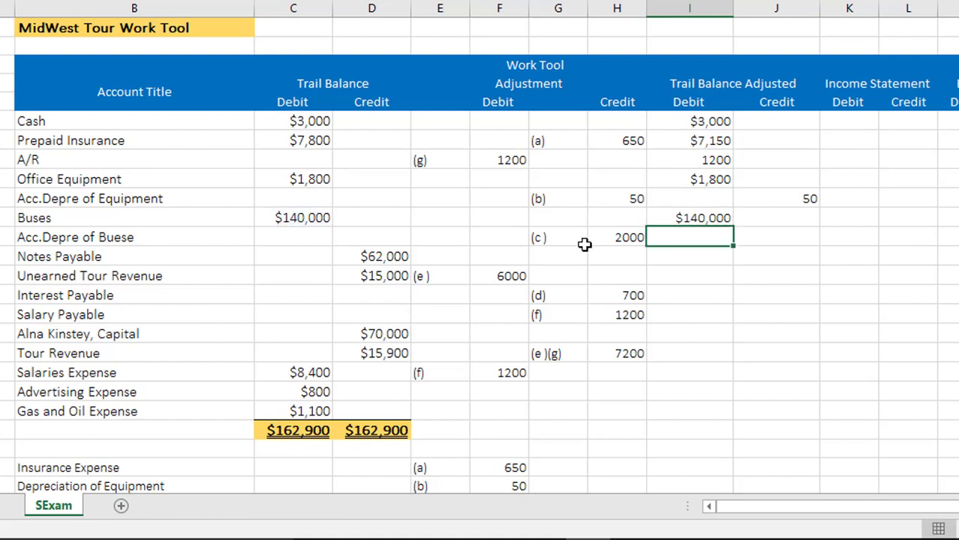
Step: Carry the Adjustment credit for the buses' accumulated depreciation over to the Trail Balance Adjusted Credit column with =H12
left_click(778, 234)
type("=")
left_click(623, 238)
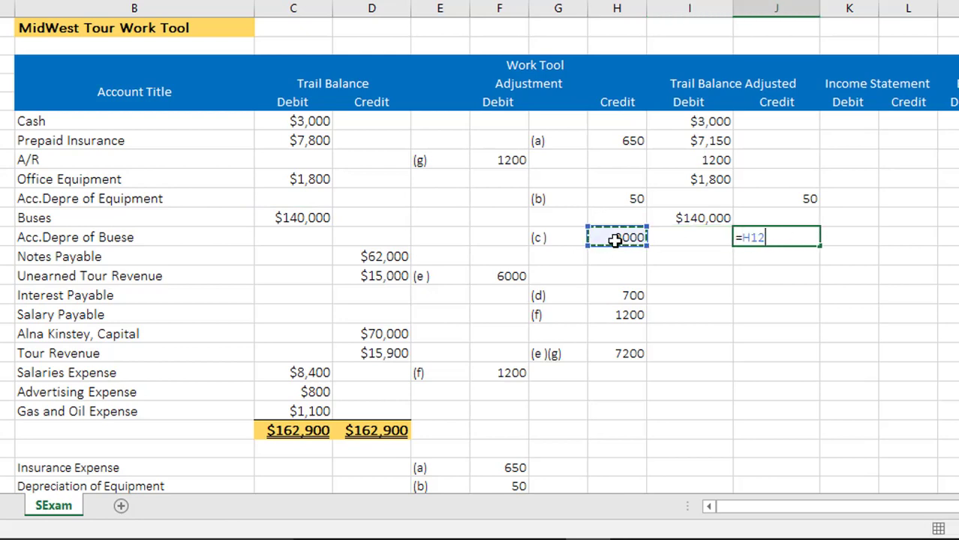
key("Return")
Step: Carry the Notes Payable Trail Balance credit over to the Trail Balance Adjusted Credit column with =D13
scroll(621, 240, "down", 1)
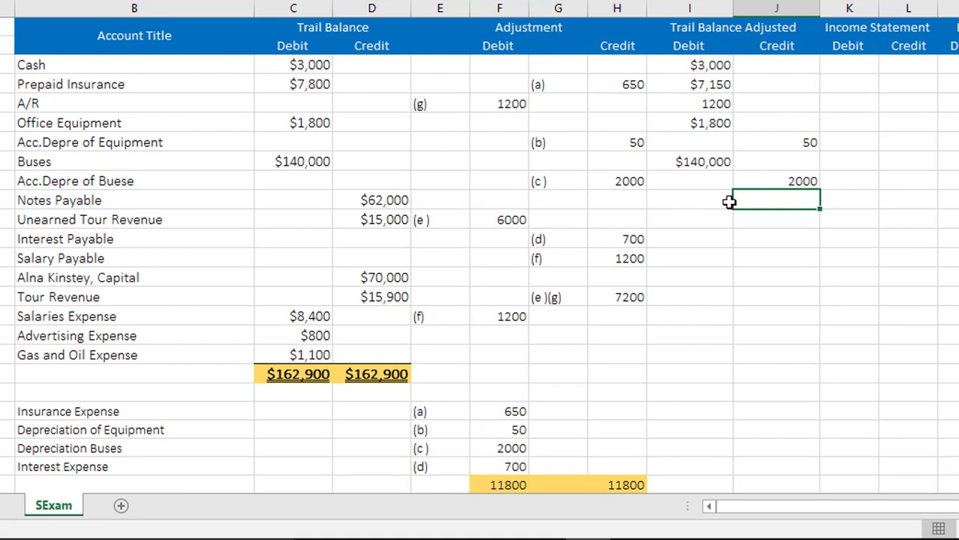
type("=")
left_click(392, 199)
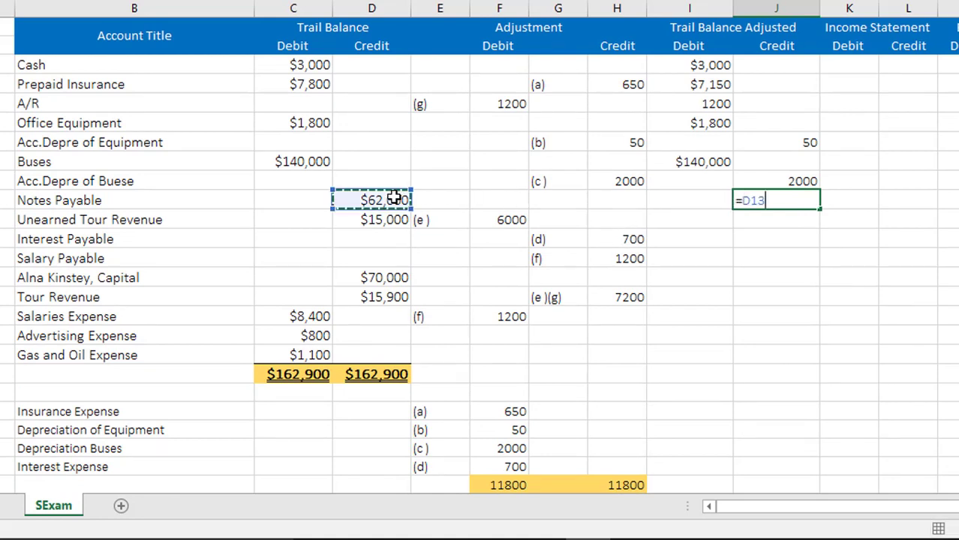
key("Return")
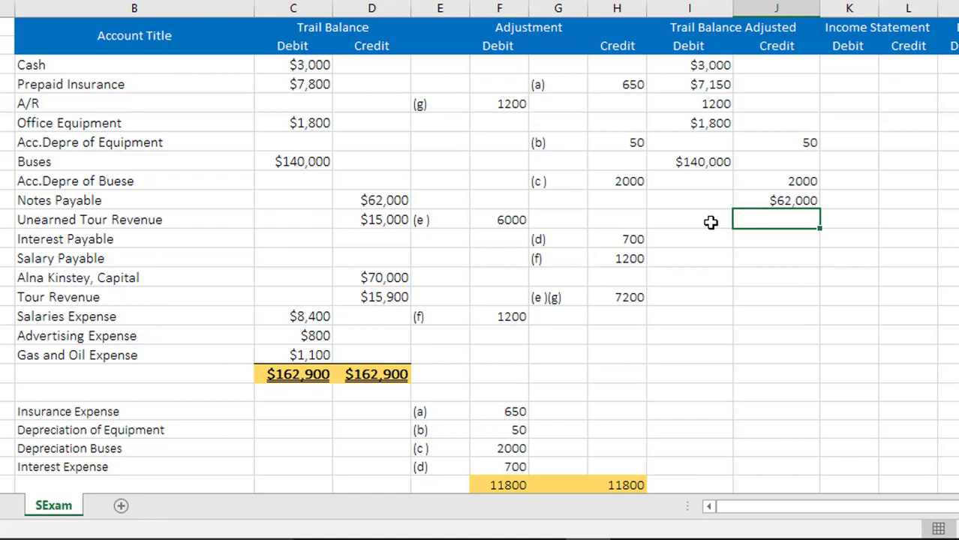
Step: Calculate Unearned Tour Revenue's Trail Balance Adjusted credit as its Trail Balance credit minus its Adjustment debit, =D14-F14
type("=")
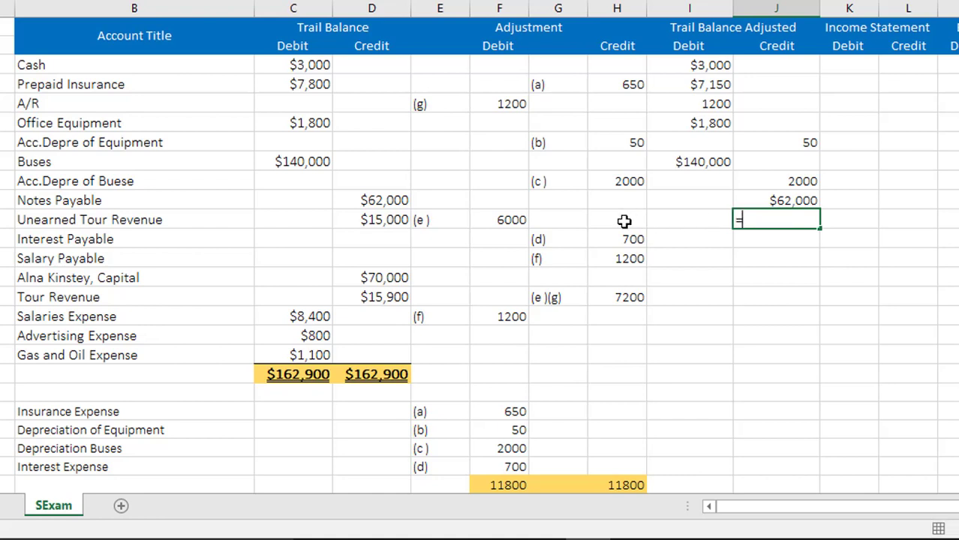
left_click(382, 216)
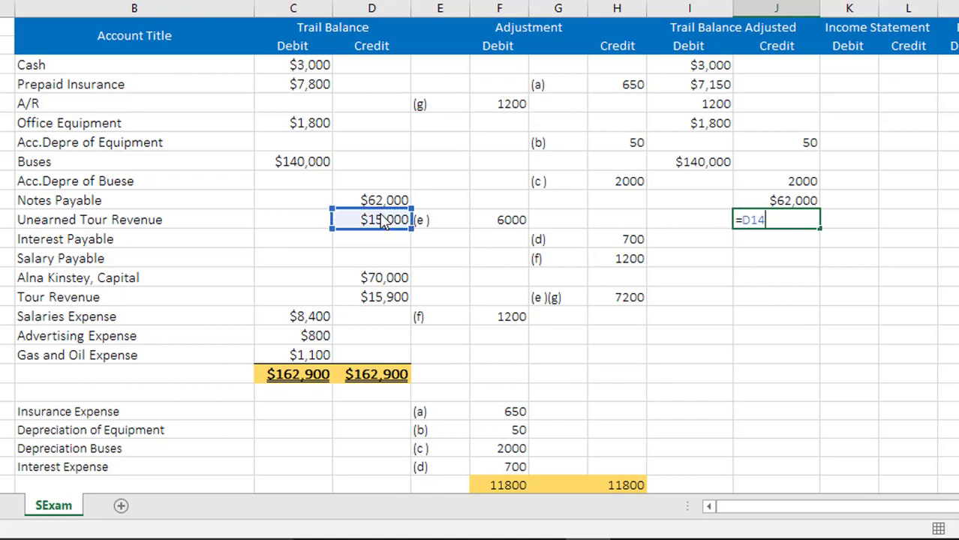
type("-")
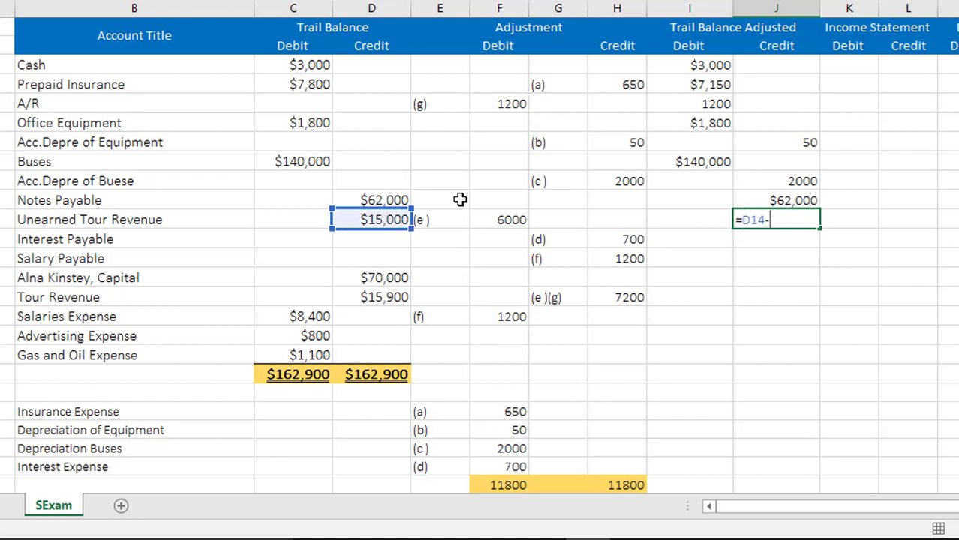
left_click(515, 219)
key("Return")
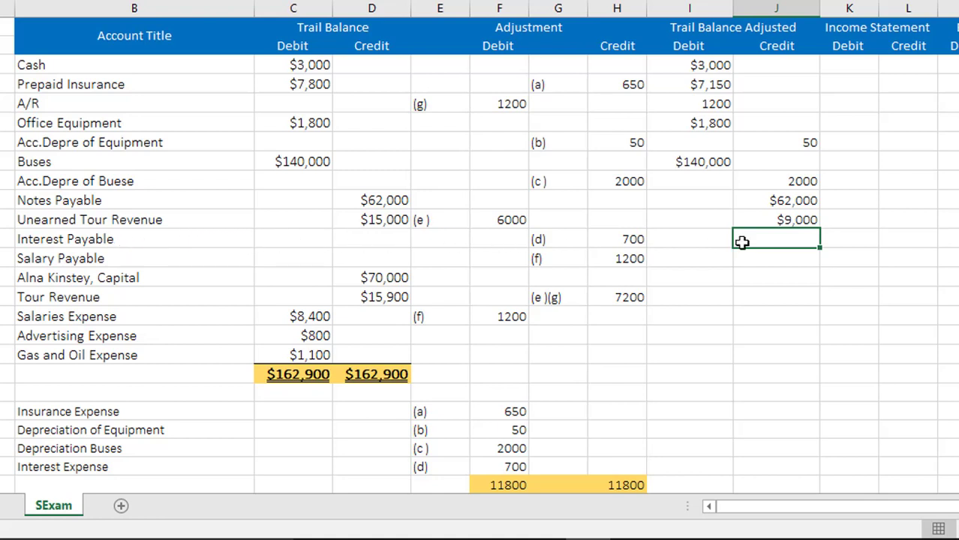
Step: Carry the Interest Payable and Salary Payable Adjustment credits over to the Trail Balance Adjusted Credit column with =H15 and =H16
type("=")
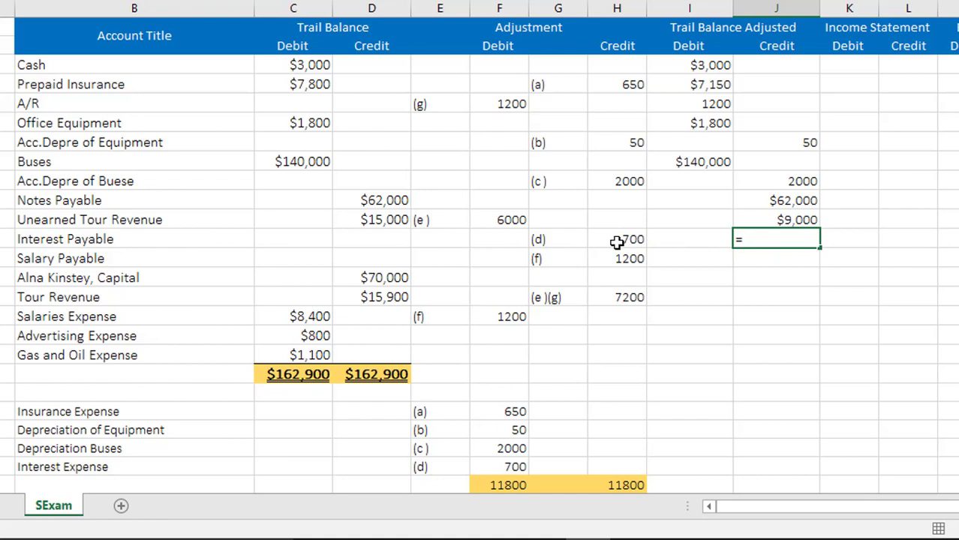
left_click(616, 241)
key("Return")
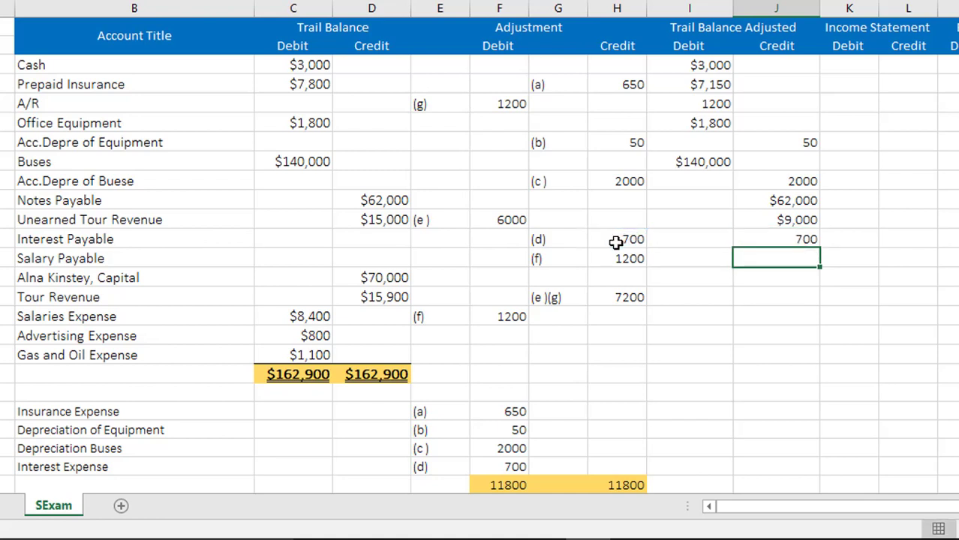
type("=")
left_click(626, 258)
key("Return")
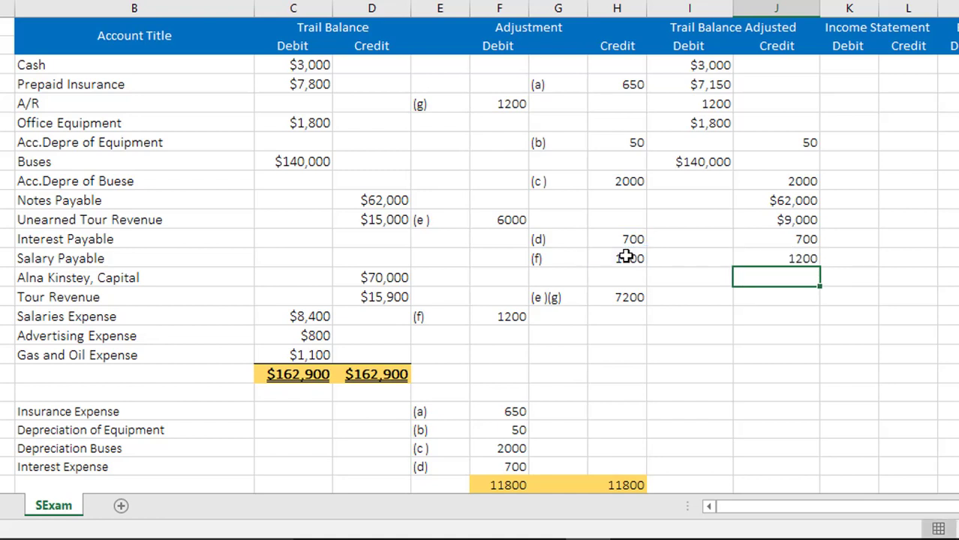
Step: Carry the owner's Capital Trail Balance credit over to the Trail Balance Adjusted Credit column with =D17
type("=")
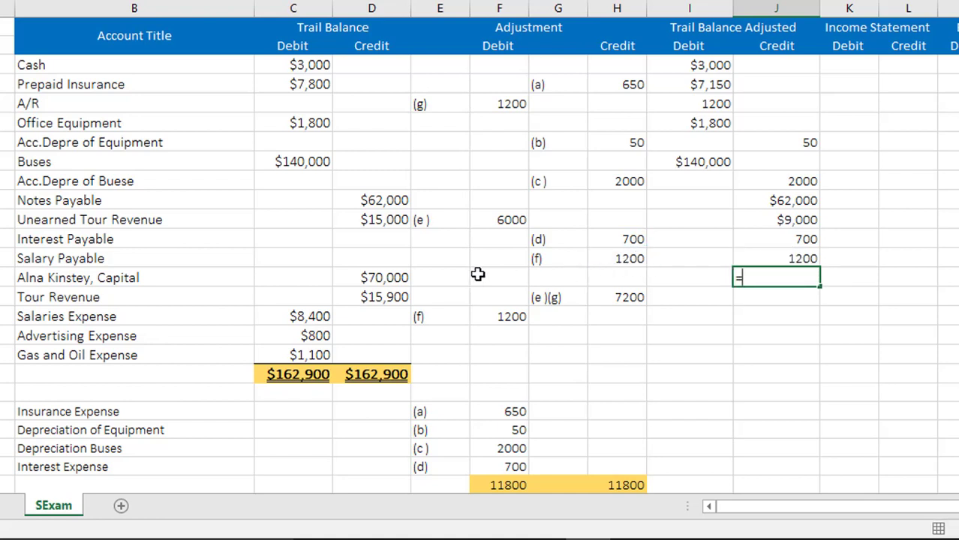
left_click(387, 278)
key("Return")
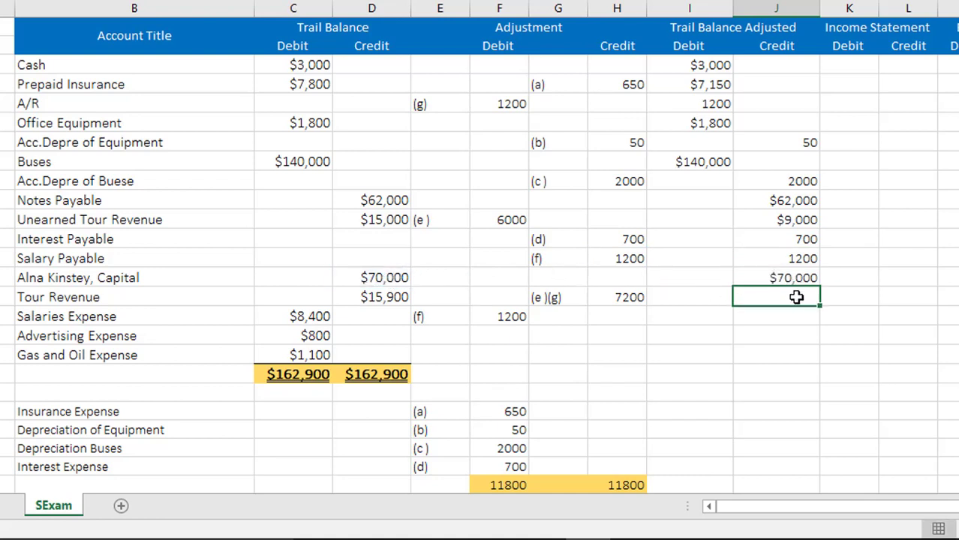
Step: Calculate Tour Revenue's Trail Balance Adjusted credit as its Trail Balance credit plus its Adjustment credit, =D18+H18
type("=")
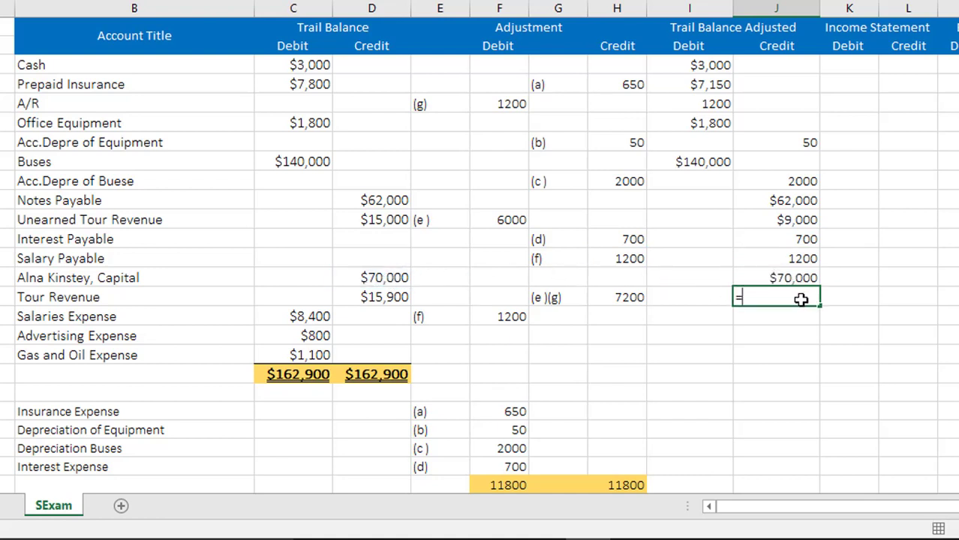
left_click(393, 297)
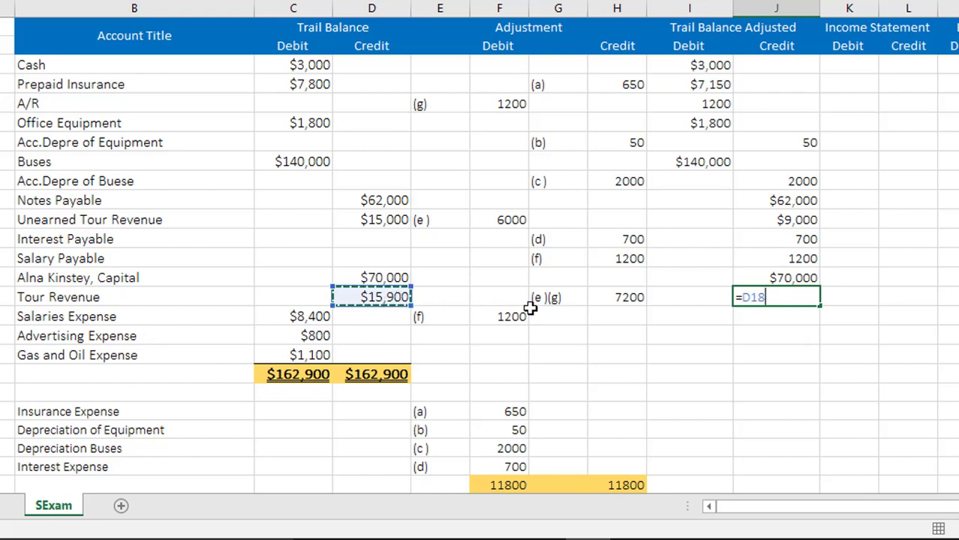
type("+")
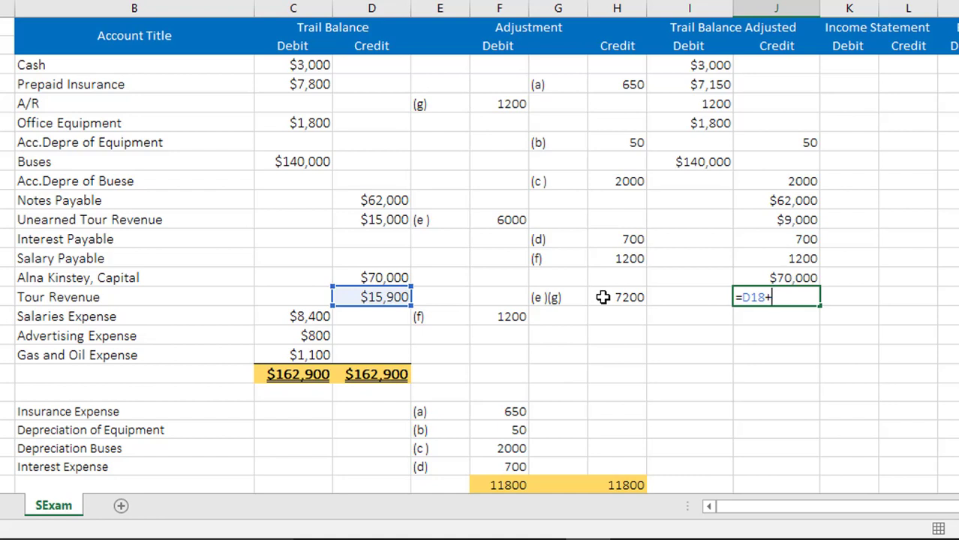
left_click(602, 297)
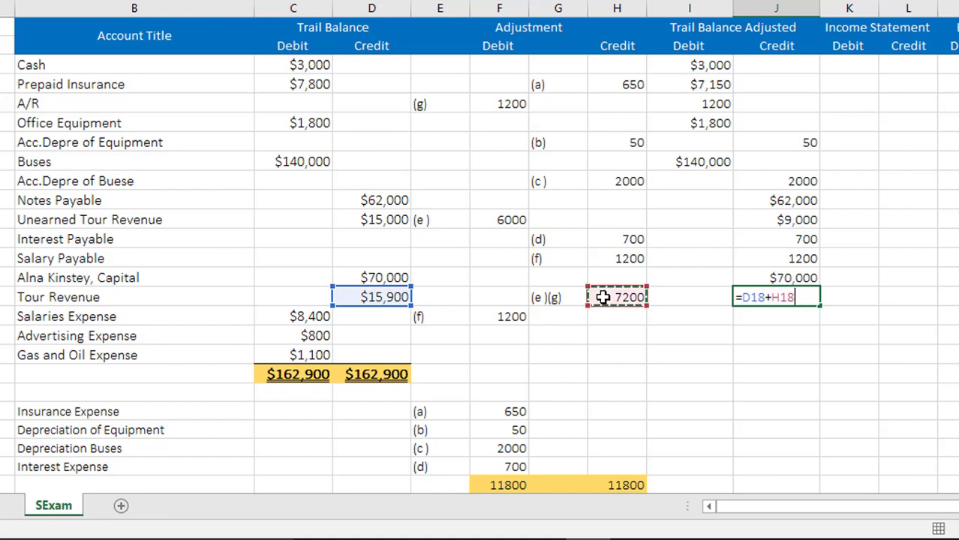
key("Return")
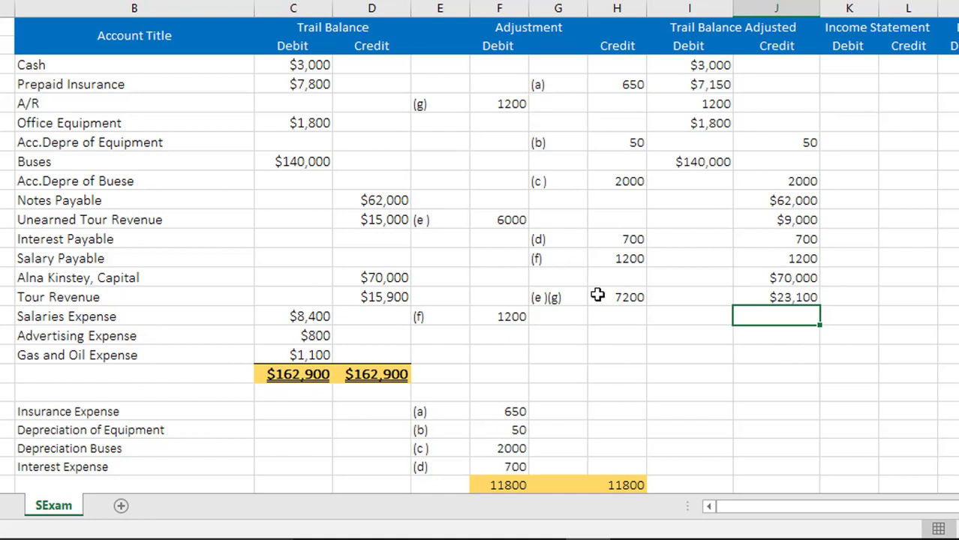
Step: Calculate Salaries Expense's Trail Balance Adjusted debit as its Trail Balance debit plus its Adjustment debit, =C19+F19
type("=")
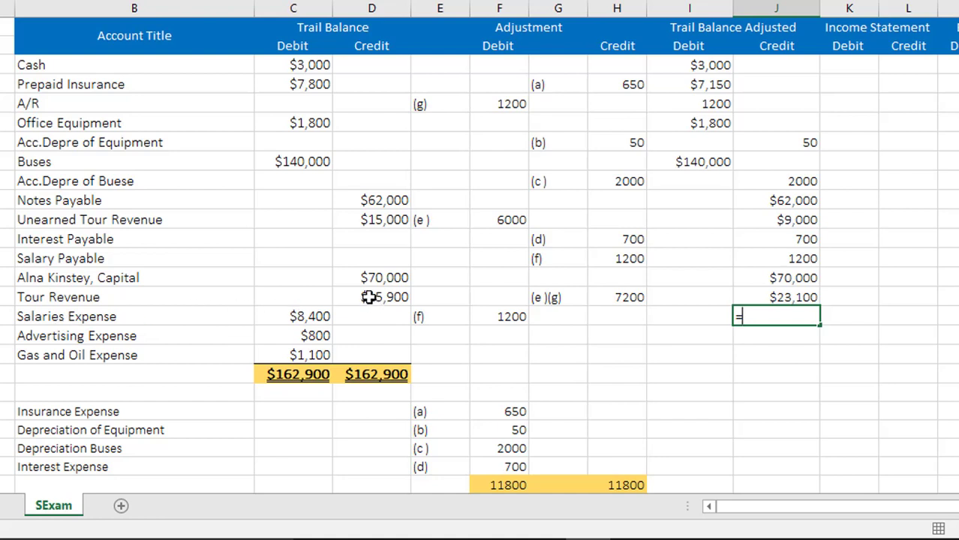
key("Escape")
left_click(656, 314)
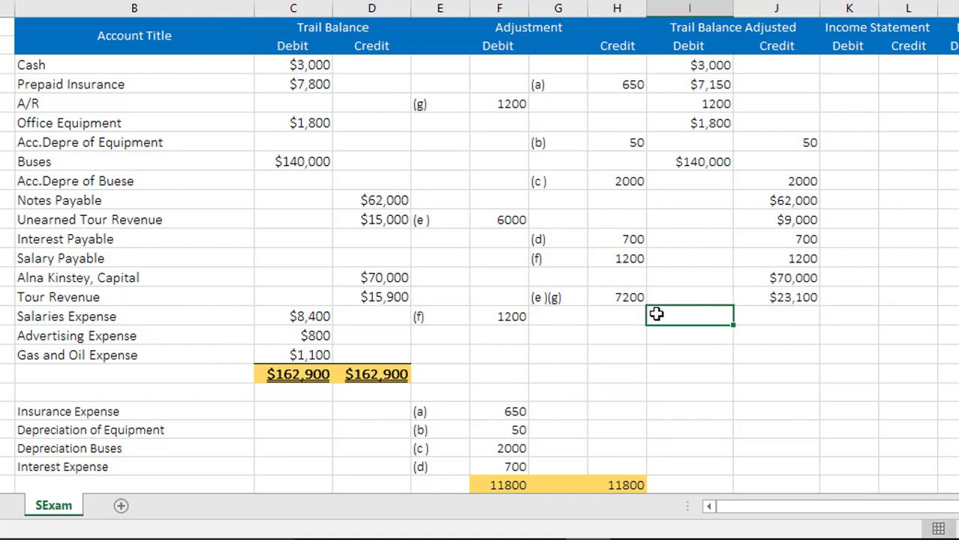
type("=")
left_click(308, 318)
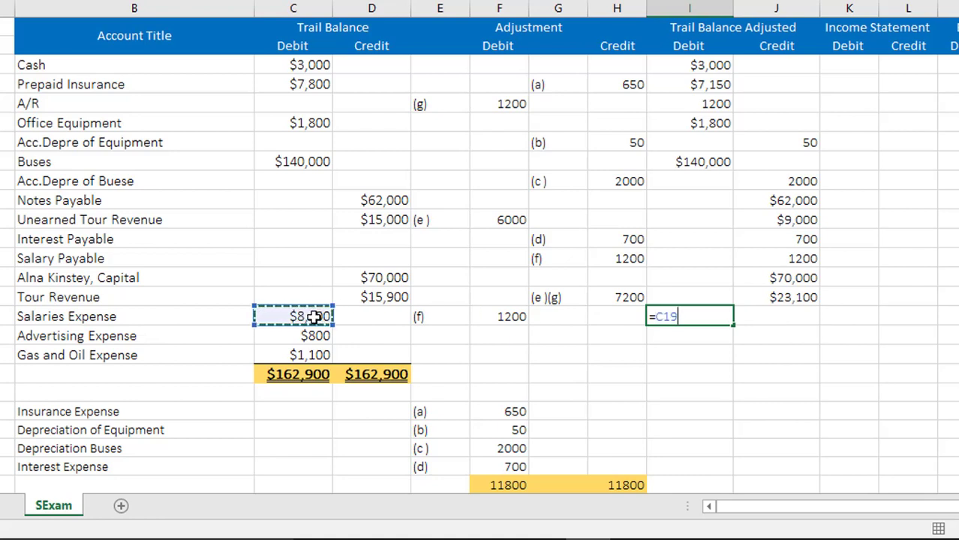
type("+")
left_click(496, 317)
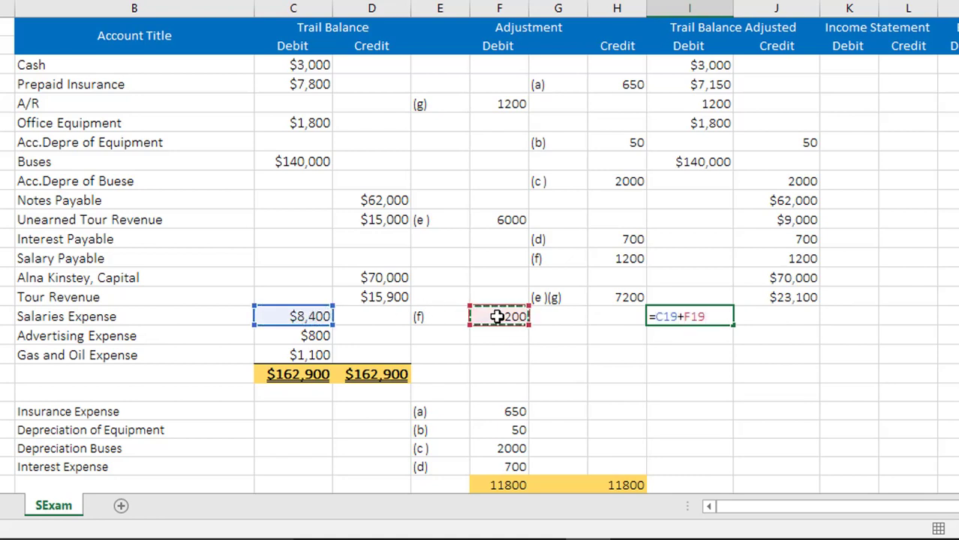
key("Return")
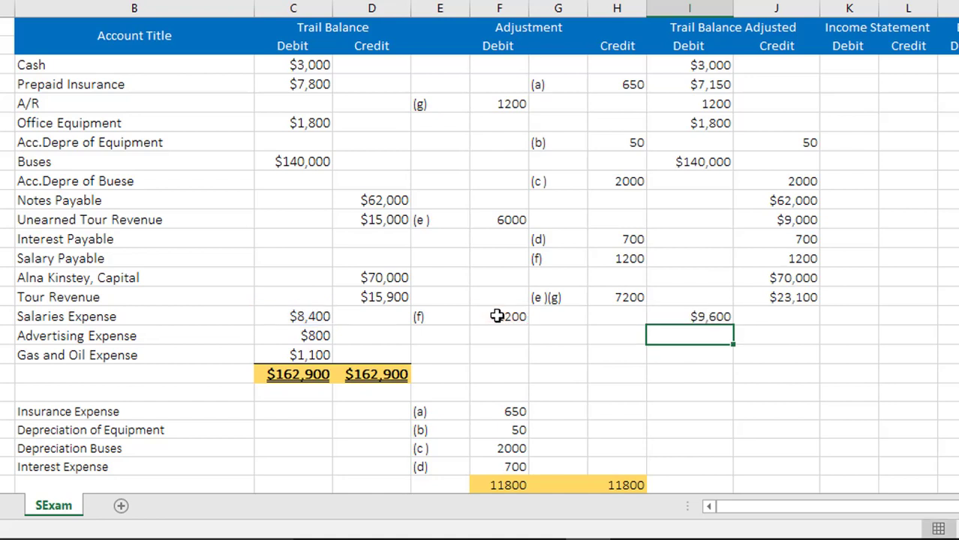
Step: Carry the Advertising Expense and Gas and Oil Expense Trail Balance debits over to the Trail Balance Adjusted Debit column with =C20 and =C21
type("=")
left_click(323, 336)
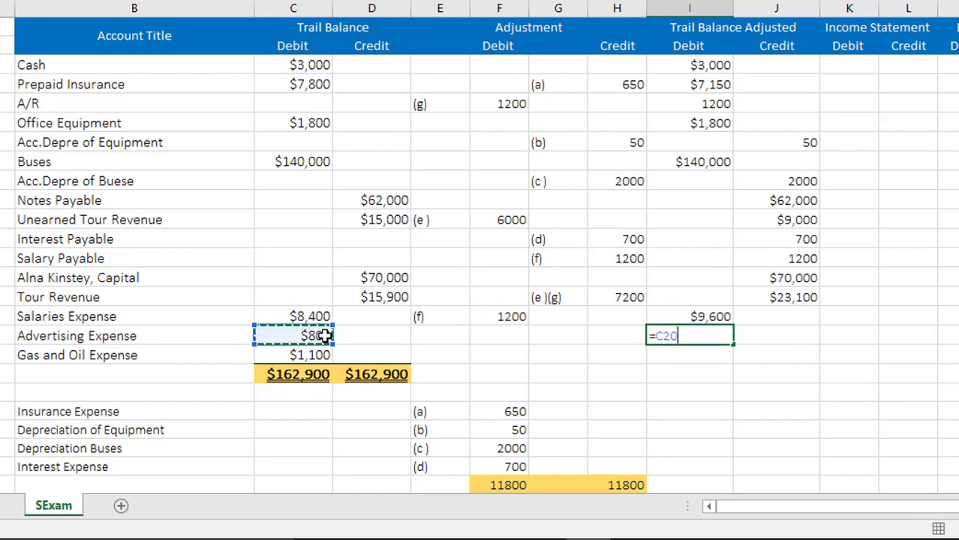
key("Return")
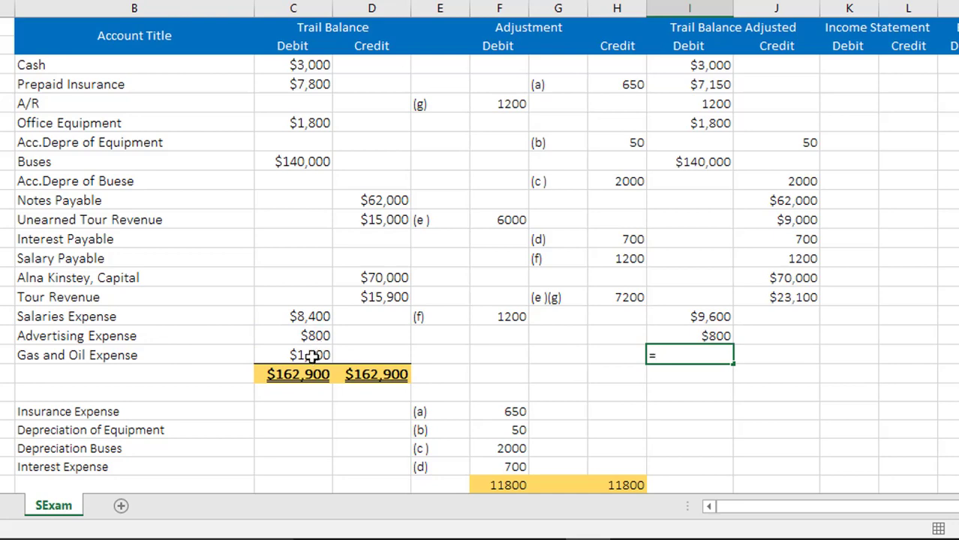
left_click(311, 355)
key("Return")
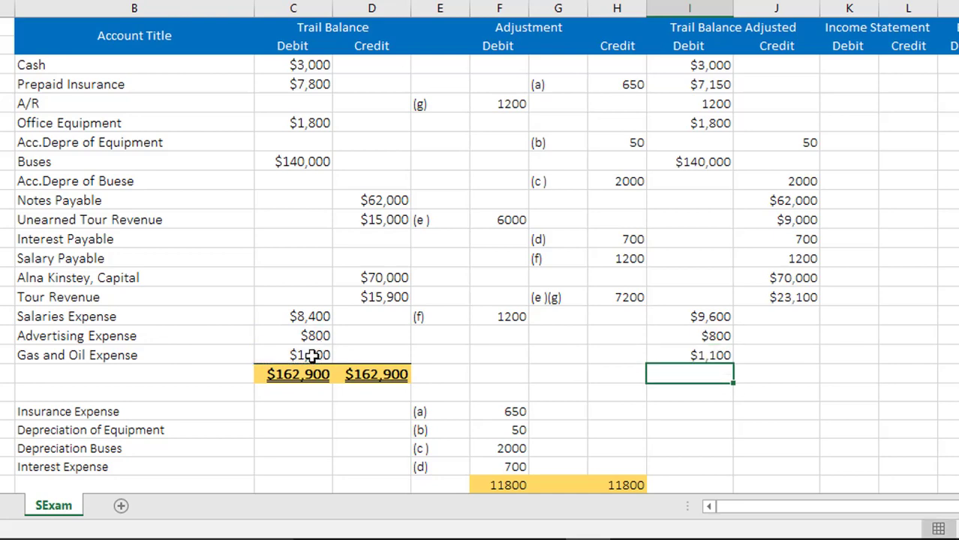
Step: Carry the Insurance Expense and Depreciation of Equipment Adjustment debits over to the Trail Balance Adjusted Debit column with =F24 and =F25
scroll(312, 356, "down", 2)
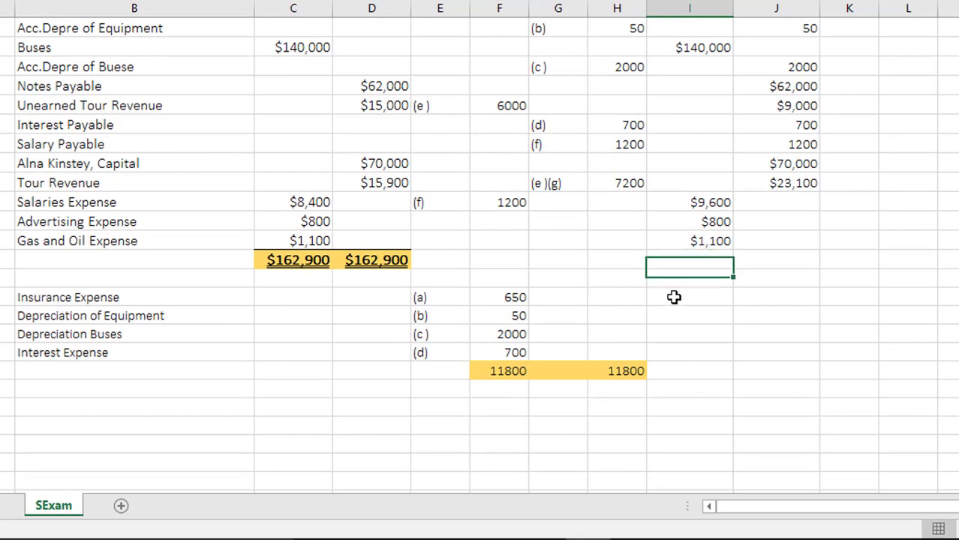
left_click(673, 297)
type("=")
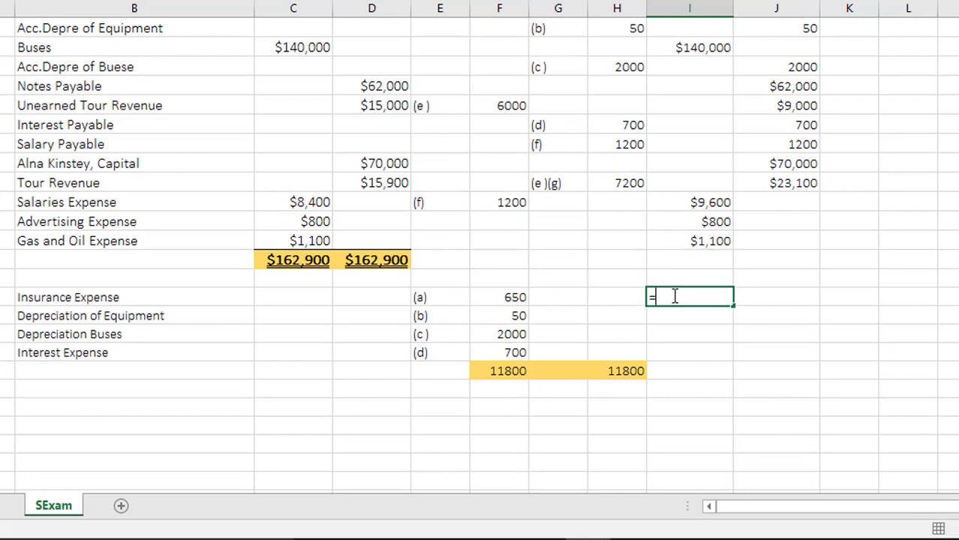
left_click(510, 285)
left_click(512, 298)
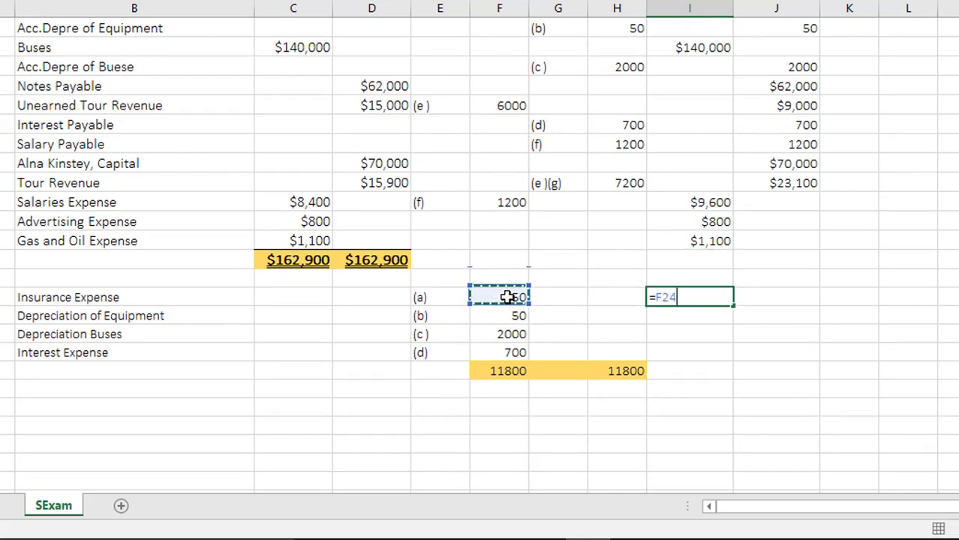
key("Return")
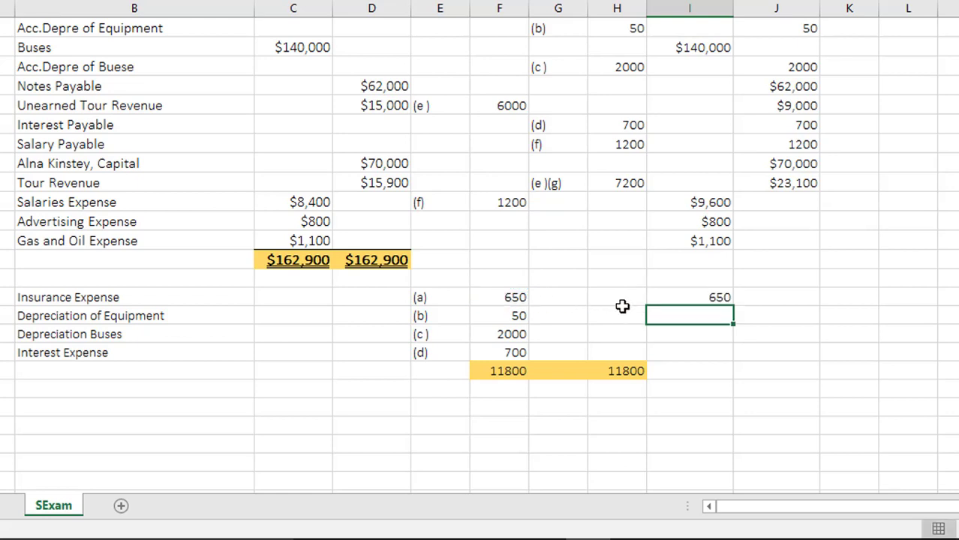
type("=")
left_click(511, 316)
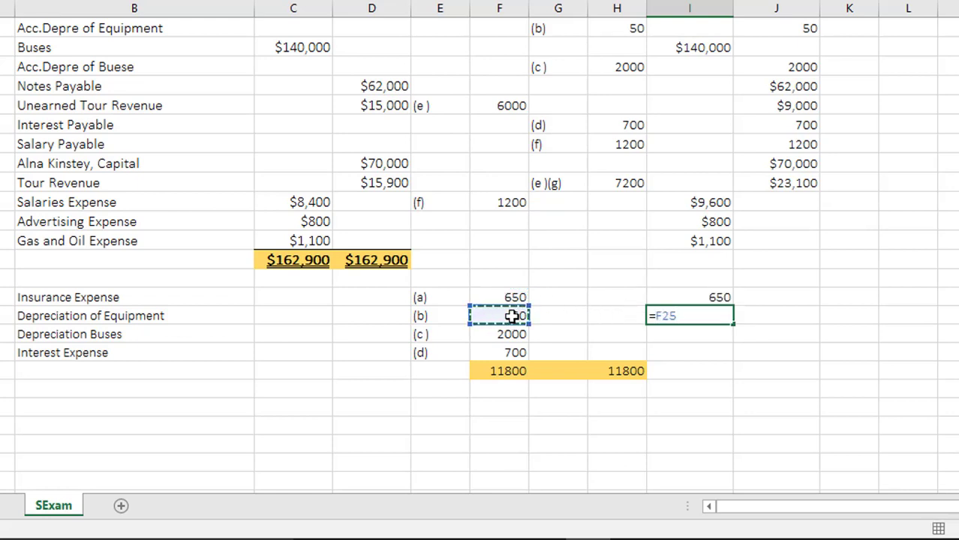
key("Return")
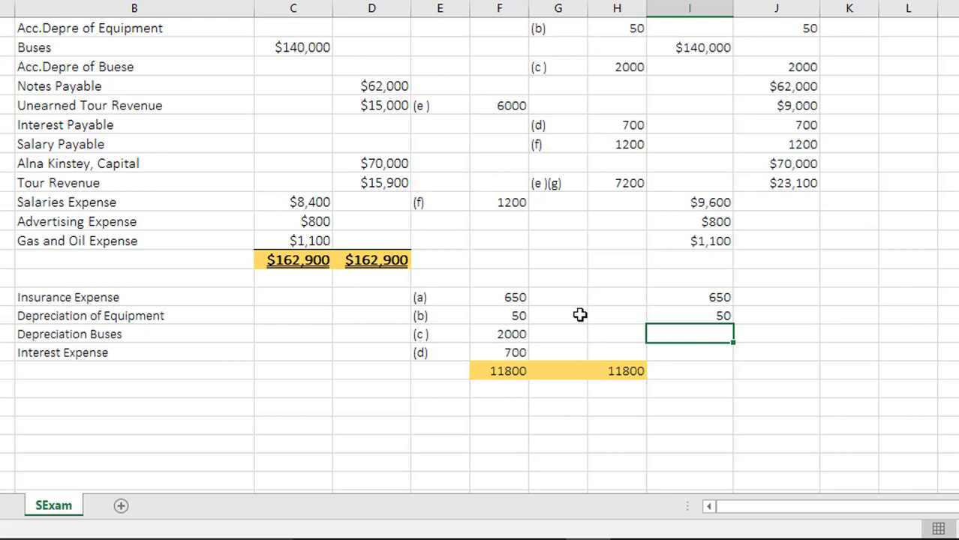
Step: Carry the Depreciation Buses and Interest Expense Adjustment debits over to the Trail Balance Adjusted Debit column with =F26 and =F27
type("=")
left_click(520, 334)
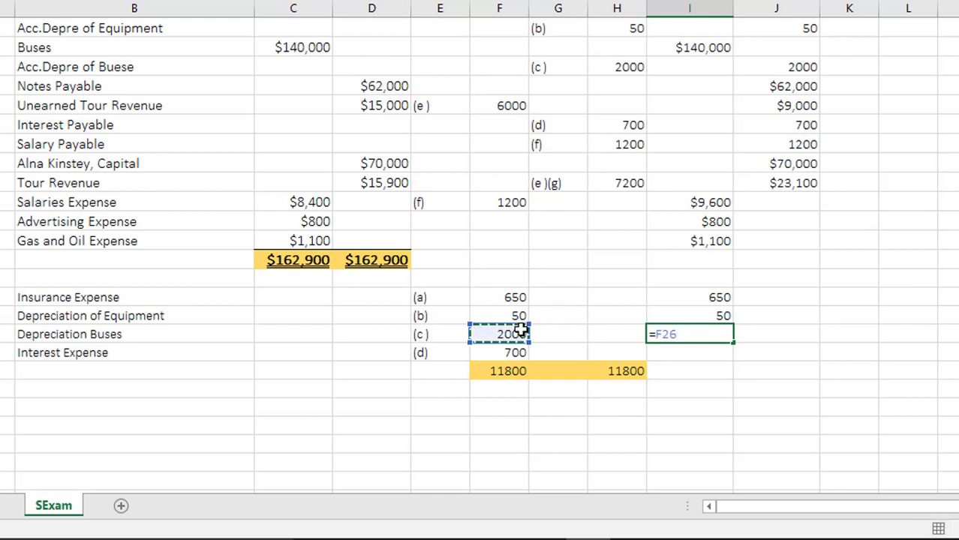
key("Return")
type("=")
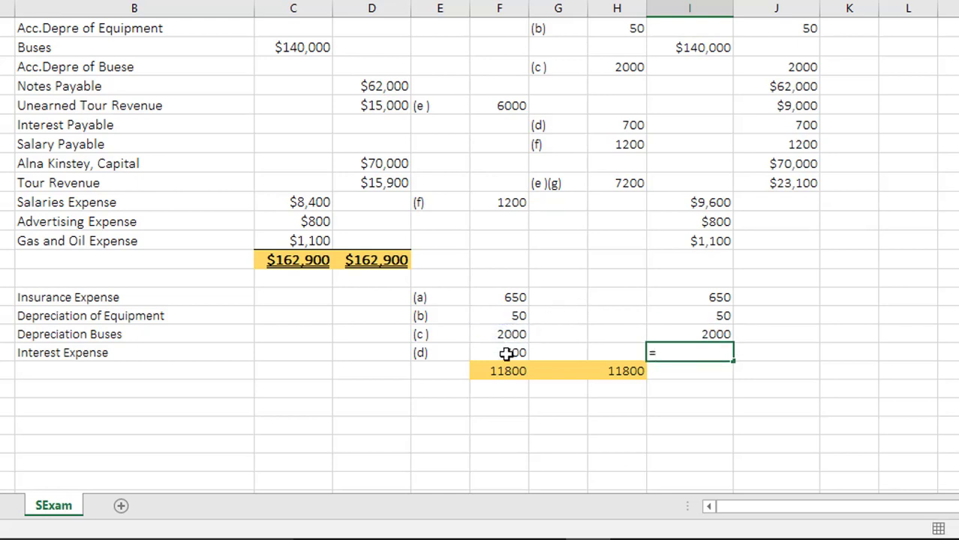
left_click(507, 354)
key("Return")
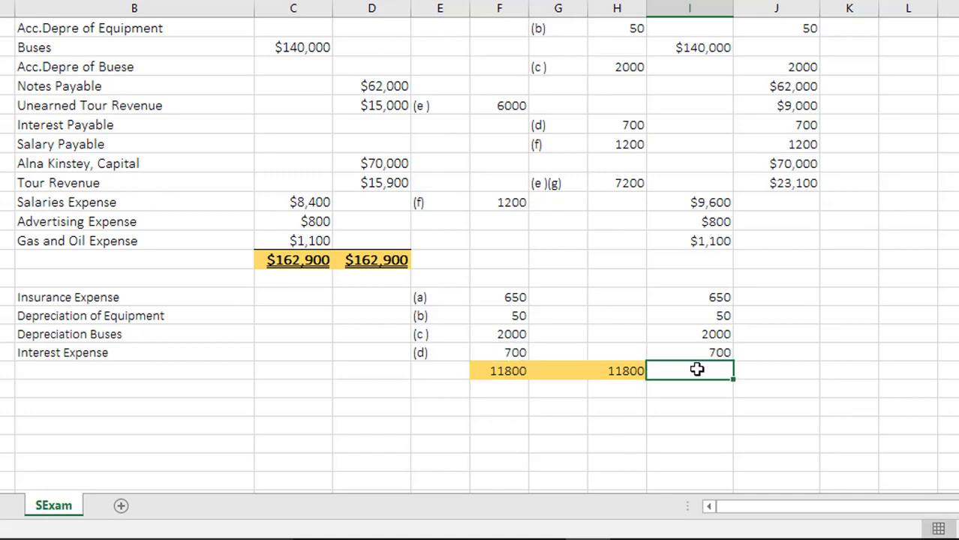
Step: Total the Trail Balance Adjusted Debit column with SUM in the row below Interest Expense and copy the formula across to the Credit column
scroll(904, 393, "up", 3)
scroll(903, 393, "down", 4)
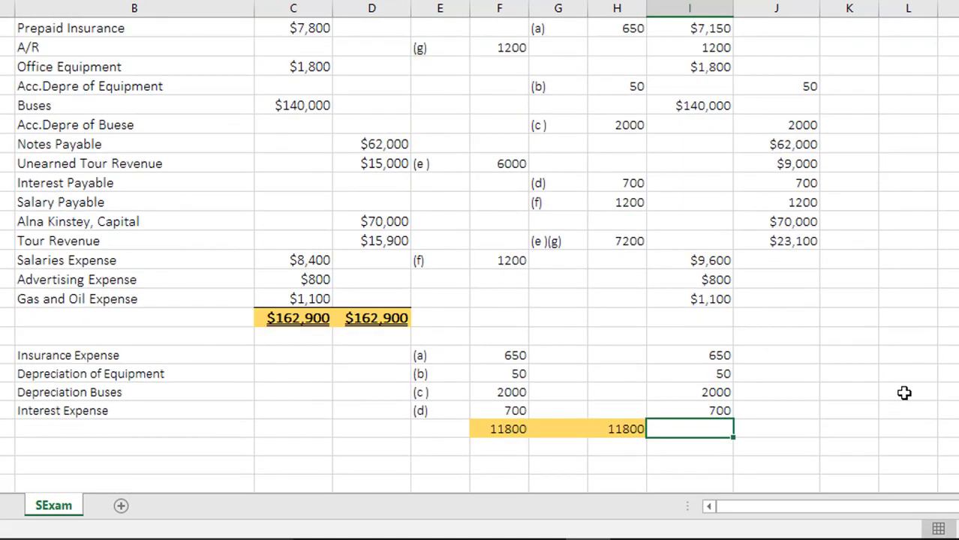
type("=SUM(")
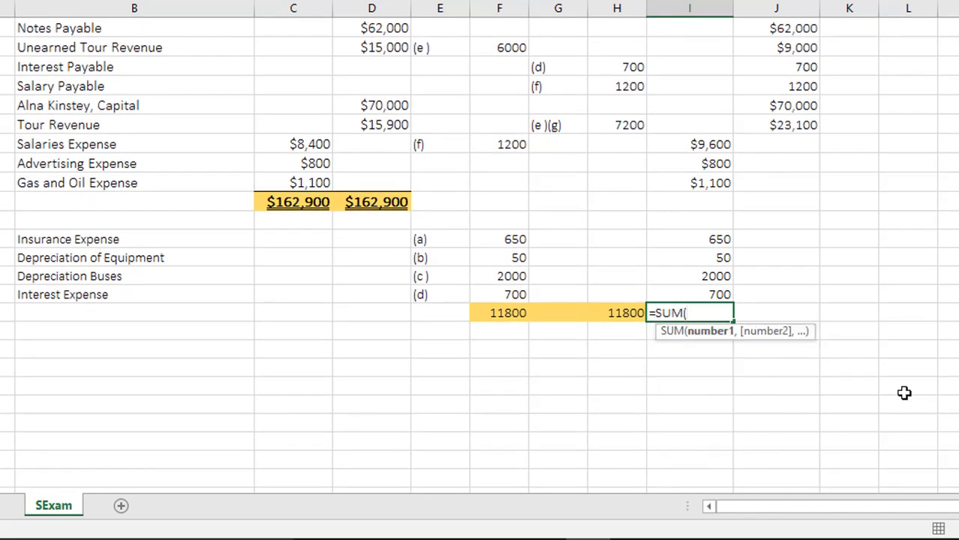
left_click_drag(720, 294, 697, 122)
key("Return")
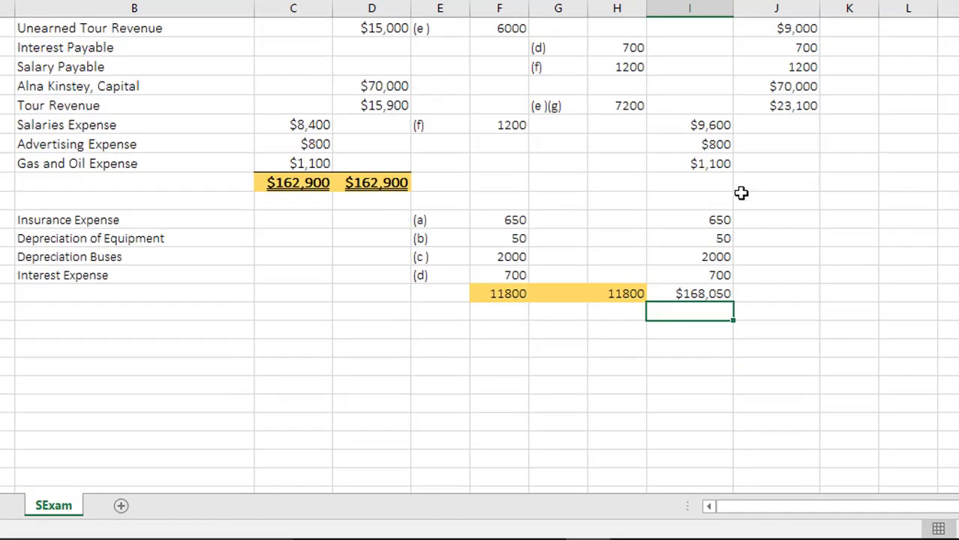
left_click(709, 294)
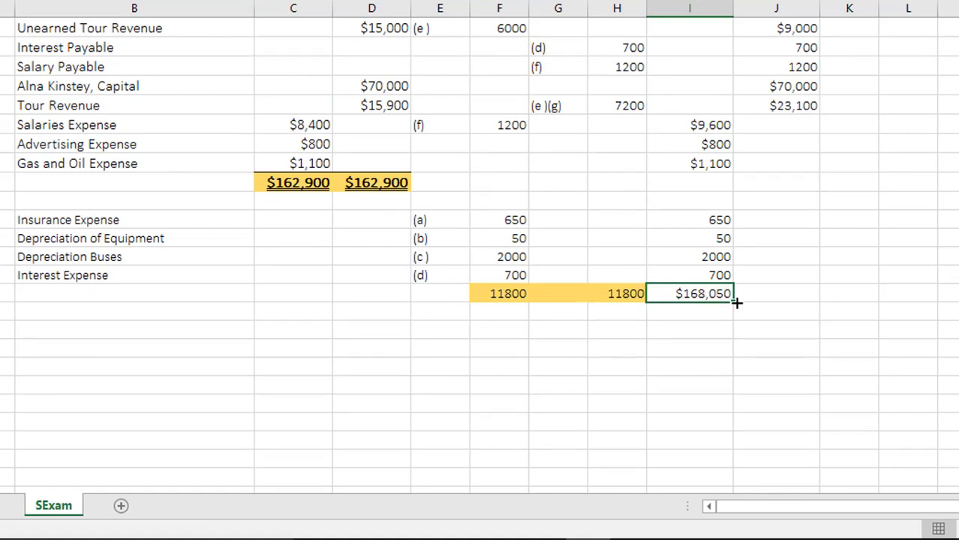
left_click_drag(736, 303, 795, 300)
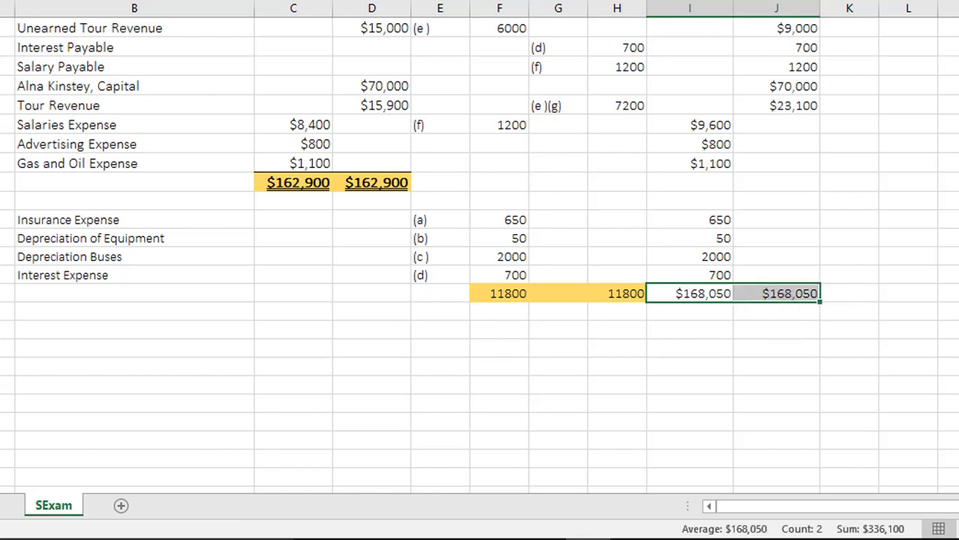
Step: Fill the two Trail Balance Adjusted total cells with the standard light blue color
left_click(226, 0)
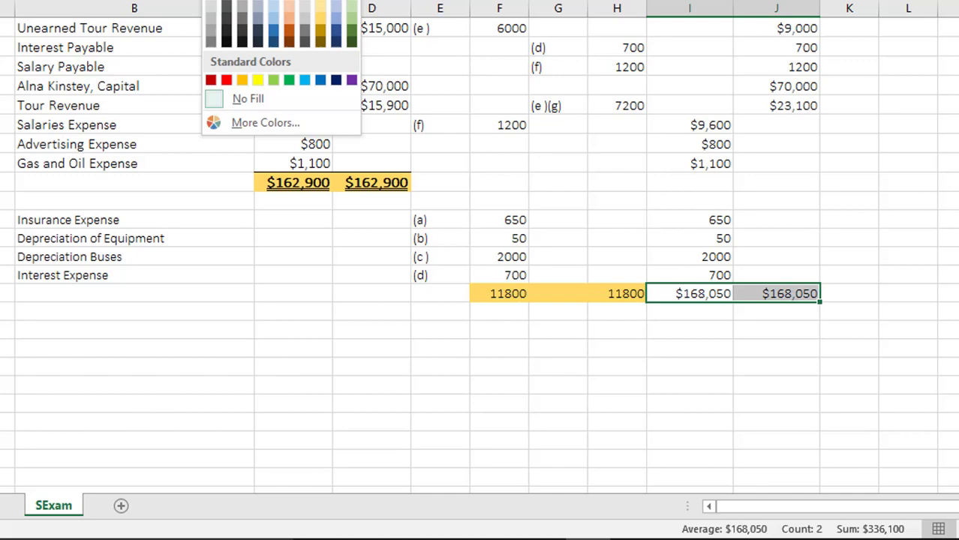
left_click(305, 81)
scroll(796, 334, "up", 3)
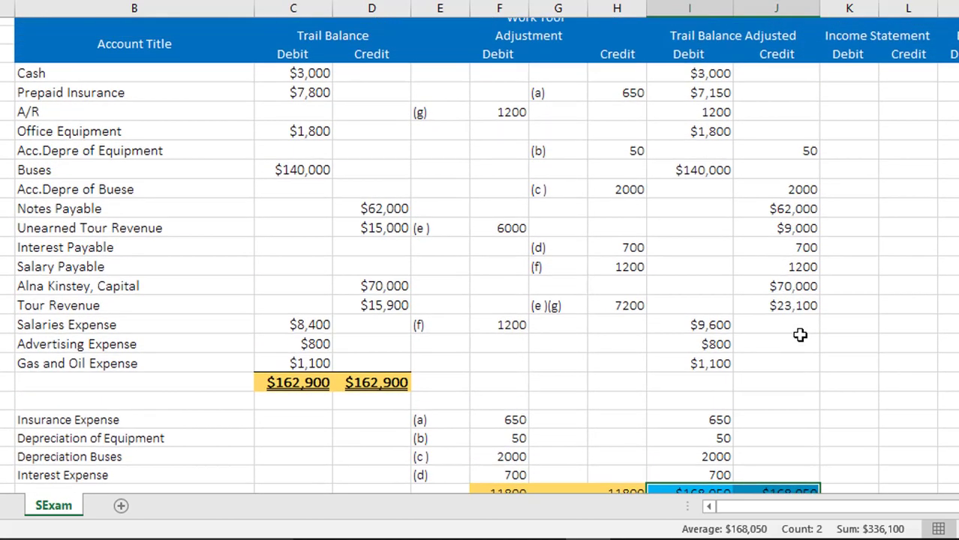
scroll(799, 335, "up", 1)
scroll(800, 334, "down", 3)
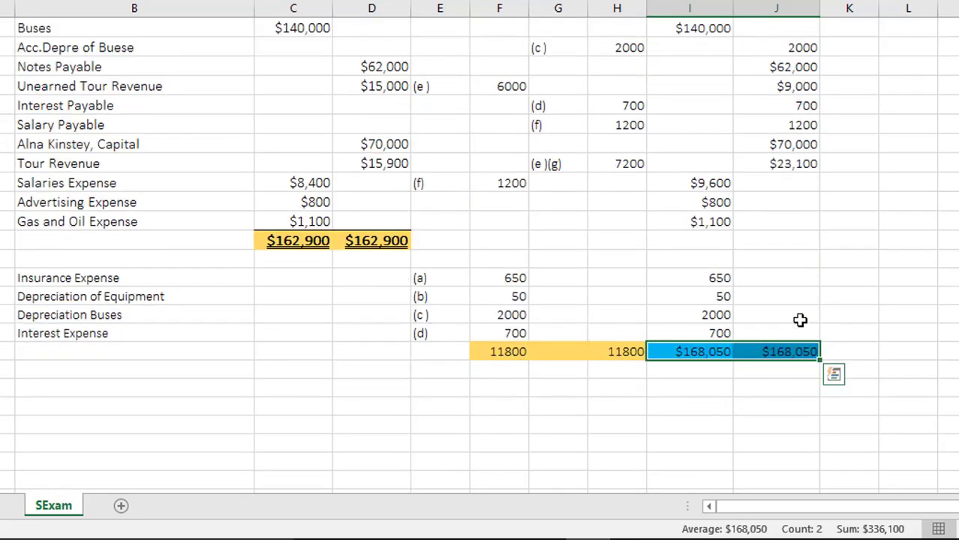
scroll(888, 296, "up", 3)
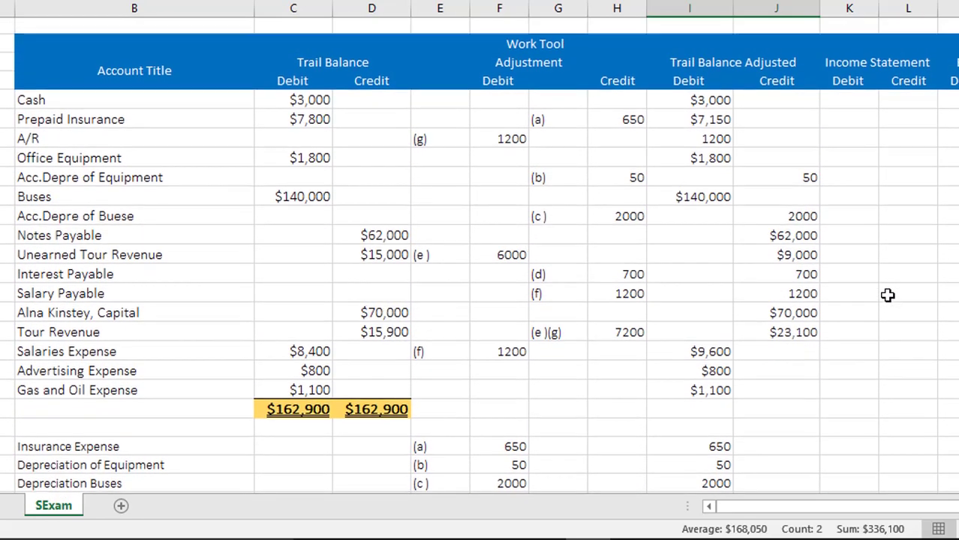
scroll(888, 295, "down", 1)
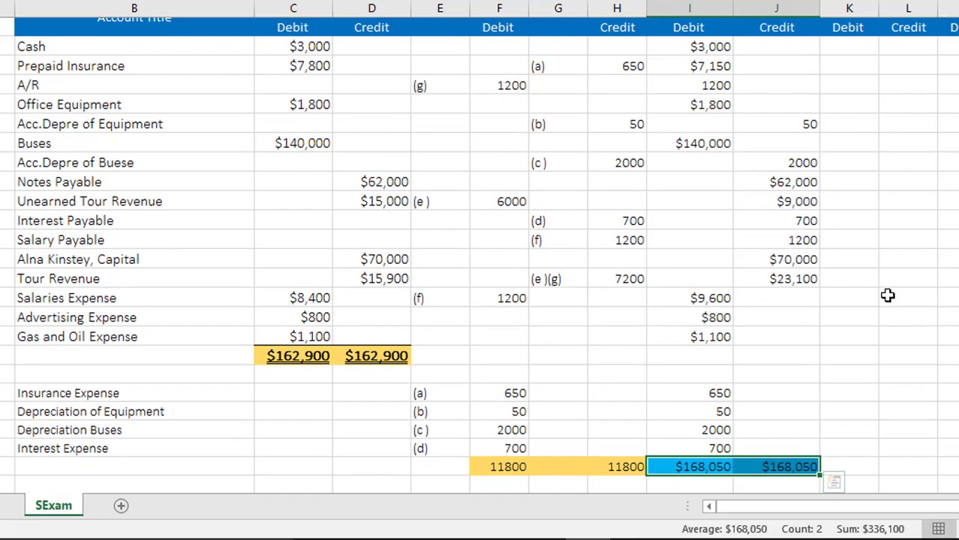
Step: Carry Tour Revenue's Trail Balance Adjusted credit over to the Income Statement Credit column with =J18
left_click(887, 295)
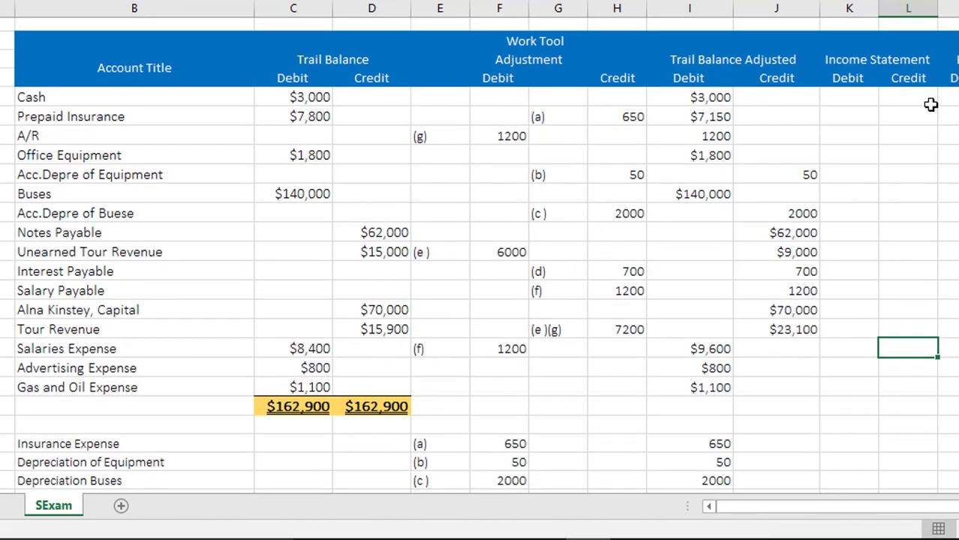
scroll(931, 101, "up", 1)
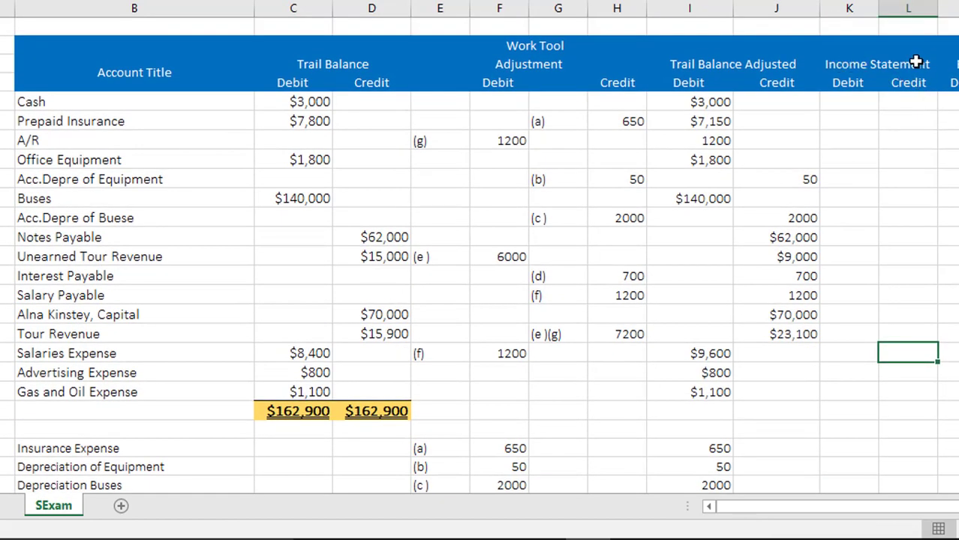
left_click(859, 100)
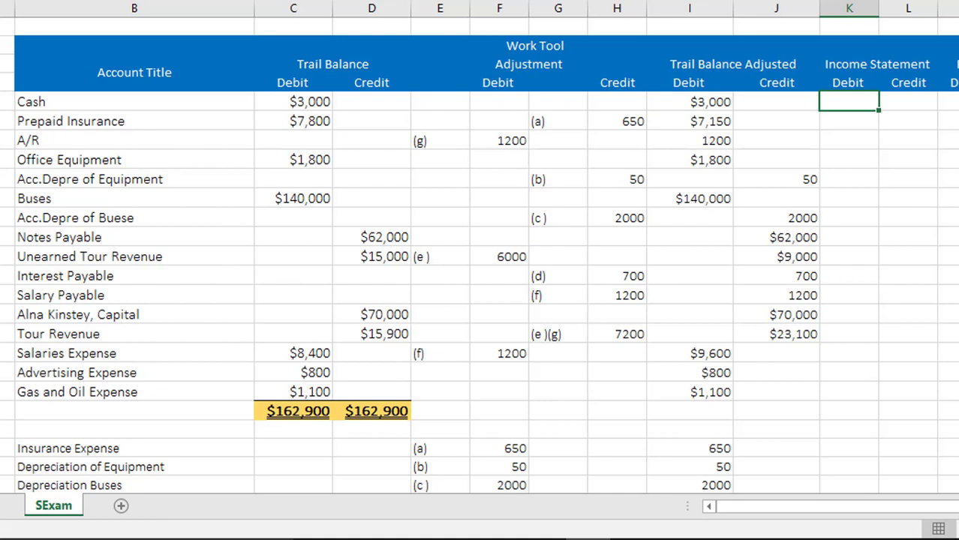
left_click(4, 334)
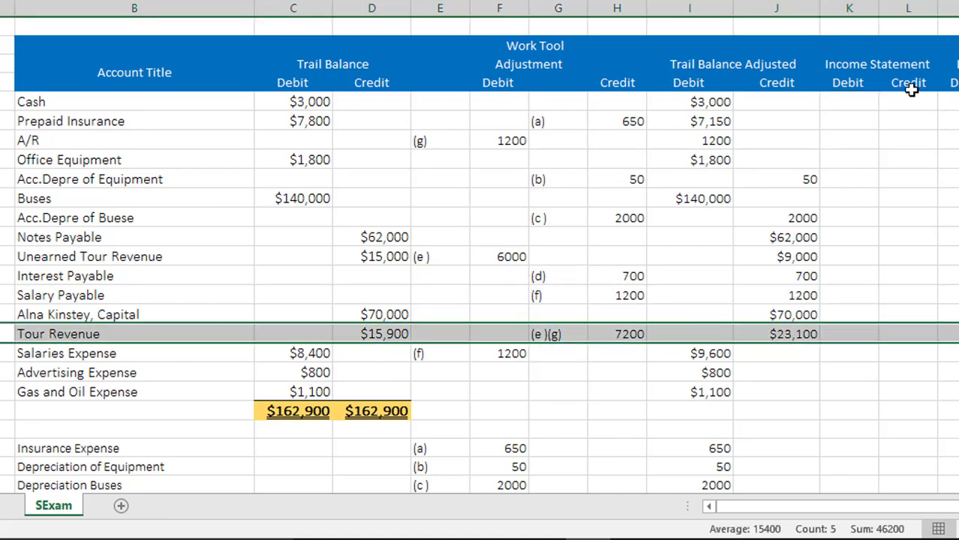
left_click(912, 335)
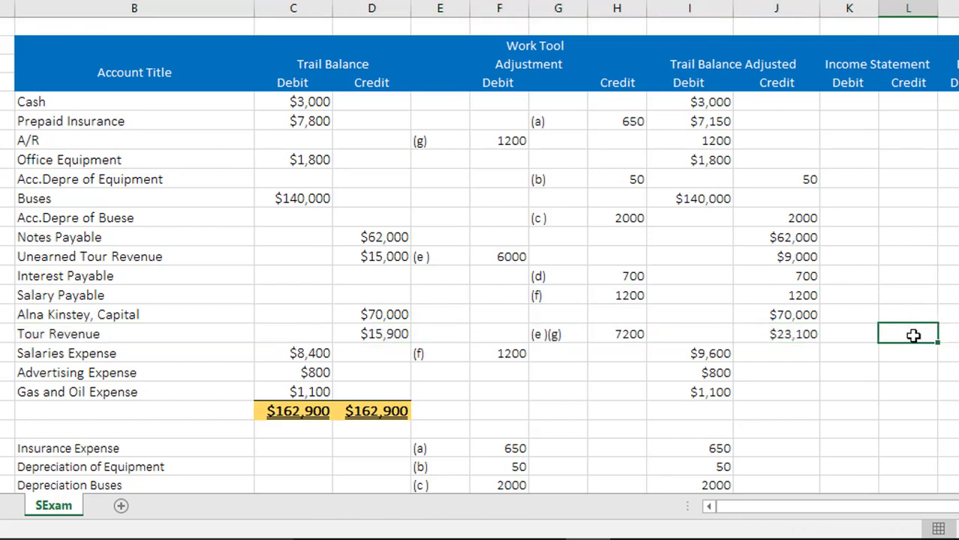
type("=")
left_click(807, 334)
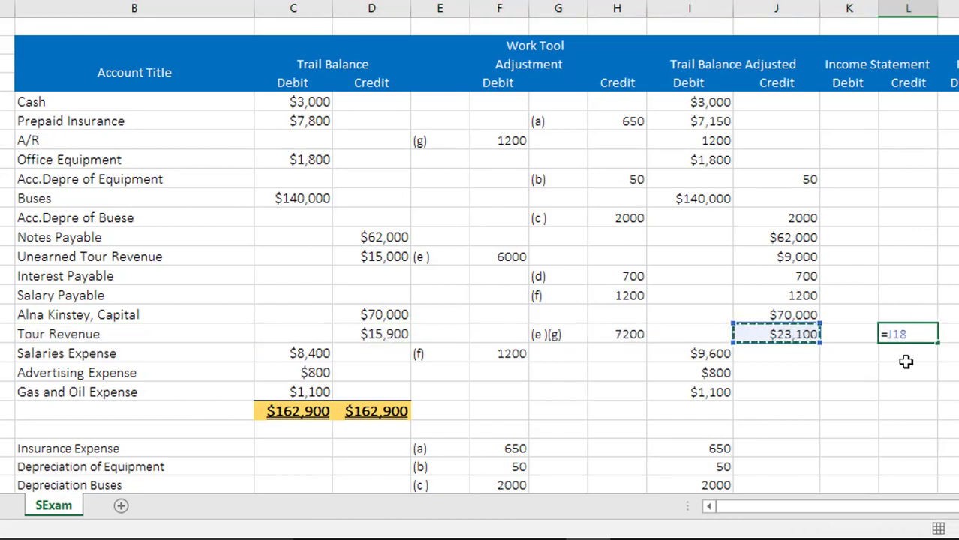
key("Return")
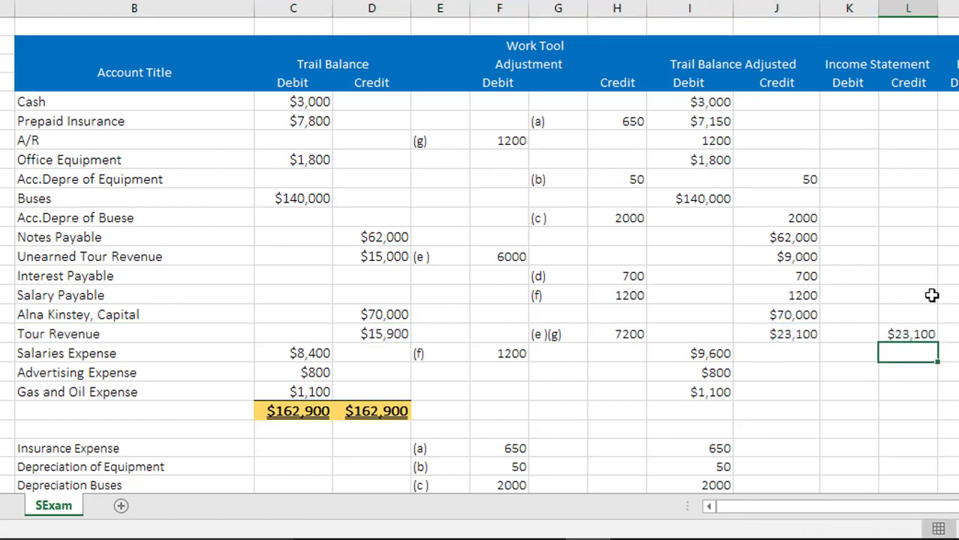
Step: Carry Salaries Expense's Trail Balance Adjusted debit over to the Income Statement Debit column with =I19
scroll(930, 295, "down", 3)
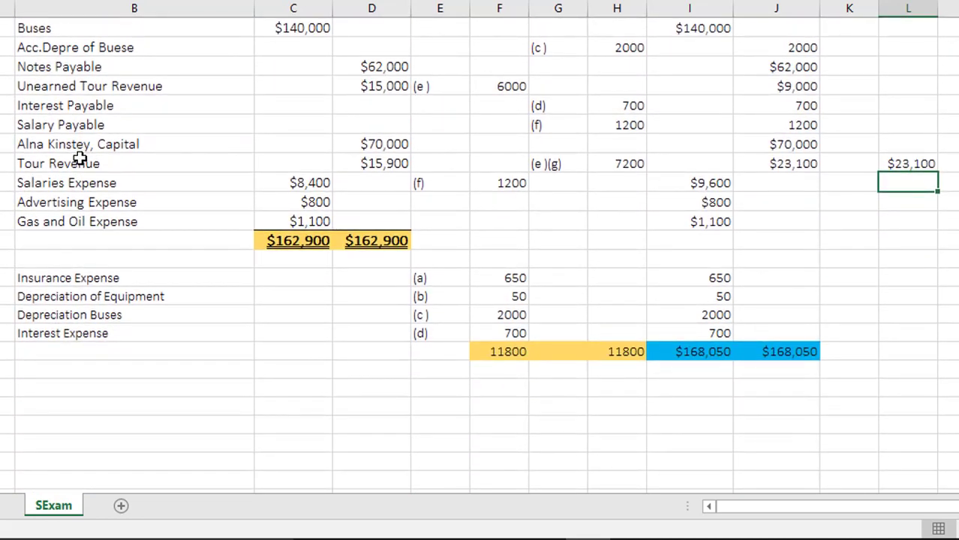
left_click(857, 200)
left_click(4, 183)
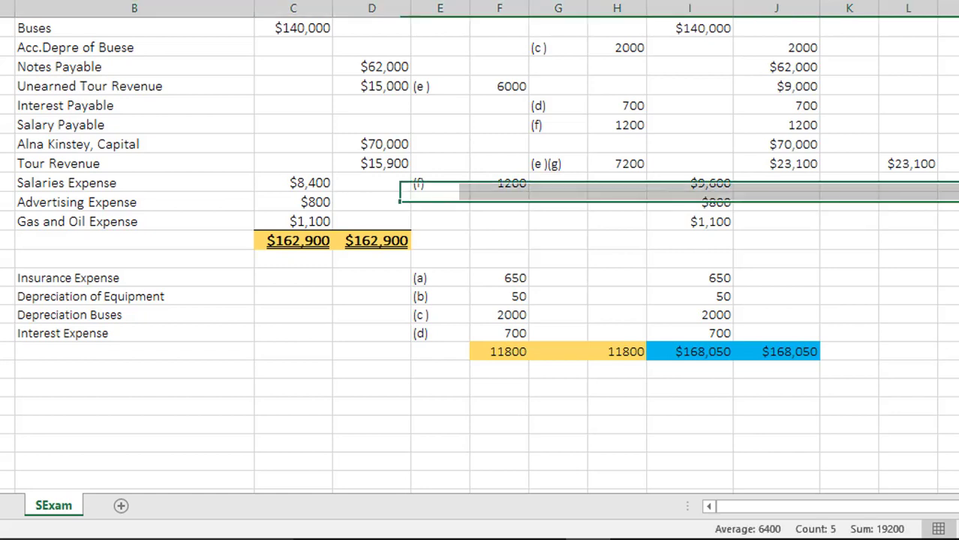
left_click(848, 182)
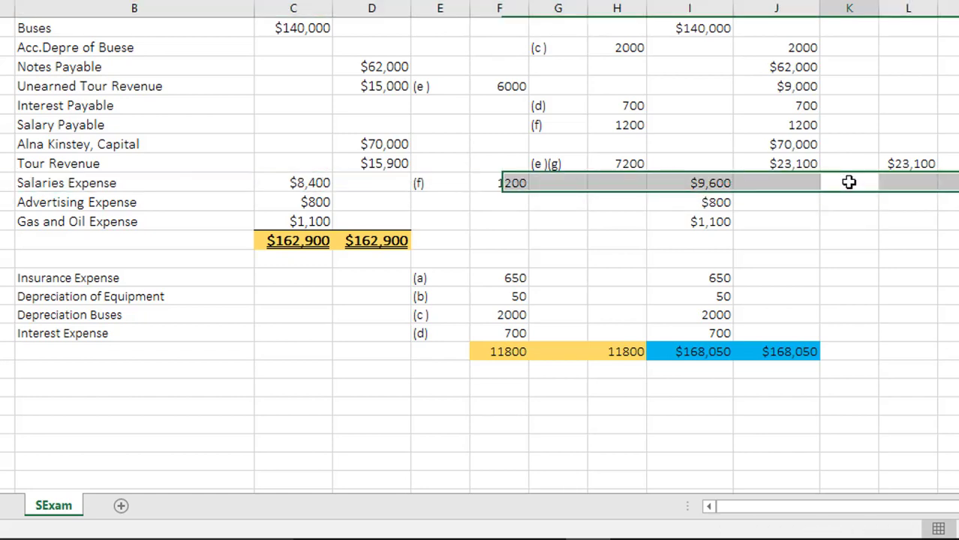
type("=")
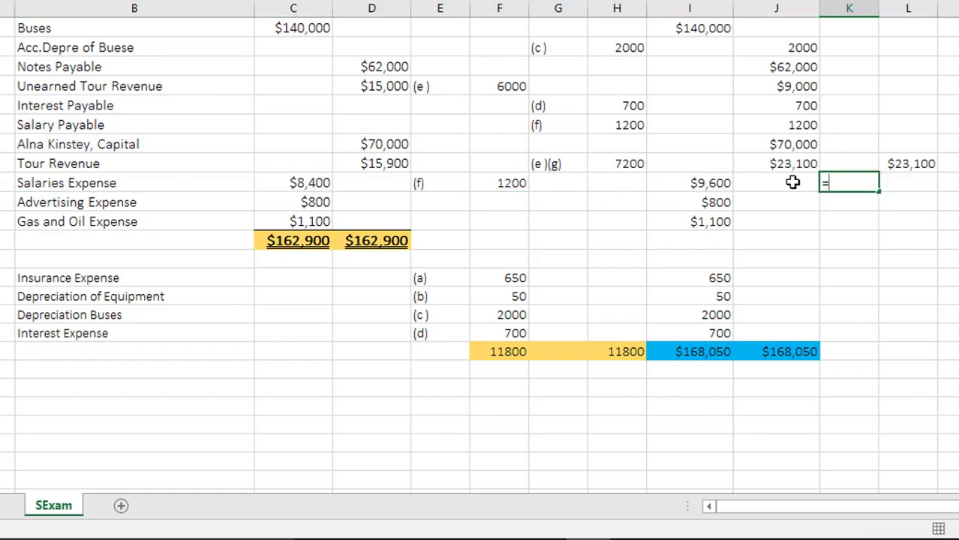
left_click(715, 183)
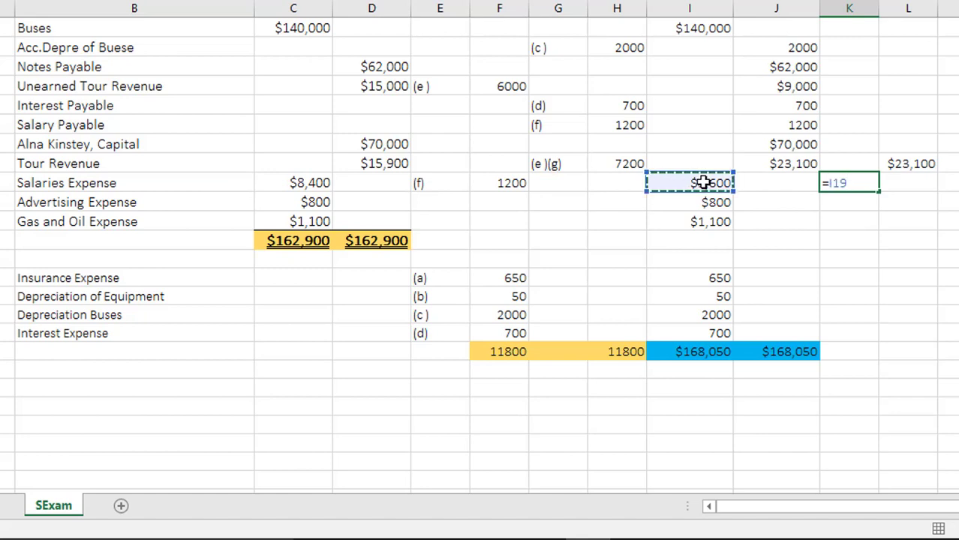
key("Return")
left_click(874, 184)
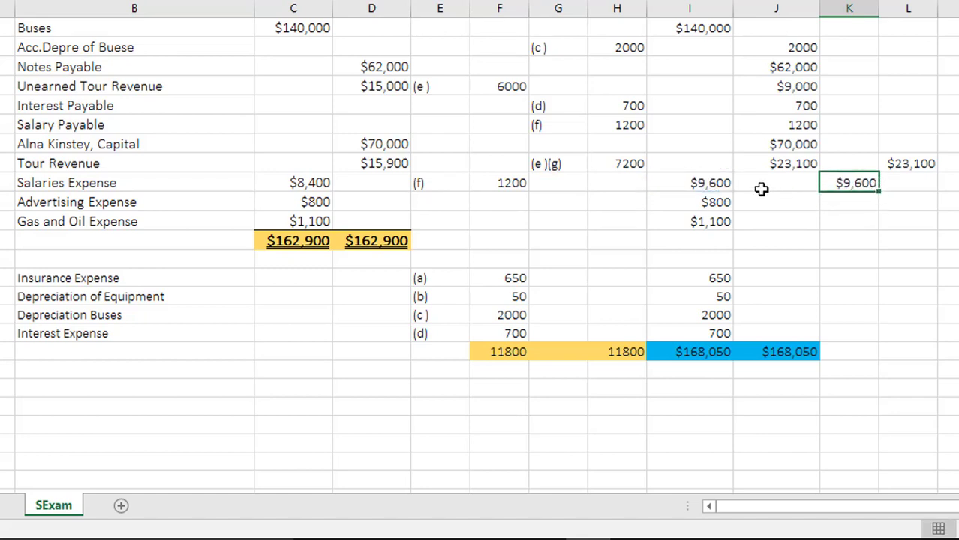
Step: Copy the Salaries Expense formula down the Income Statement Debit column through Interest Expense and clear the two copies in the accountless rows
left_click_drag(717, 183, 721, 327)
left_click(832, 221)
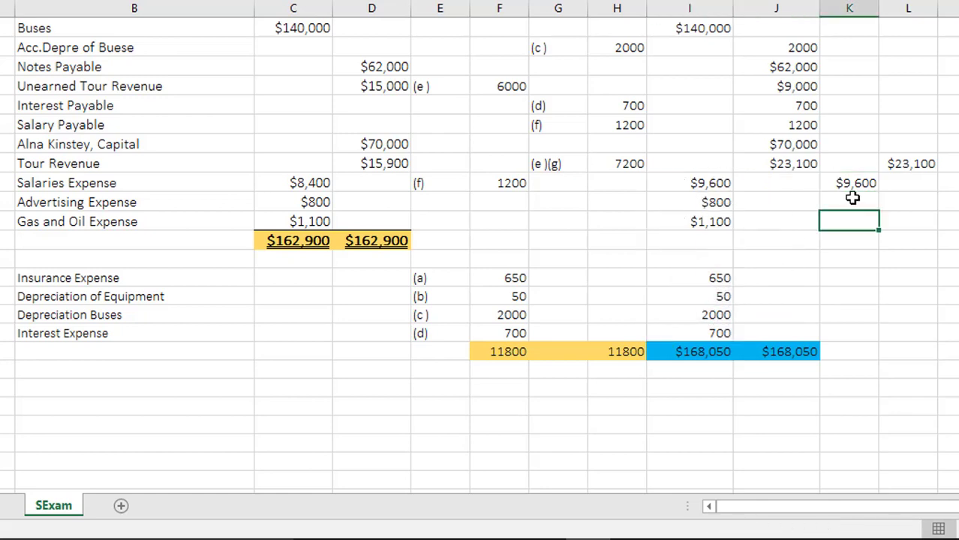
left_click(863, 183)
left_click_drag(878, 192, 879, 342)
left_click_drag(859, 242, 856, 253)
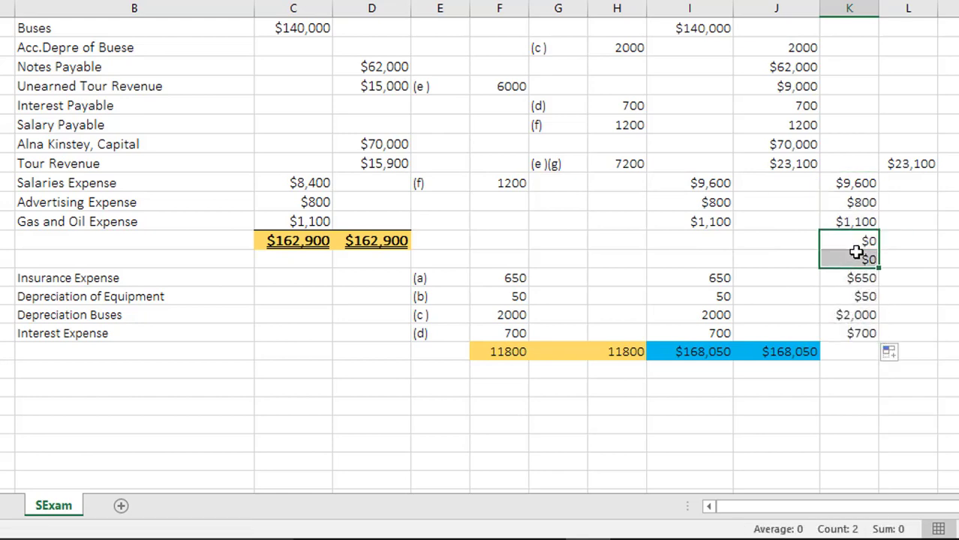
key("Delete")
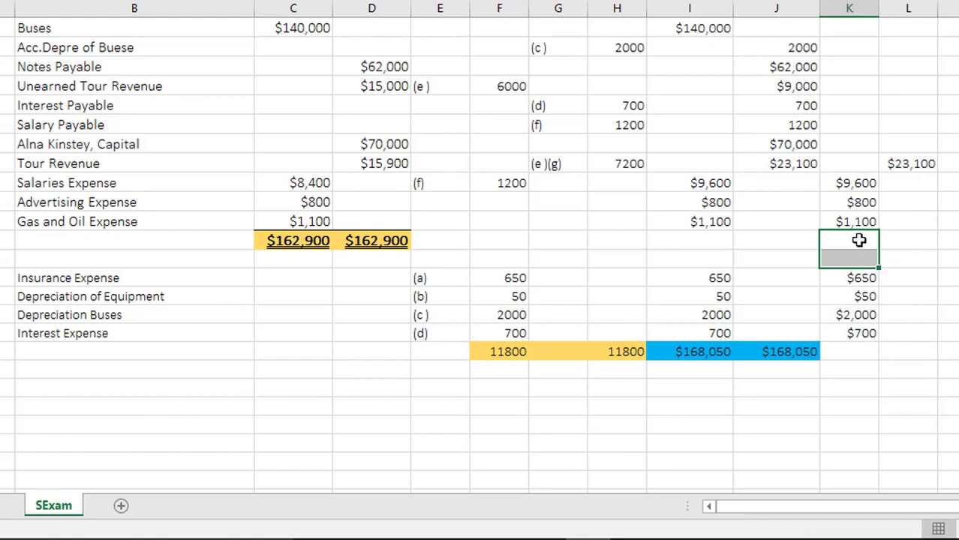
Step: Total the Income Statement Debit column from Salaries Expense through Interest Expense with SUM in the row below Interest Expense
scroll(895, 298, "up", 1)
scroll(894, 298, "up", 3)
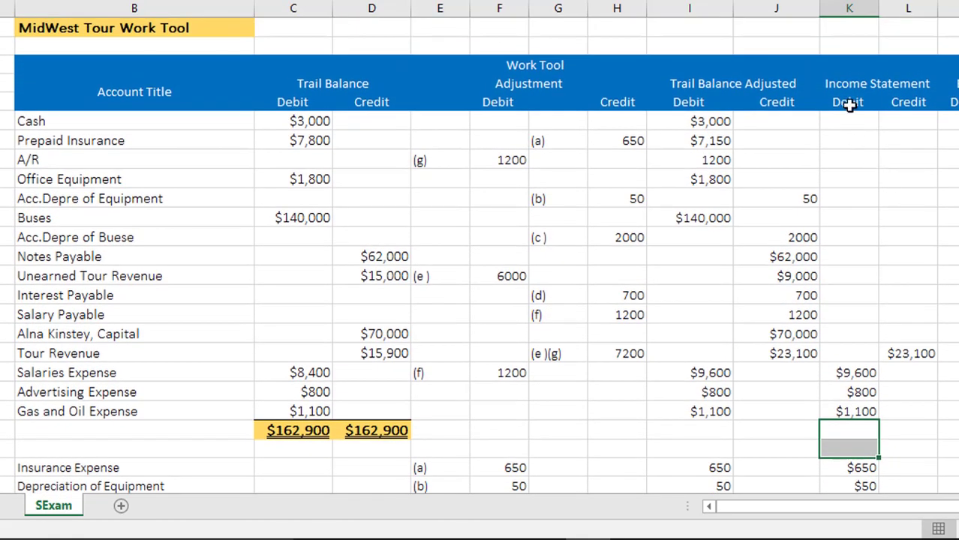
scroll(911, 192, "down", 1)
left_click(909, 279)
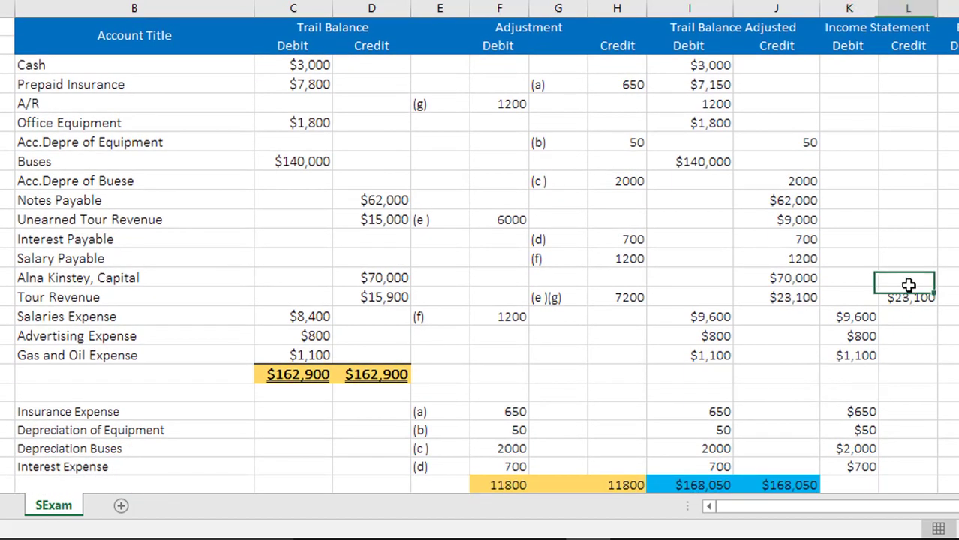
left_click(863, 315)
scroll(863, 315, "down", 2)
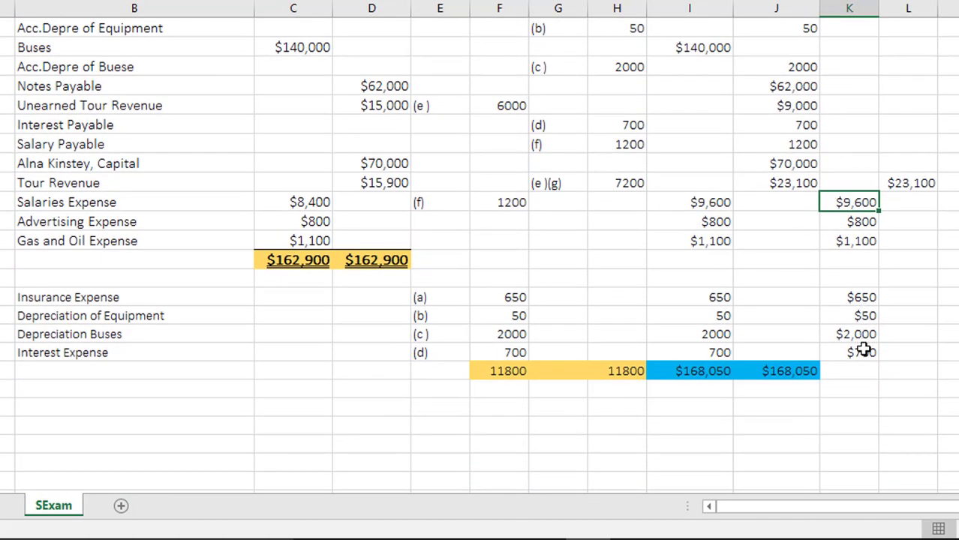
left_click(862, 368)
type("=SUM(")
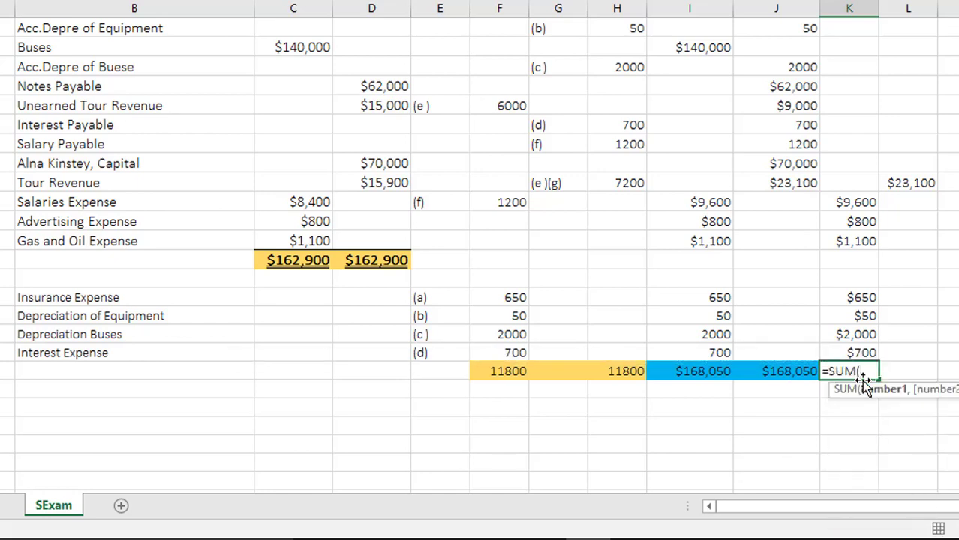
left_click_drag(861, 203, 859, 354)
key("Return")
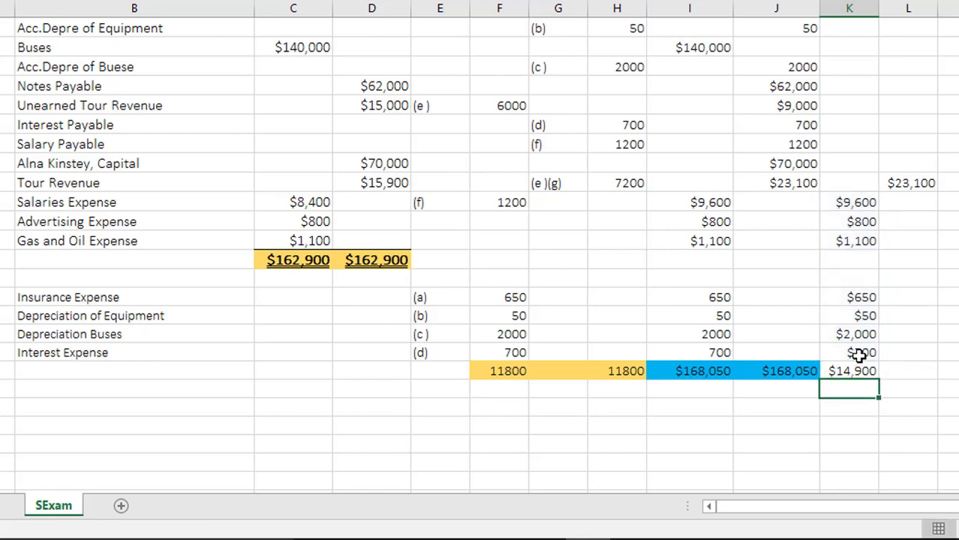
Step: Enter =L18 in the Income Statement Credit total cell, beside the debit total, to bring down Tour Revenue
left_click(855, 375)
left_click(912, 363)
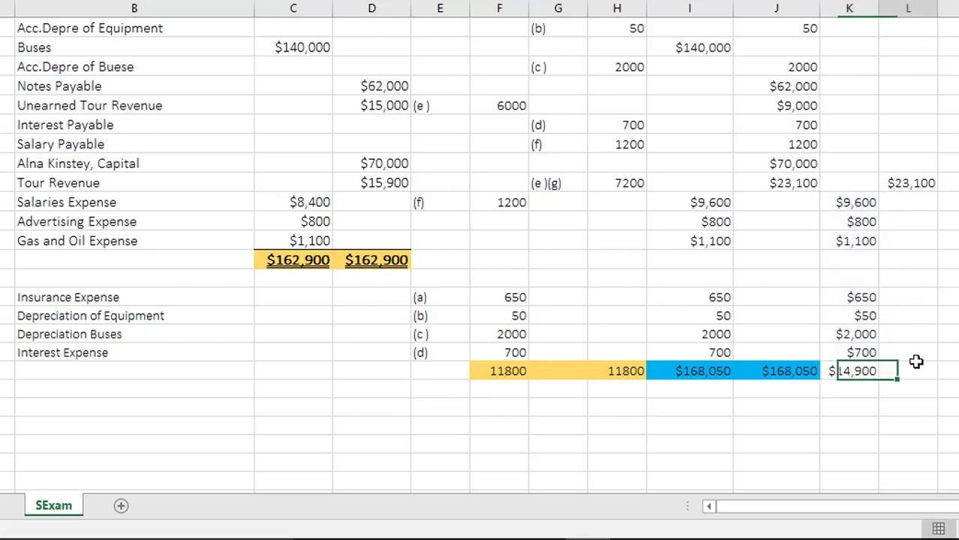
type("=")
left_click(918, 184)
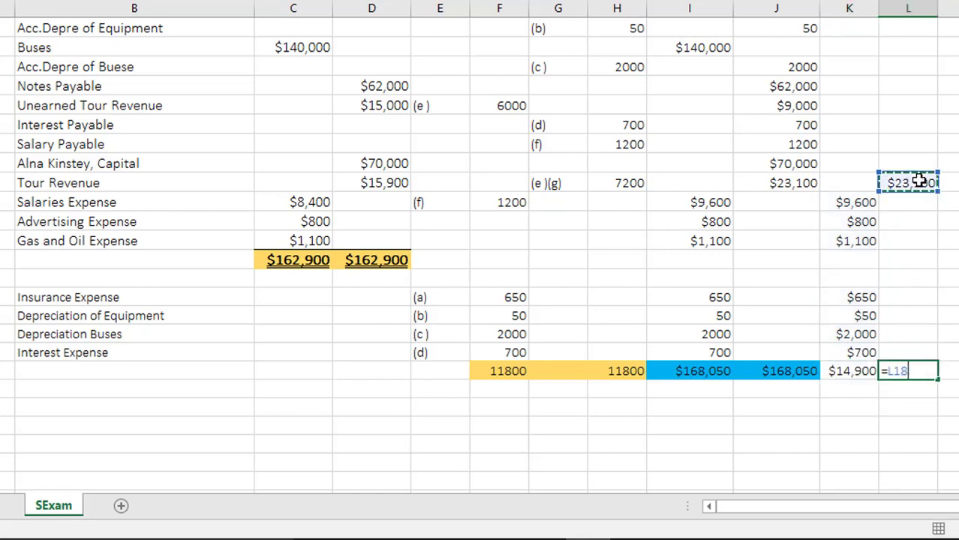
key("Return")
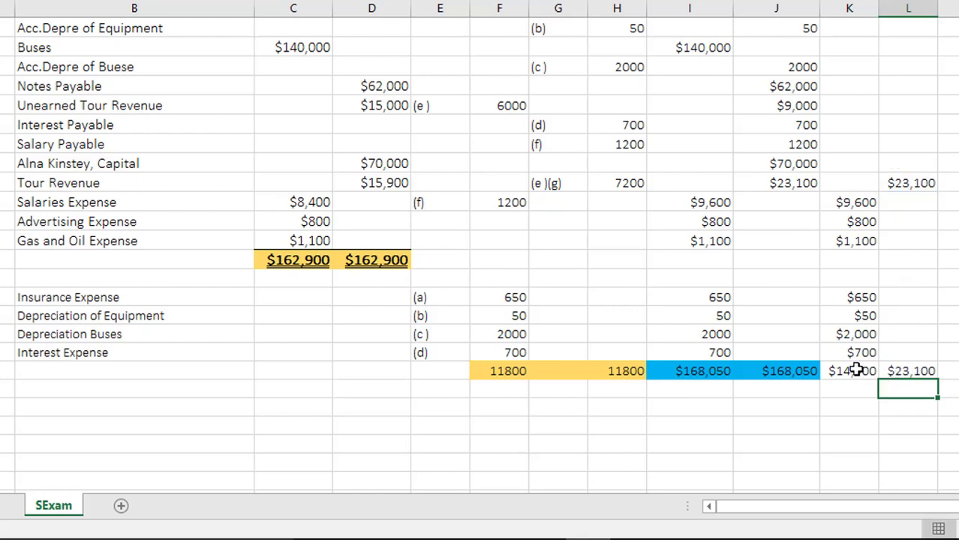
Step: Calculate net income below the Income Statement Debit total by subtracting the debit total from the credit total with =L28-K28
left_click(861, 369)
left_click(898, 369)
scroll(903, 388, "down", 1)
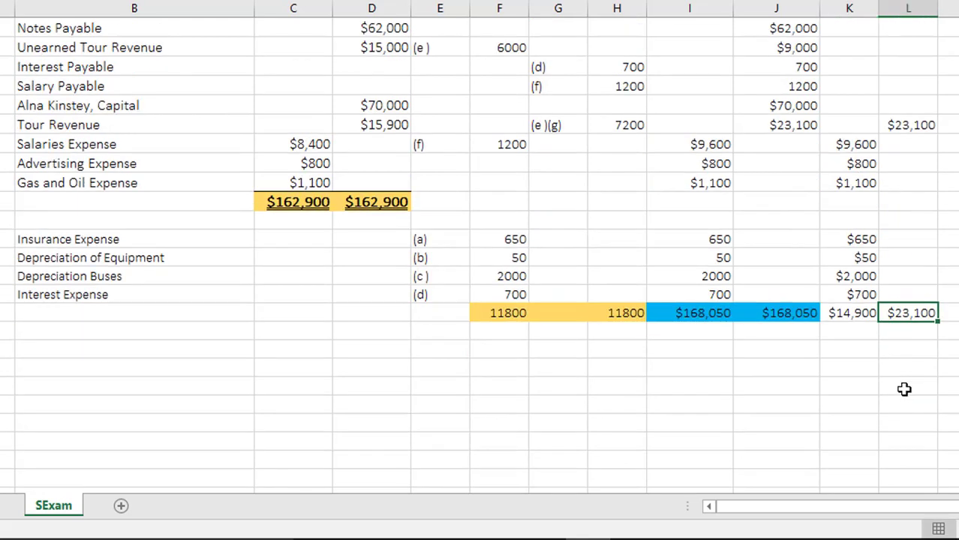
left_click(863, 329)
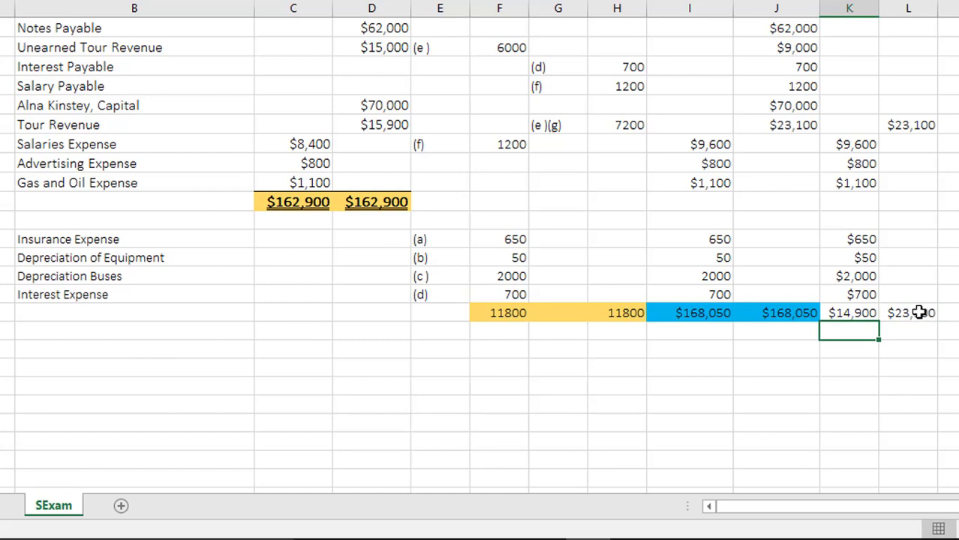
left_click(919, 313)
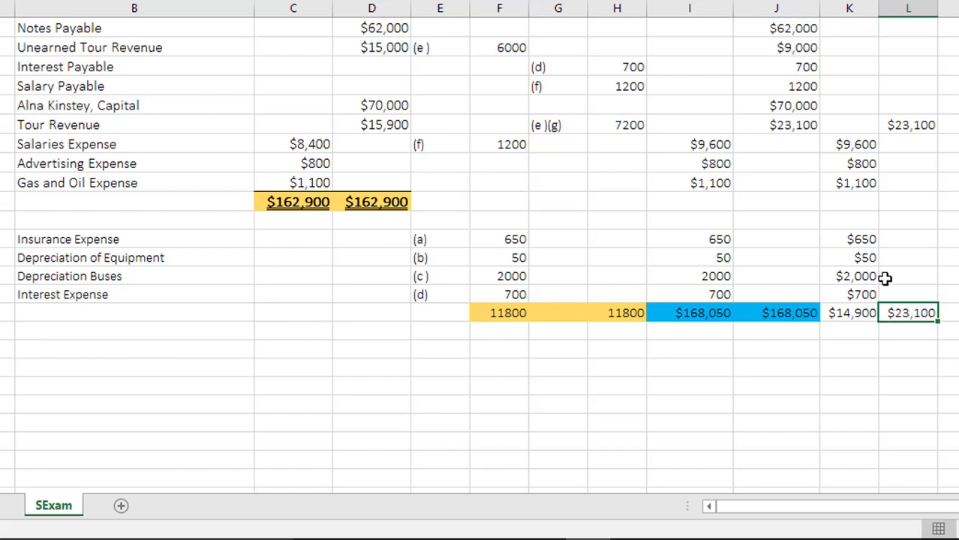
left_click(836, 332)
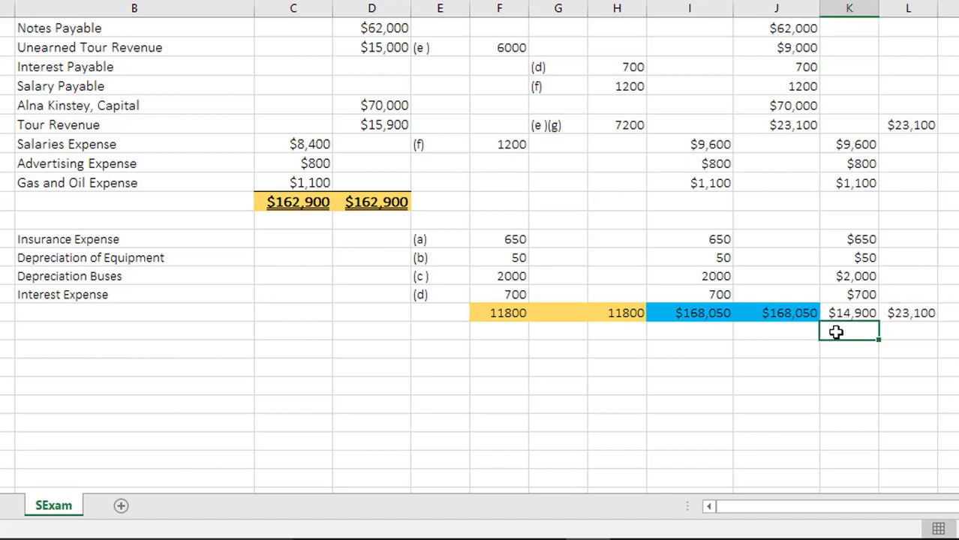
type("=")
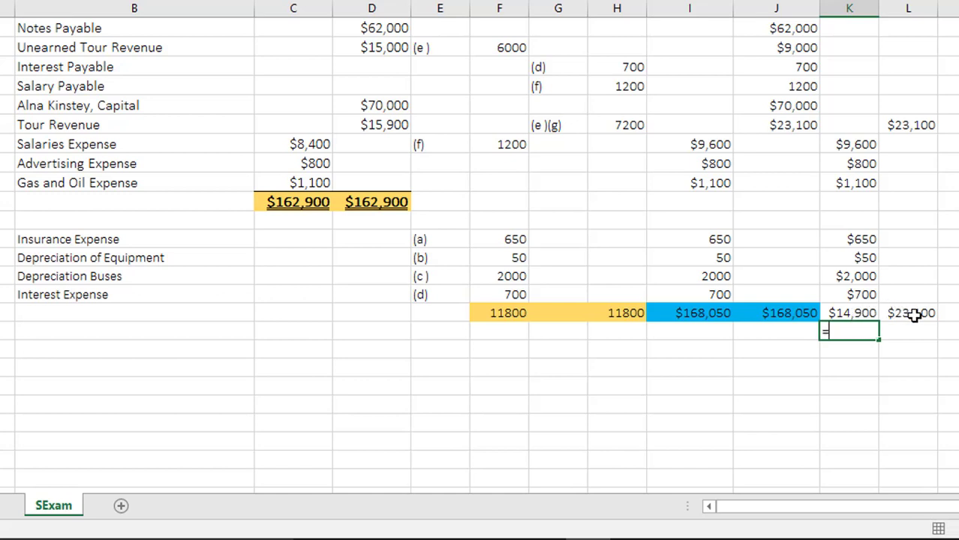
left_click(913, 315)
type("-")
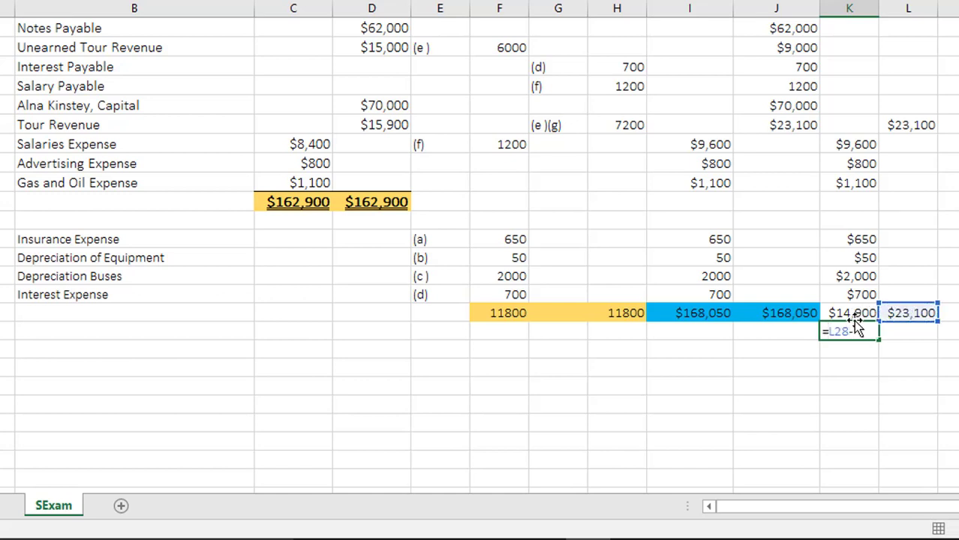
left_click(852, 314)
key("Return")
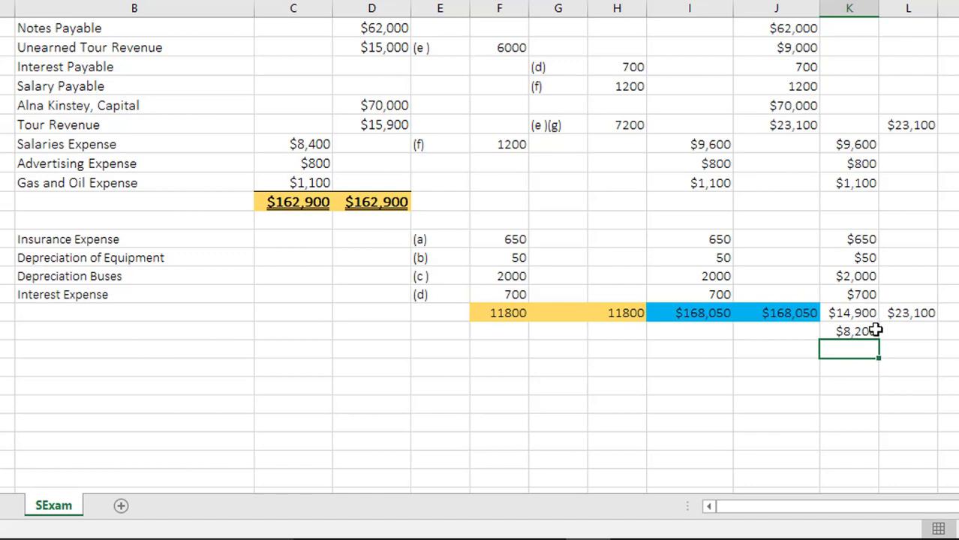
left_click(870, 330)
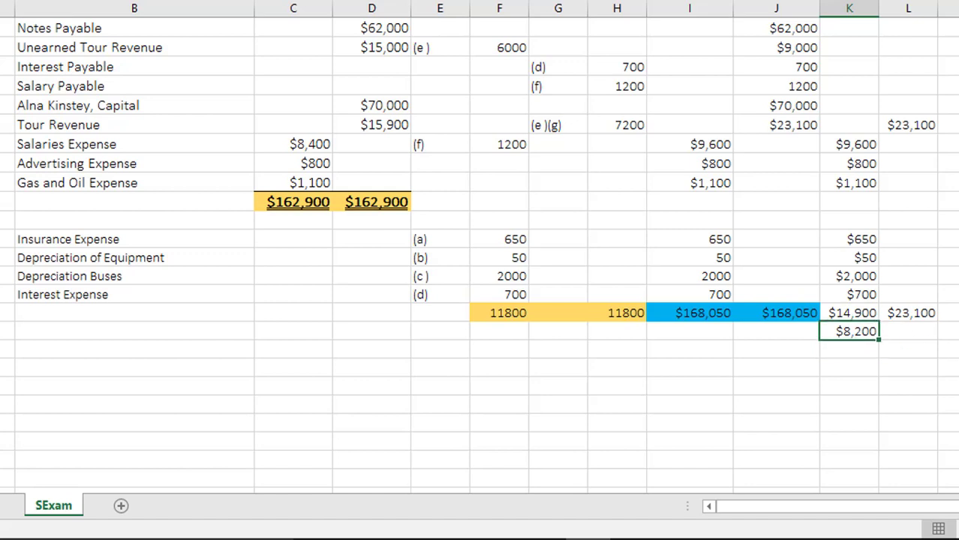
Step: Add the Income Statement Debit total and the net income with SUM in the cell directly below them
left_click(855, 351)
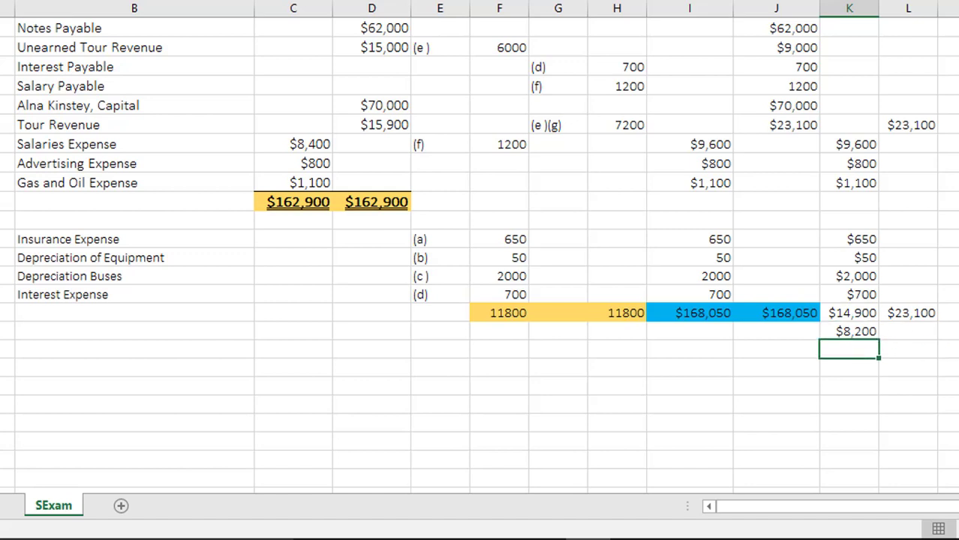
type("=sum")
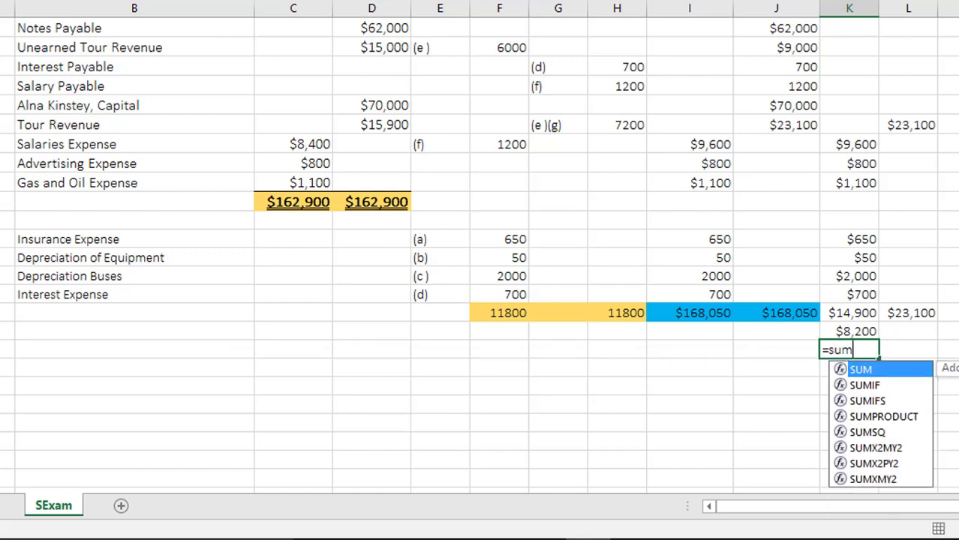
key("Tab")
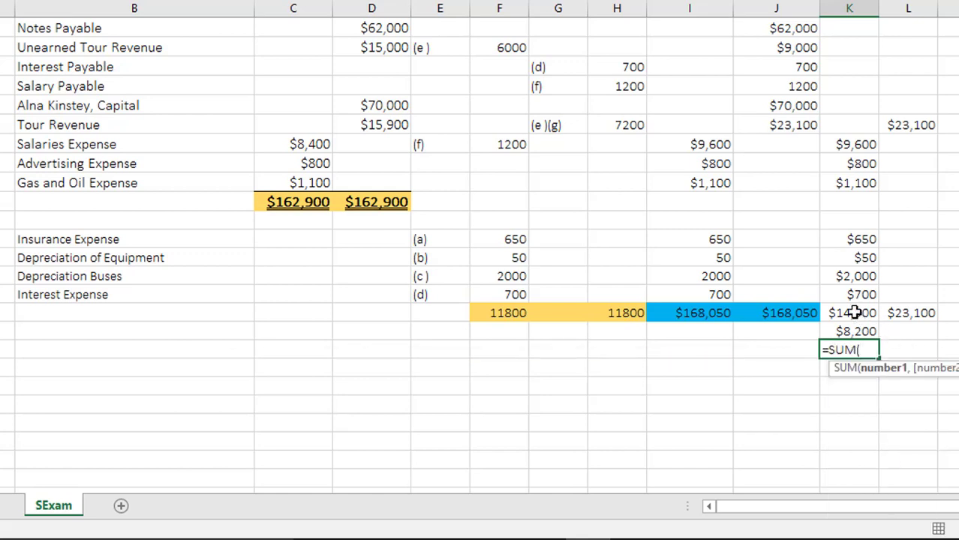
left_click_drag(853, 312, 856, 326)
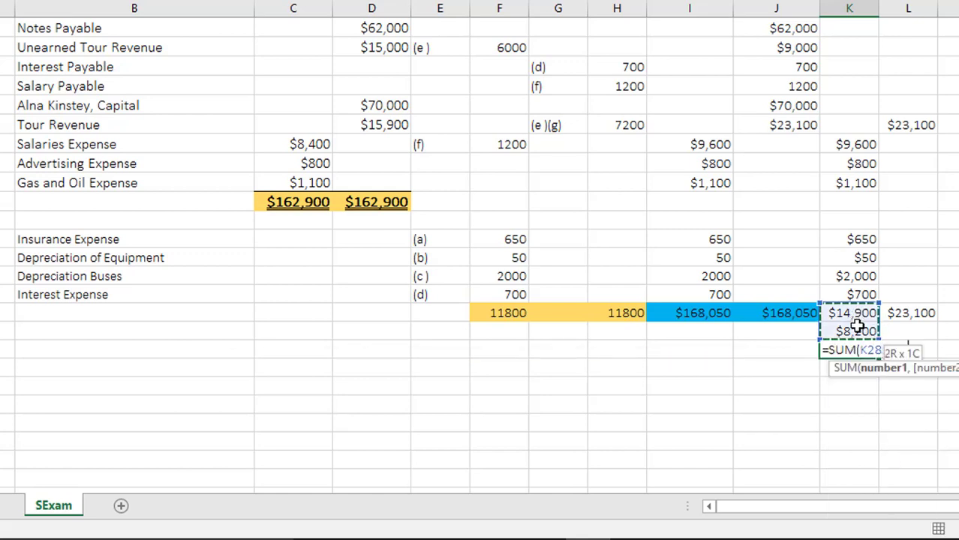
key("Return")
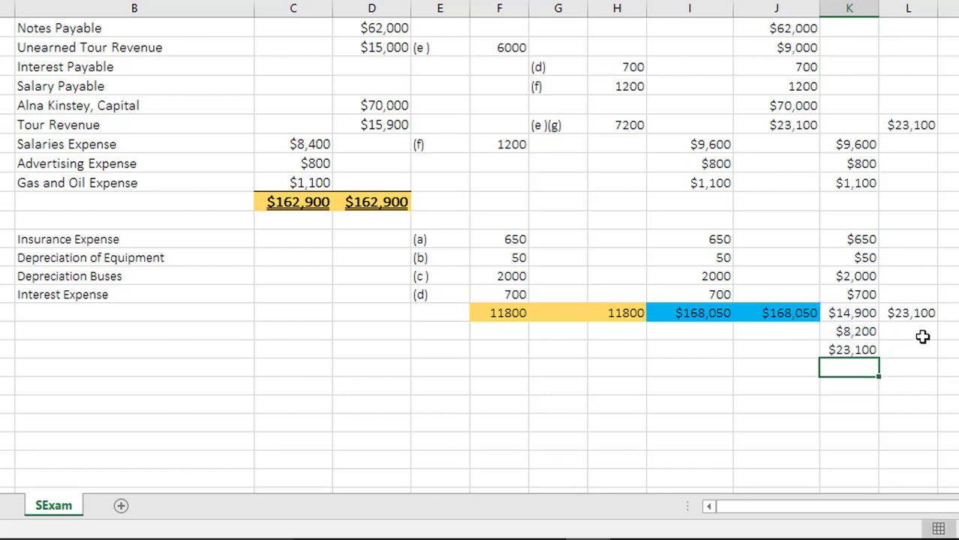
Step: Enter =L28 as the final Income Statement Credit total in the same row as the final debit total
left_click(922, 350)
type("=")
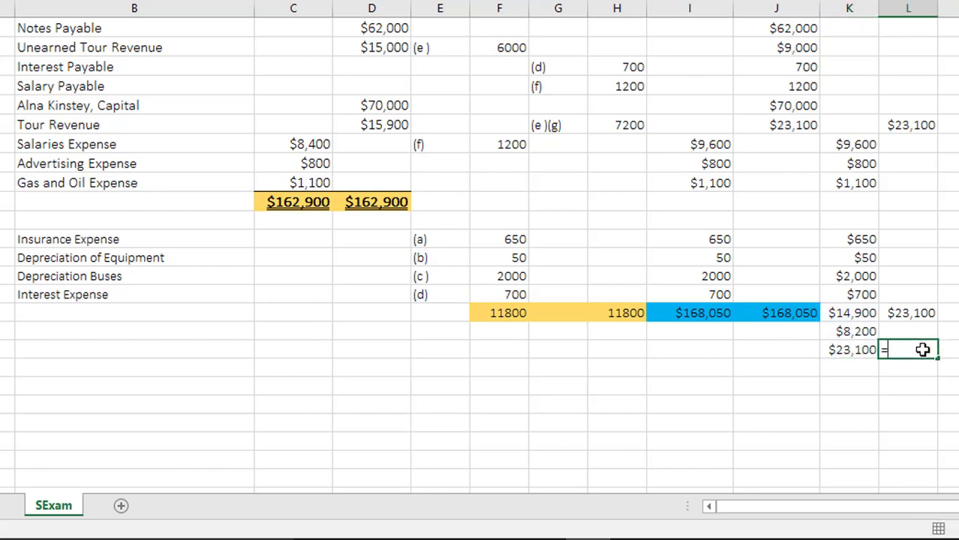
left_click(923, 314)
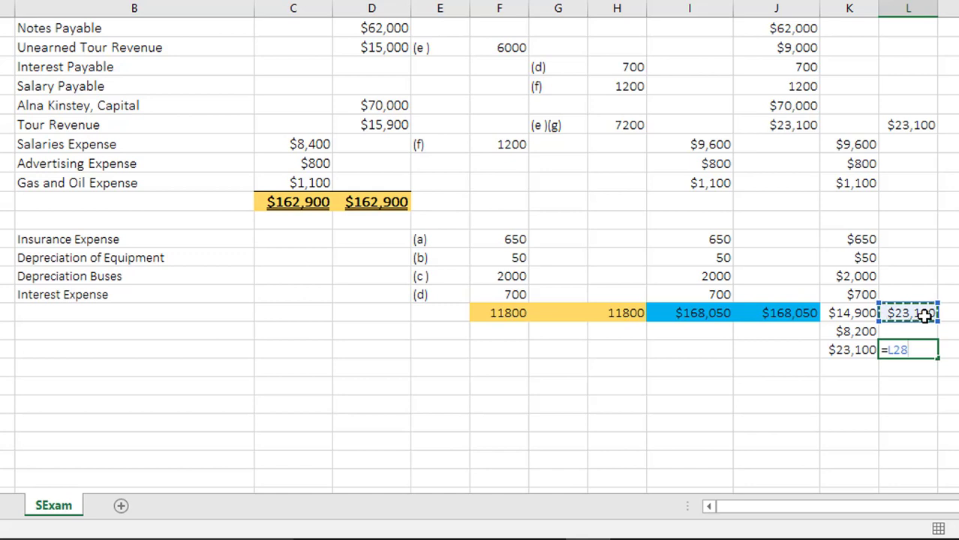
key("Return")
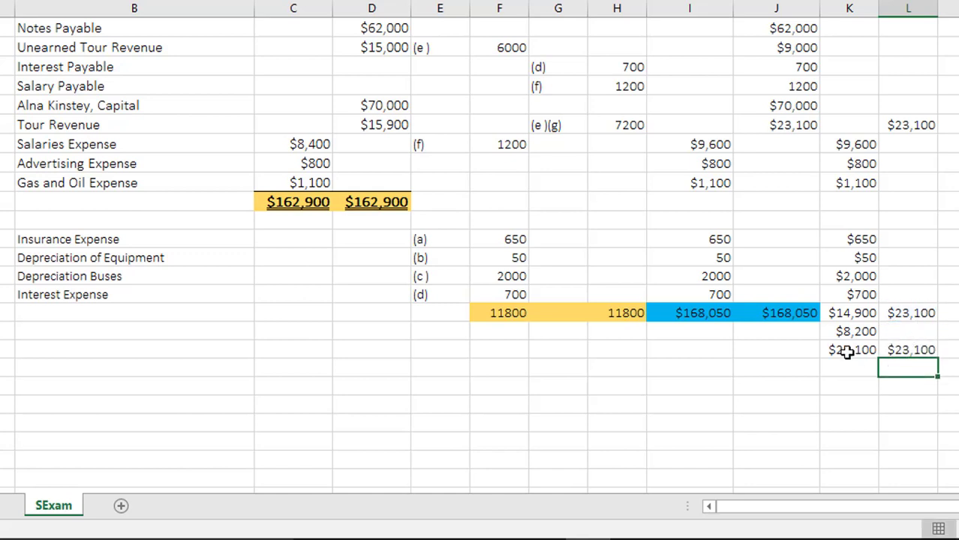
Step: Fill the two final Income Statement total cells with a light orange theme color
left_click(845, 351)
left_click_drag(845, 351, 912, 349)
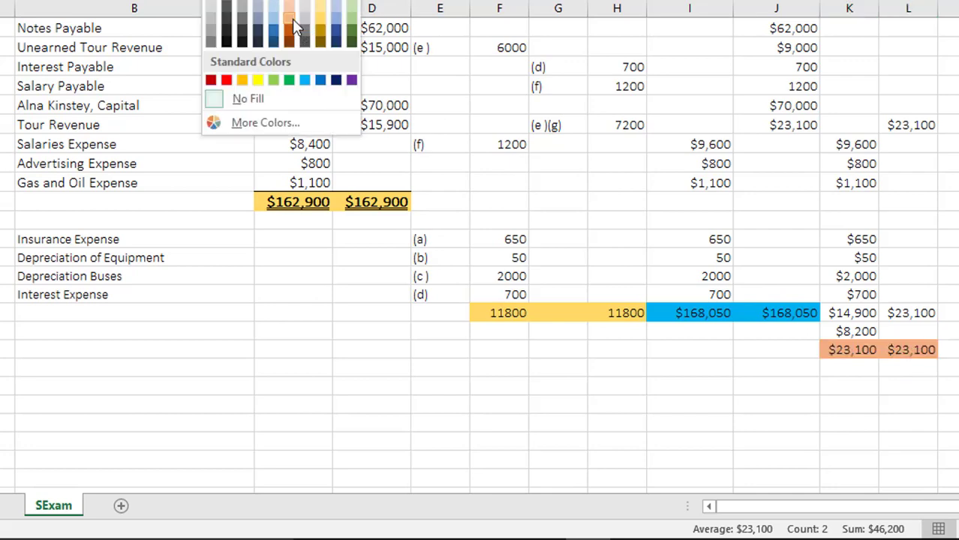
left_click(292, 17)
left_click(825, 389)
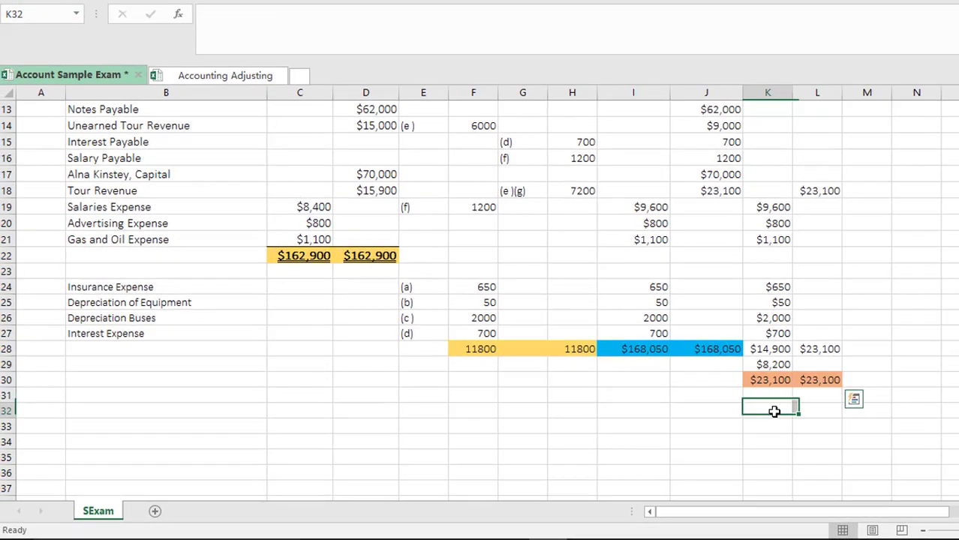
Step: Carry Cash's Trail Balance Adjusted debit over to the Balance Sheet Debit column with =I6
scroll(922, 340, "up", 3)
scroll(825, 369, "up", 1)
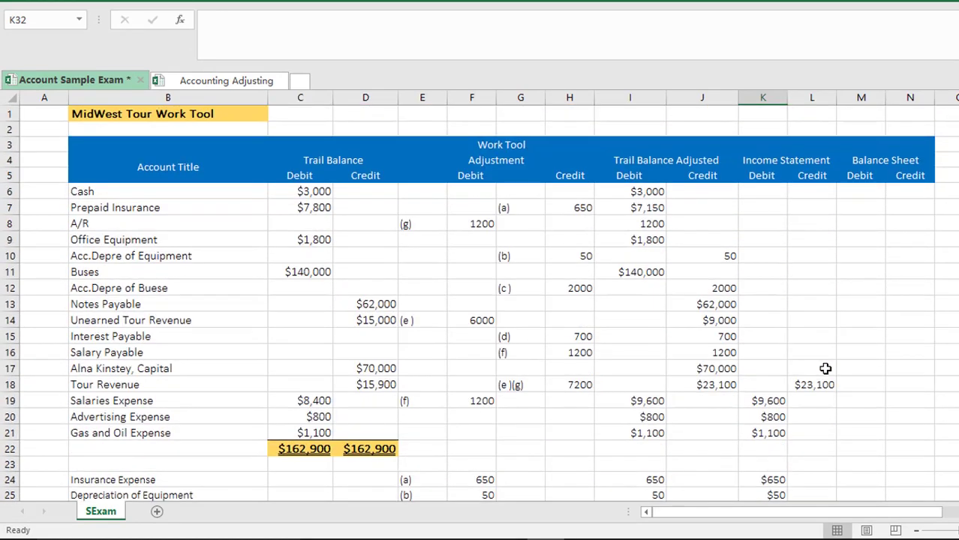
scroll(825, 368, "down", 2)
scroll(825, 368, "up", 2)
left_click(868, 193)
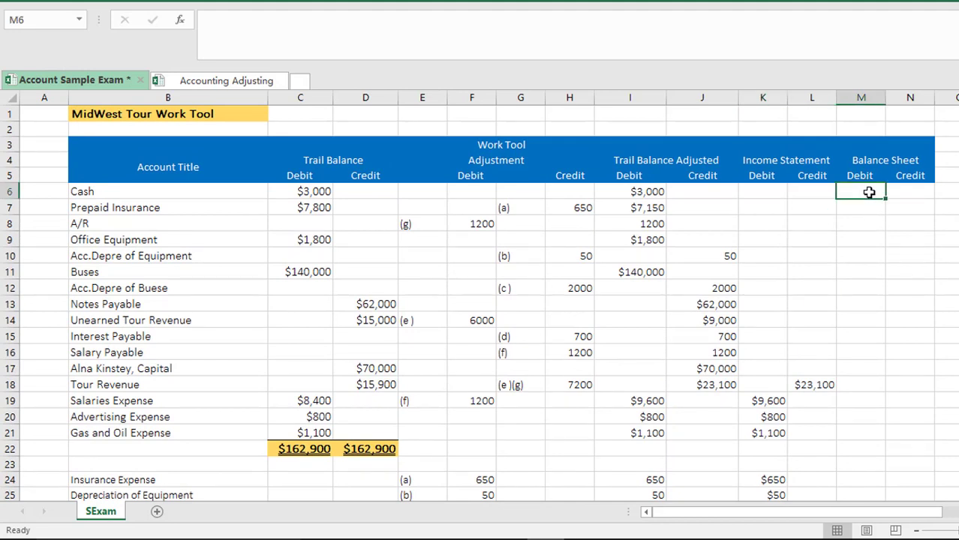
type("=")
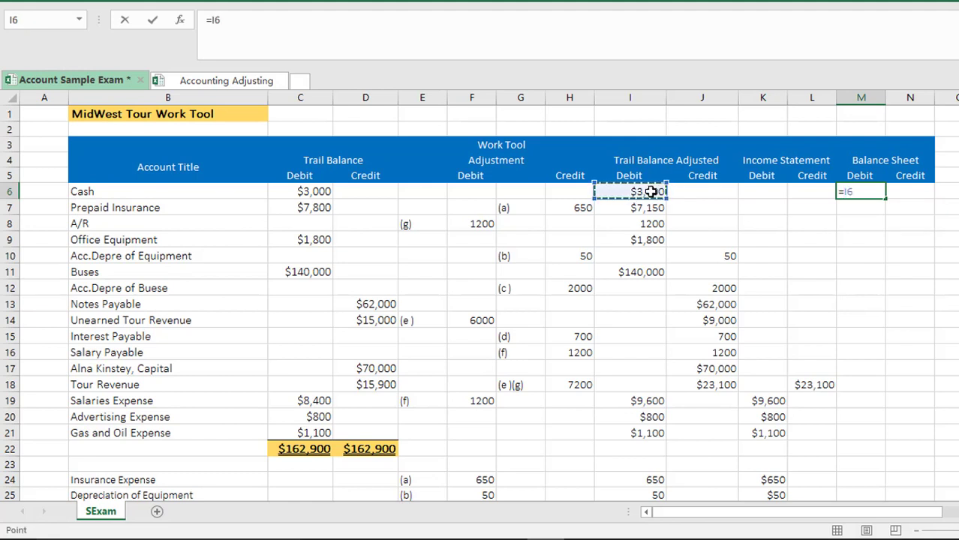
key("Return")
Step: Copy Cash's Balance Sheet Debit formula down the column through the Buses row
left_click(855, 193)
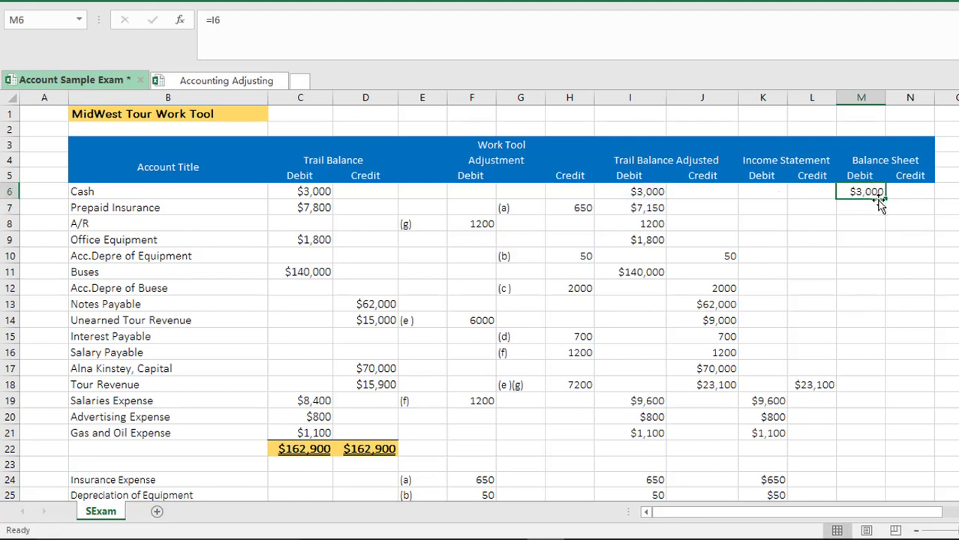
left_click_drag(889, 197, 882, 244)
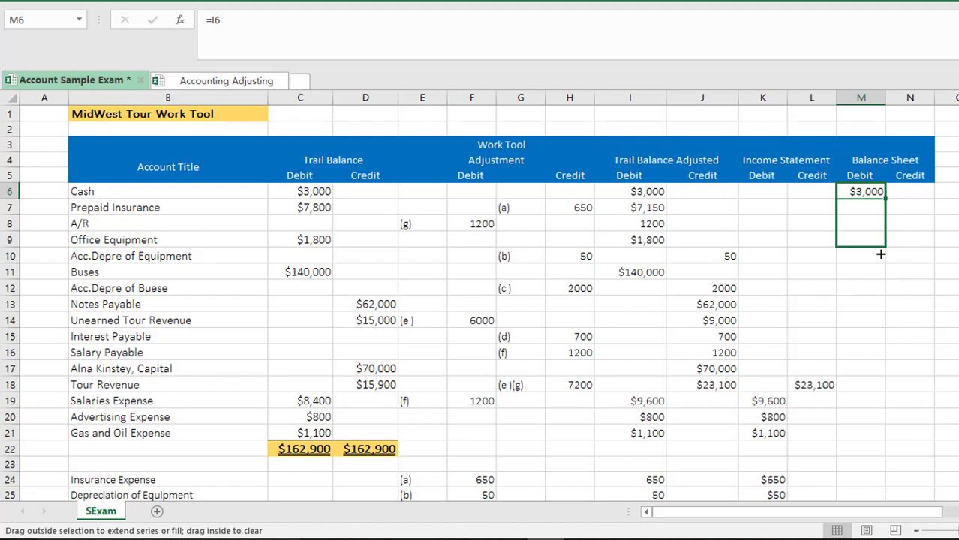
left_click_drag(880, 254, 879, 275)
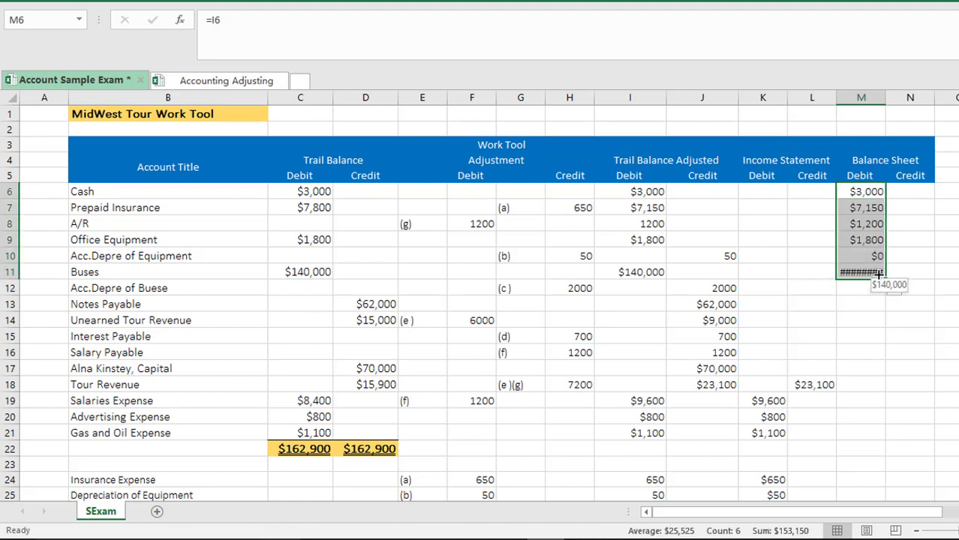
Step: Widen the Balance Sheet Debit column to fit its amounts and extend its formula down to the Acc.Depre of Buese row
left_click_drag(885, 97, 900, 98)
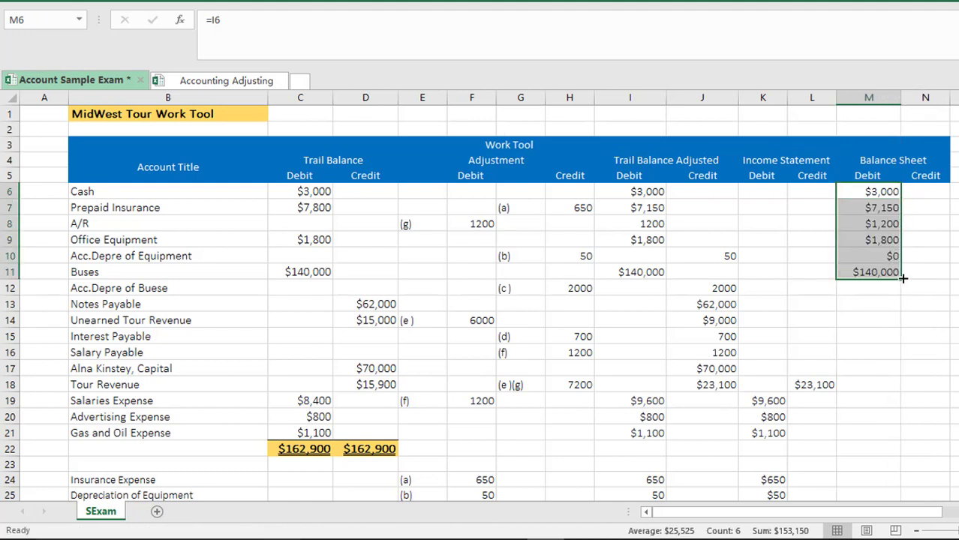
left_click_drag(903, 277, 905, 296)
left_click(925, 288)
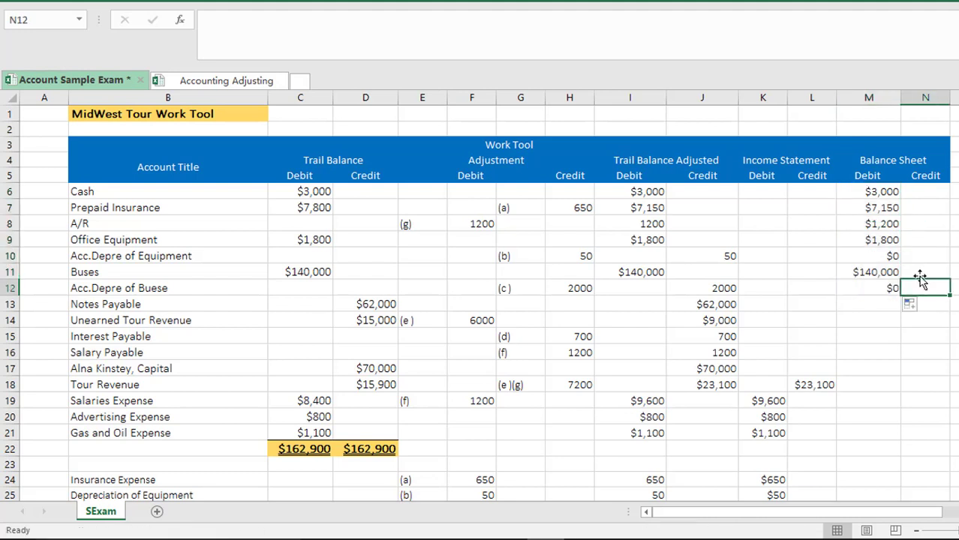
Step: Clear the Balance Sheet Debit cells of the Acc.Depre of Equipment and Acc.Depre of Buese rows
left_click(889, 256)
key("Delete")
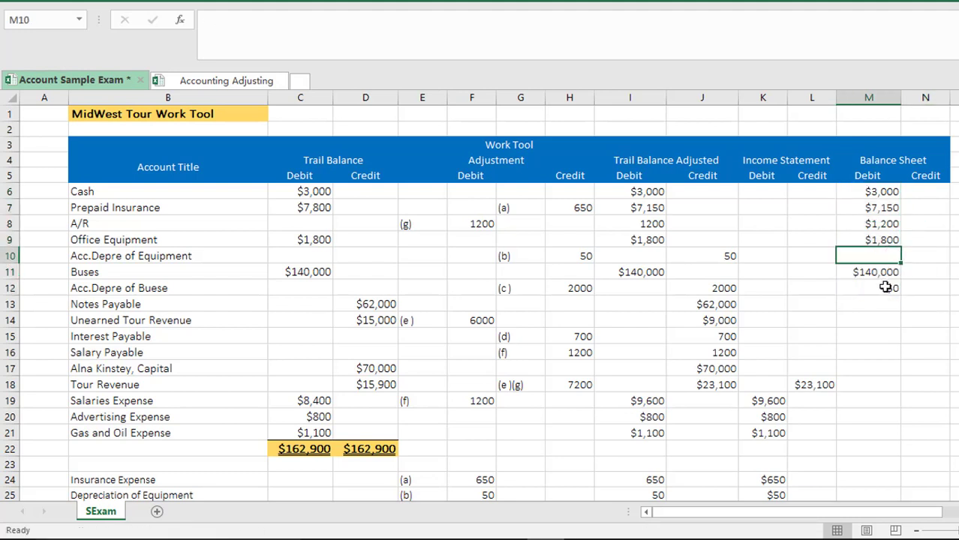
left_click(885, 287)
key("Delete")
Step: Carry Acc.Depre of Equipment's Trail Balance Adjusted credit over to the Balance Sheet Credit column with a reference to J10
left_click(917, 255)
type("=")
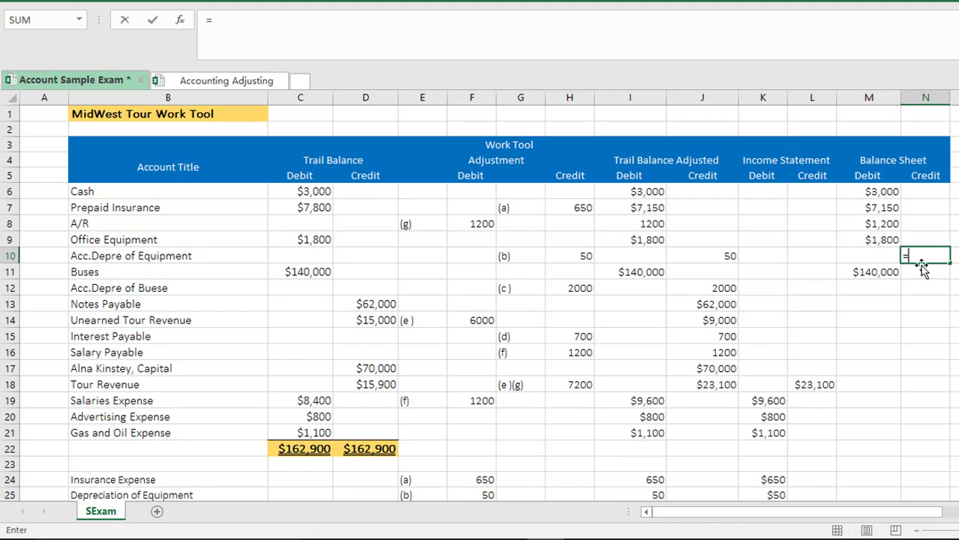
left_click(709, 255)
key("Return")
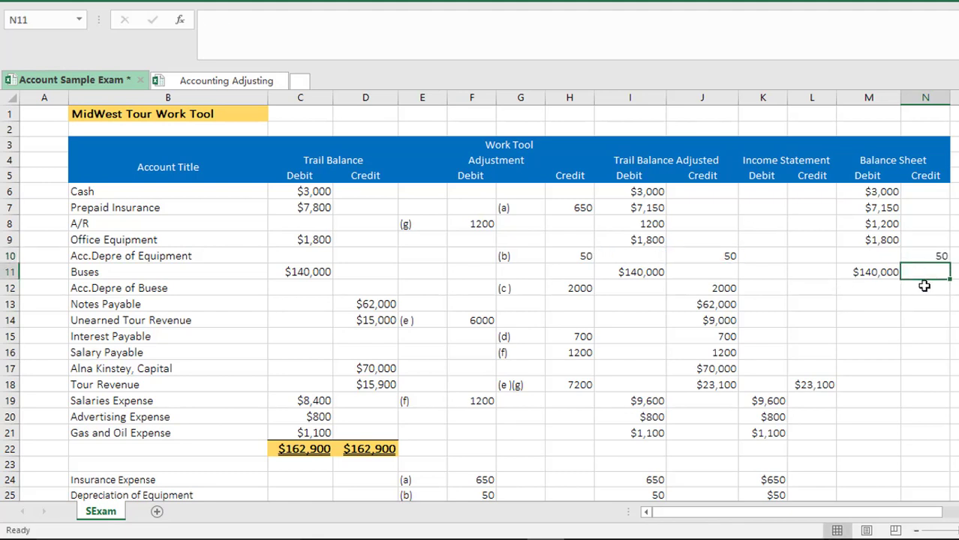
Step: Carry Acc.Depre of Buese's Trail Balance Adjusted credit over to the Balance Sheet Credit column with =J12
left_click(924, 286)
type("=")
left_click(724, 286)
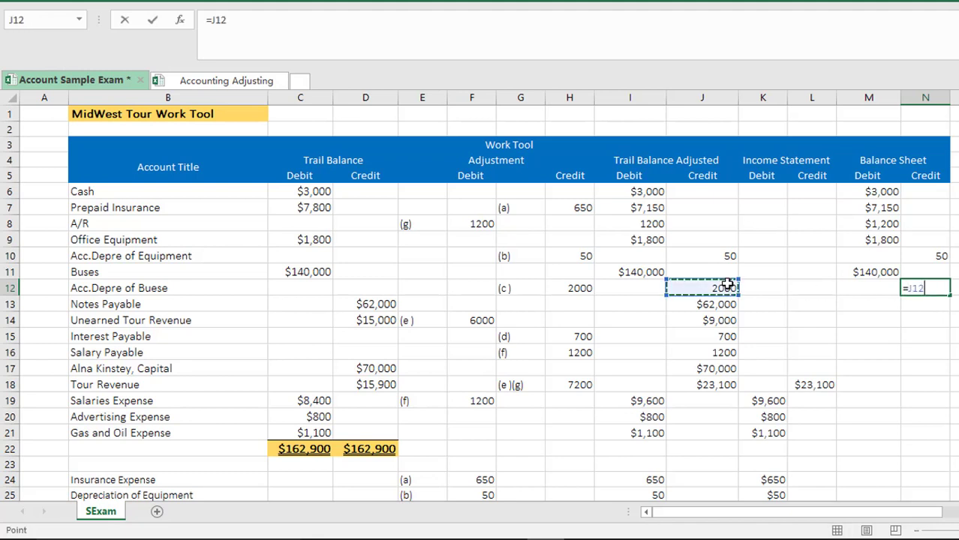
Step: Link the Balance Sheet credits in N12 and N13 to J12 and J13, and fill the N13 formula down through N16
key("Return")
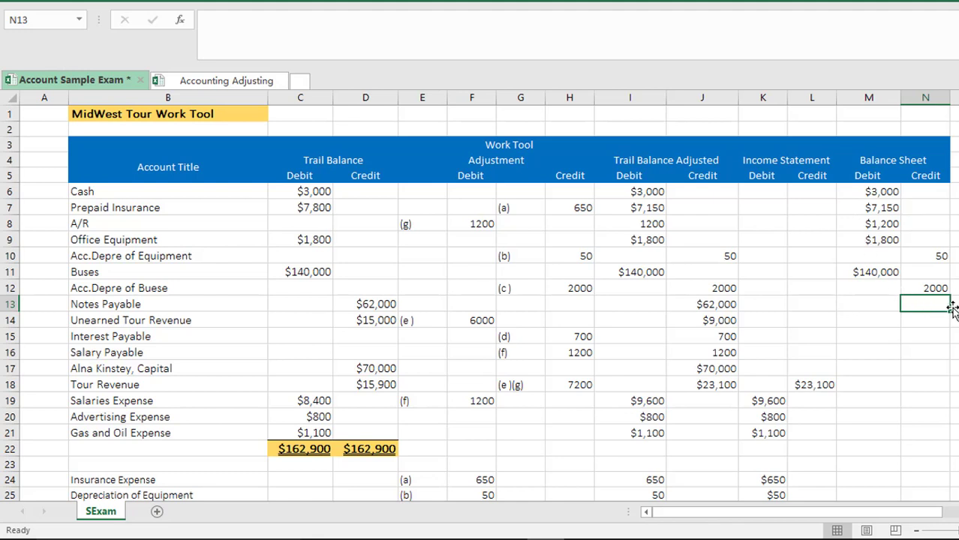
type("=")
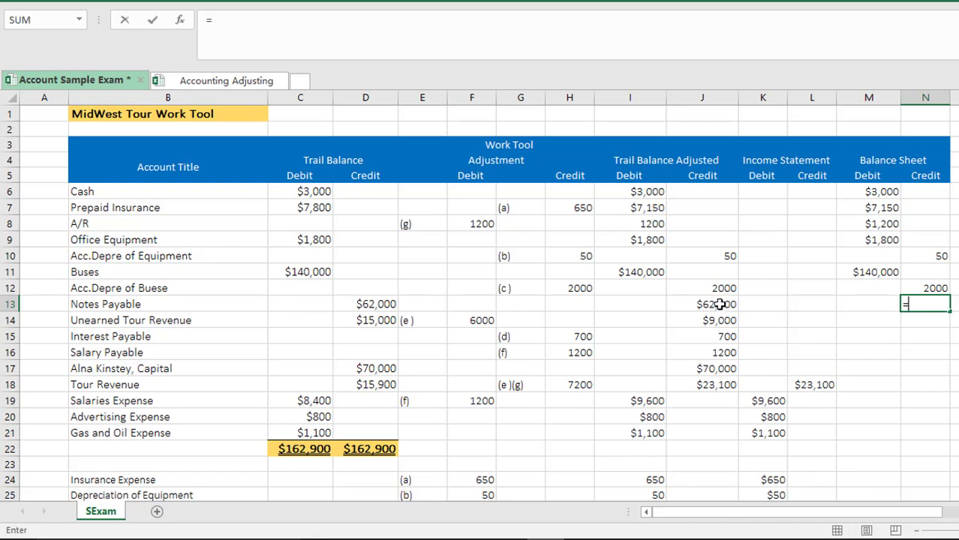
left_click(717, 304)
key("Return")
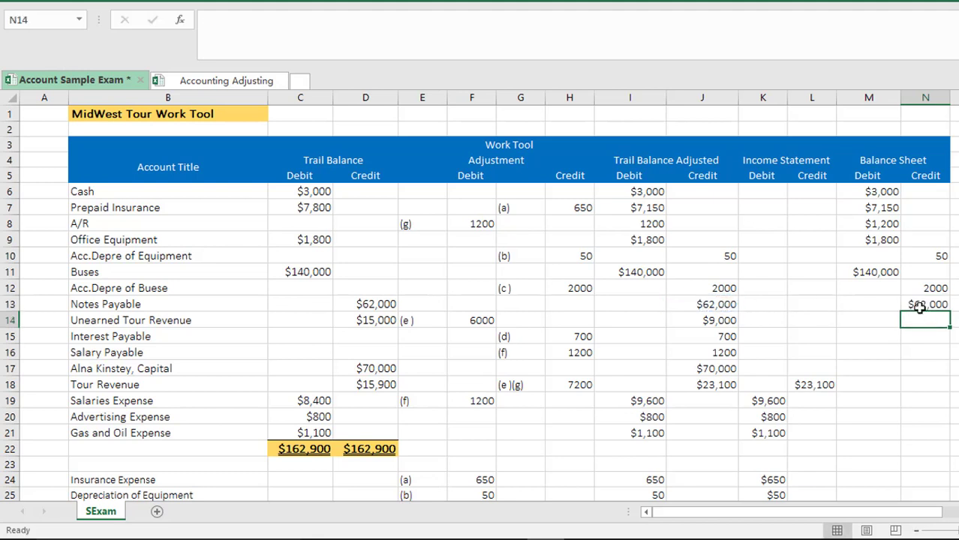
left_click(942, 306)
left_click_drag(950, 313, 951, 355)
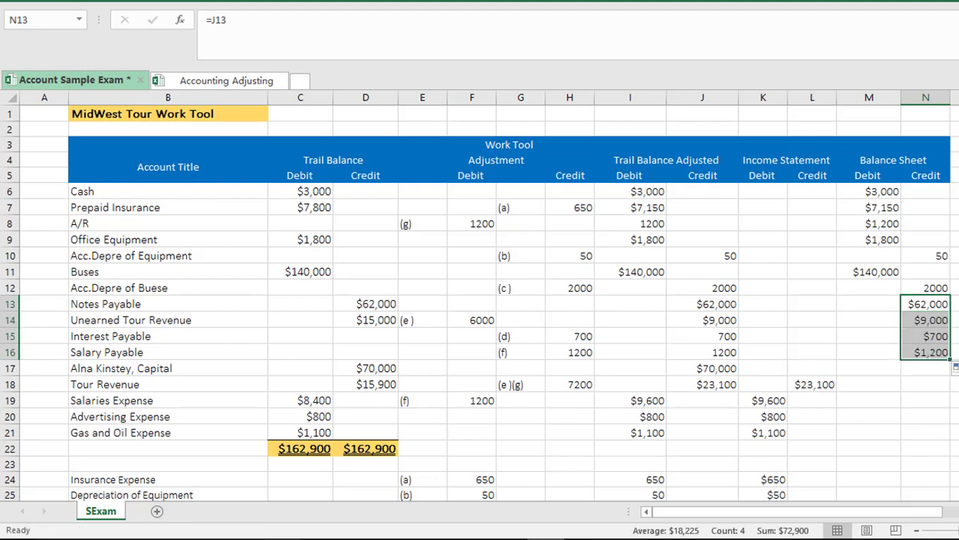
Step: Link the owner's capital Balance Sheet credit in N17 to the adjusted trial balance credit in J17
left_click(915, 368)
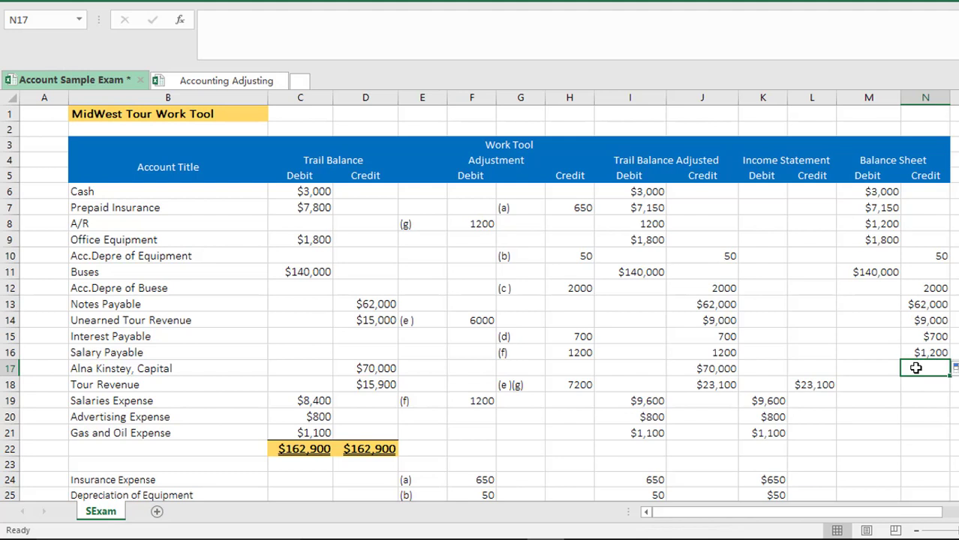
type("=")
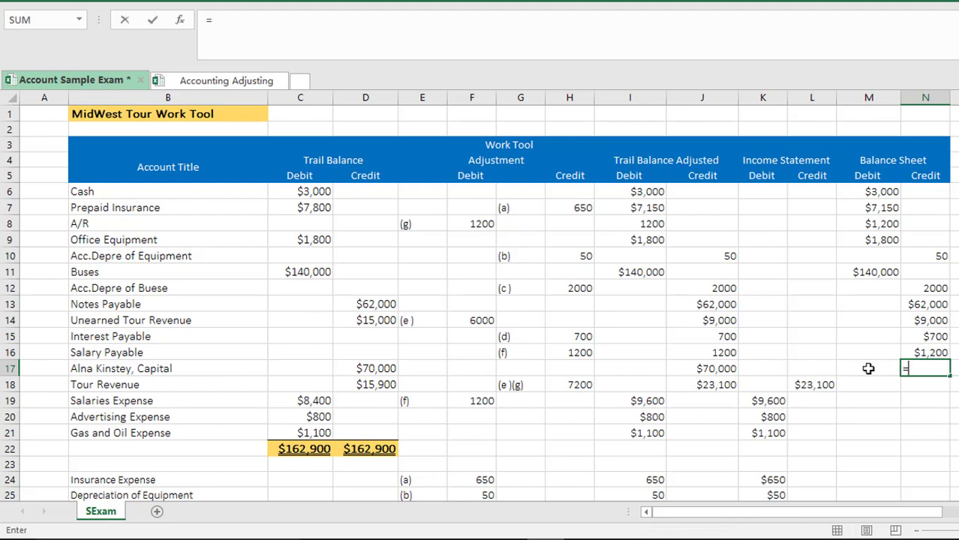
left_click(709, 368)
key("Return")
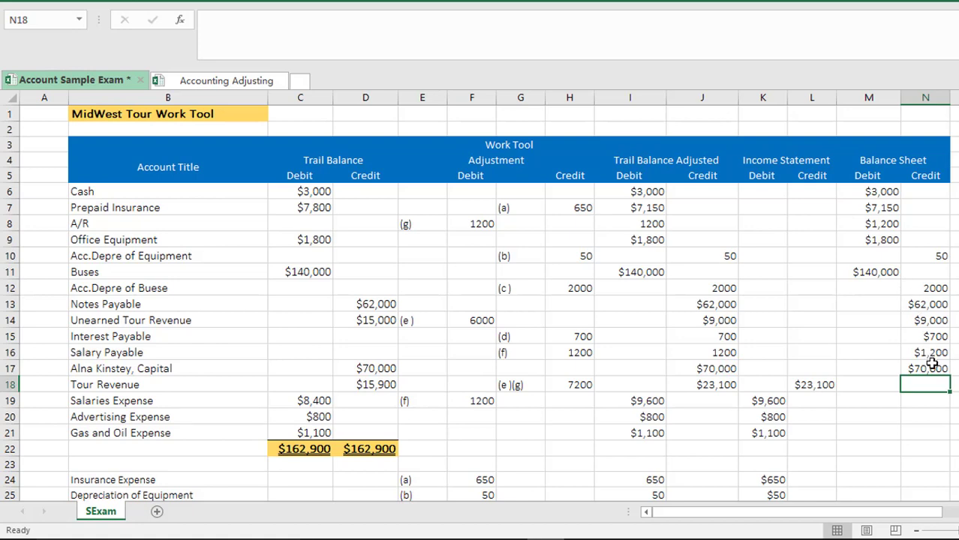
Step: Total the Balance Sheet debit column in M28 with a SUM of M6:M27
scroll(930, 367, "down", 3)
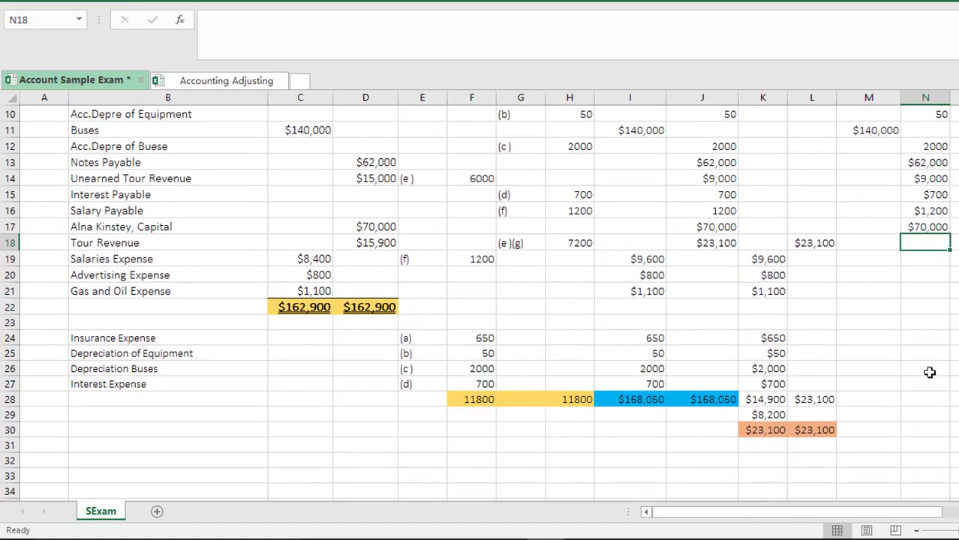
left_click(874, 397)
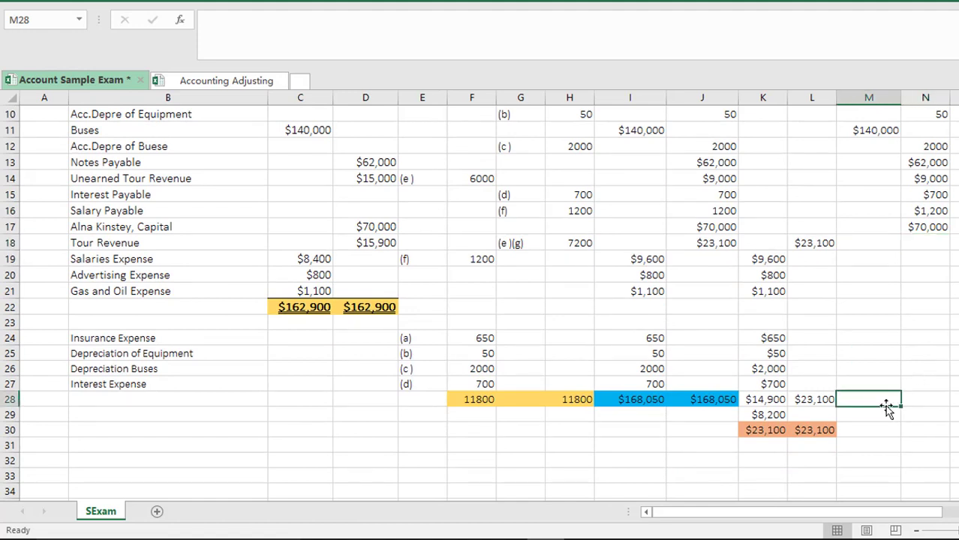
type("=sum")
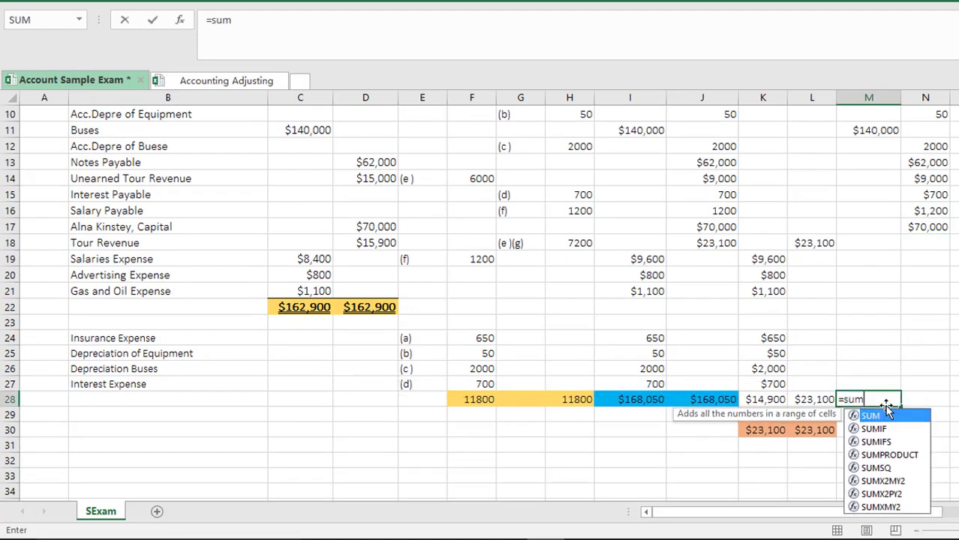
key("Tab")
left_click_drag(886, 383, 867, 191)
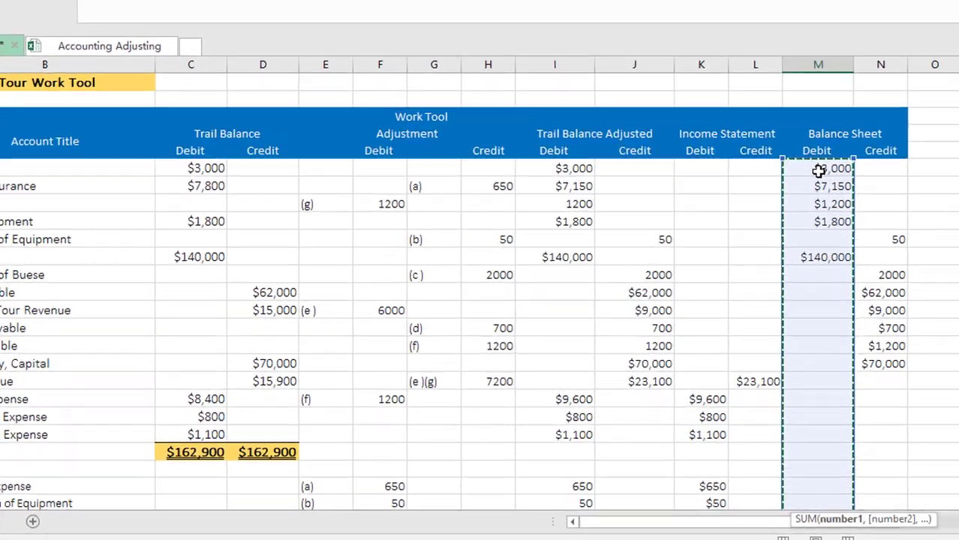
key("Return")
Step: Copy the M28 total formula across to N28 and widen column N to fit the credit total
left_click(762, 370)
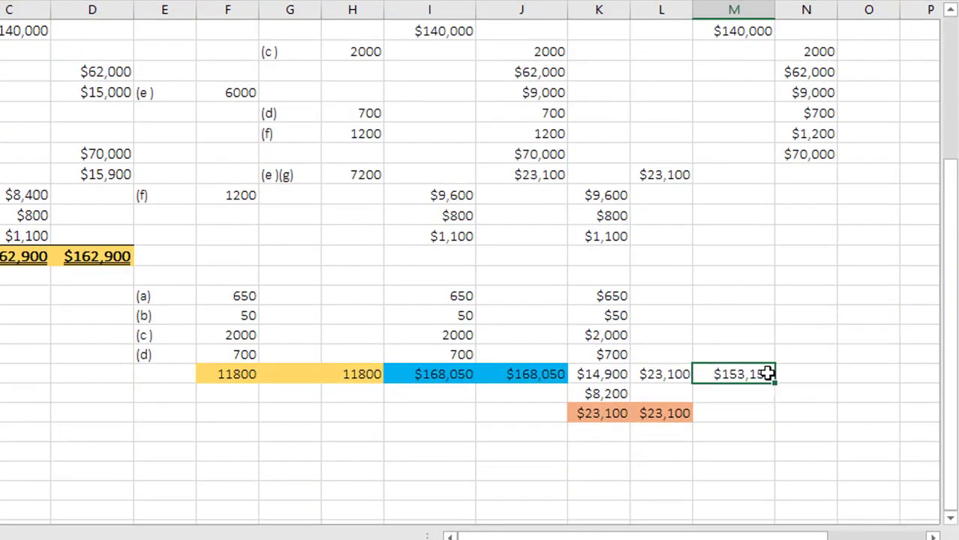
left_click_drag(778, 382, 819, 378)
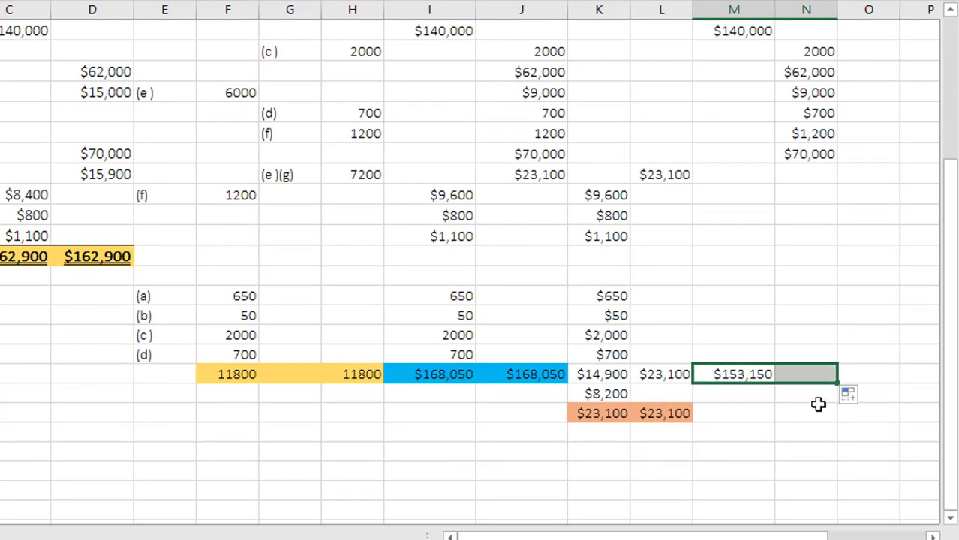
left_click_drag(837, 9, 852, 17)
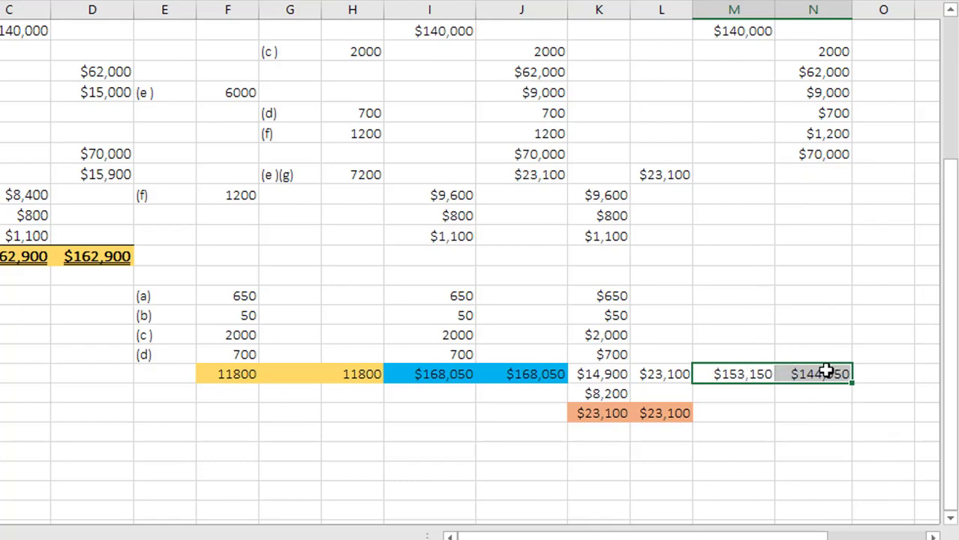
scroll(825, 370, "up", 2)
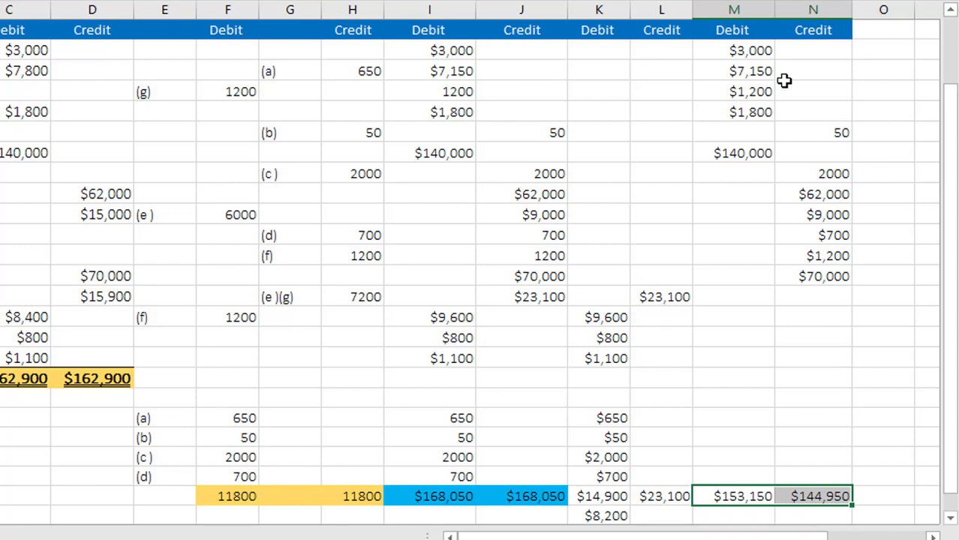
left_click_drag(751, 54, 766, 137)
left_click_drag(840, 156, 839, 166)
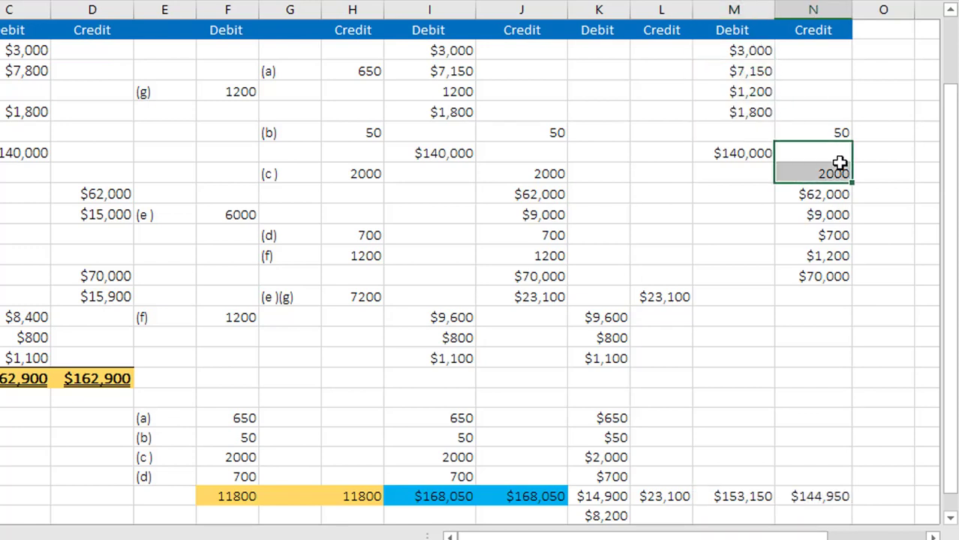
left_click(834, 278)
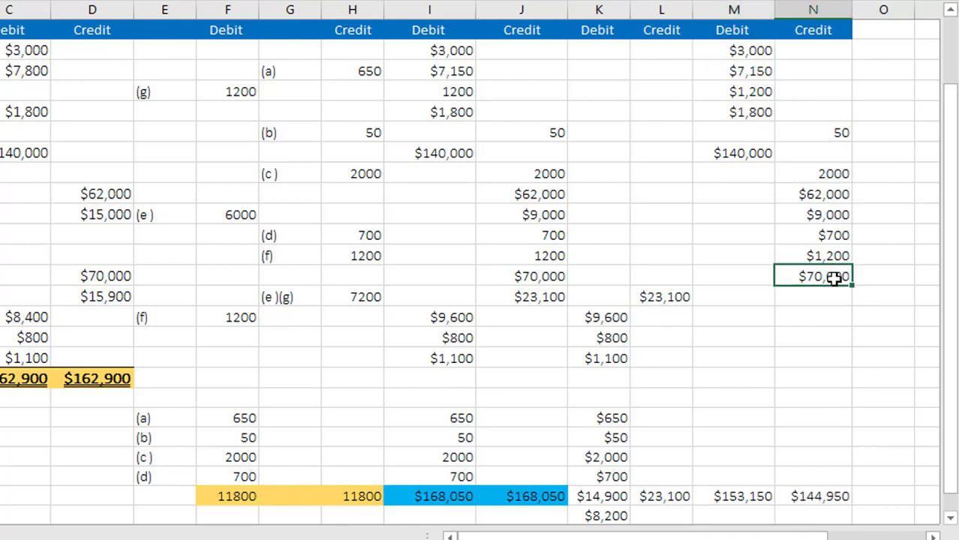
Step: Link N29, under the Balance Sheet credit total, to the Income Statement balancing amount in K29
scroll(834, 278, "down", 1)
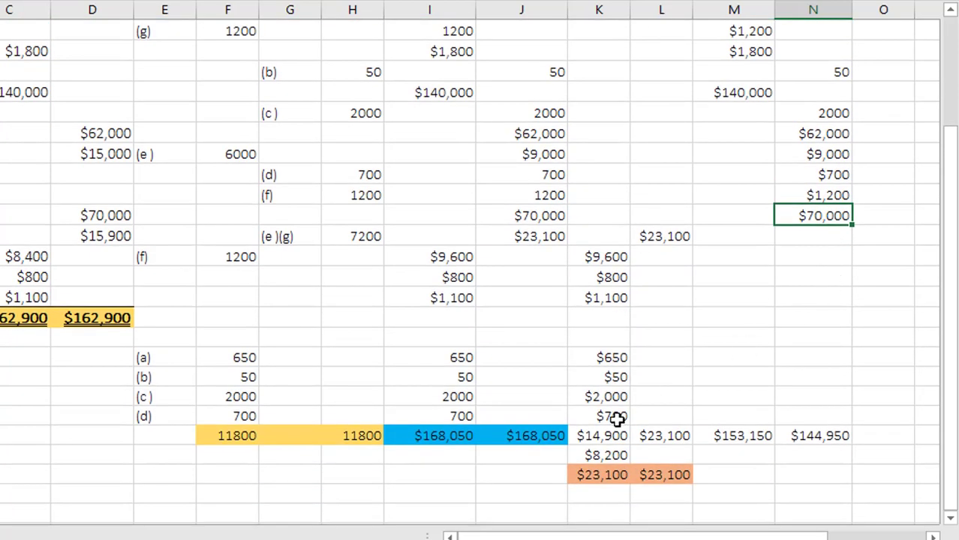
left_click(606, 456)
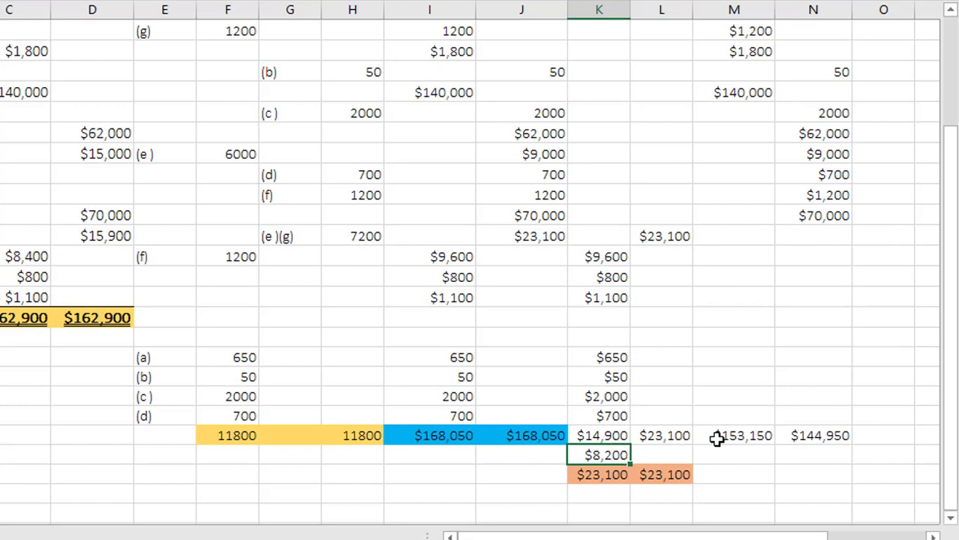
left_click(815, 447)
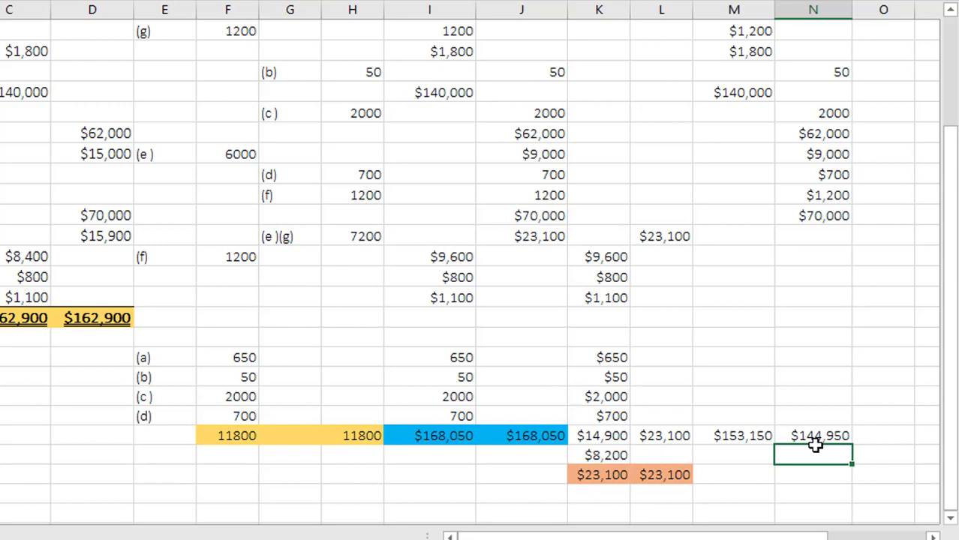
type("=")
left_click(609, 454)
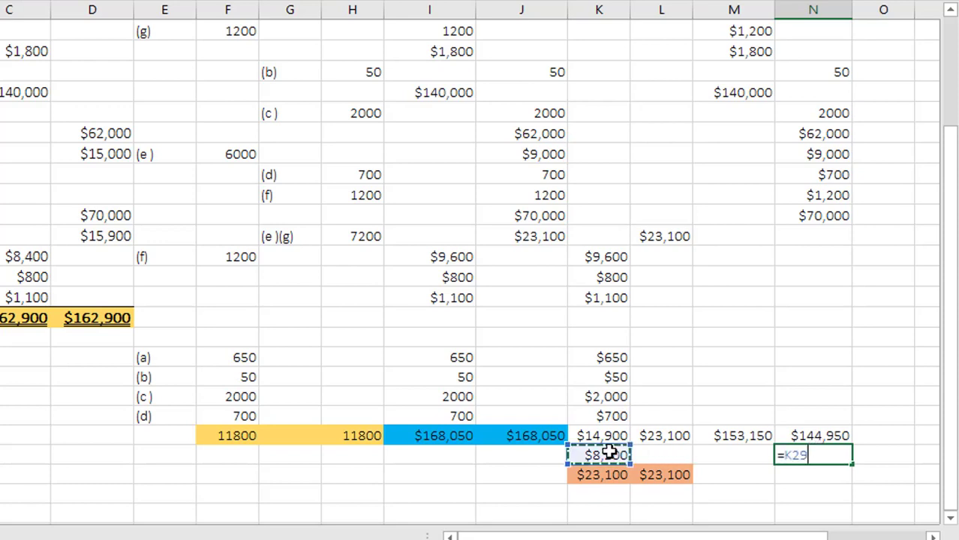
key("Return")
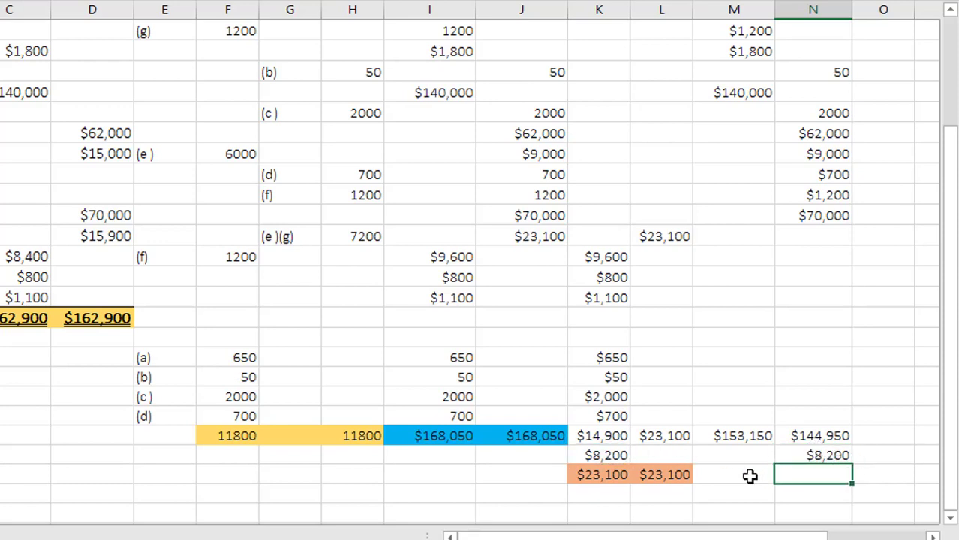
Step: Add the final Balance Sheet debit total in M30 as the SUM of M28:M29
left_click(747, 474)
type("=s")
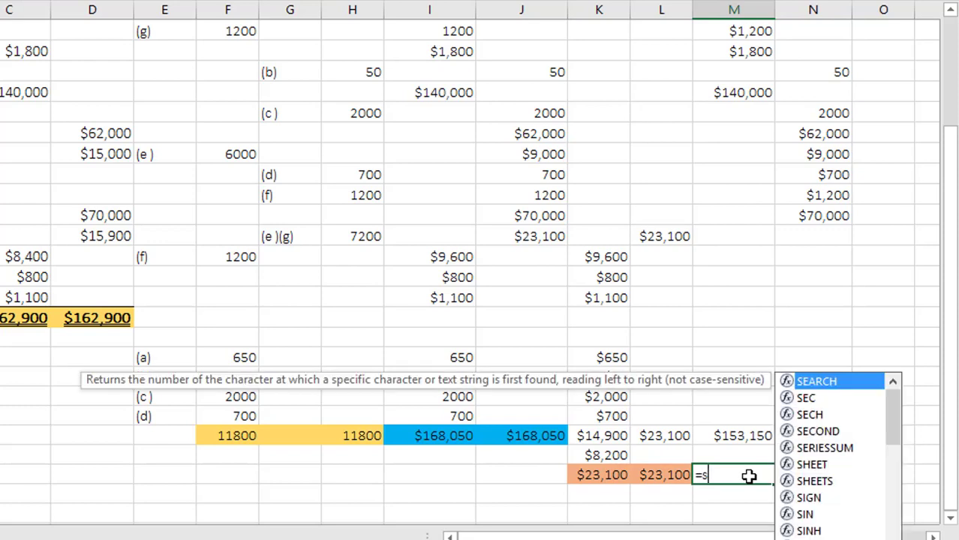
type("um")
key("Tab")
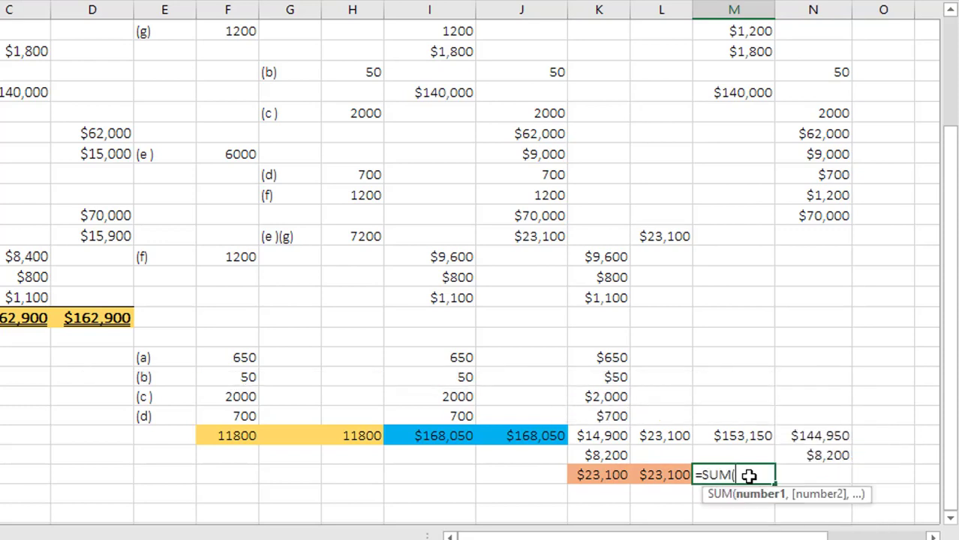
left_click_drag(722, 433, 726, 449)
key("Return")
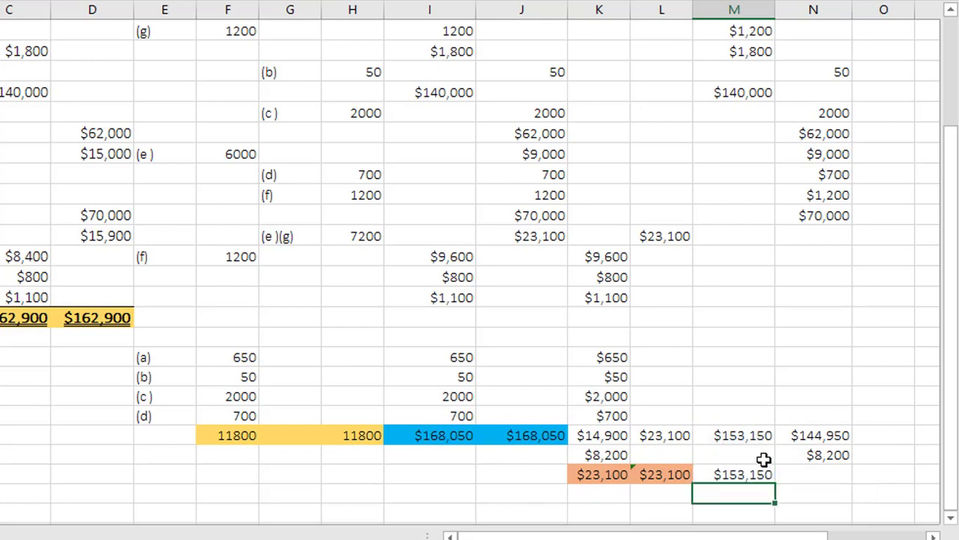
Step: Copy the M30 total formula to N30 and shade both cells light orange
left_click(757, 475)
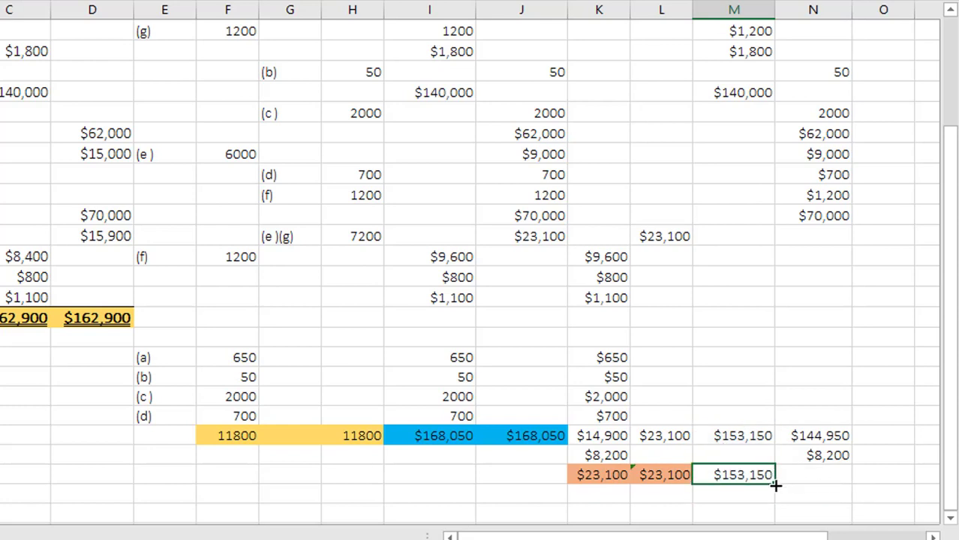
left_click_drag(775, 487, 821, 477)
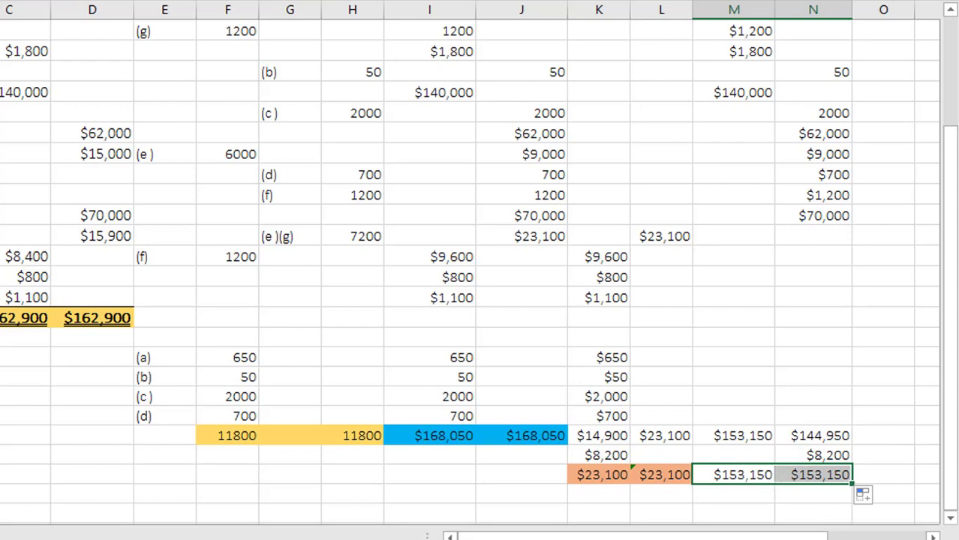
key("Escape")
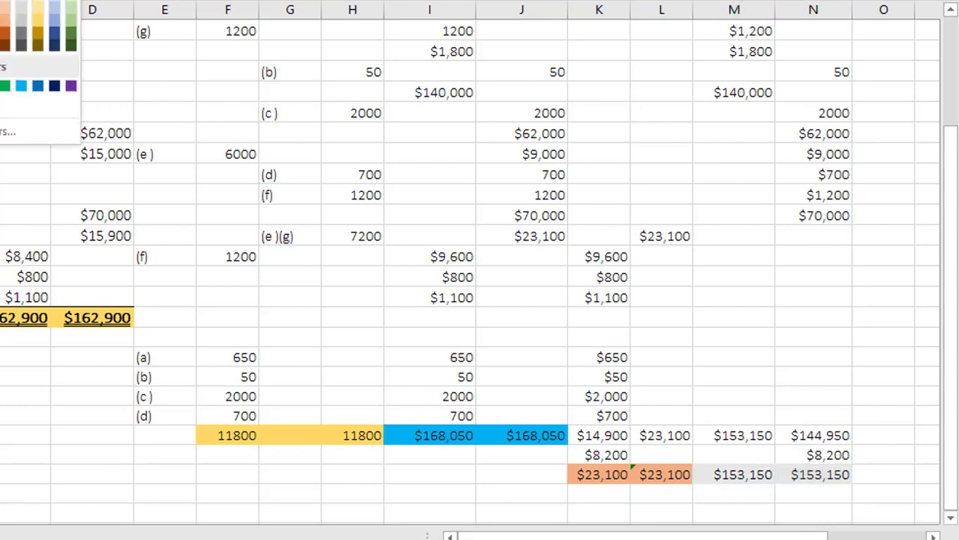
left_click(7, 15)
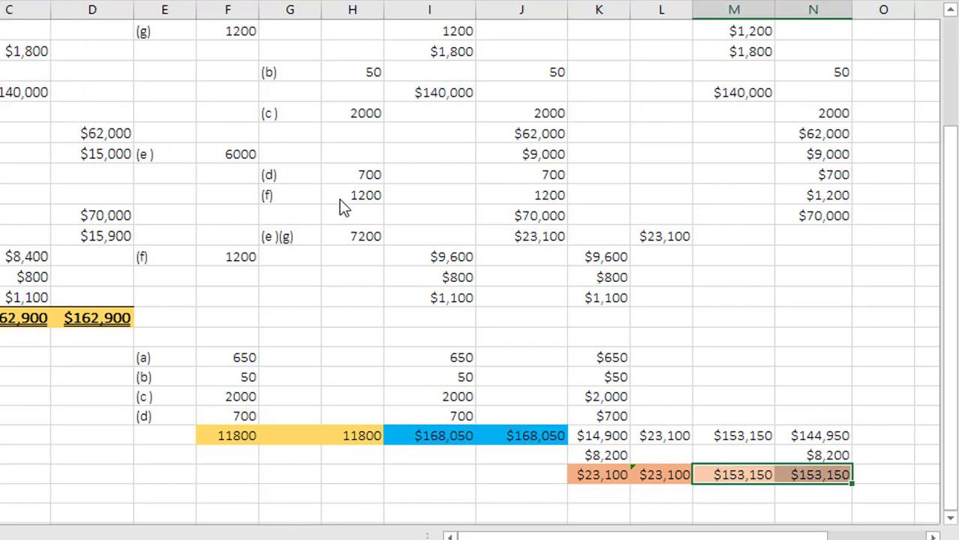
scroll(413, 240, "up", 1)
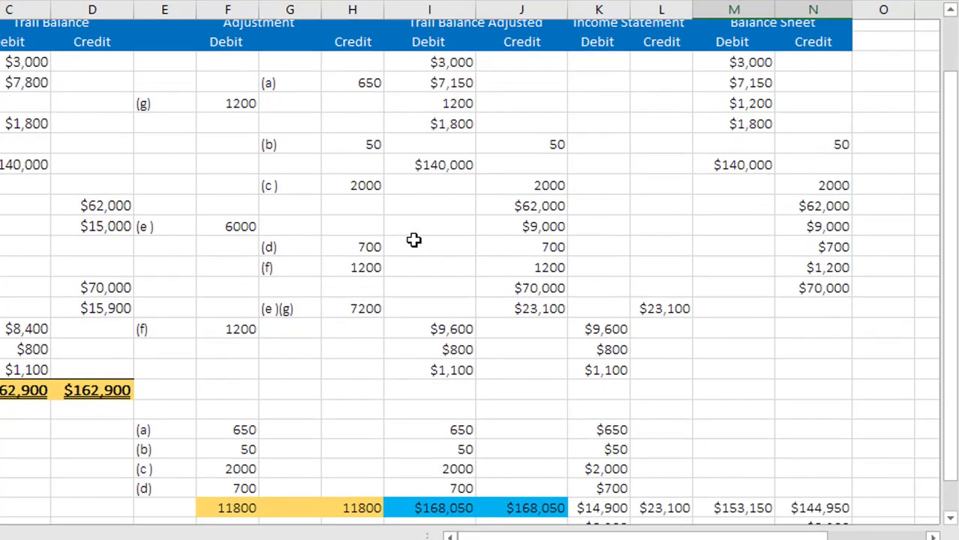
scroll(414, 240, "down", 2)
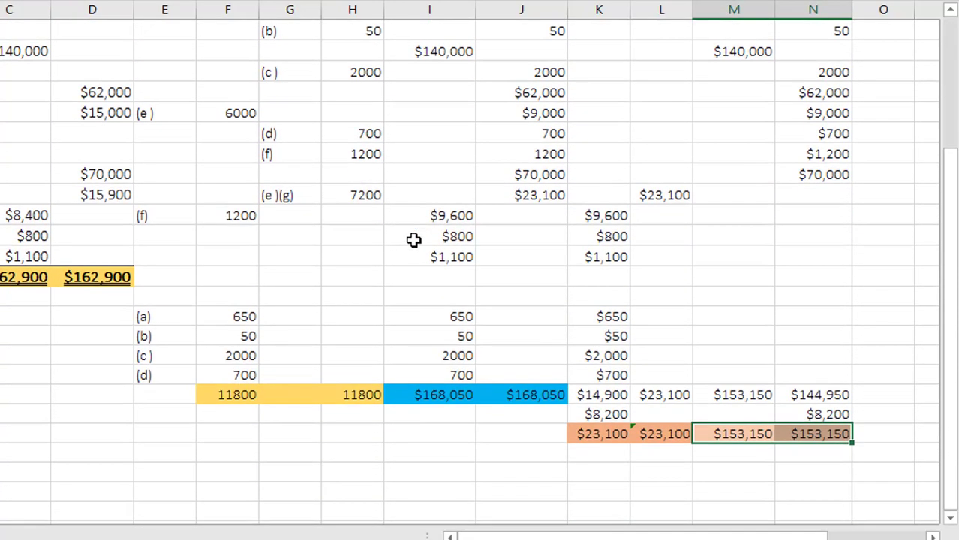
scroll(413, 240, "up", 2)
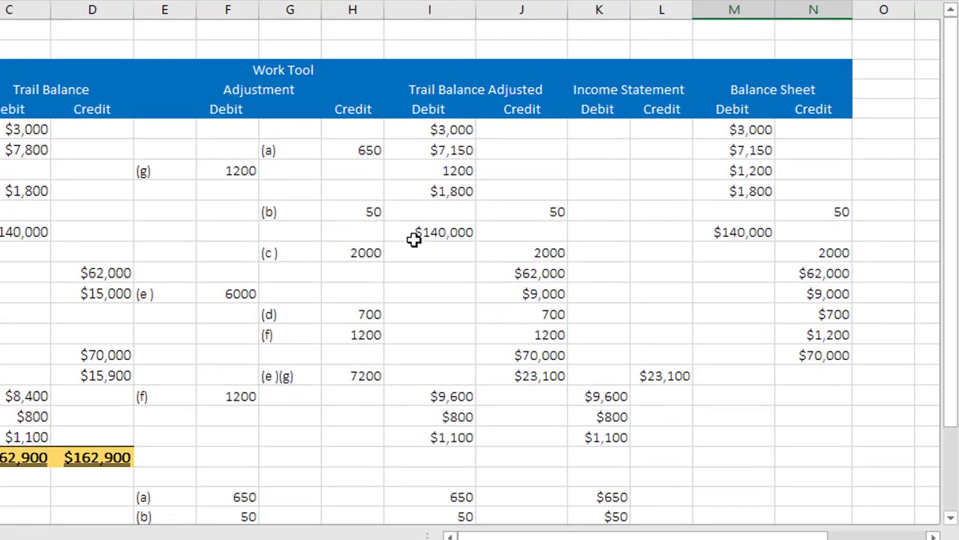
scroll(413, 240, "down", 3)
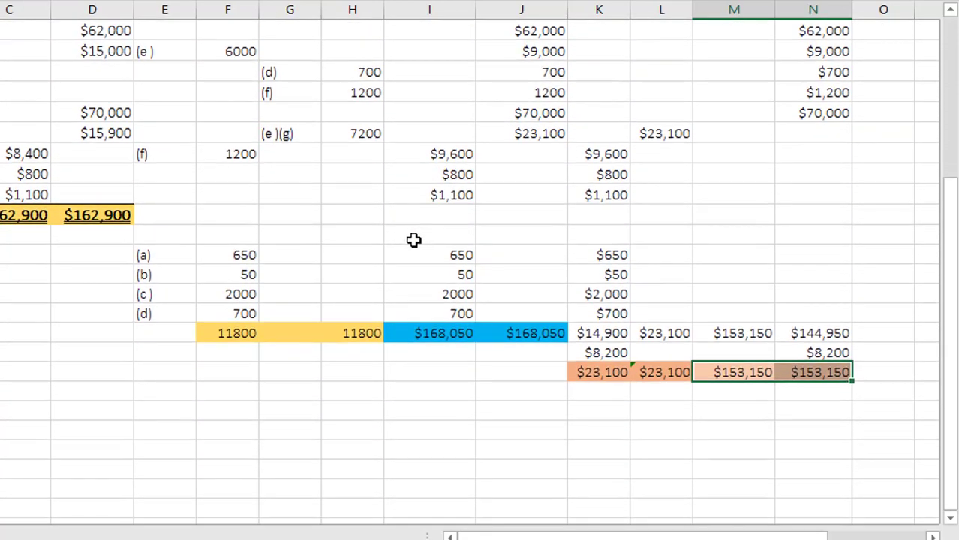
Step: Enter the title "MidWest Tour" in S2, in the empty area beyond the worksheet's Balance Sheet columns
scroll(414, 240, "up", 4)
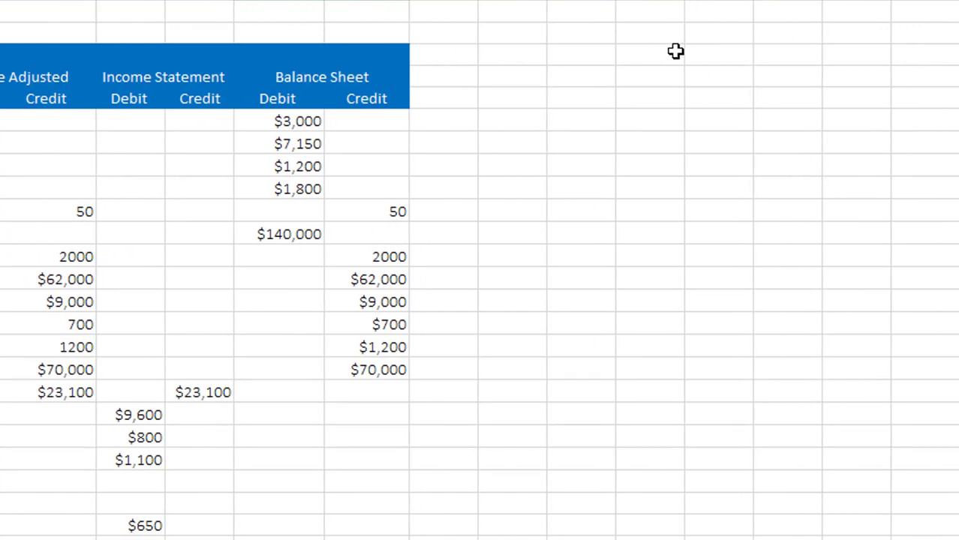
left_click(693, 33)
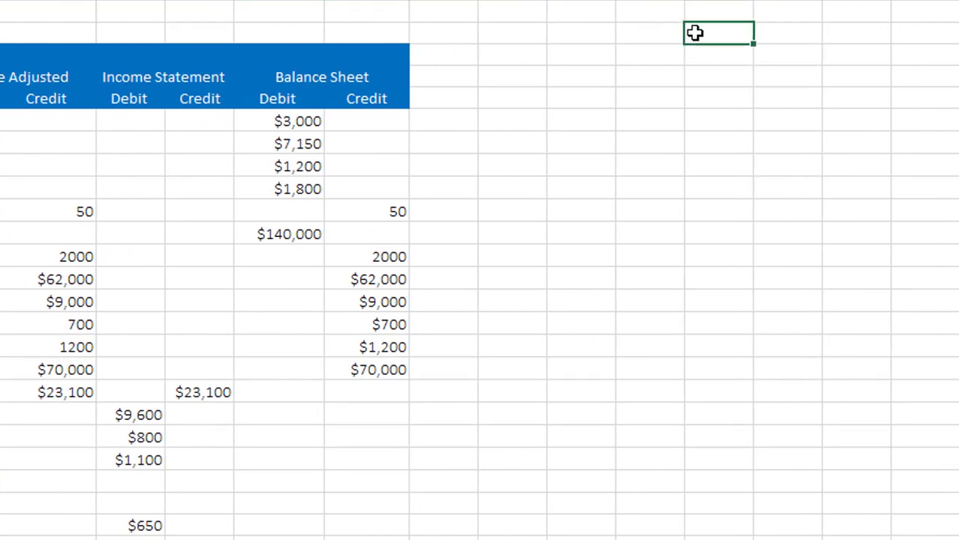
type("Mid")
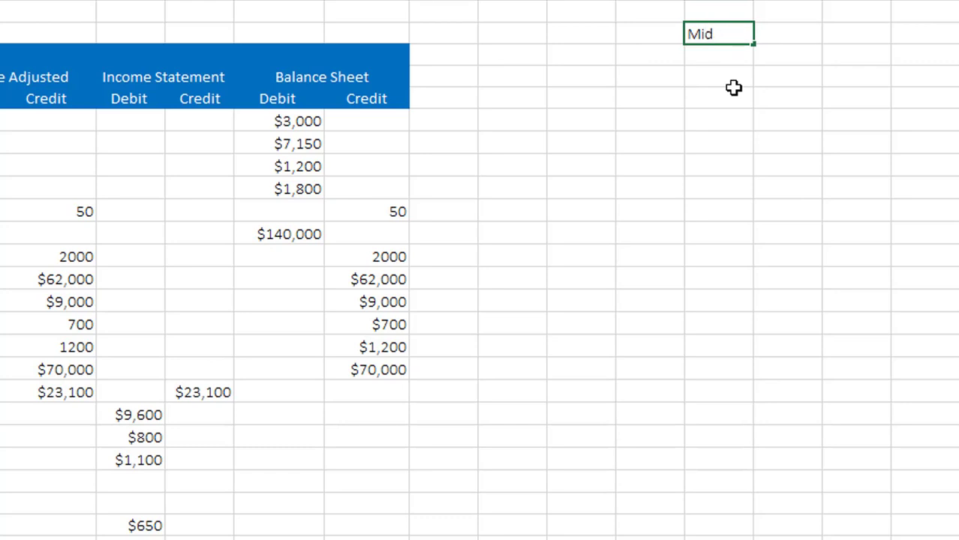
type("eWest Tour")
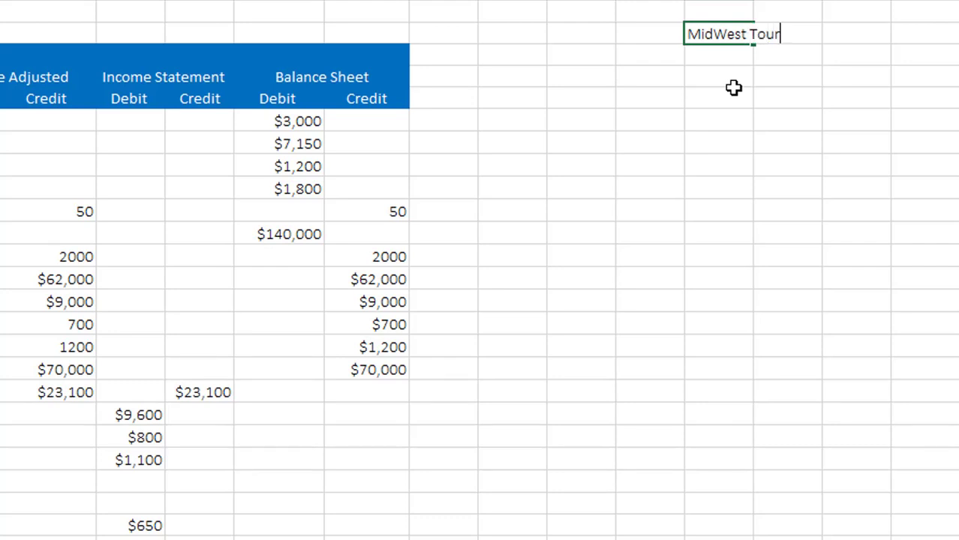
key("Return")
Step: Add the subtitle "Income Statement" in S3 and the date 30 June 2018 in S4 below the title
type("I")
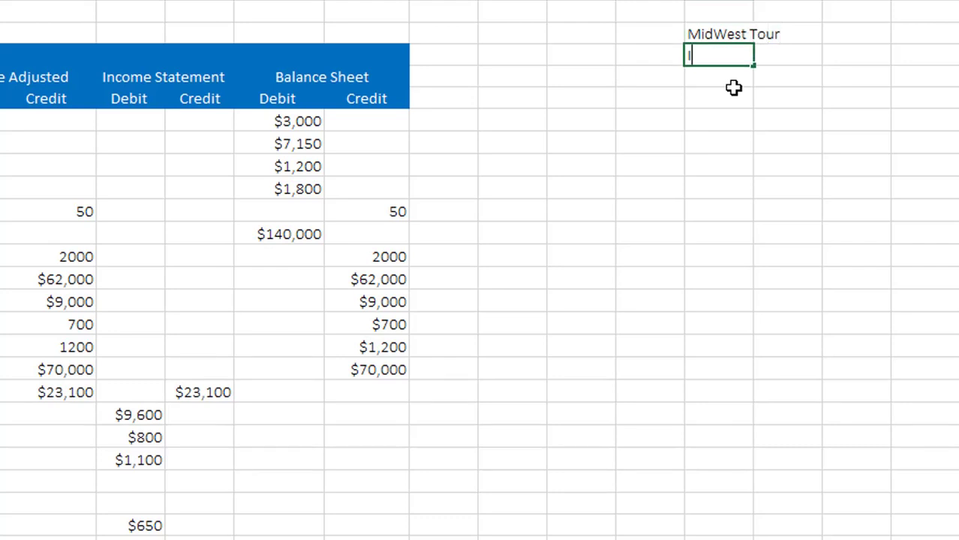
type("nvome")
key("BackSpace")
key("BackSpace")
key("BackSpace")
key("BackSpace")
type("come ")
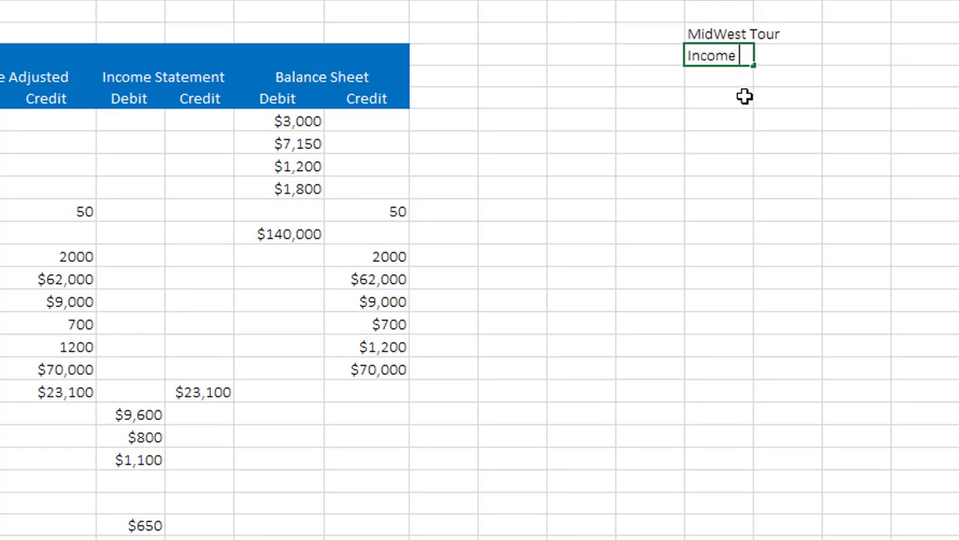
type("Statement")
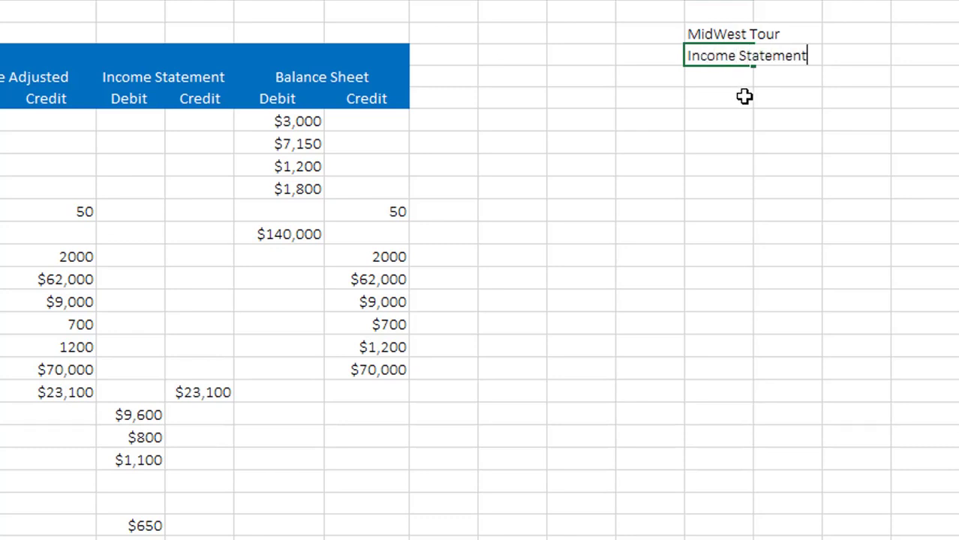
key("Return")
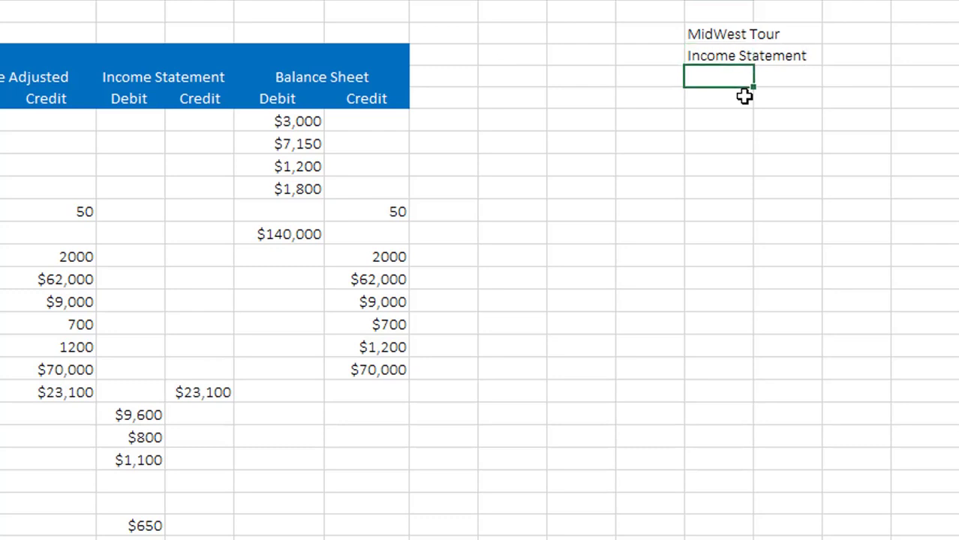
type("30 June 2018")
key("Return")
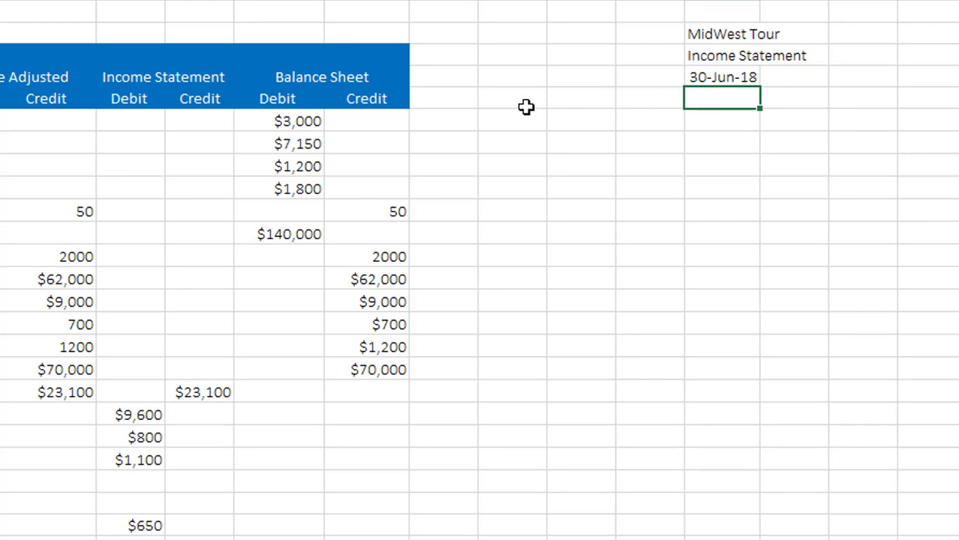
Step: Enter the section heading "Revenue" in Q6 and the label "Tour Revenue" in R7
left_click(558, 119)
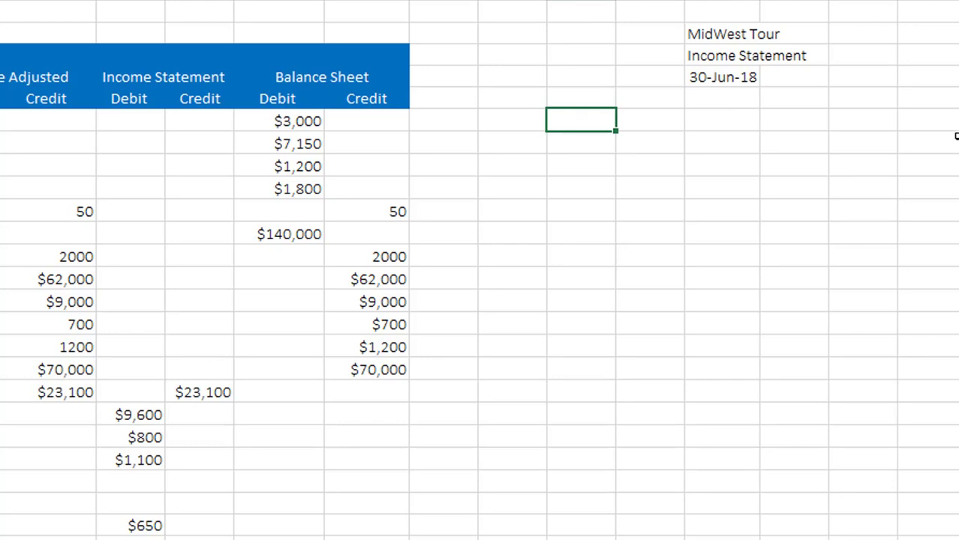
type("Revenue")
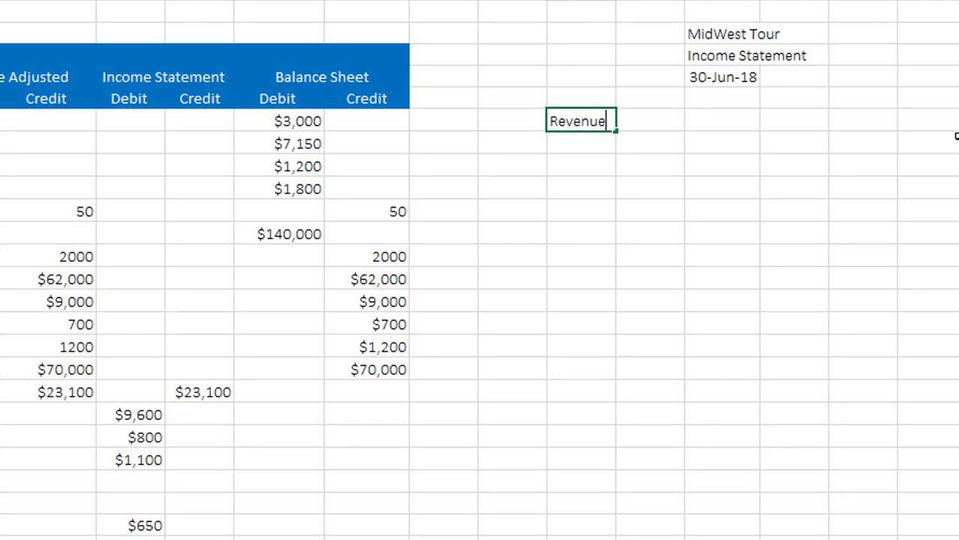
key("Right")
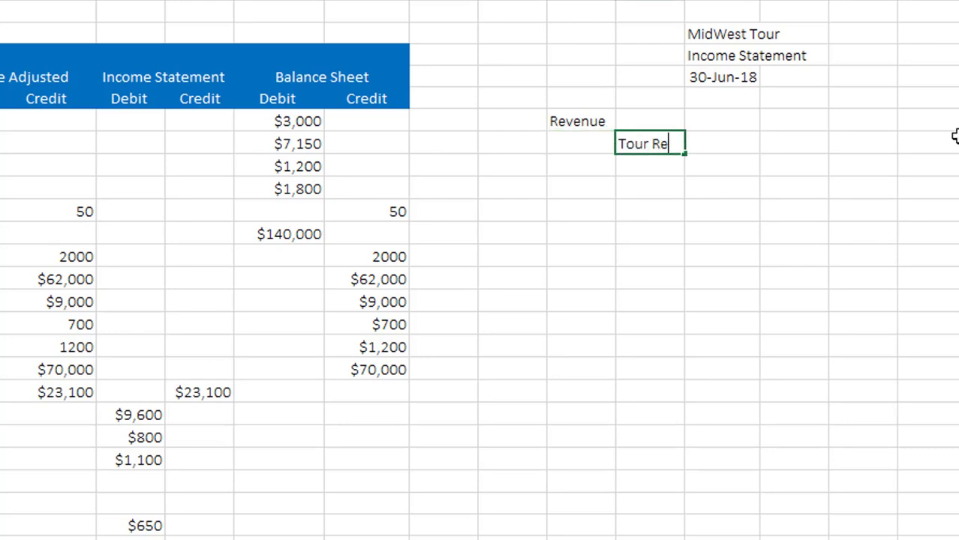
type("Tour Revenu")
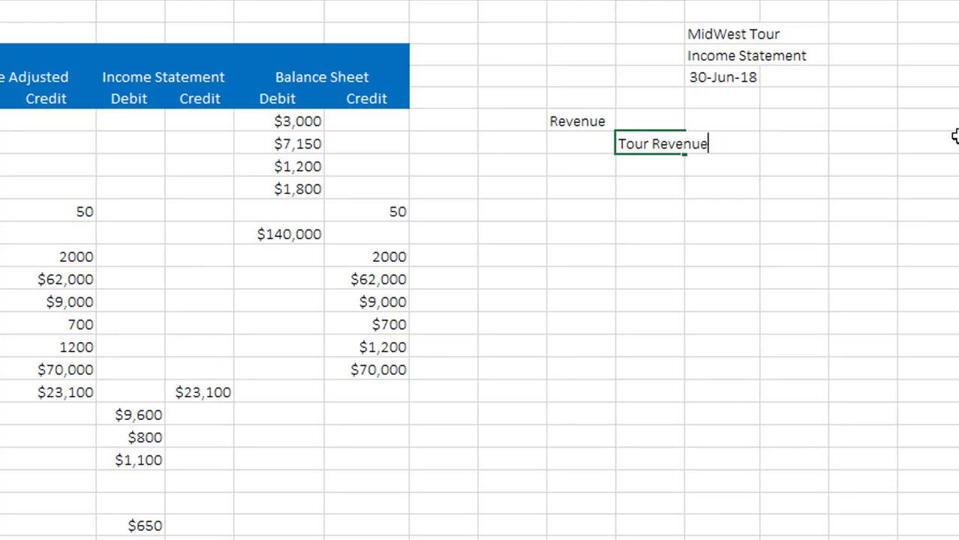
type("e")
Step: Link the Tour Revenue amount in U7 to the Income Statement credit in L18
key("Right")
key("Right")
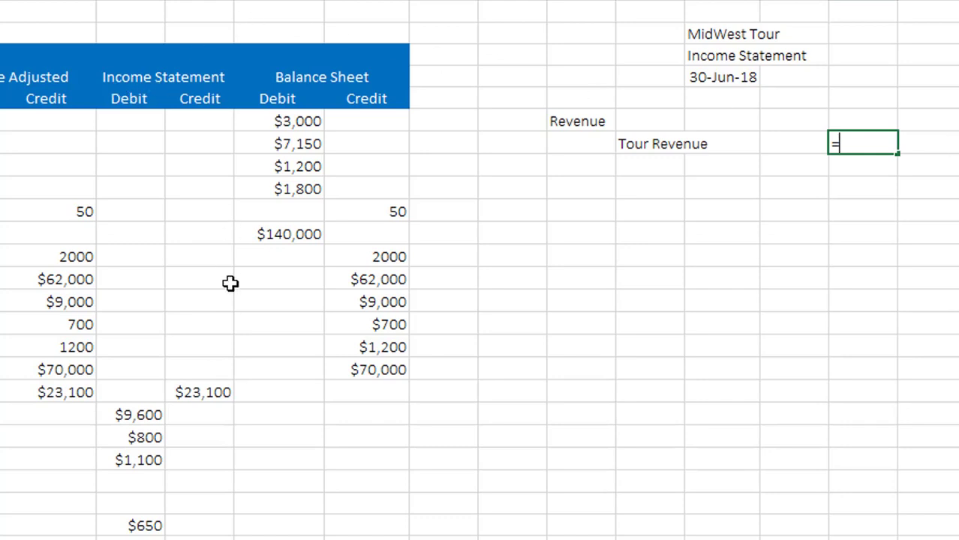
left_click(214, 391)
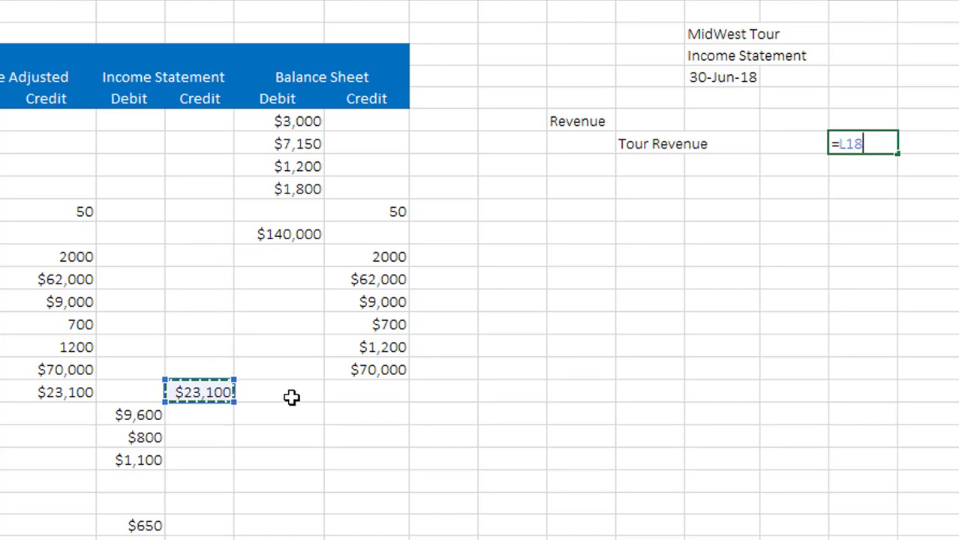
key("Return")
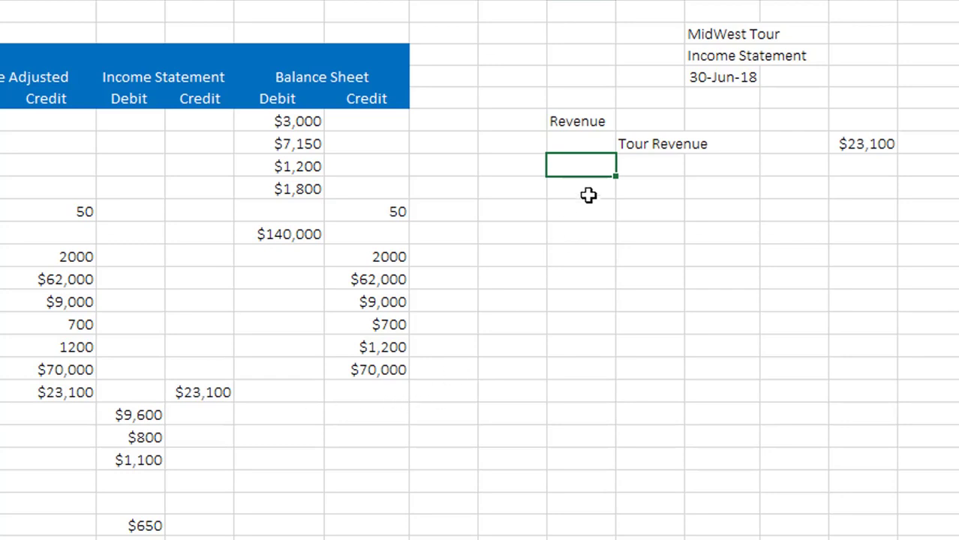
Step: Add the label "Total Revenue" in R8 and link its amount in V8 to the Tour Revenue amount in U7
left_click(635, 170)
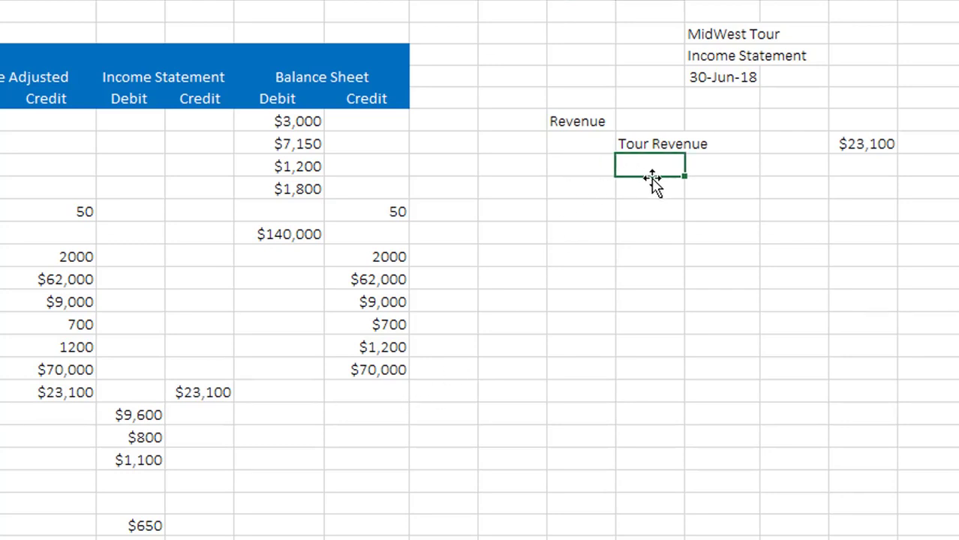
type("Total Revenu")
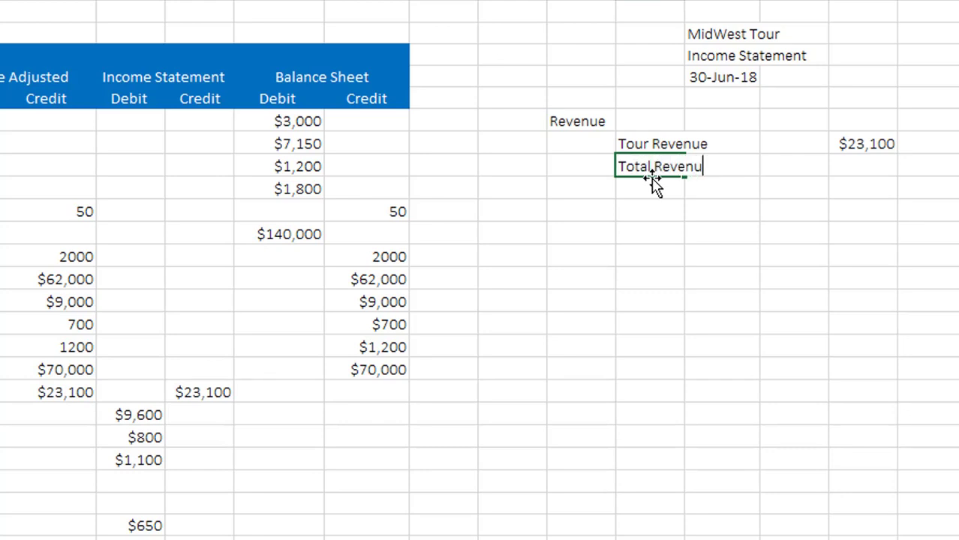
key("Tab")
key("Tab")
key("Tab")
key("Tab")
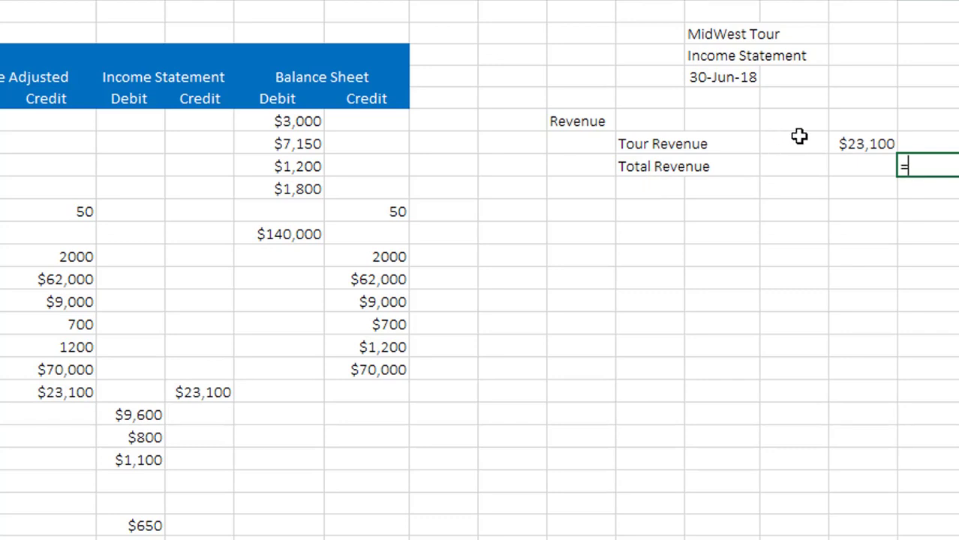
left_click(849, 143)
key("Return")
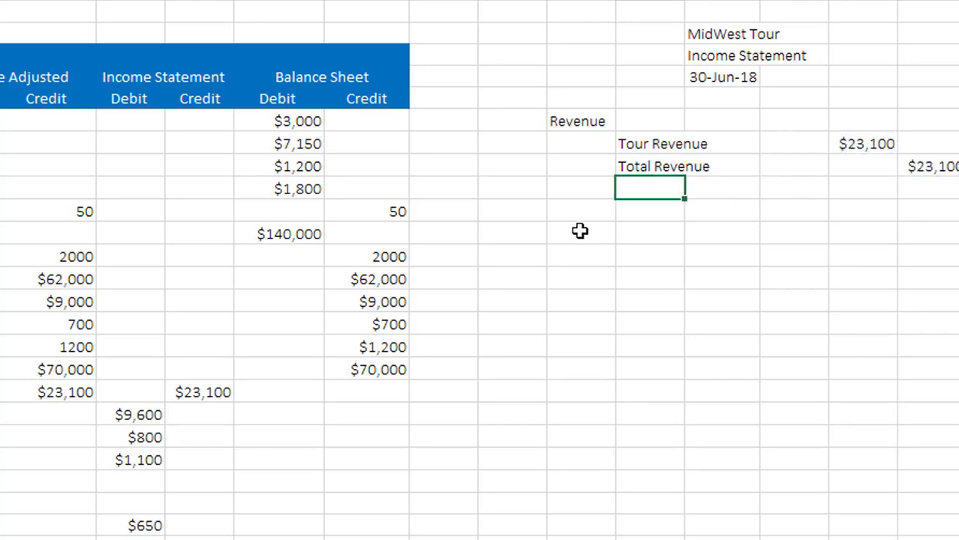
Step: Enter the section heading "Epense" in Q9 below the revenue section
left_click(568, 193)
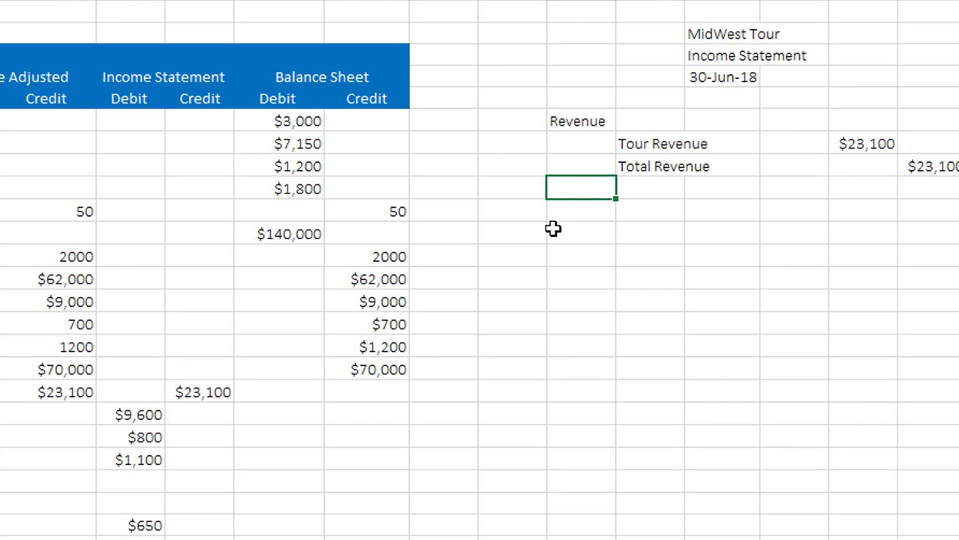
type("Epense")
key("Tab")
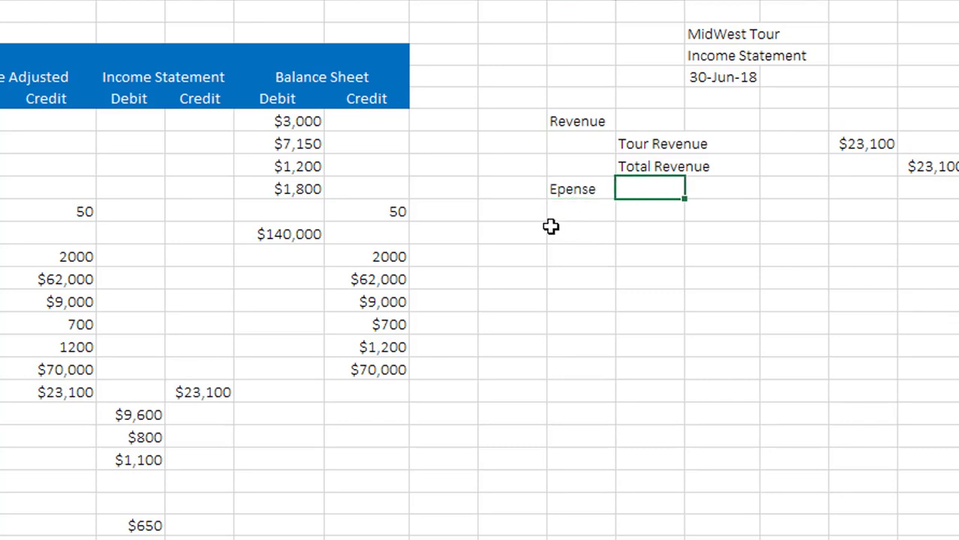
key("Return")
Step: Link R10, the first expense label, to the Salaries Expense account title in B19
key("Tab")
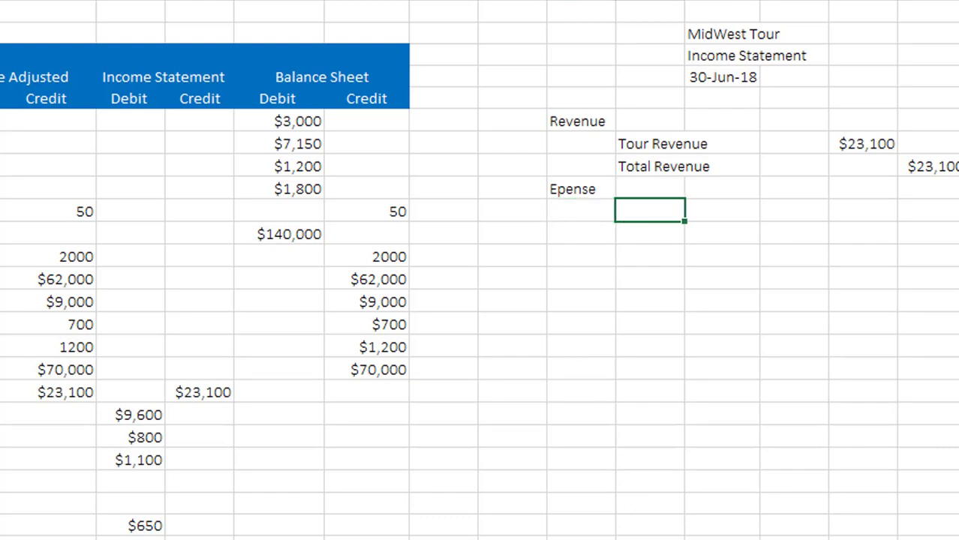
scroll(479, 300, "left", 5)
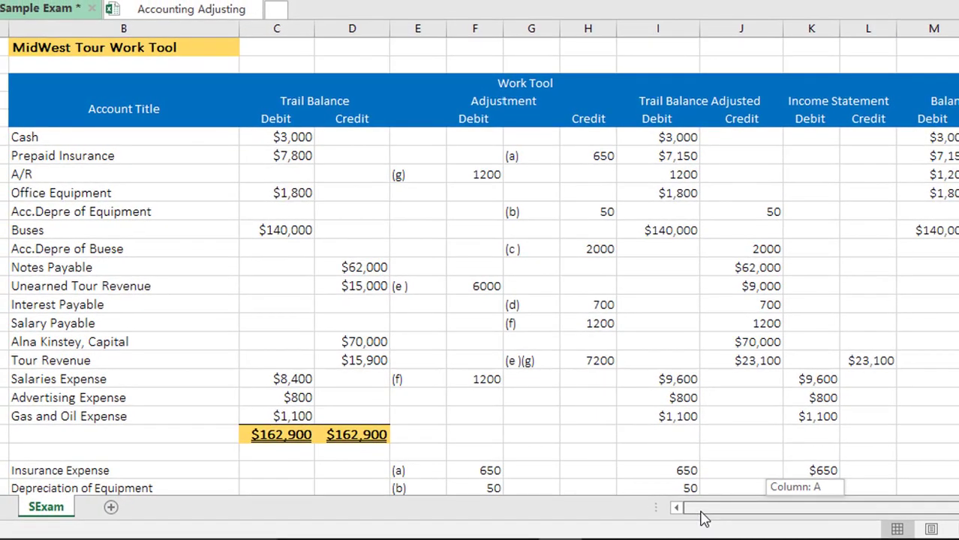
left_click_drag(705, 517, 761, 512)
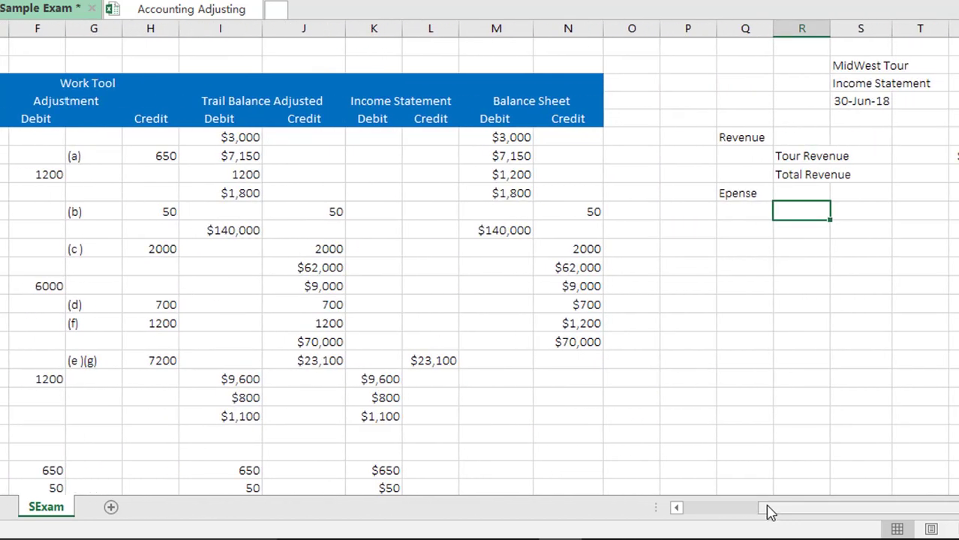
type("=")
left_click_drag(839, 515, 729, 523)
left_click(123, 379)
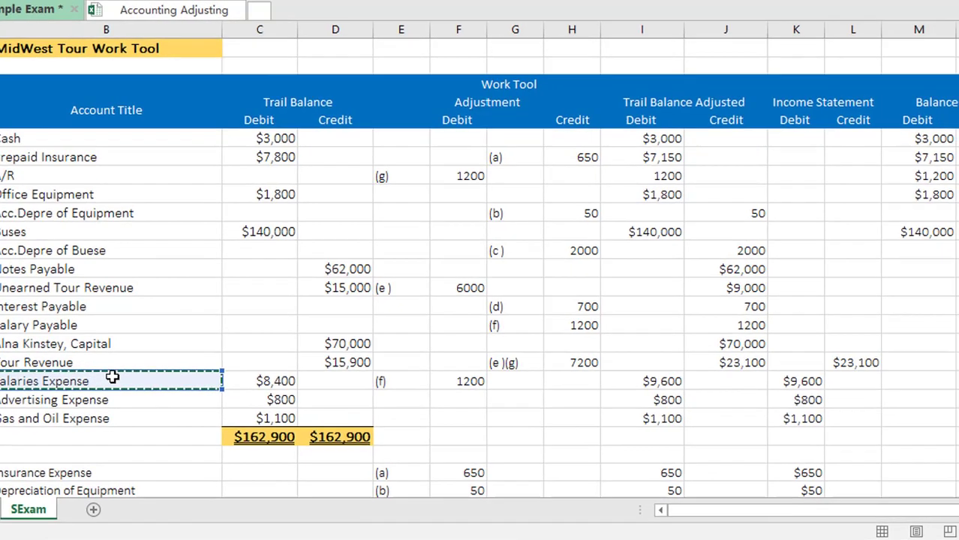
key("Return")
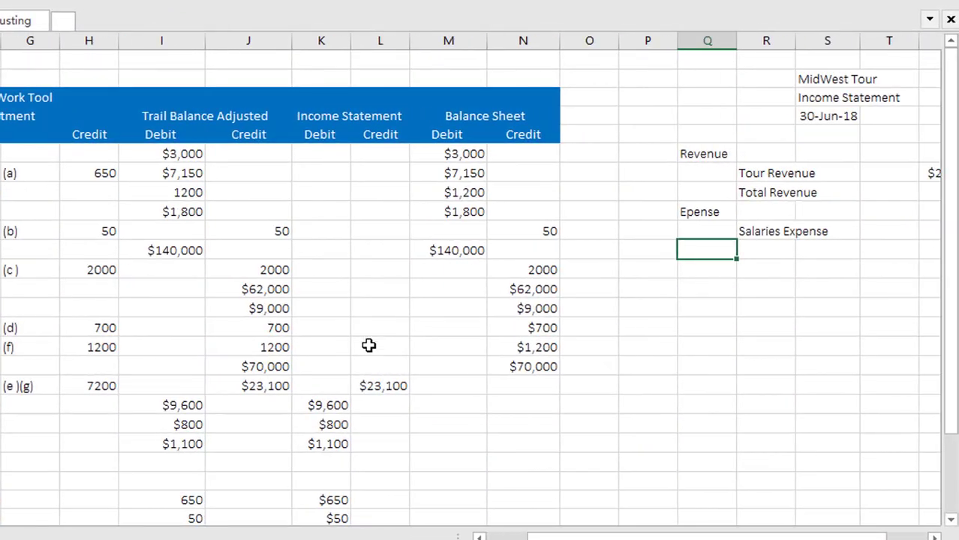
Step: Fill the R10 label formula down to R19 to bring in the remaining expense account titles
left_click(792, 232)
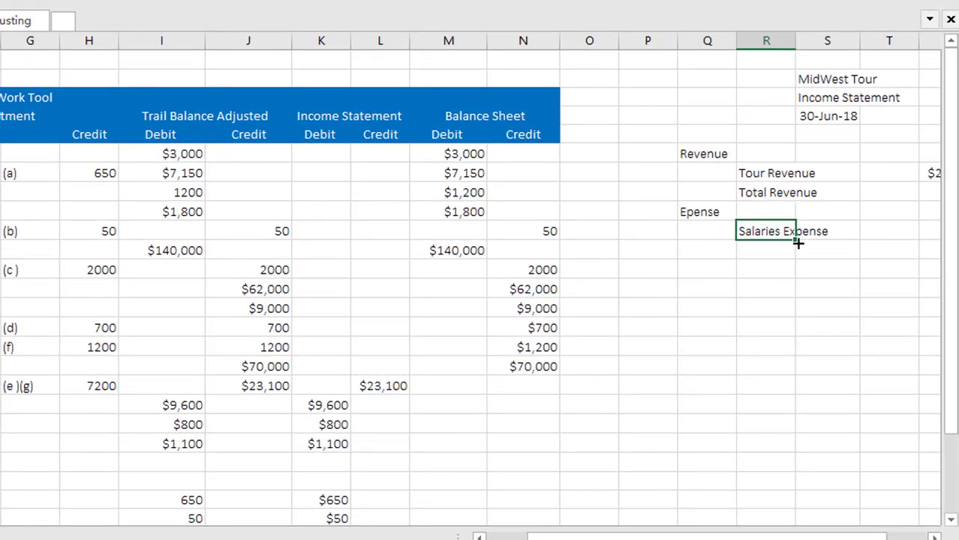
left_click_drag(796, 260, 796, 294)
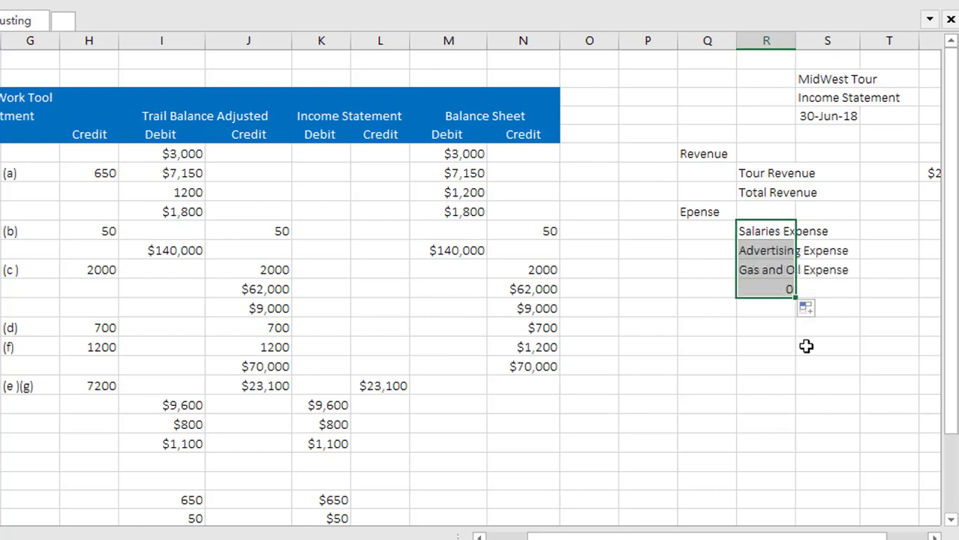
left_click(778, 290)
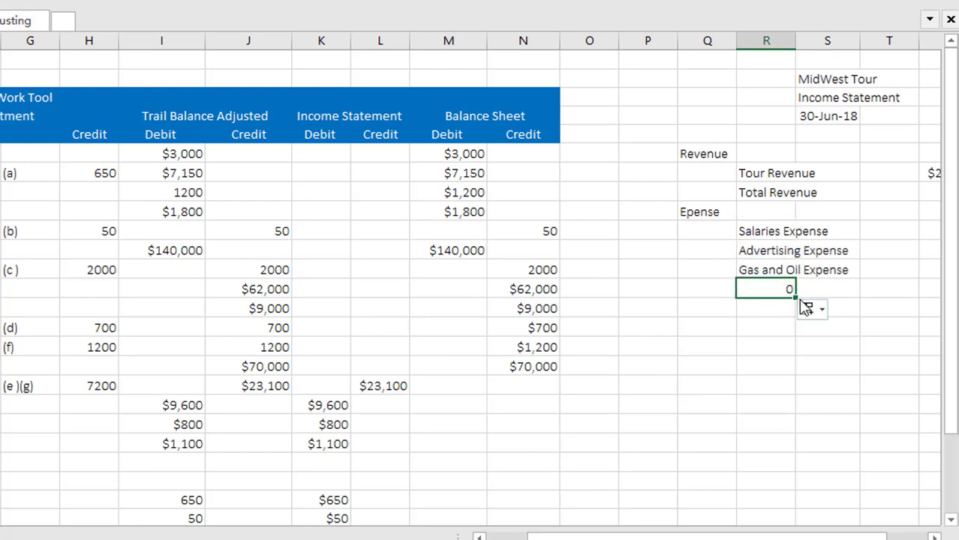
left_click_drag(797, 294, 798, 414)
Step: Clear the cells showing 0 in the expense label list: R13, R14 and R19
left_click(789, 403)
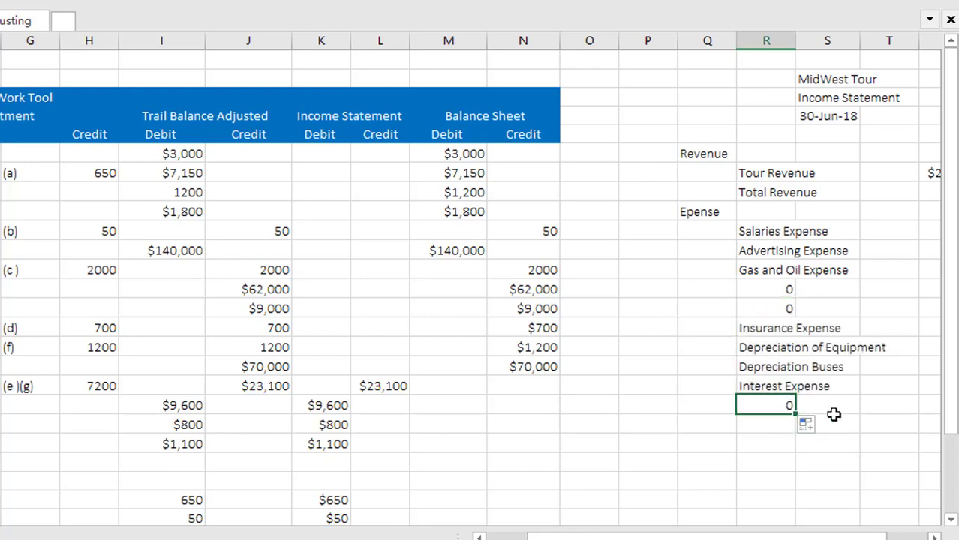
key("Delete")
left_click_drag(788, 289, 786, 383)
key("Delete")
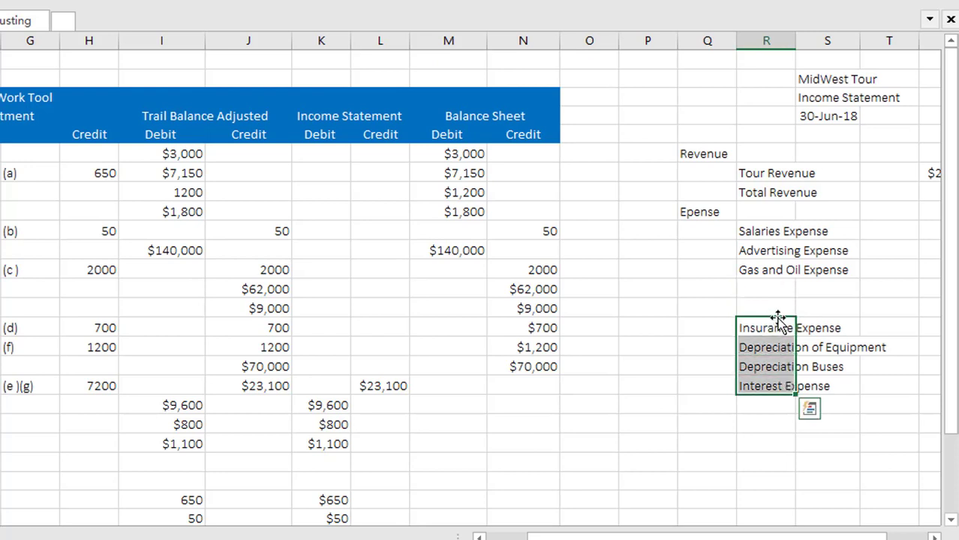
Step: Move the labels from Insurance Expense to Interest Expense up to R13:R16, directly under Gas and Oil Expense
left_click_drag(780, 322, 780, 292)
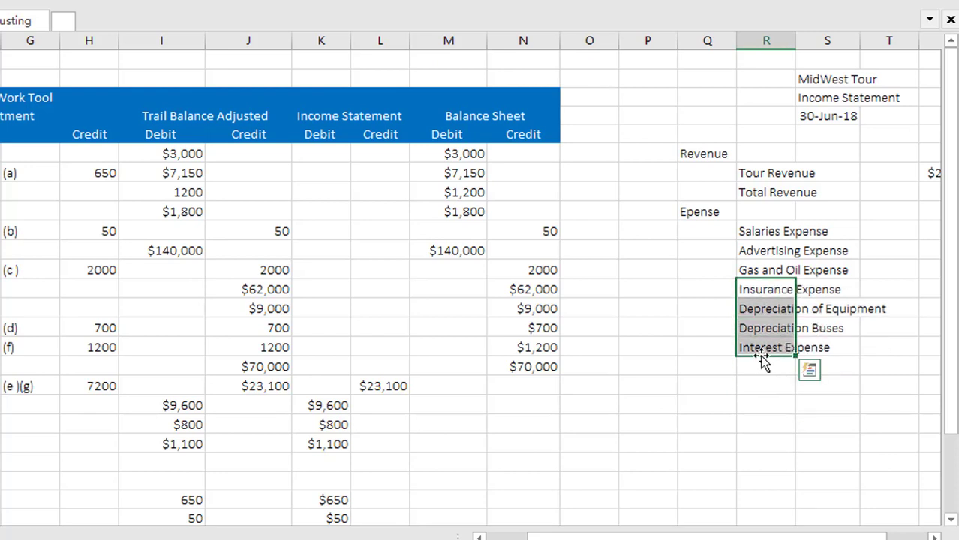
left_click(759, 381)
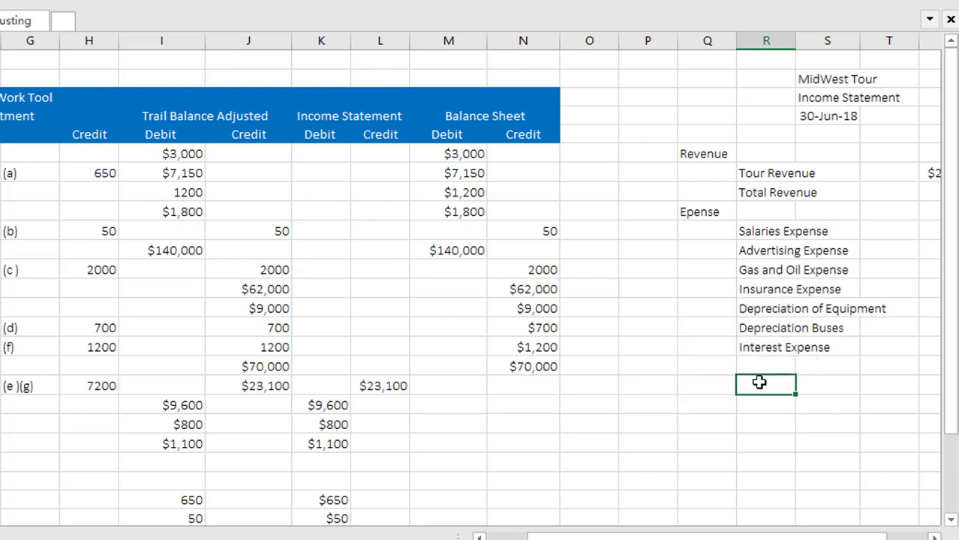
left_click_drag(761, 250, 845, 250)
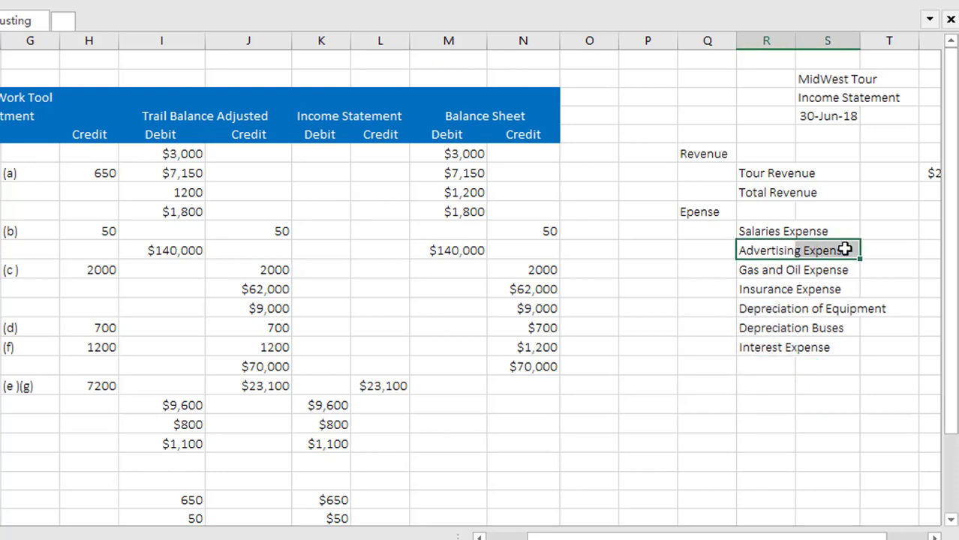
Step: Review the expense labels from Gas and Oil Expense to Interest Expense and compare them with the worksheet's Income Statement columns
left_click_drag(747, 269, 847, 272)
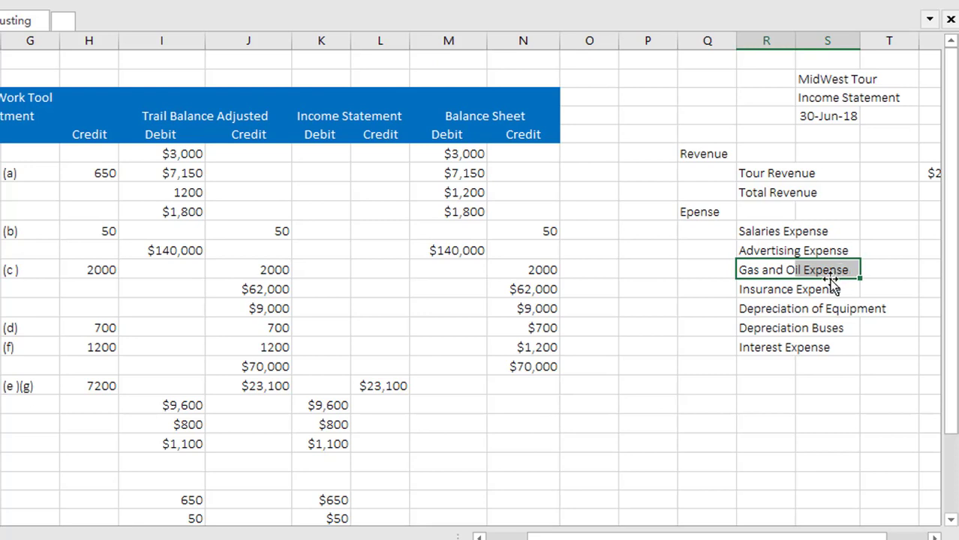
left_click_drag(753, 289, 836, 288)
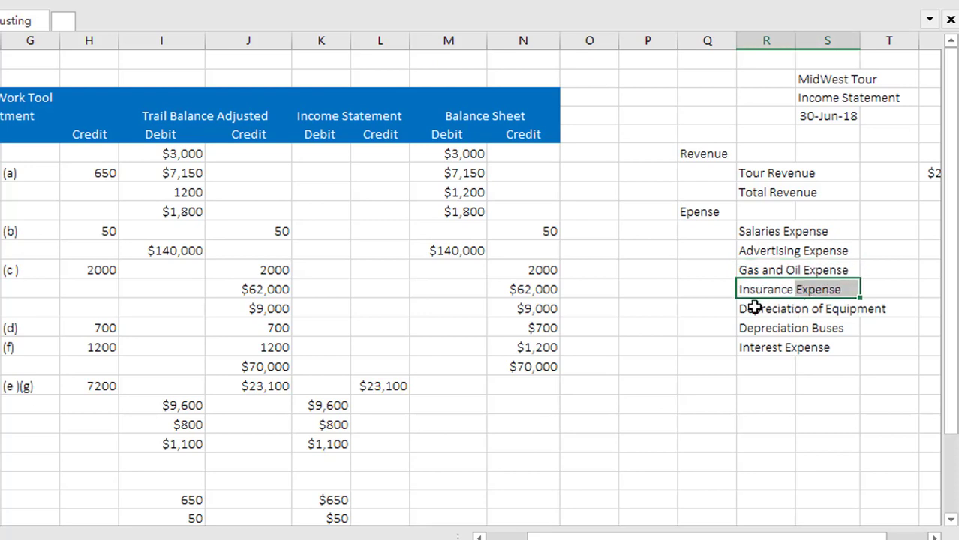
left_click_drag(754, 307, 862, 306)
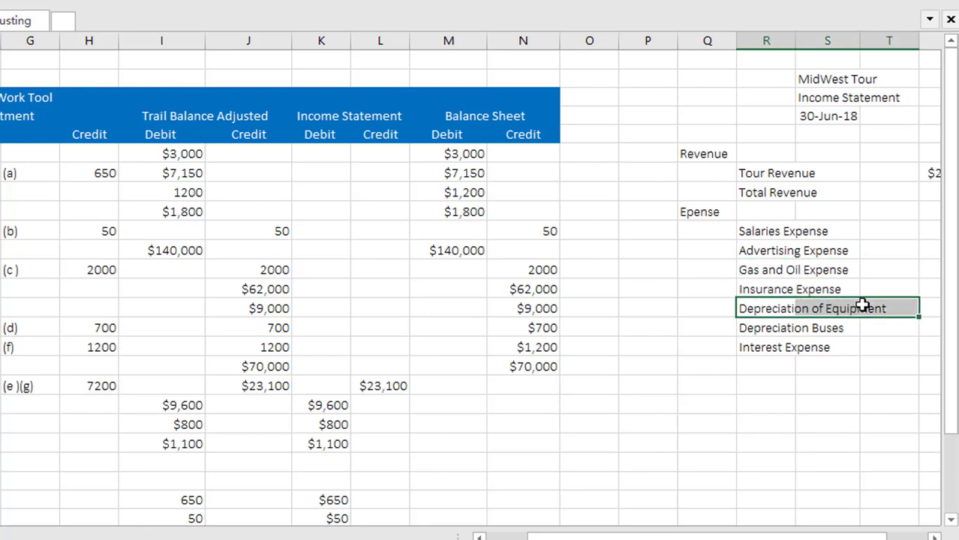
left_click_drag(743, 327, 845, 328)
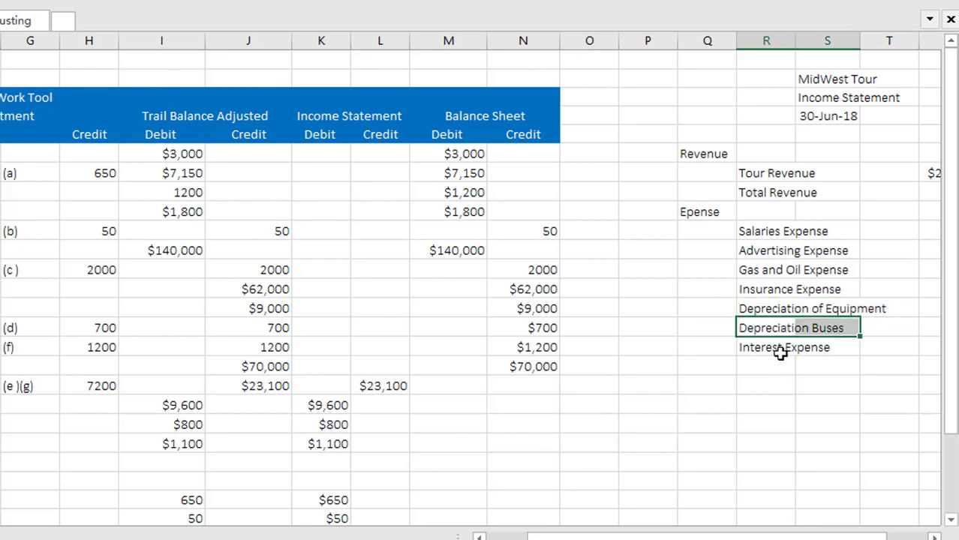
left_click(747, 363)
scroll(545, 442, "down", 1)
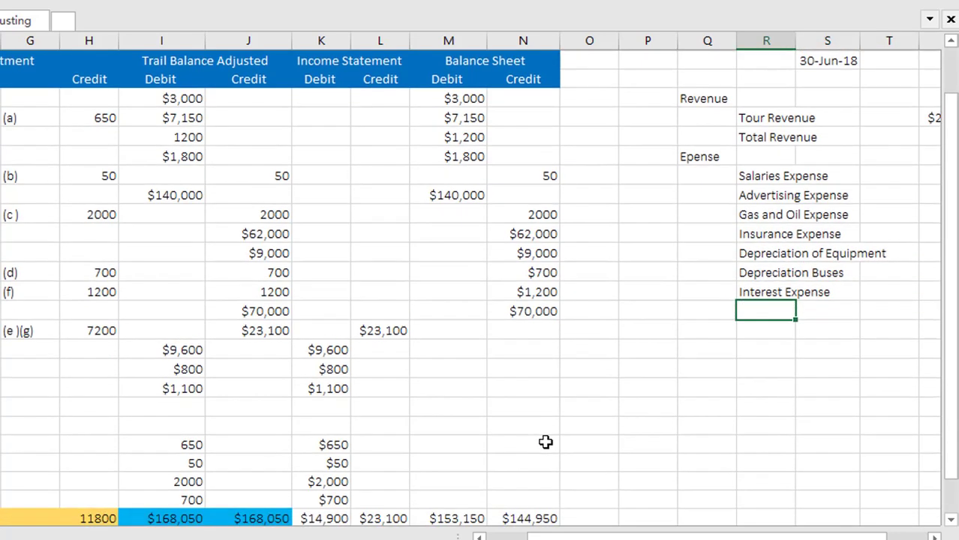
scroll(672, 486, "left", 4)
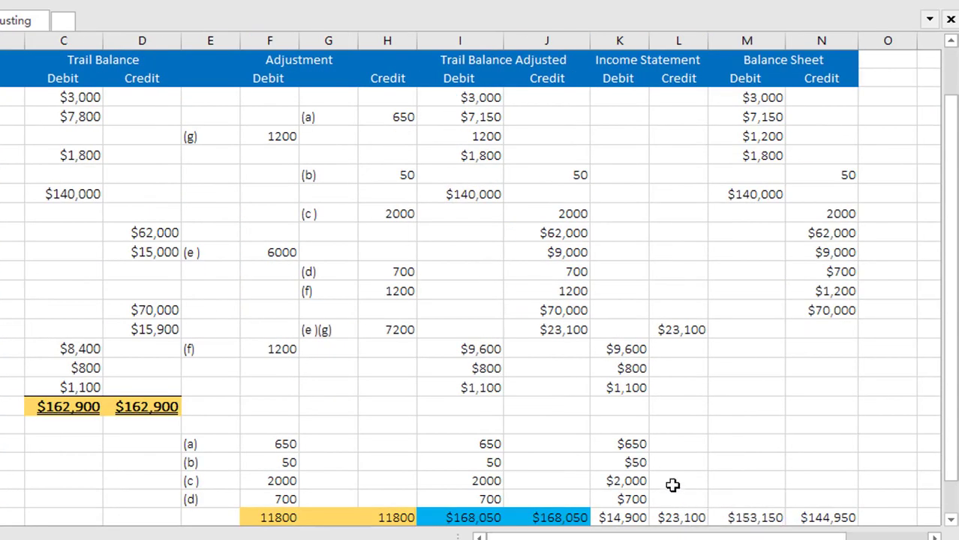
scroll(672, 485, "down", 3)
scroll(672, 484, "up", 3)
left_click_drag(681, 536, 836, 525)
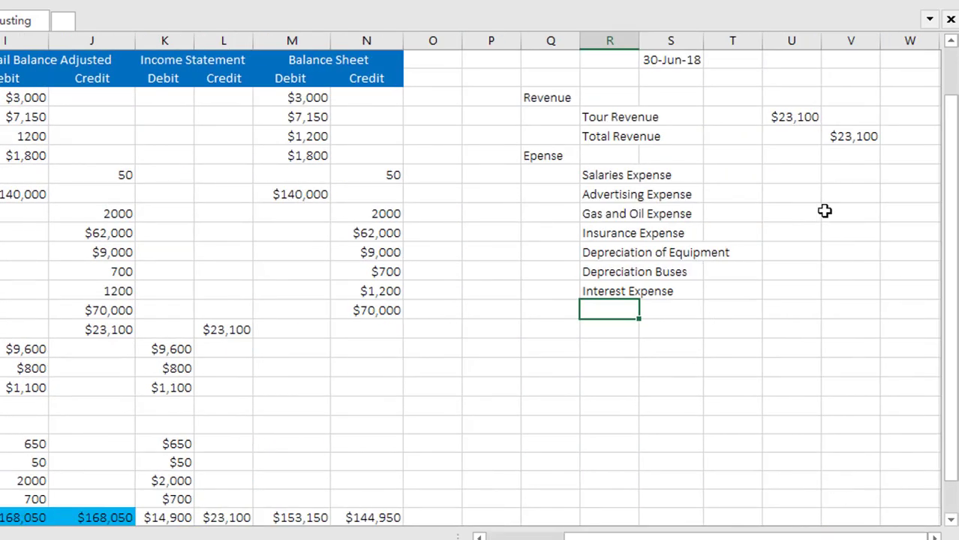
Step: Link the Salaries Expense amount in U10 to K19 and fill the formula down to Gas and Oil Expense in U12
left_click(798, 176)
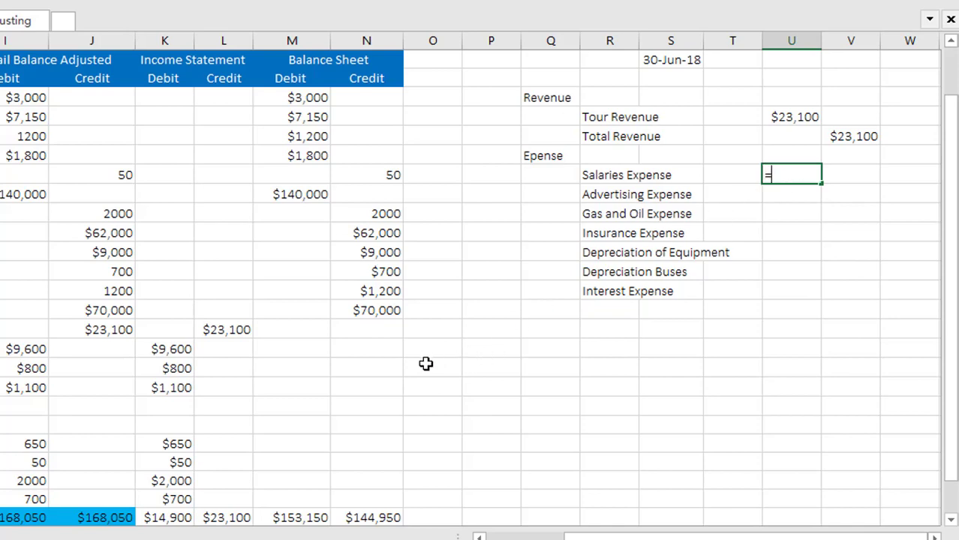
scroll(425, 364, "down", 1)
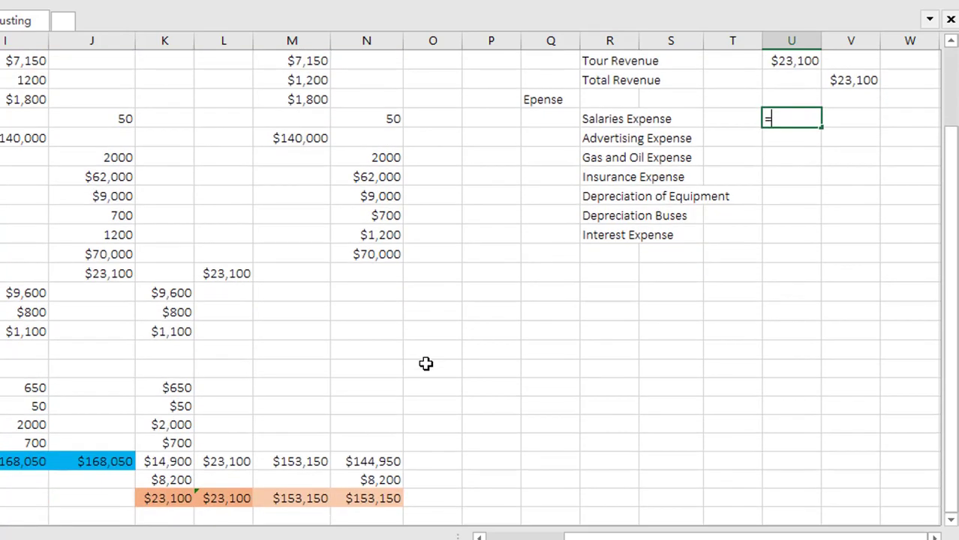
left_click(174, 294)
key("Return")
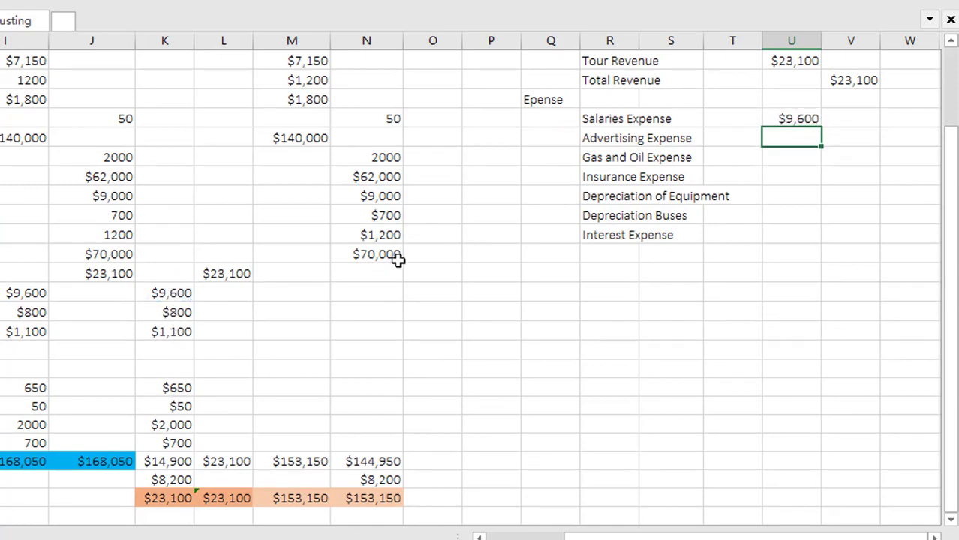
left_click(791, 120)
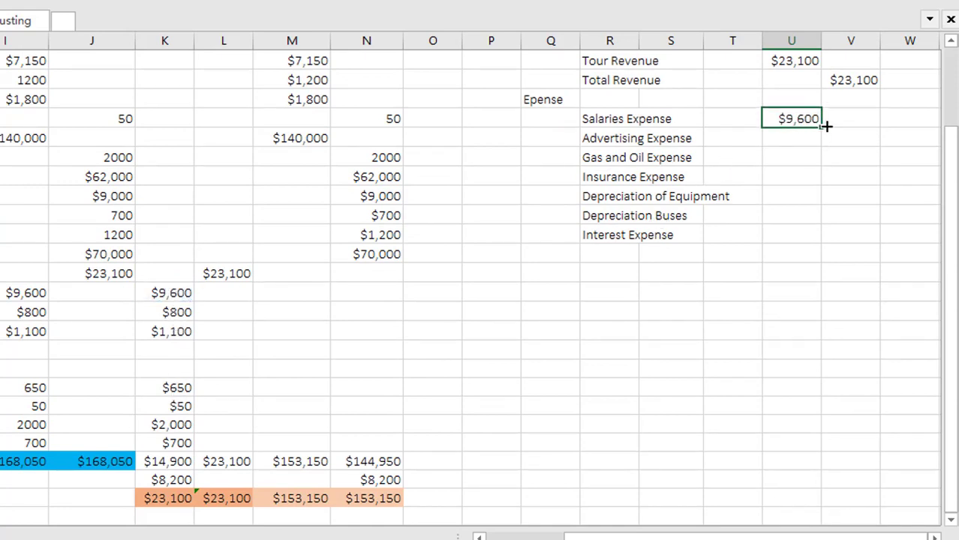
left_click_drag(824, 129, 819, 161)
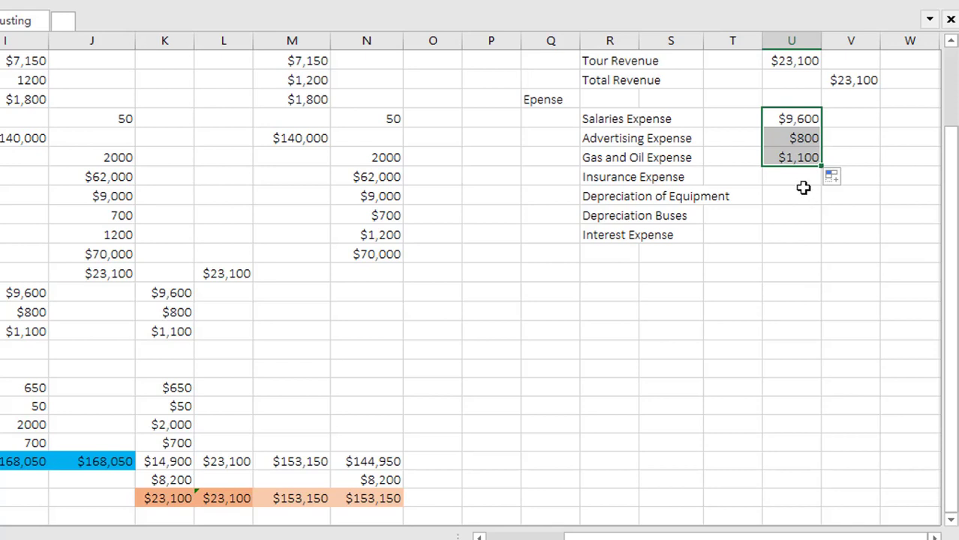
Step: Link the Insurance Expense amount in U13 to K24 and fill the formula down to Interest Expense in U16
left_click(795, 178)
type("=")
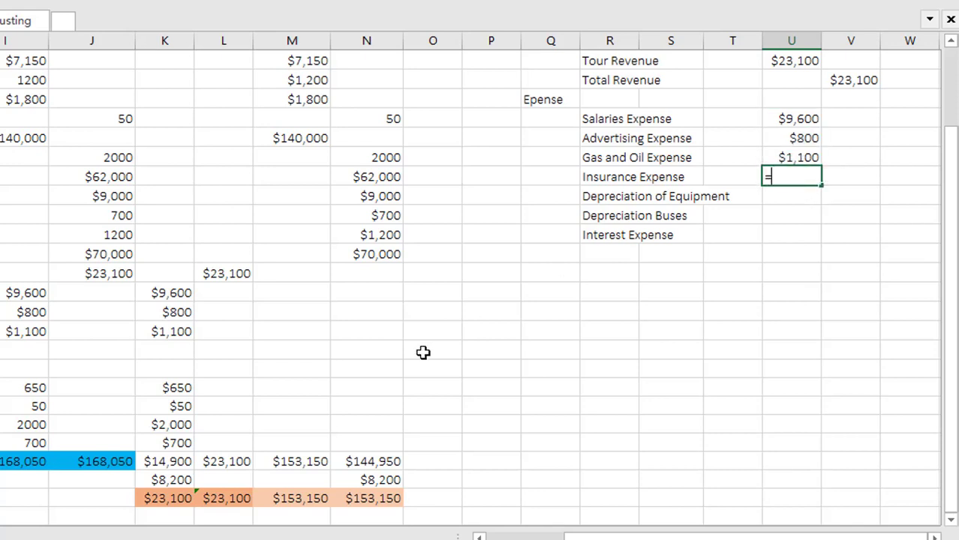
left_click(186, 385)
key("Return")
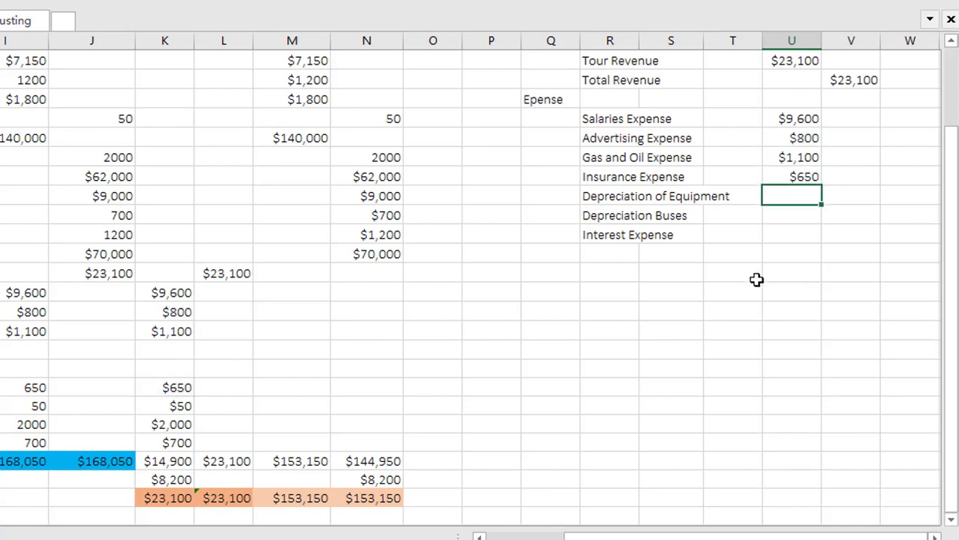
left_click(796, 177)
left_click_drag(824, 188, 825, 240)
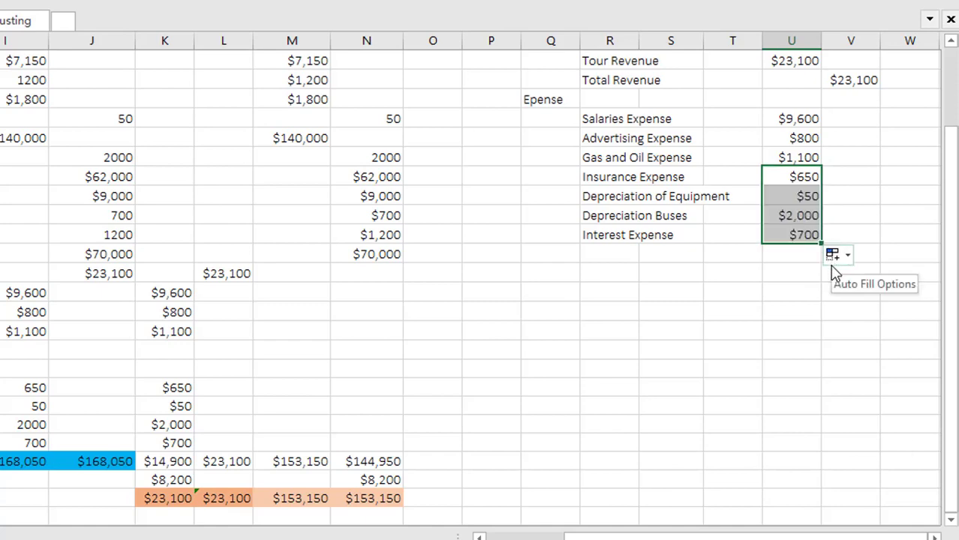
Step: Enter the label "Total Expense" in R17, directly under Interest Expense
left_click(701, 313)
scroll(768, 336, "up", 1)
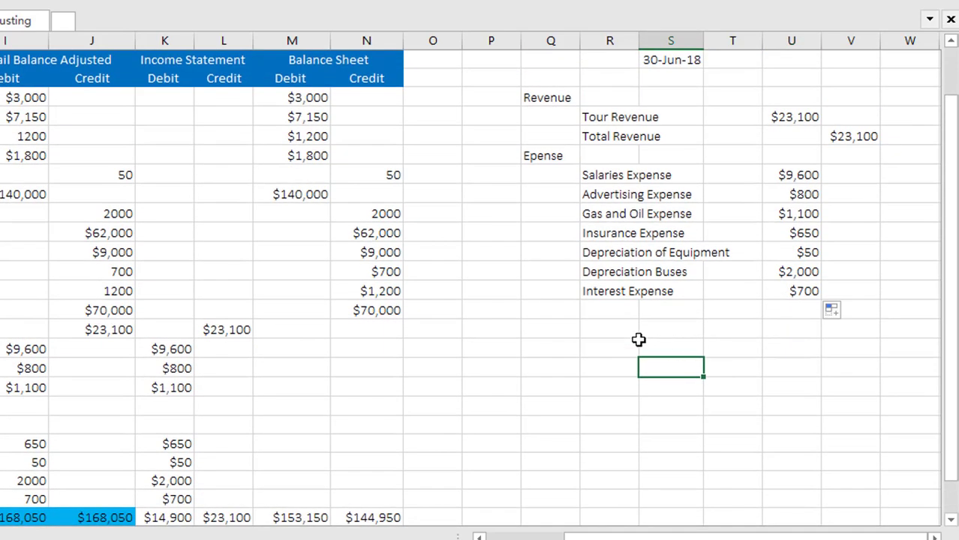
left_click(615, 311)
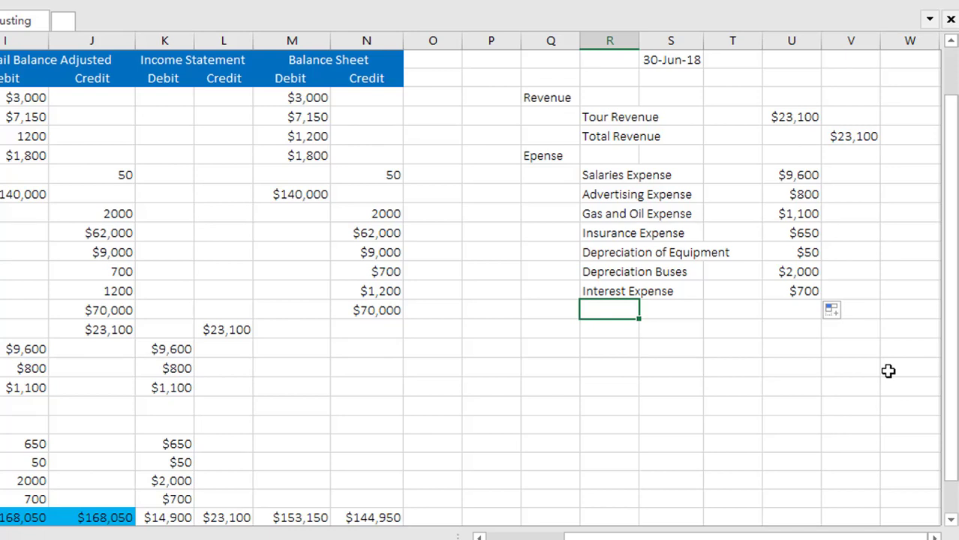
type("Total Exp")
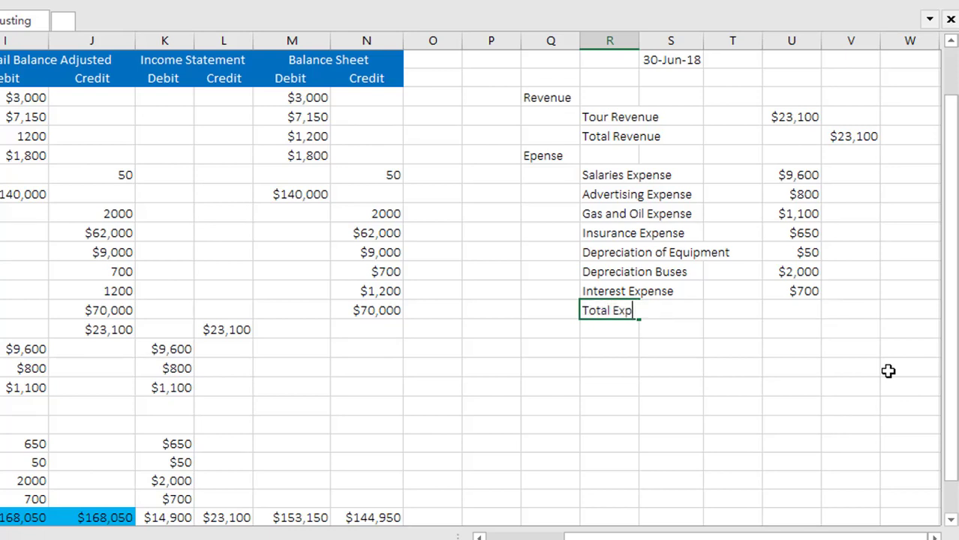
type("ense")
Step: Sum the expense amounts U10:U16 in V17 and check the total against the worksheet's Income Statement debit total in K28
key("Tab")
key("Tab")
key("Tab")
key("Tab")
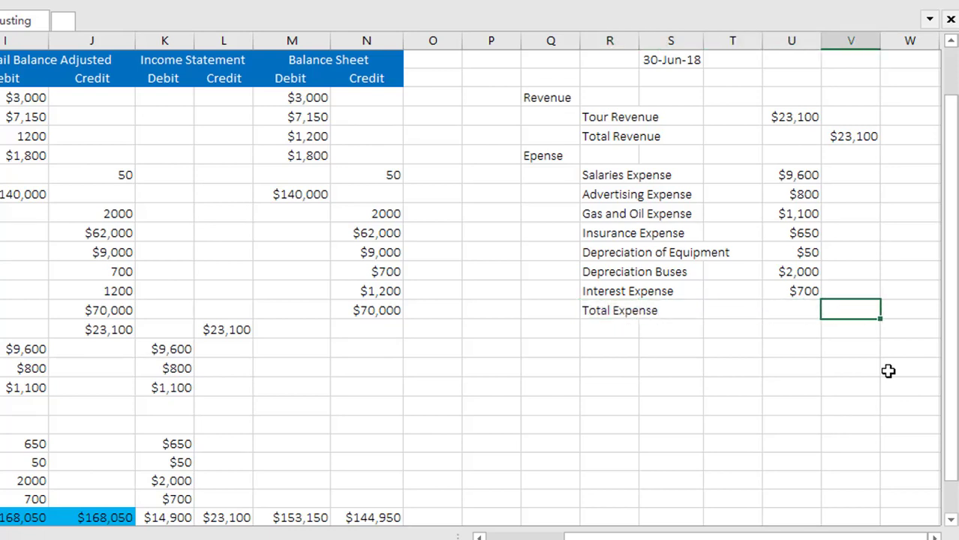
type("=sum")
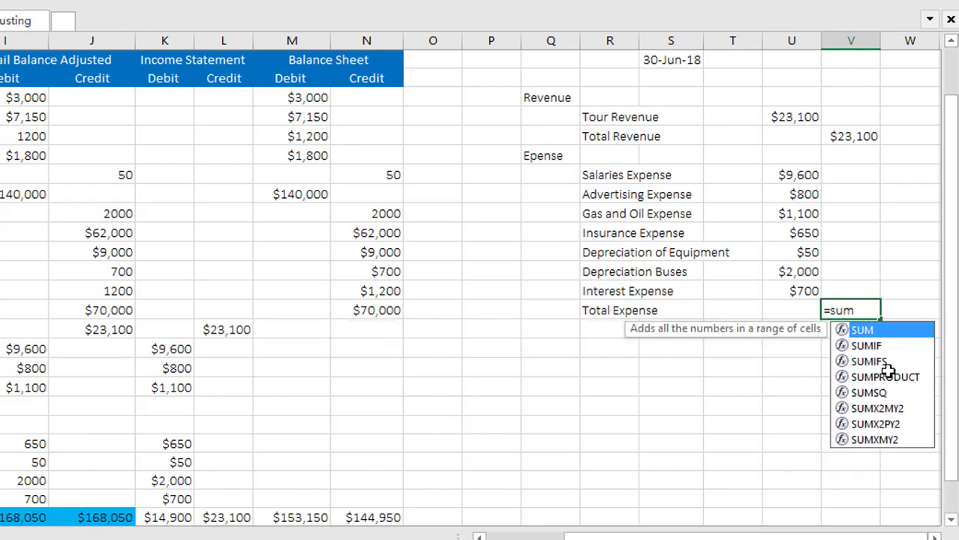
key("Tab")
left_click(791, 175)
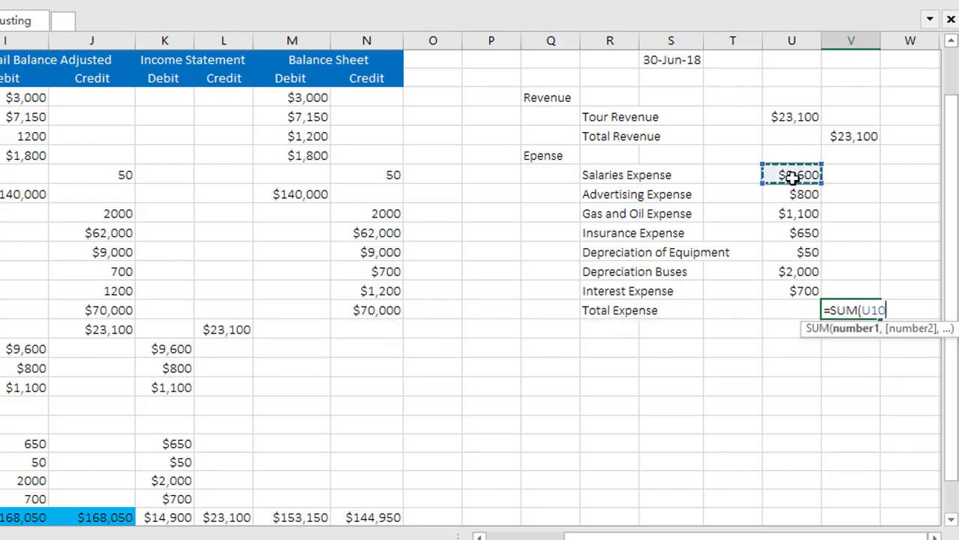
left_click_drag(791, 174, 808, 296)
key("Return")
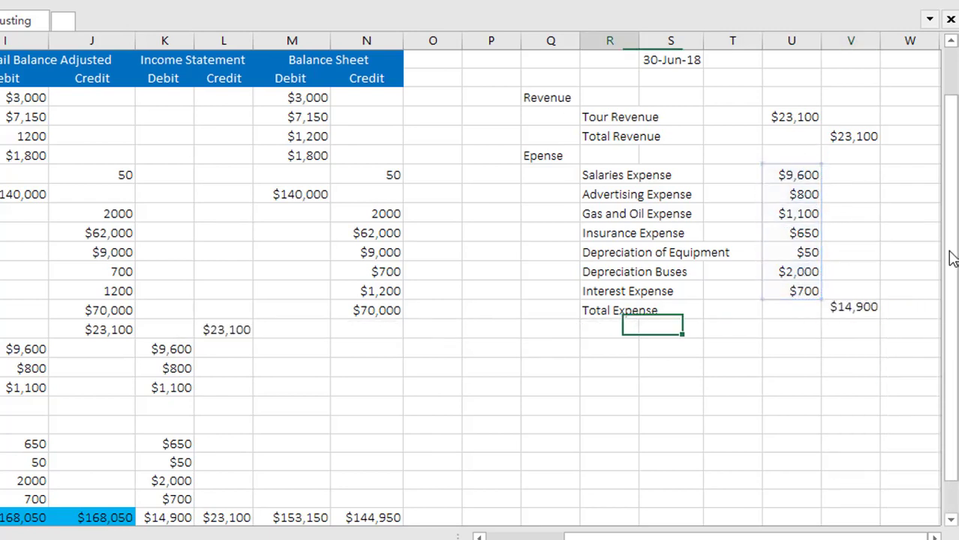
scroll(699, 252, "down", 1)
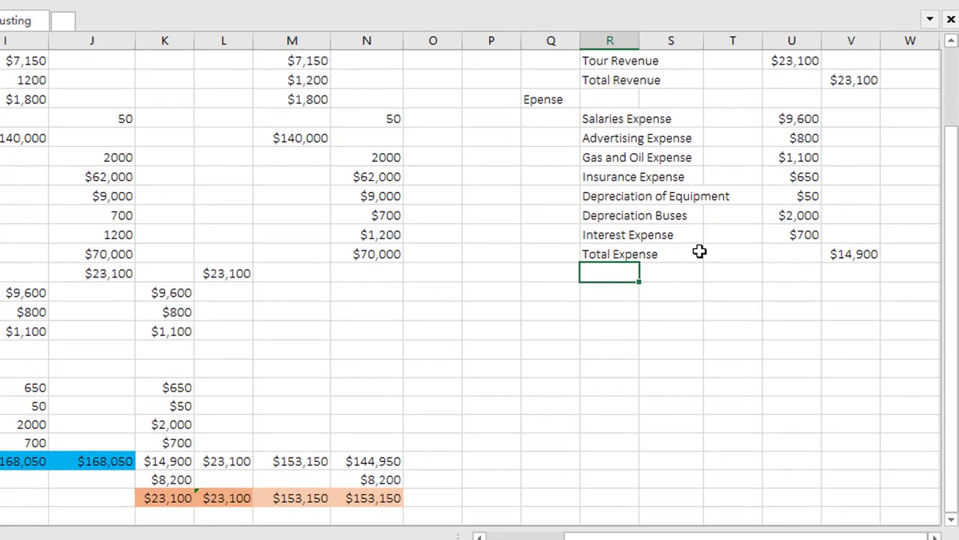
left_click(165, 461)
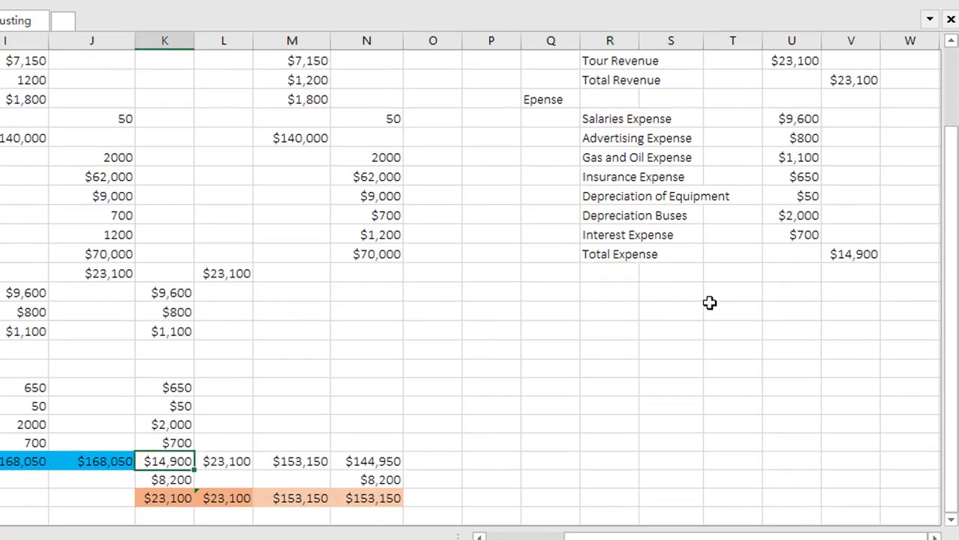
left_click(855, 253)
Step: Add a "Net Income" line in Q19 and calculate total revenue minus total expense in V19 with =V8-V17
scroll(920, 243, "up", 1)
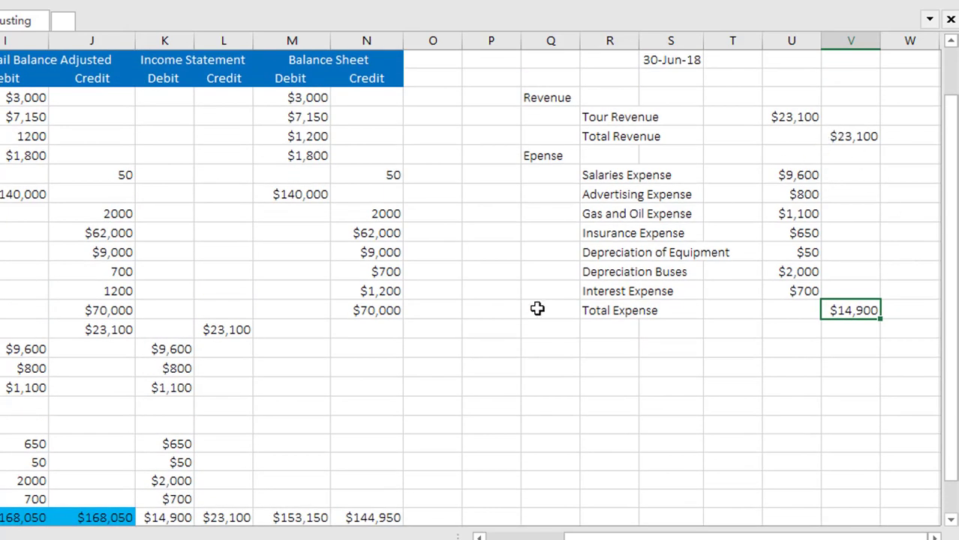
left_click(549, 347)
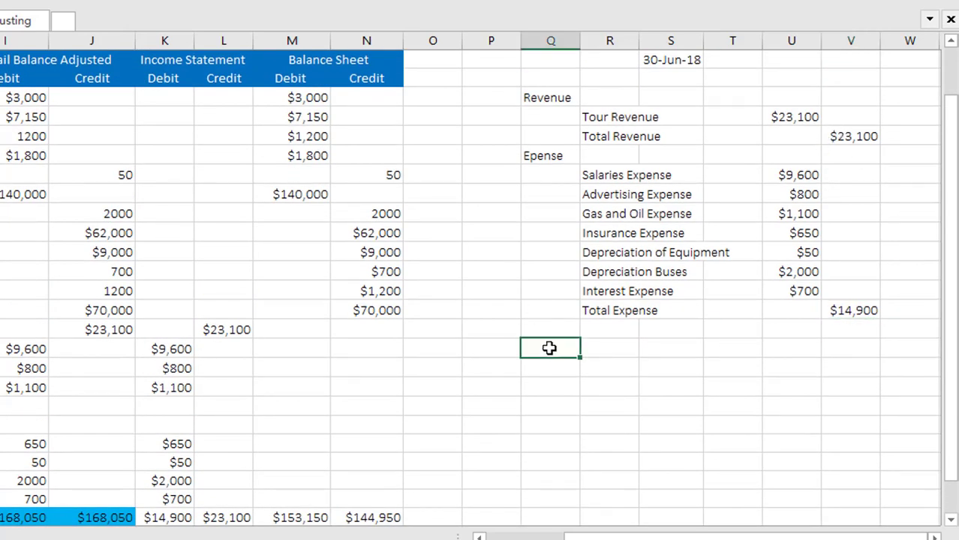
type("Ne")
key("Right")
key("Right")
key("Right")
key("Right")
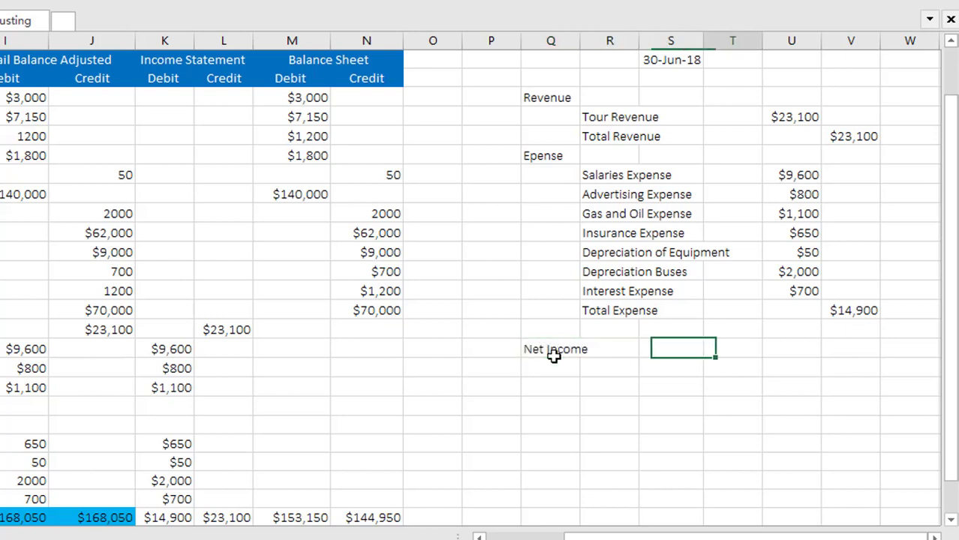
key("Right")
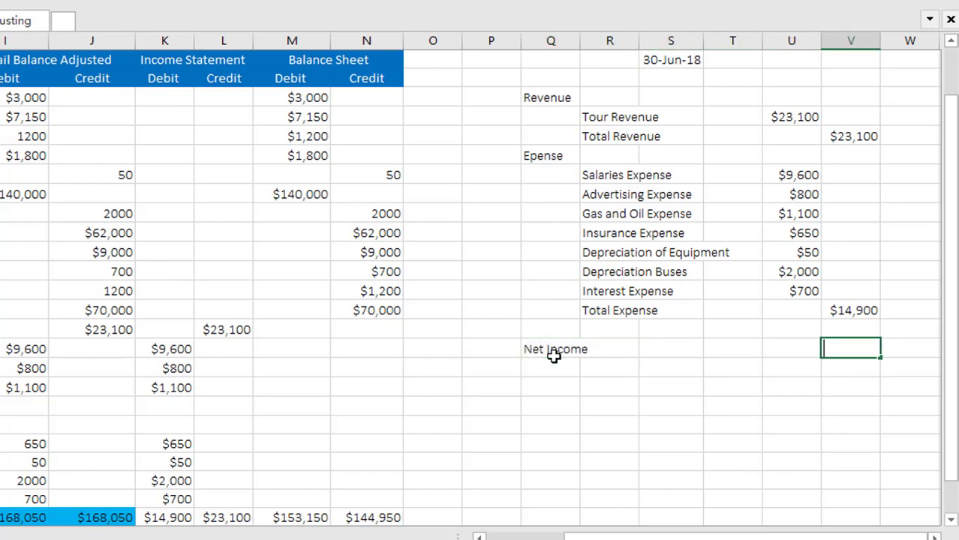
left_click(860, 136)
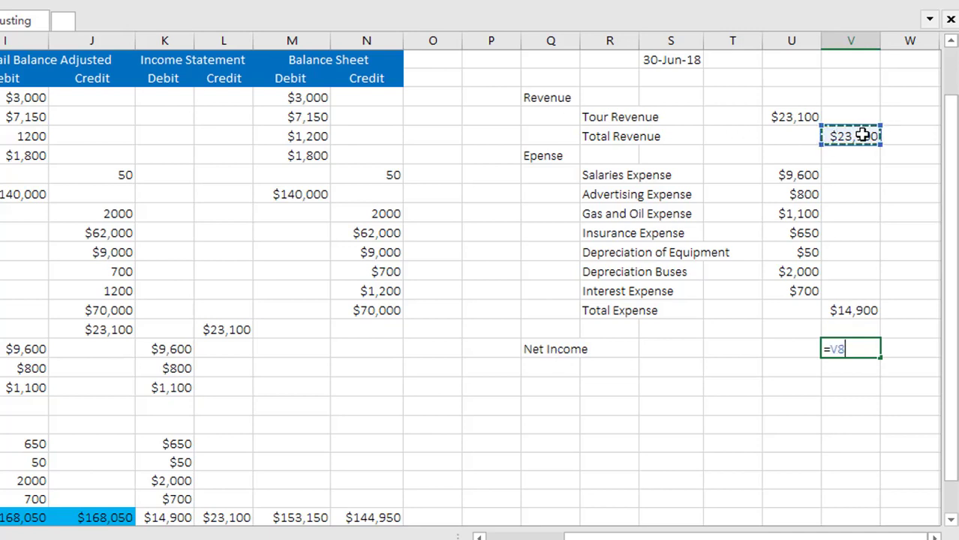
type("-")
left_click(855, 310)
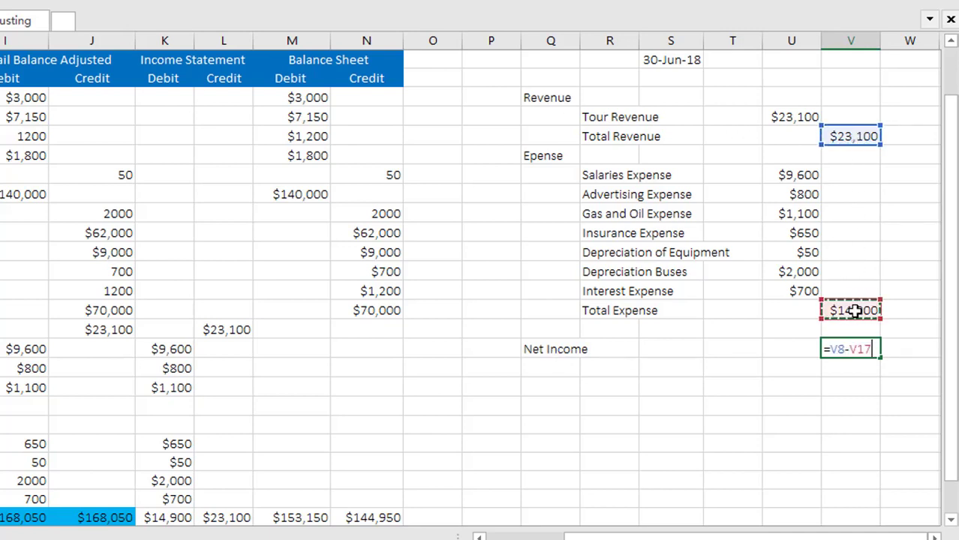
key("Return")
Step: Review the whole income statement in Q2:V19, from the heading lines through the revenue and expense sections to Net Income
left_click(786, 361)
scroll(786, 362, "up", 1)
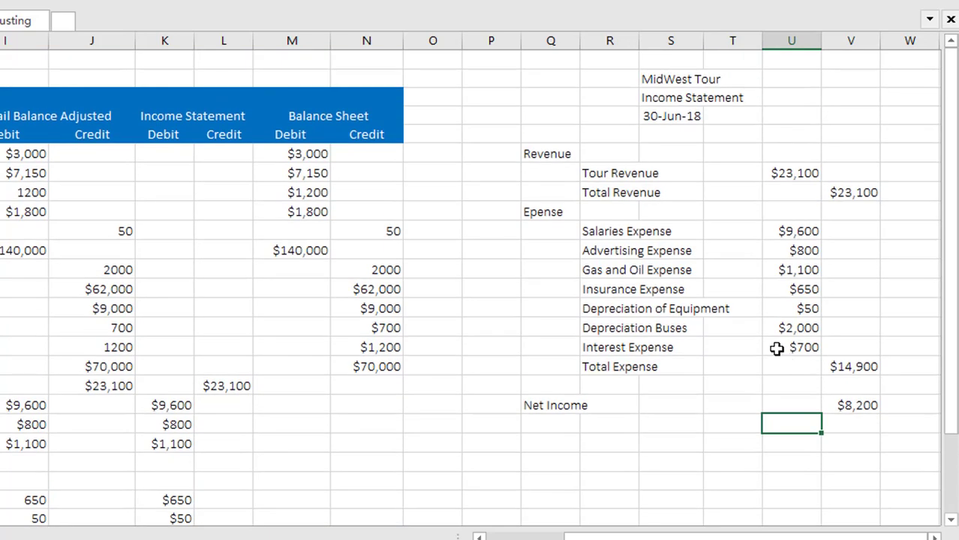
left_click_drag(531, 155, 843, 406)
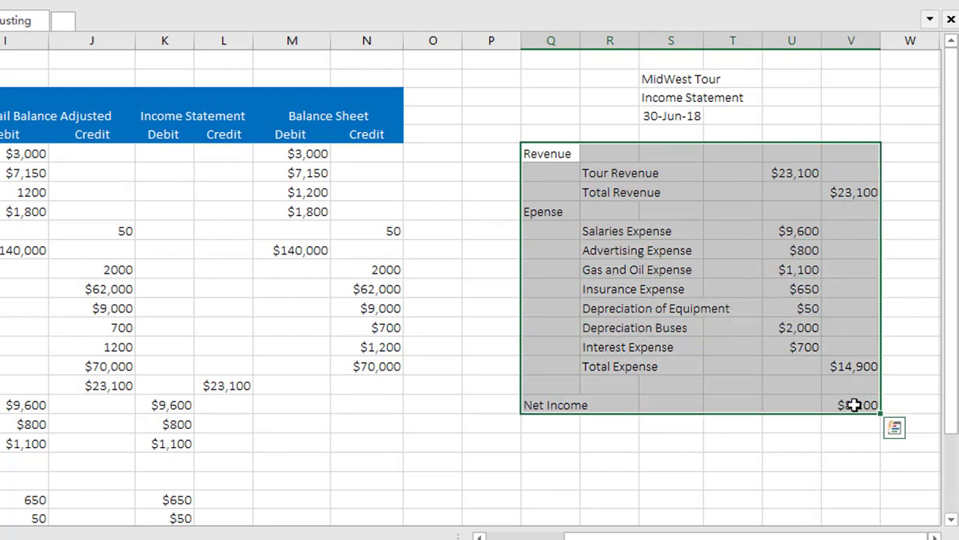
left_click(814, 365)
left_click_drag(546, 77, 845, 416)
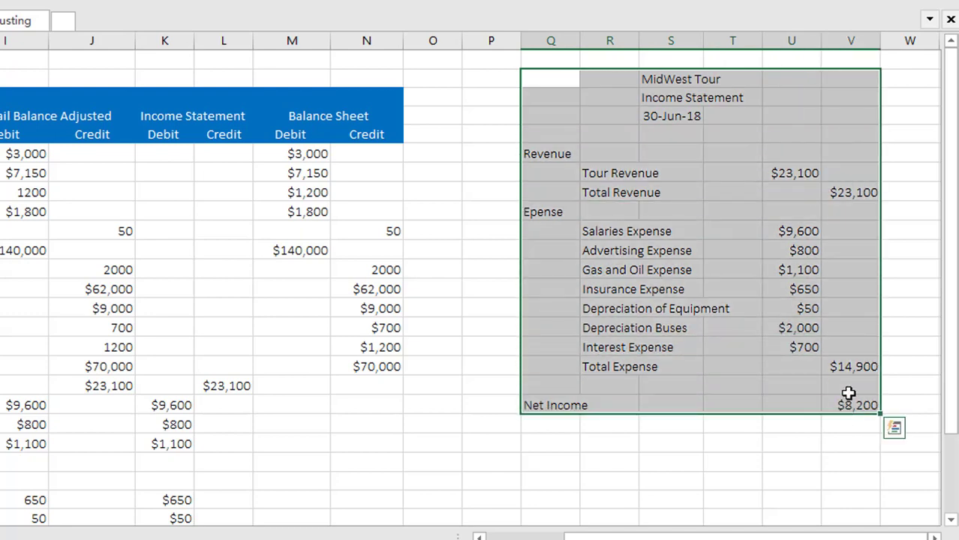
scroll(848, 392, "down", 1)
scroll(806, 423, "up", 1)
left_click(806, 424)
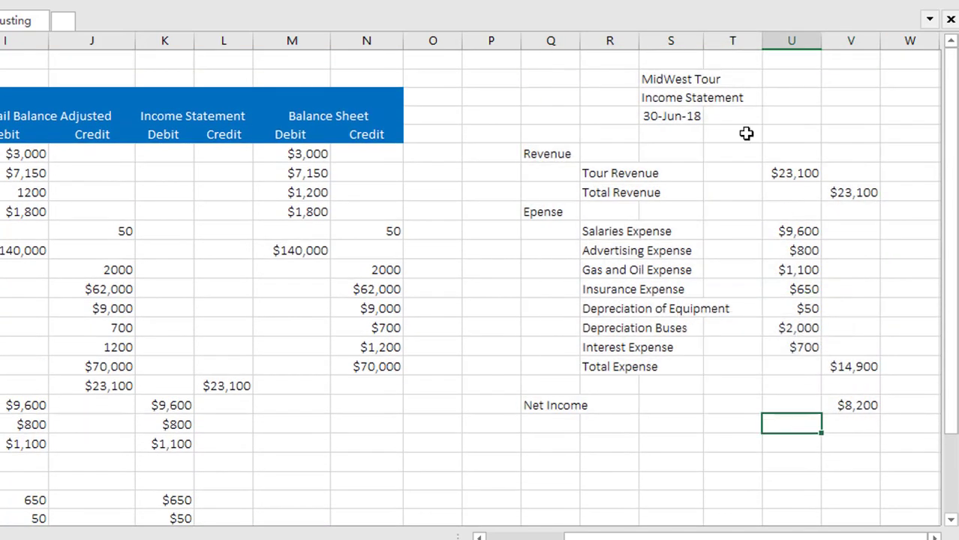
left_click_drag(657, 78, 665, 111)
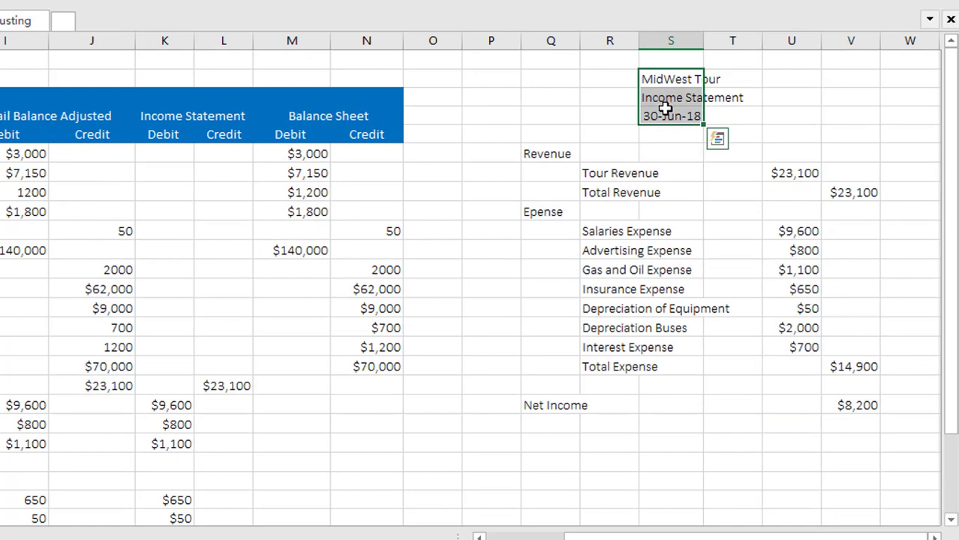
Step: Copy the three statement heading lines from S2:S4 to S21:S23 below the income statement
key("ctrl+c")
left_click(650, 440)
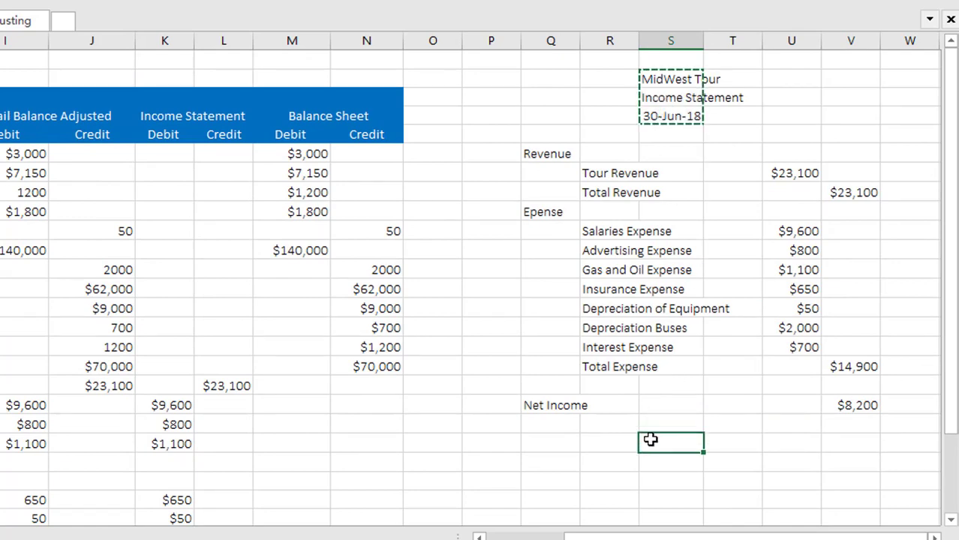
key("ctrl+v")
scroll(651, 440, "down", 3)
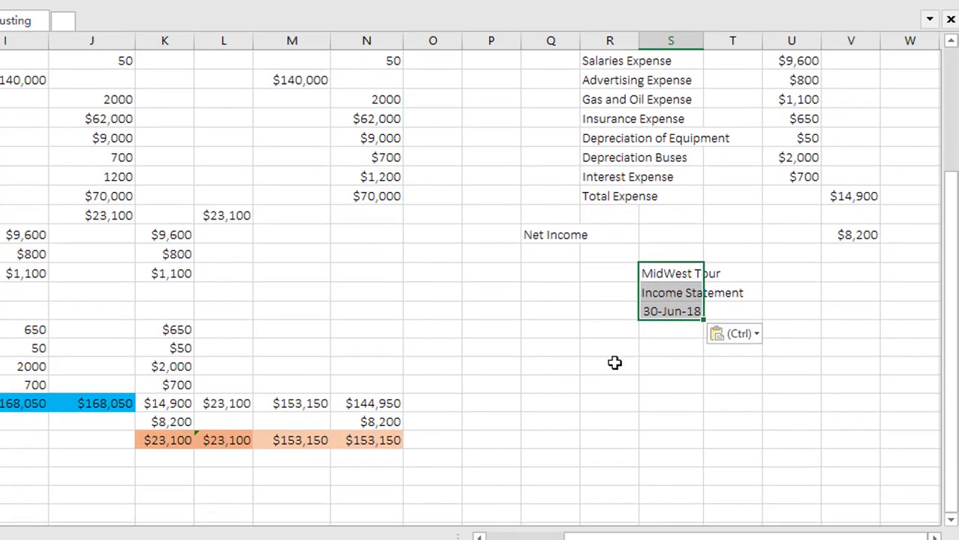
Step: Enter the section heading "Asset" in Q25, below the copied heading lines
left_click(562, 341)
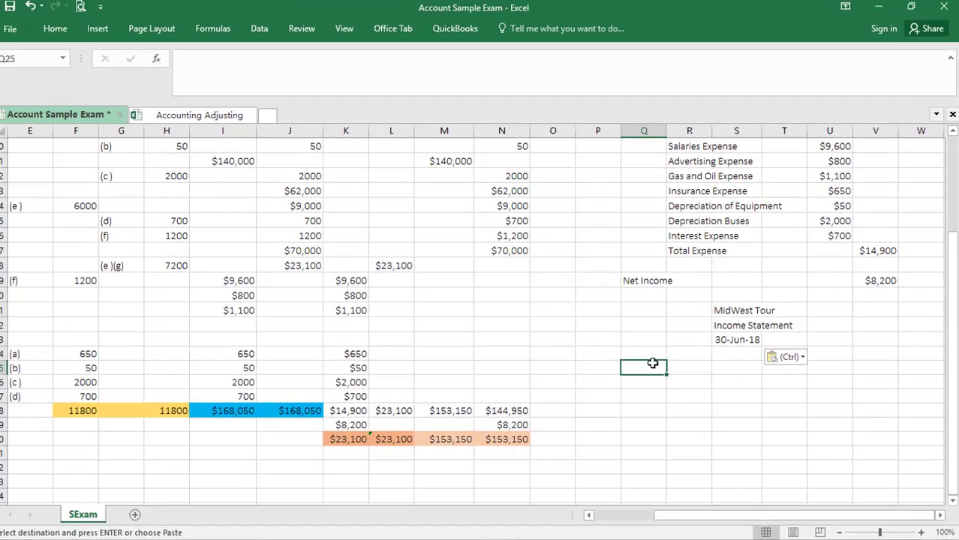
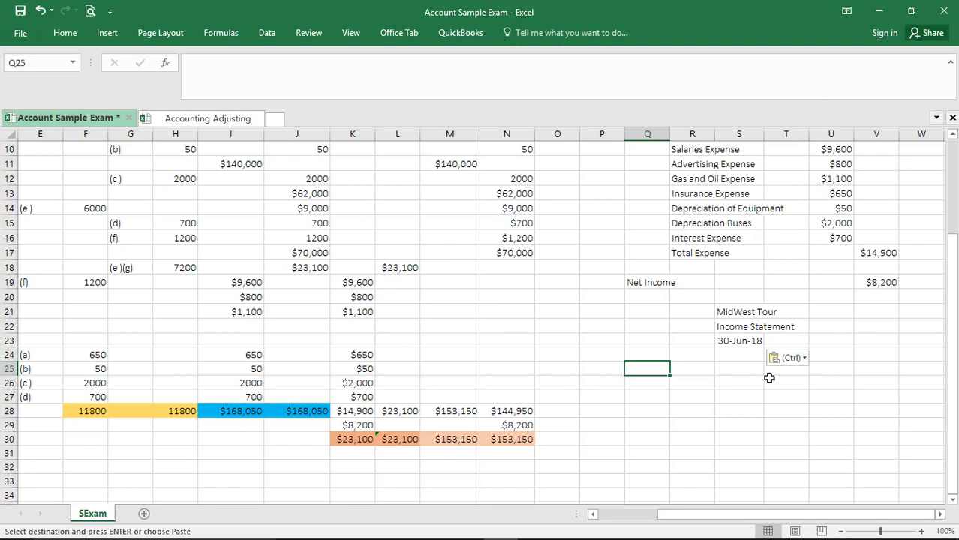
type("Asset")
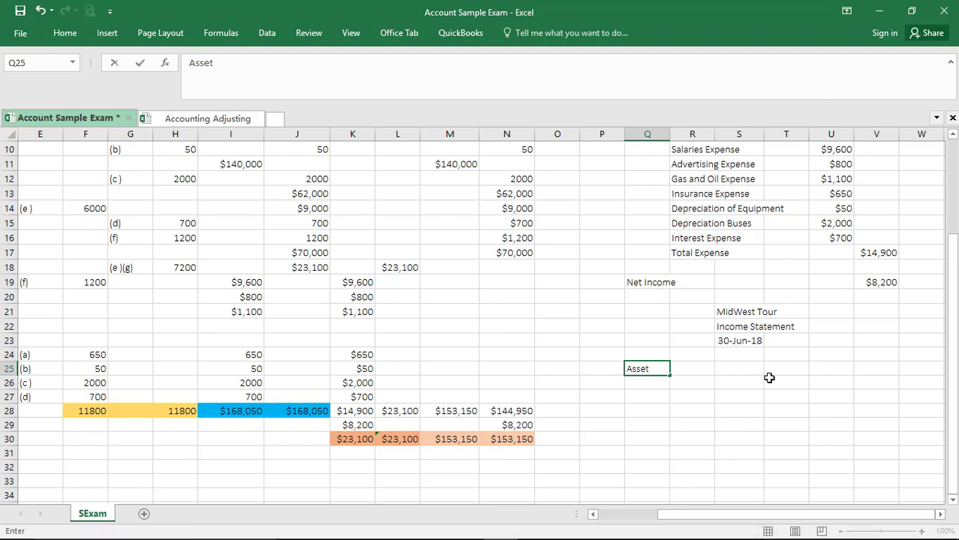
key("Return")
Step: Link R26 to the Cash account title in the worksheet with the formula =B6
key("Right")
type("=")
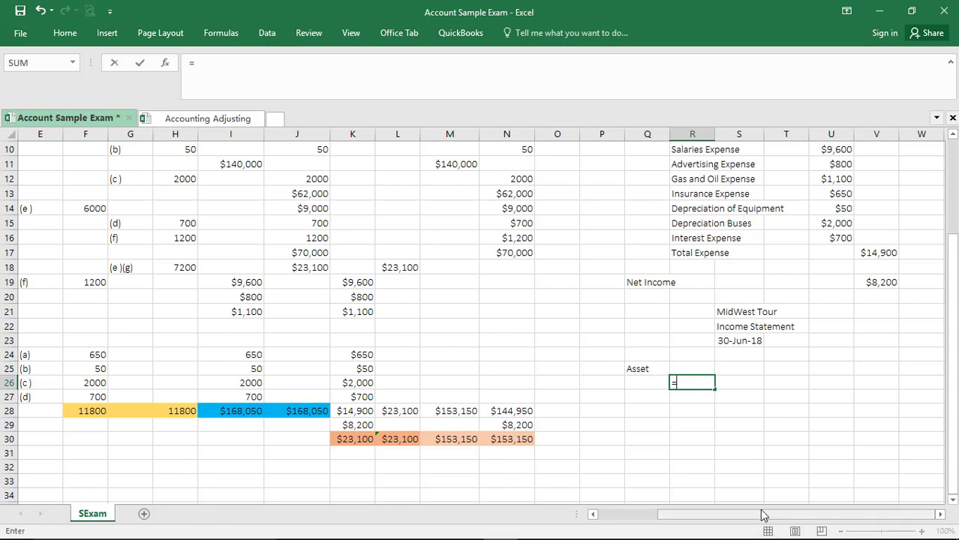
left_click_drag(763, 518, 681, 520)
scroll(514, 386, "up", 2)
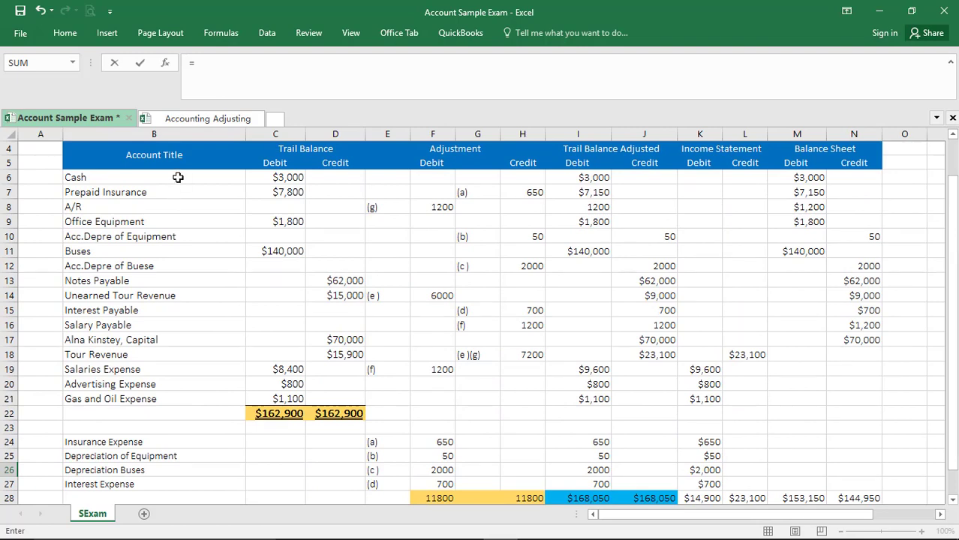
left_click(178, 177)
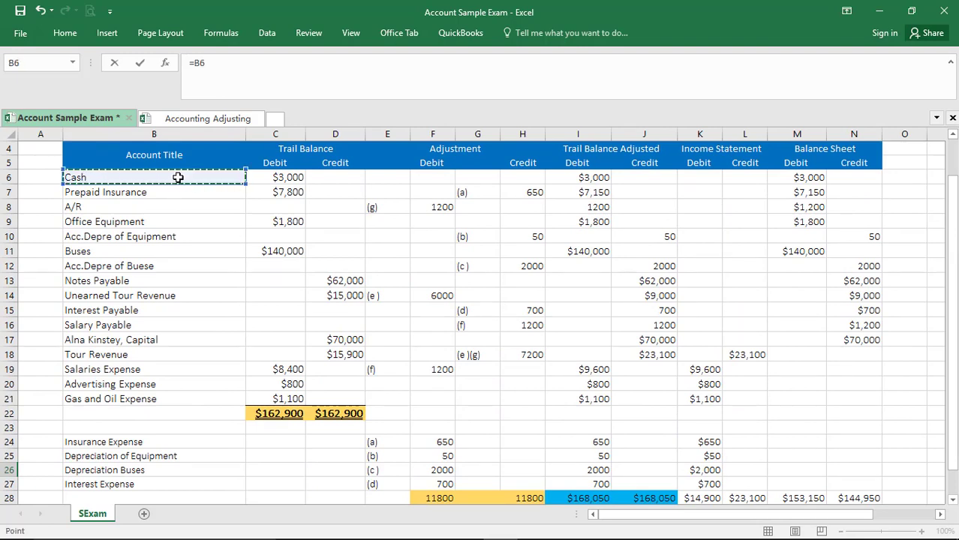
key("Escape")
left_click(807, 469)
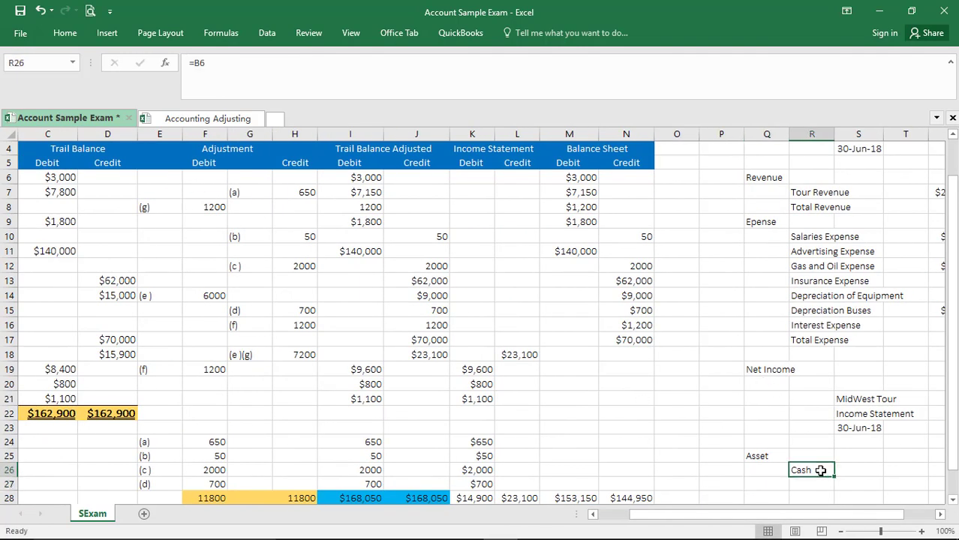
Step: Fill the account title link from R26 down to R33 and clear the Notes Payable entry in R33, ending the list at Acc.Depre of Buese
scroll(842, 463, "down", 2)
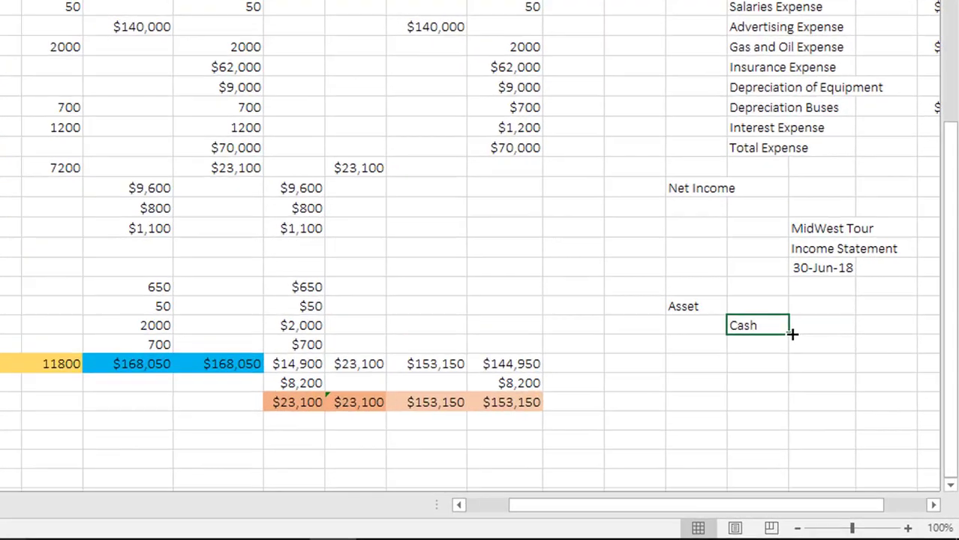
left_click_drag(834, 388, 837, 428)
left_click_drag(776, 374, 778, 459)
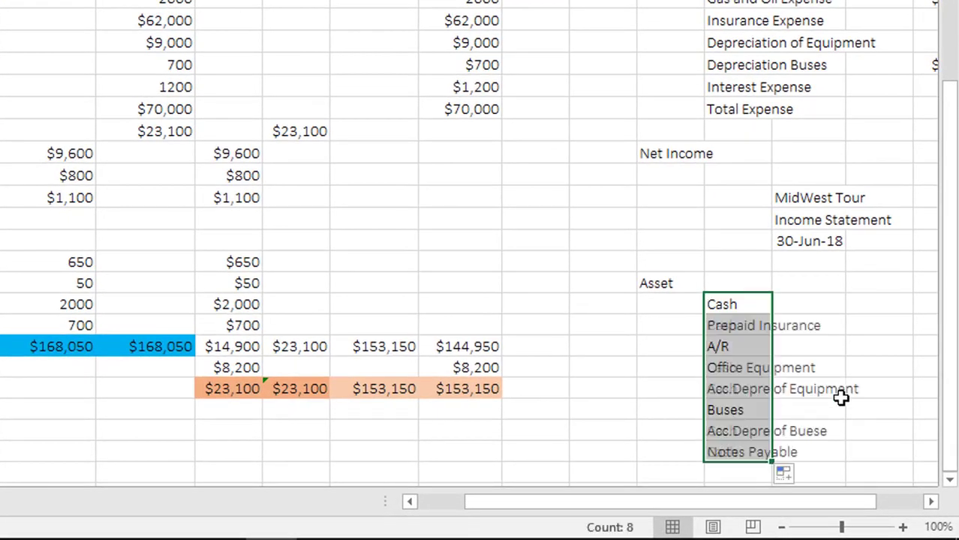
scroll(811, 396, "down", 2)
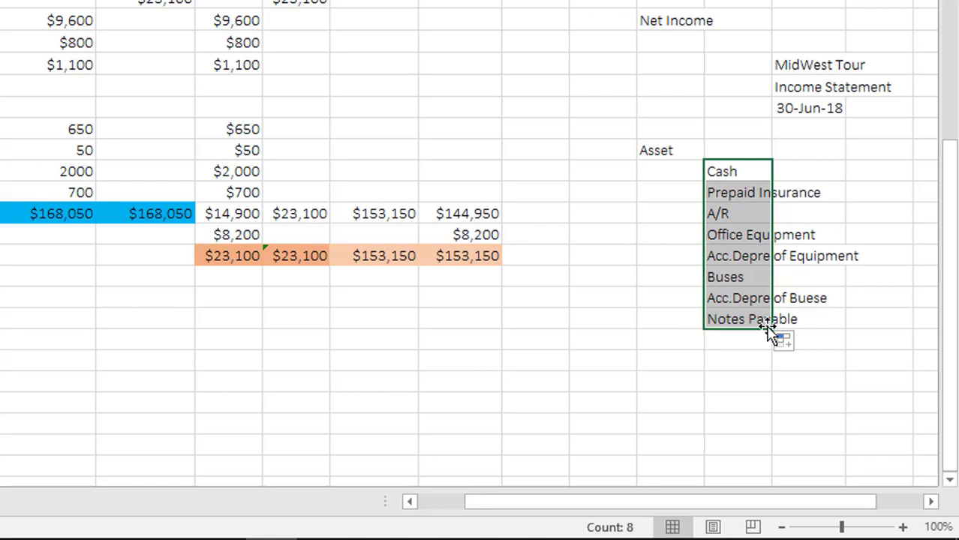
left_click(746, 321)
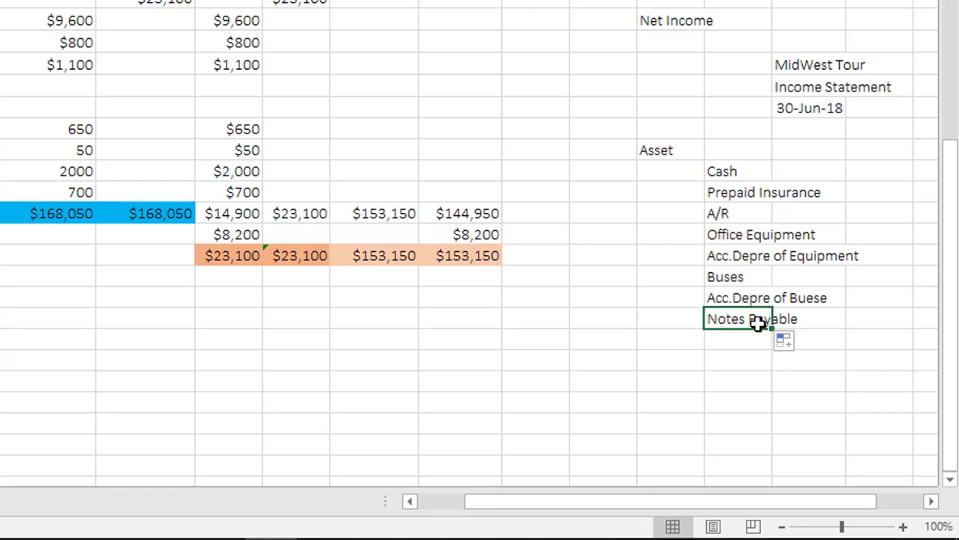
key("Delete")
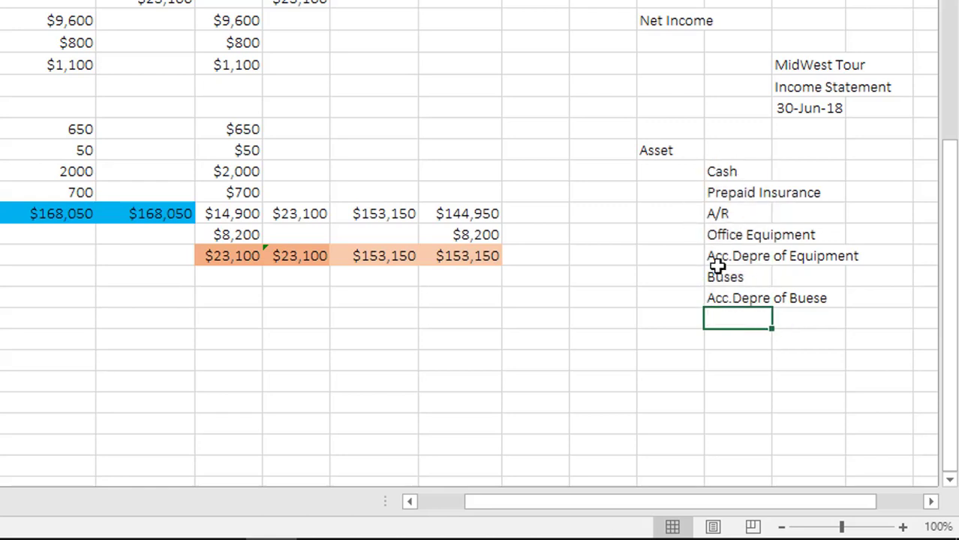
Step: Link the Cash amount in U26 to the worksheet's Balance Sheet debit column with =M6
left_click(930, 501)
left_click(931, 501)
left_click(931, 501)
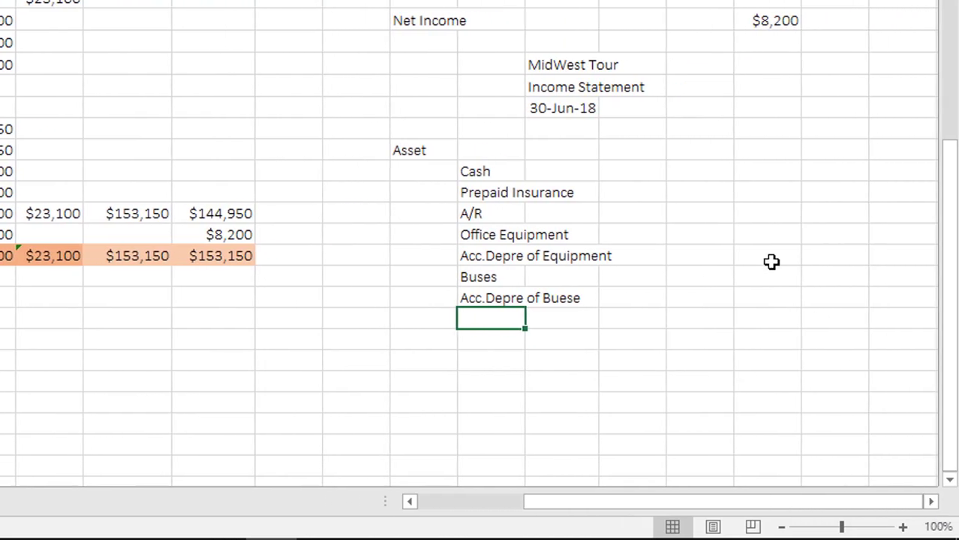
left_click(710, 169)
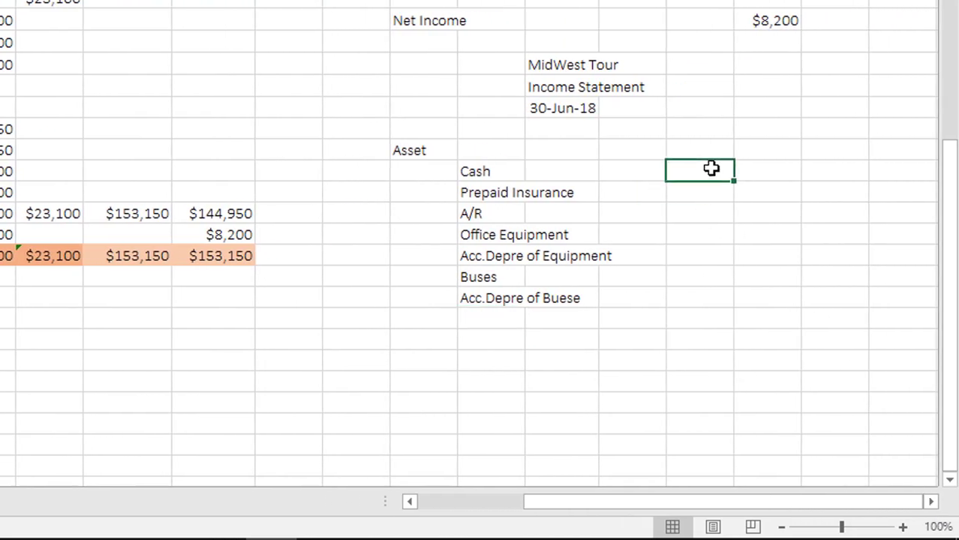
type("=")
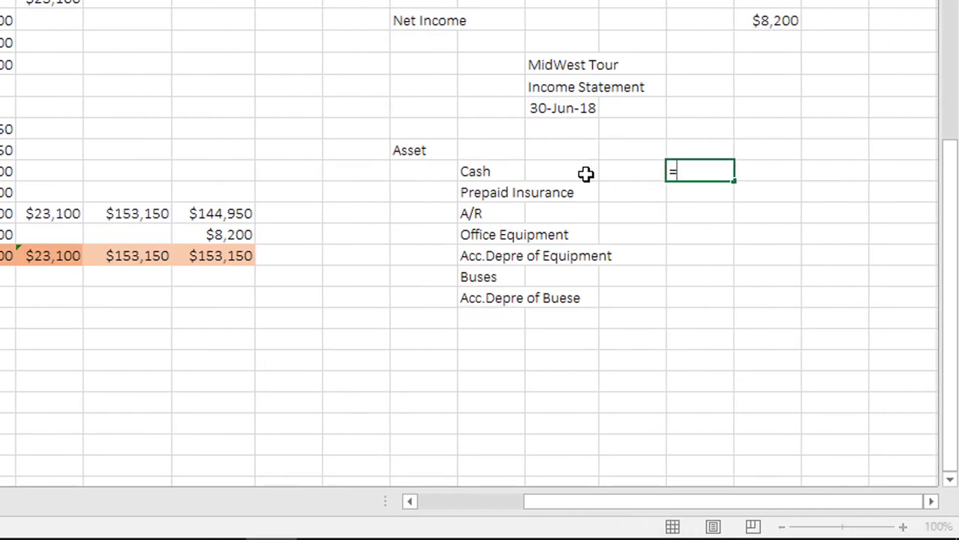
scroll(675, 447, "up", 5)
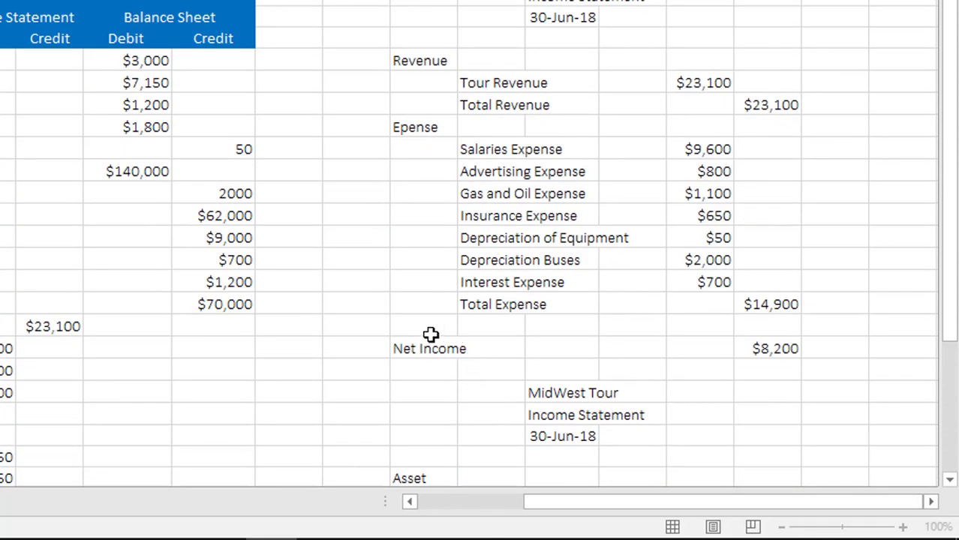
scroll(430, 334, "down", 2)
scroll(430, 334, "down", 2)
scroll(430, 335, "up", 3)
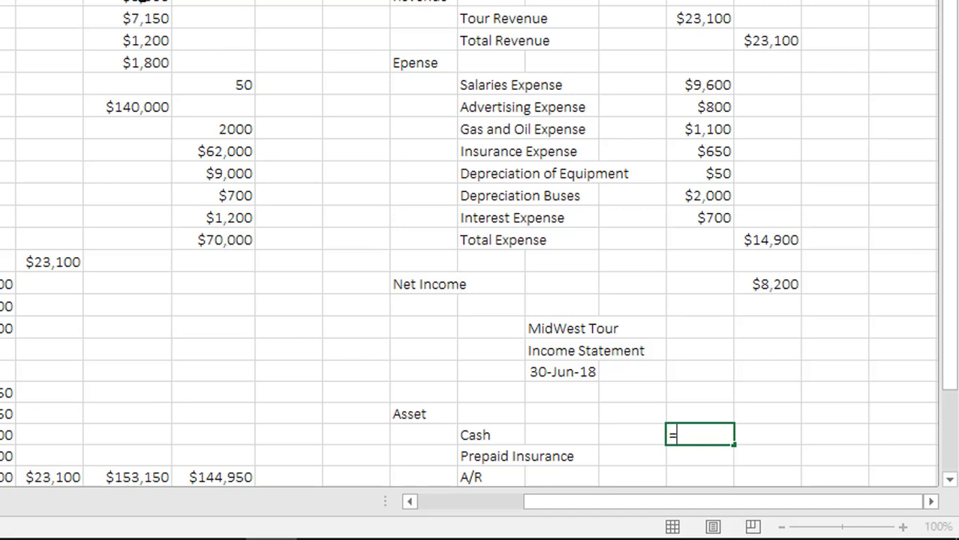
left_click(128, 3)
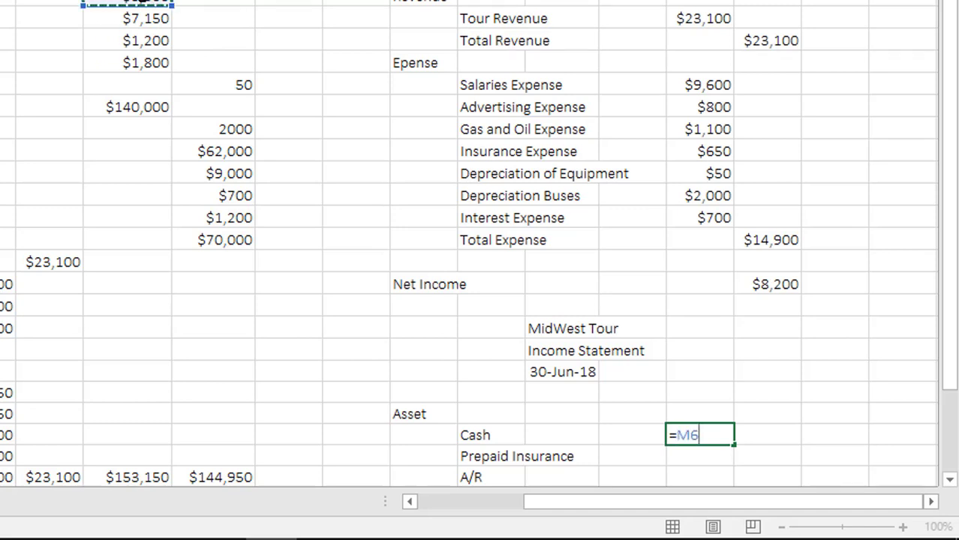
key("Return")
scroll(733, 409, "down", 1)
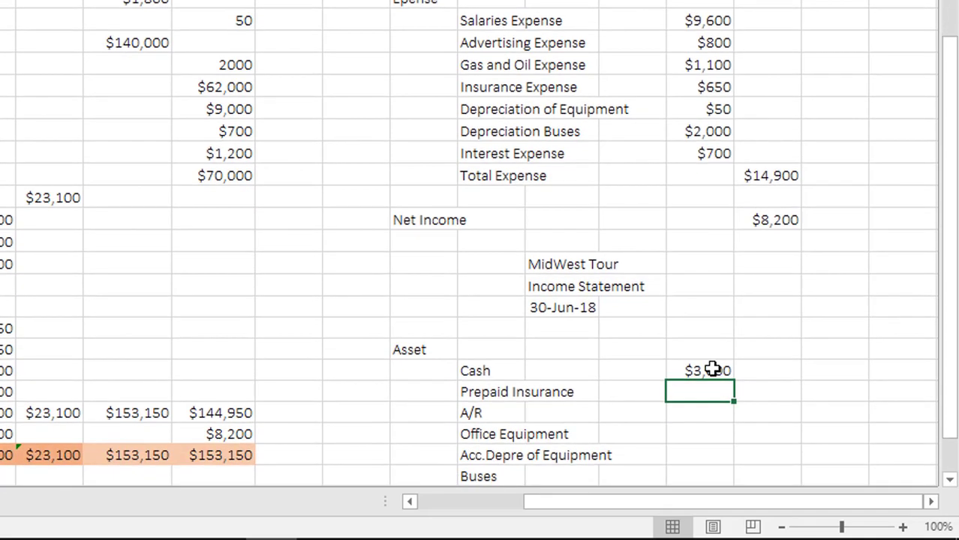
Step: Fill the Cash amount formula from U26 down through the Office Equipment row, U29
left_click(713, 369)
left_click_drag(732, 380, 720, 438)
scroll(787, 418, "down", 1)
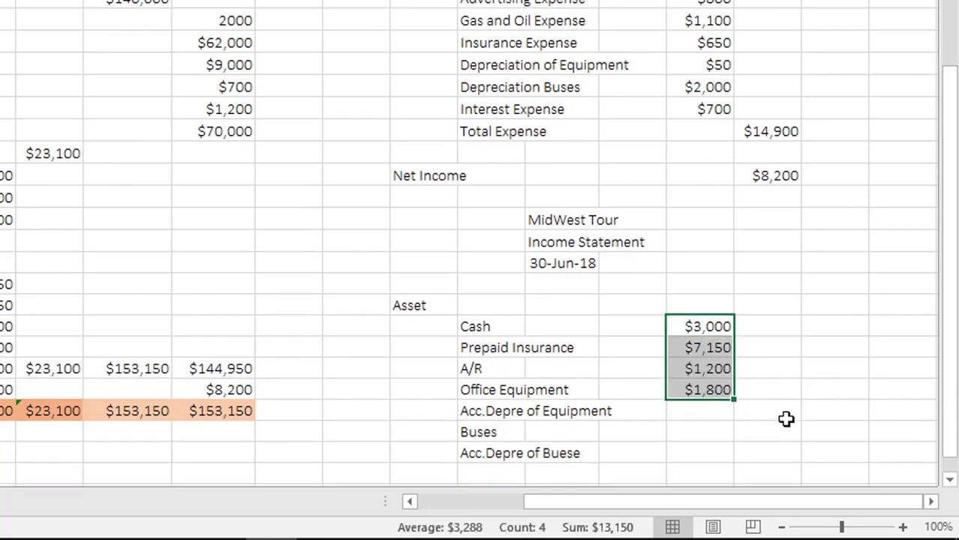
Step: Link the Buses amount in U31 to the Balance Sheet debit value with =M11
left_click(716, 411)
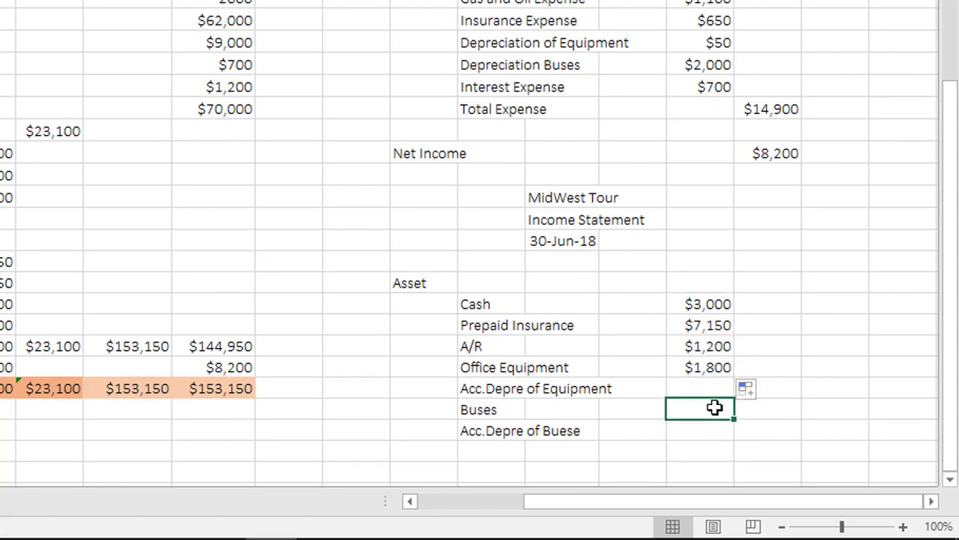
type("=")
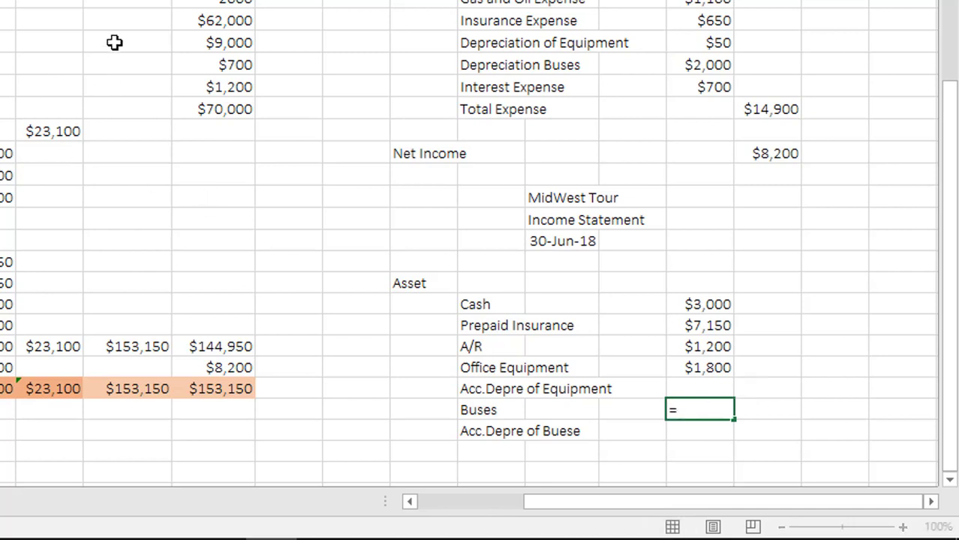
type("M11")
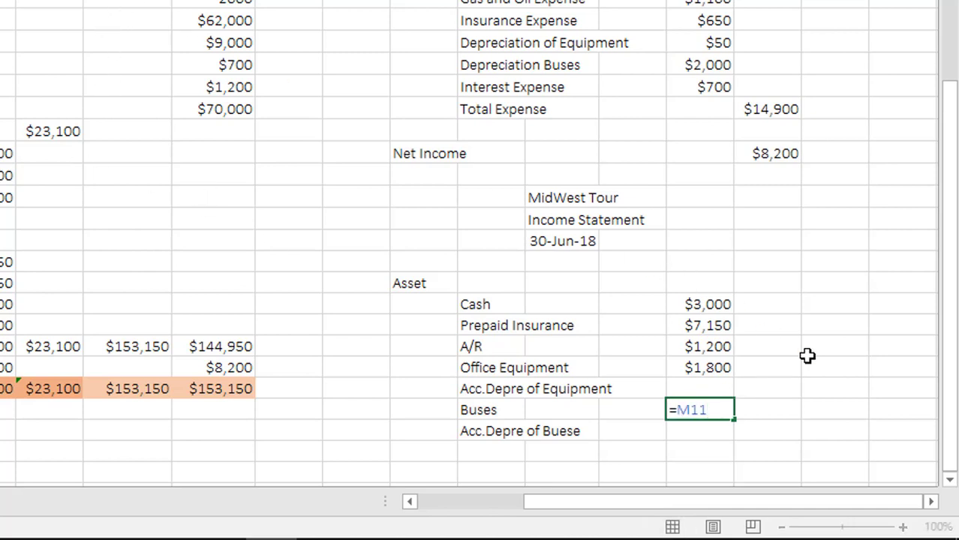
key("ctrl+Return")
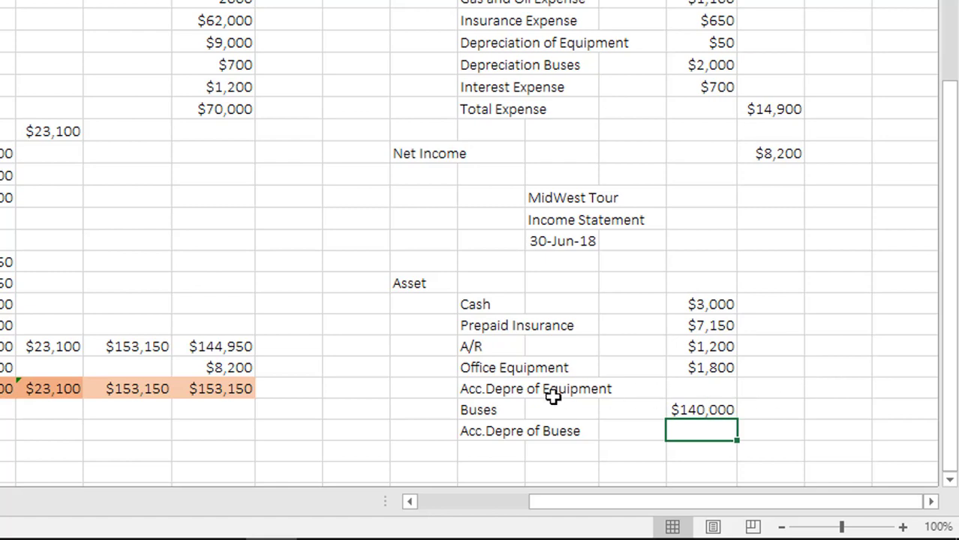
Step: Enter -50 as the Acc.Depre of Equipment amount in U30
left_click(670, 387)
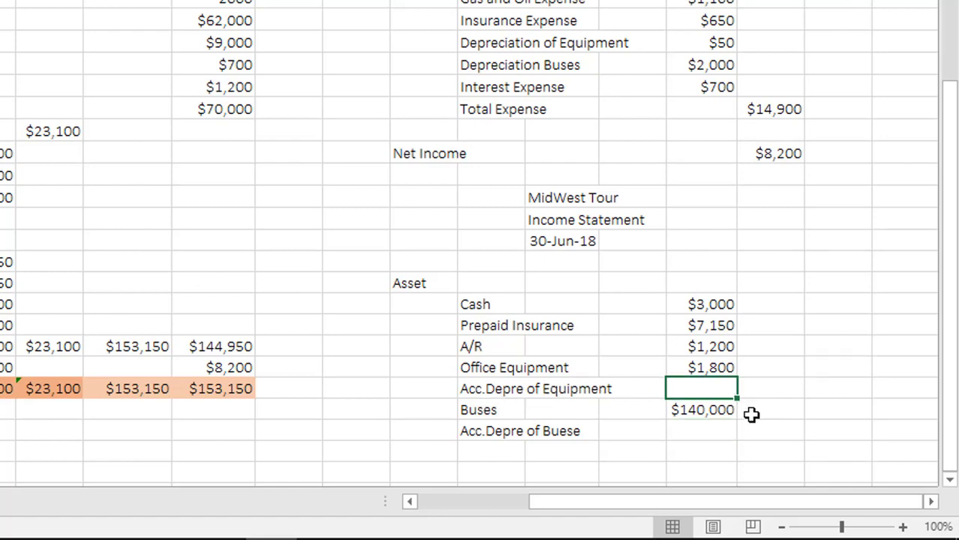
scroll(751, 415, "up", 1)
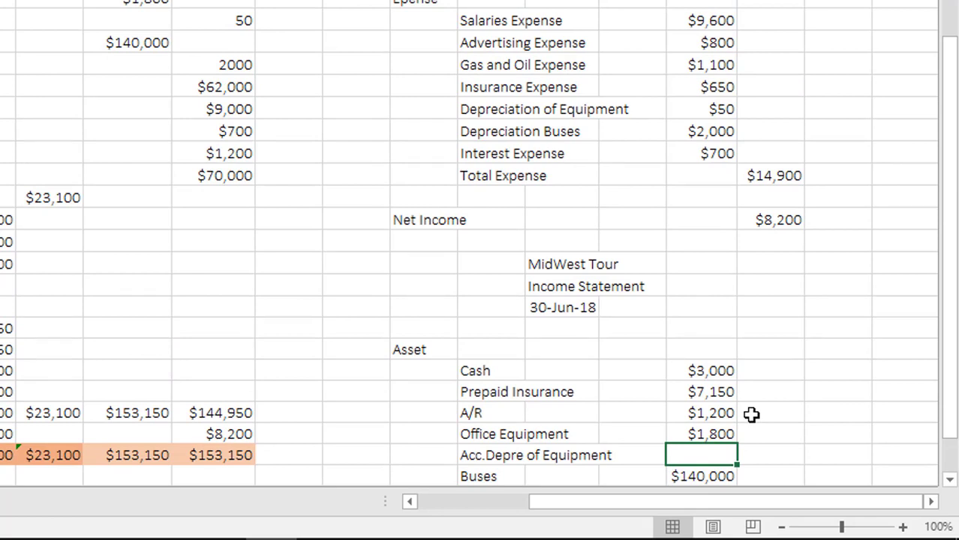
type("-")
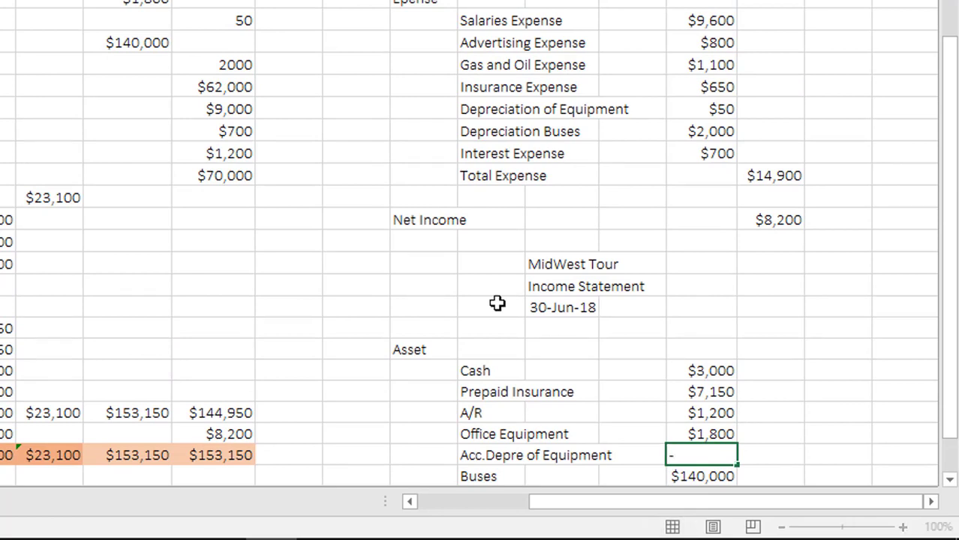
type("5")
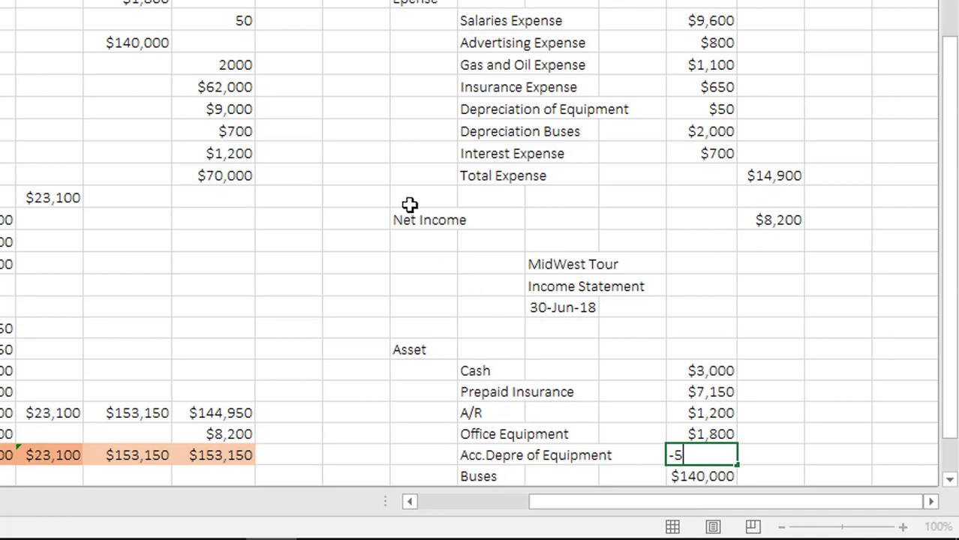
type("0")
scroll(606, 255, "down", 2)
key("Return")
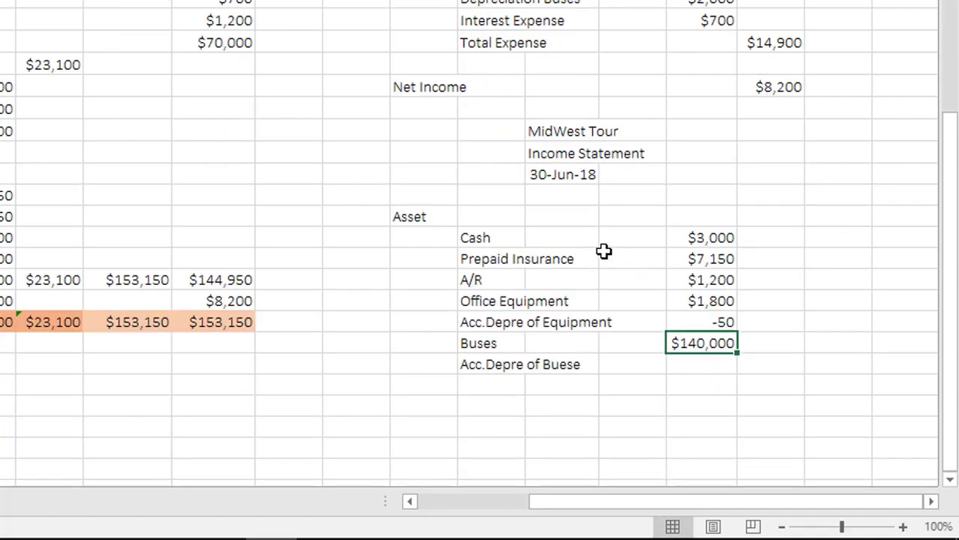
Step: Enter -200 as the Acc.Depre of Buese amount in U32
left_click(697, 364)
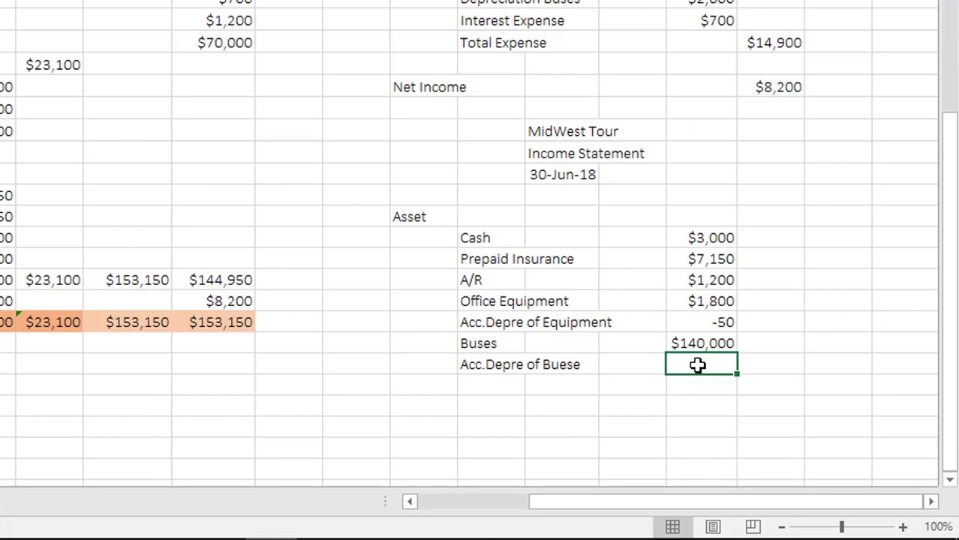
type("-200")
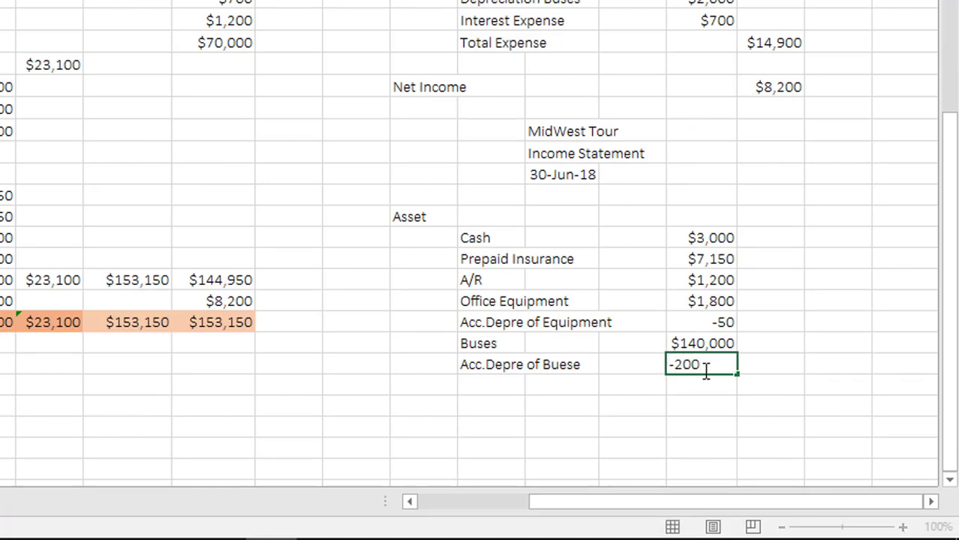
left_click(693, 396)
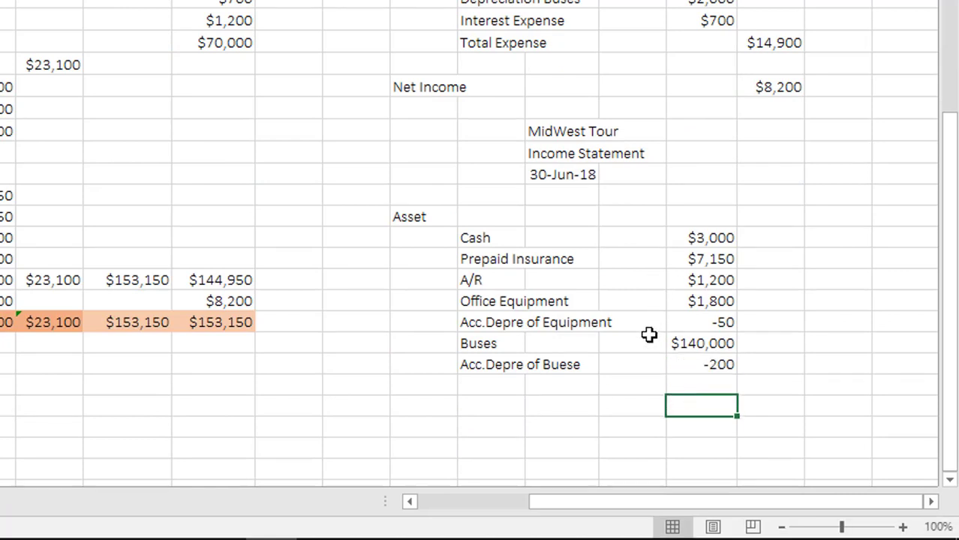
left_click(485, 388)
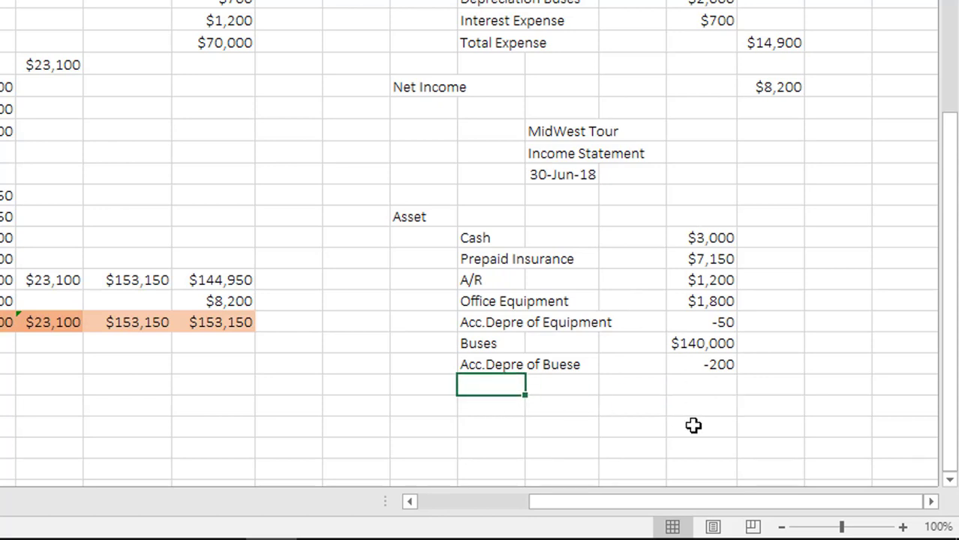
Step: Add a Total Asset row below Acc.Depre of Buese and sum the asset amounts U26:U32 in V33
type("Total")
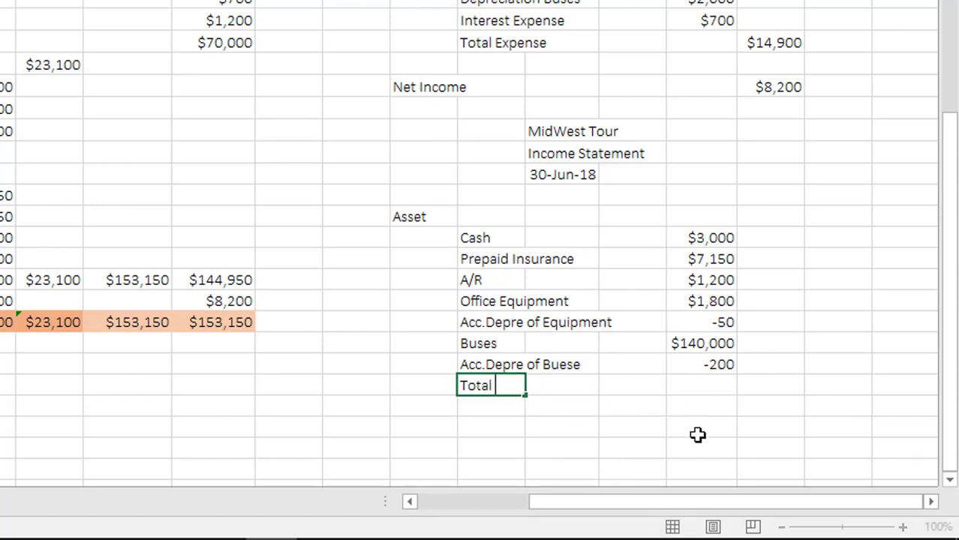
type(" Asset")
key("Tab")
key("Tab")
key("Tab")
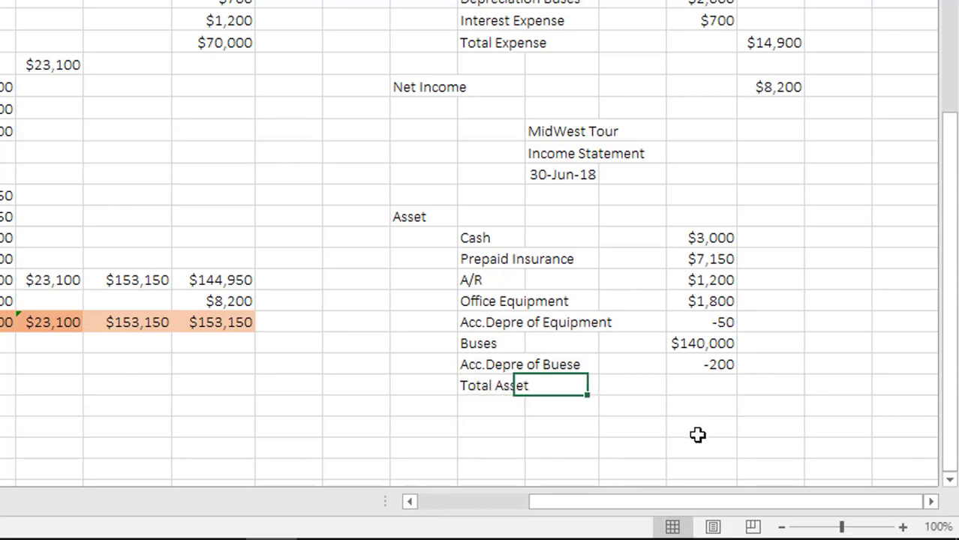
key("Tab")
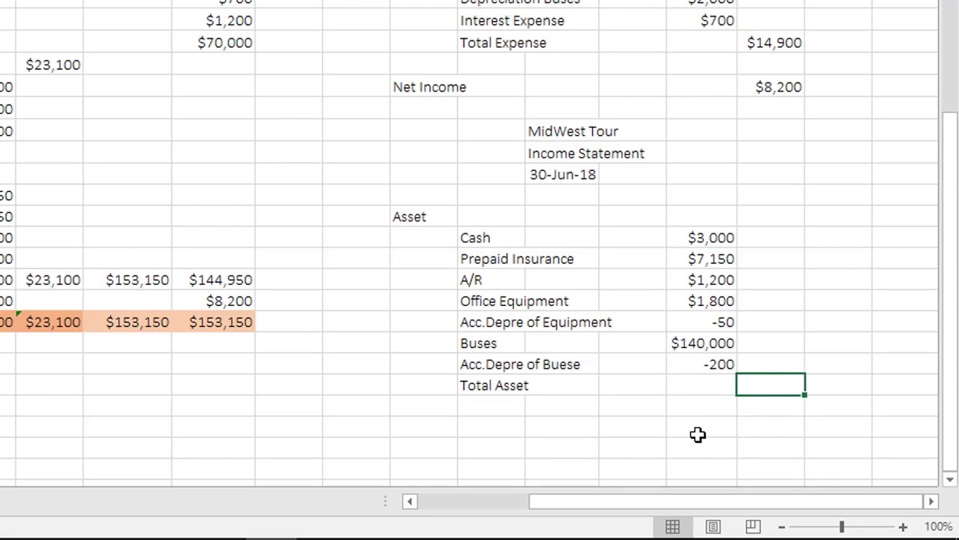
type("=")
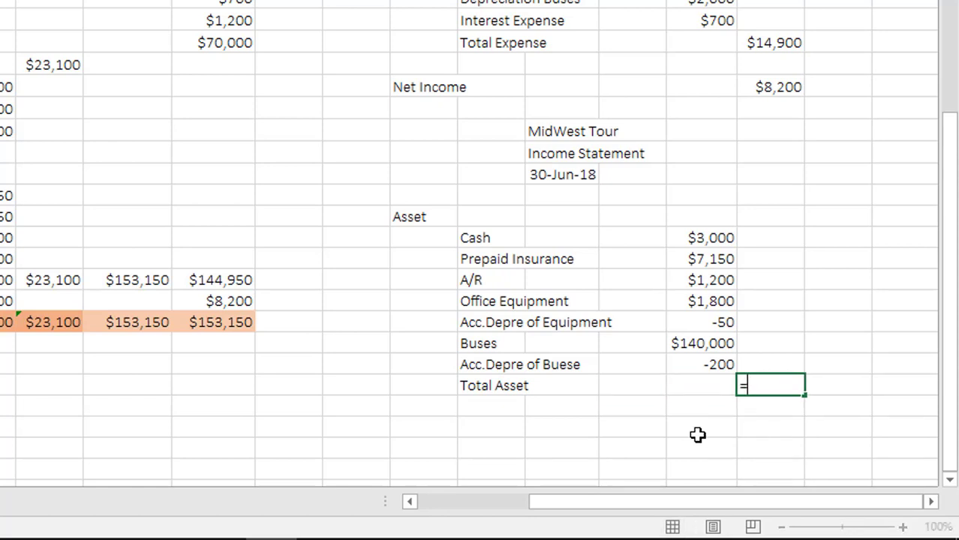
type("sum")
key("Tab")
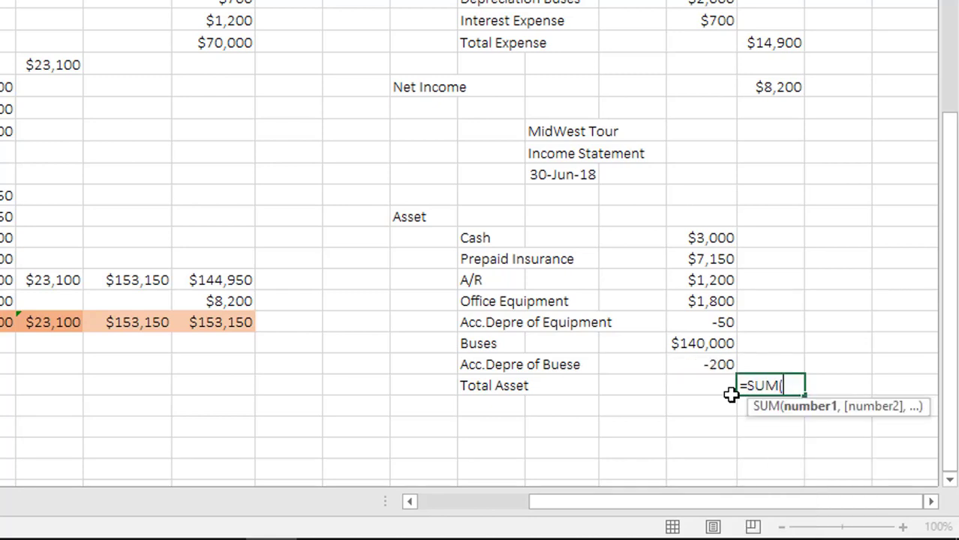
left_click_drag(704, 237, 704, 361)
key("Return")
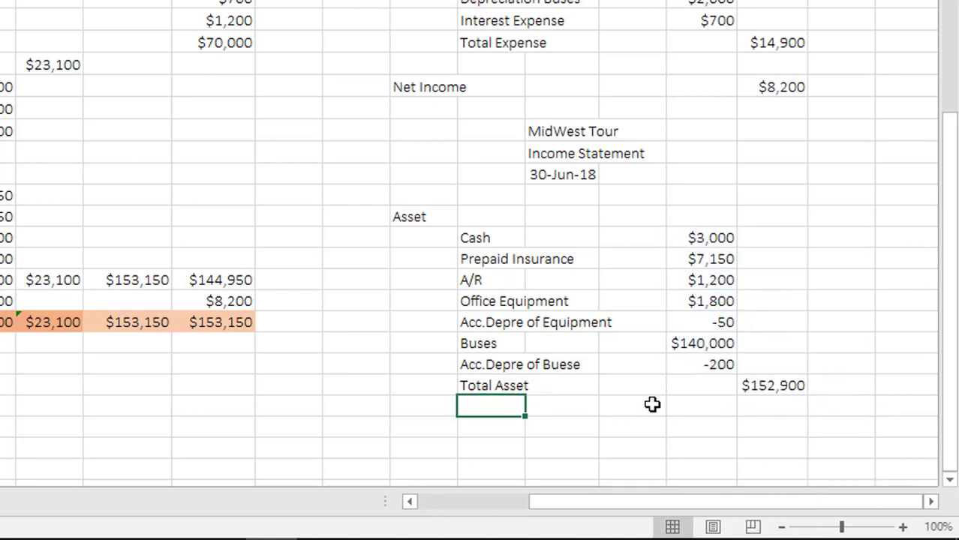
left_click(523, 385)
left_click(787, 387)
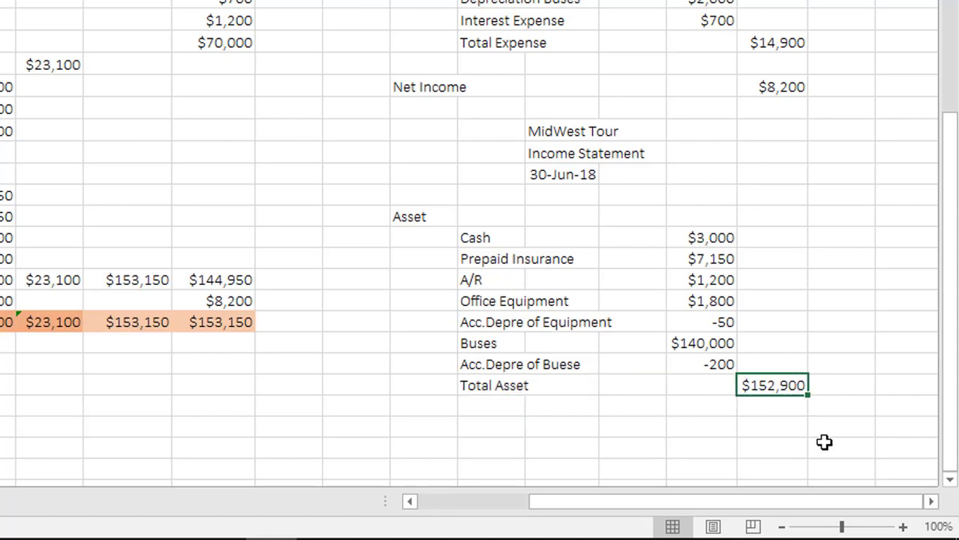
Step: Enter the heading Liability in W25, on the same row as the Asset heading
left_click(929, 504)
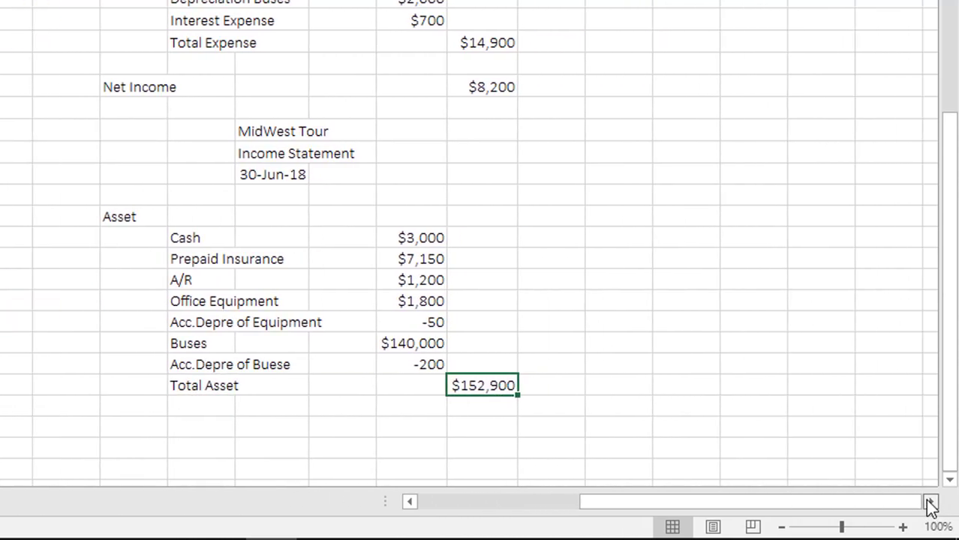
left_click(444, 215)
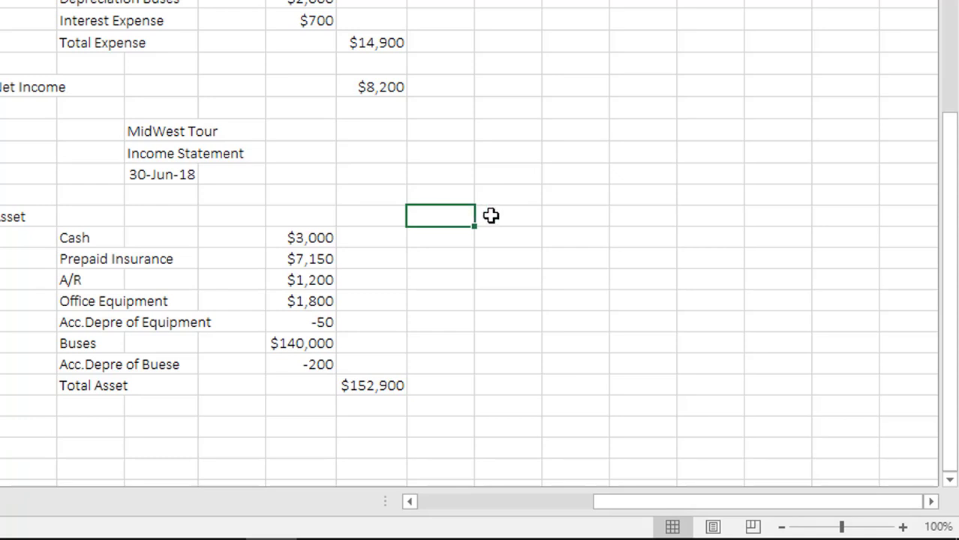
type("Liability")
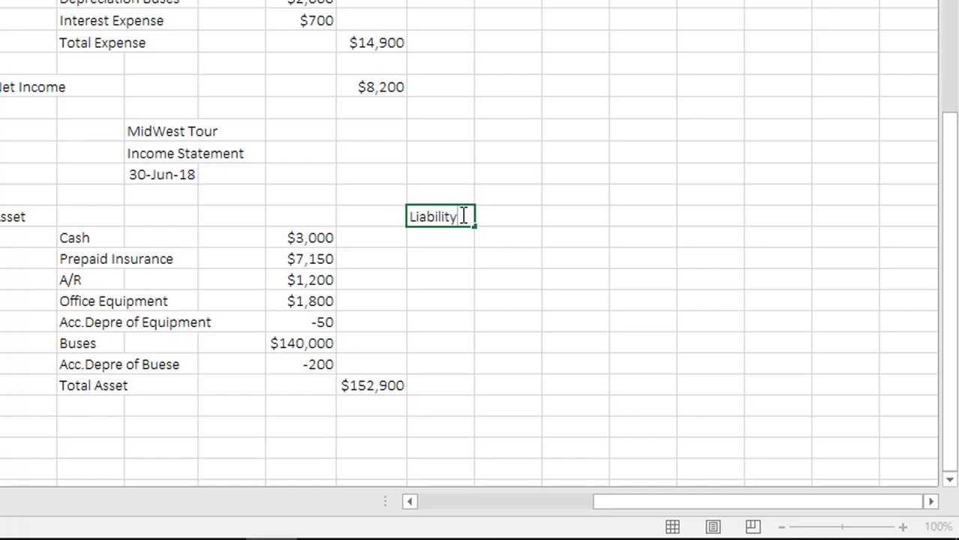
left_click(605, 265)
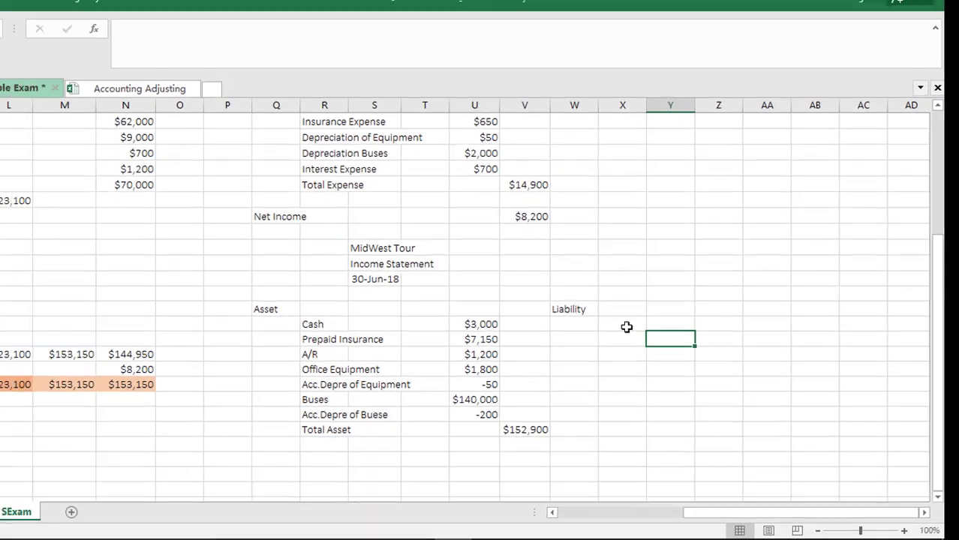
Step: Link the first liability label in X26 to the worksheet's Notes Payable account title with =B13
left_click(514, 243)
type("=")
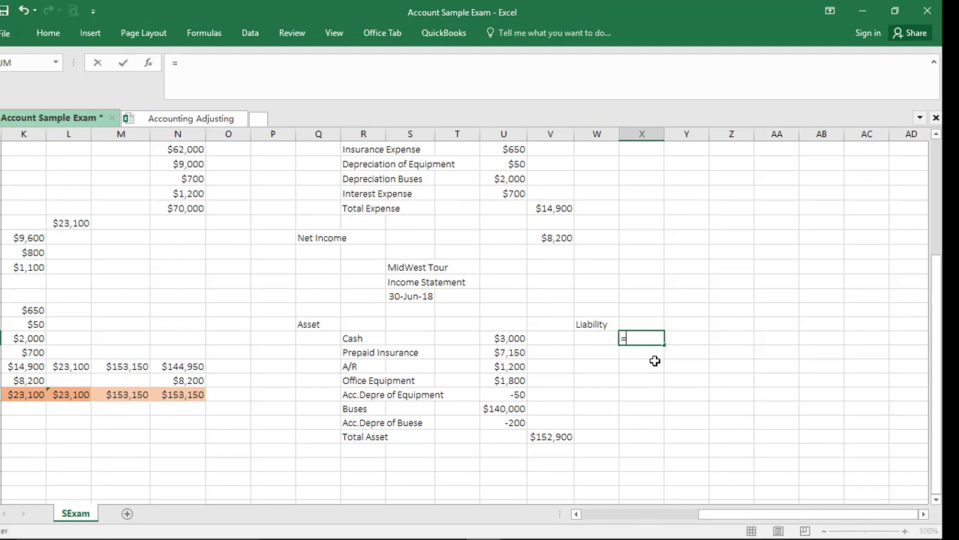
left_click_drag(743, 523, 596, 523)
scroll(557, 429, "up", 4)
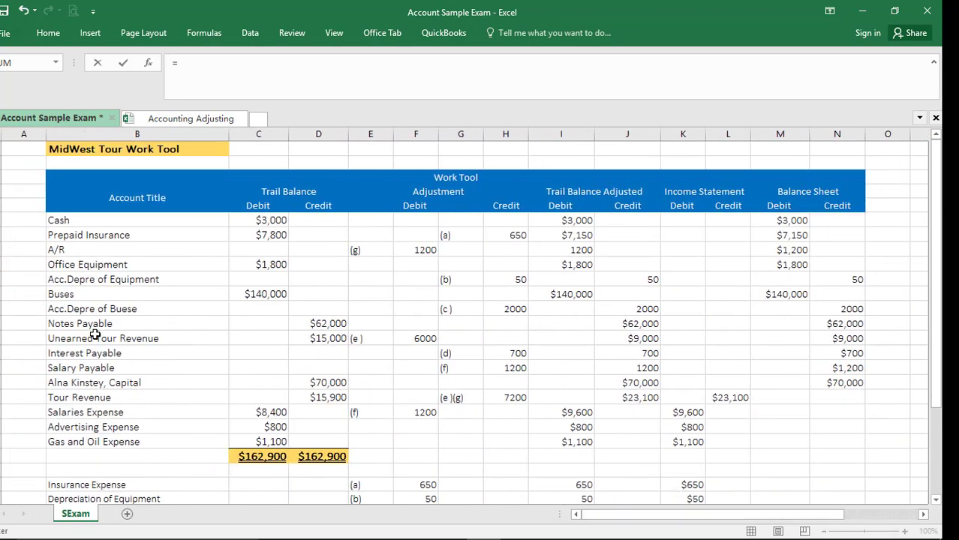
left_click(64, 325)
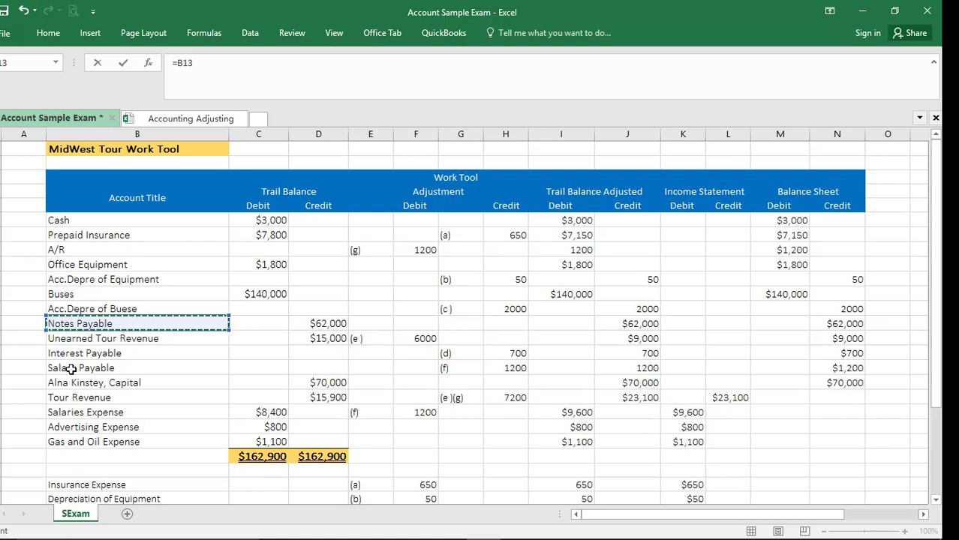
key("Return")
Step: Fill the Notes Payable label formula from X26 down to X30 and clear the owner's capital label from X30
scroll(686, 391, "down", 2)
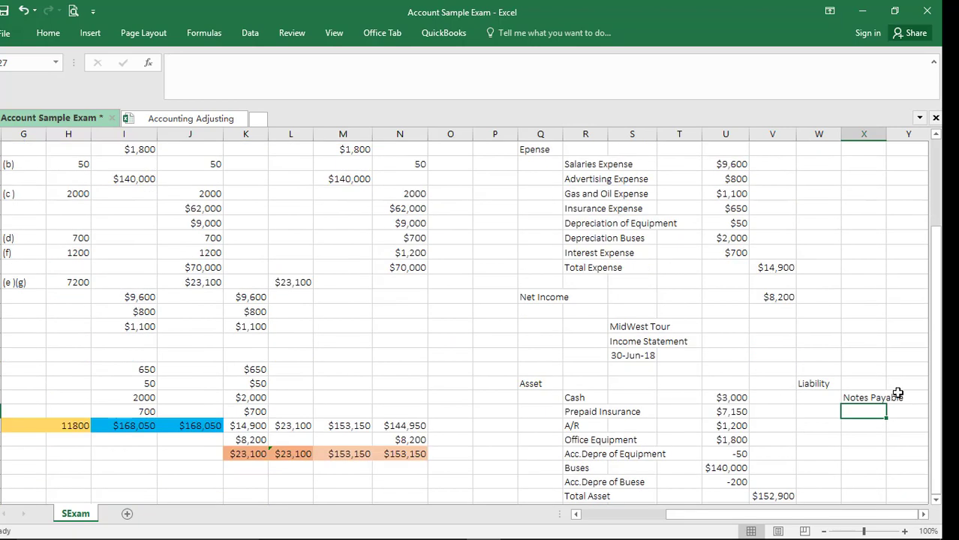
scroll(897, 394, "down", 1)
left_click(865, 352)
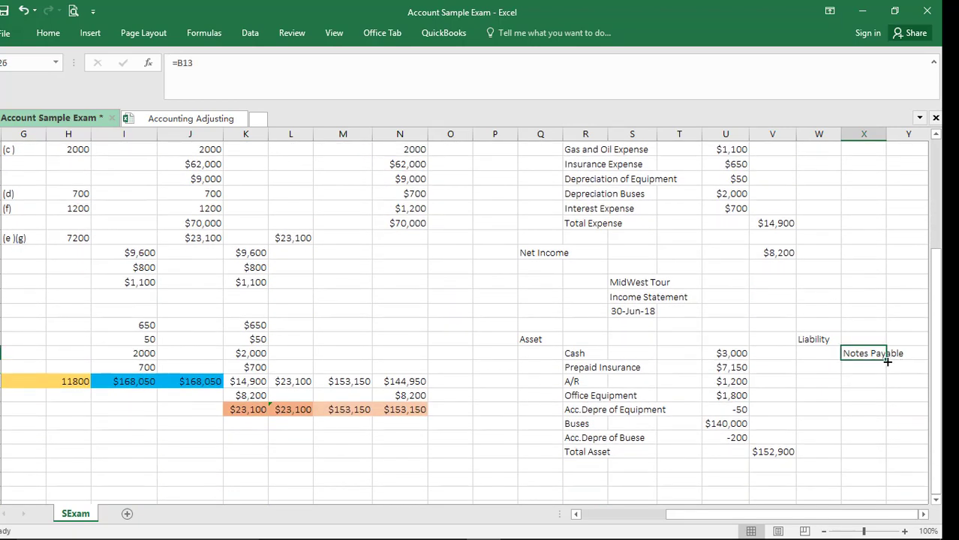
left_click_drag(885, 361, 882, 423)
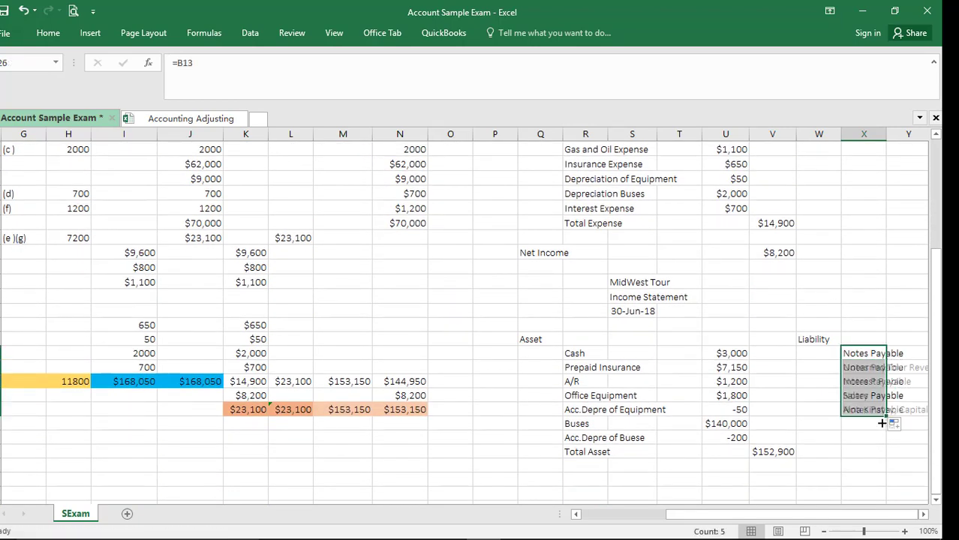
left_click(866, 409)
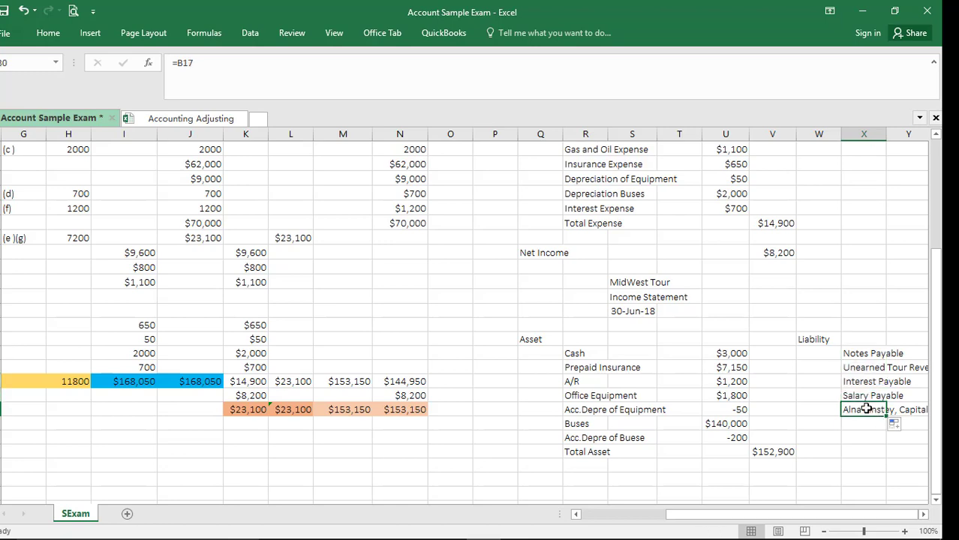
key("Delete")
Step: Link the Notes Payable amount in AA26 to the Balance Sheet credit value with =N13
scroll(841, 462, "down", 1)
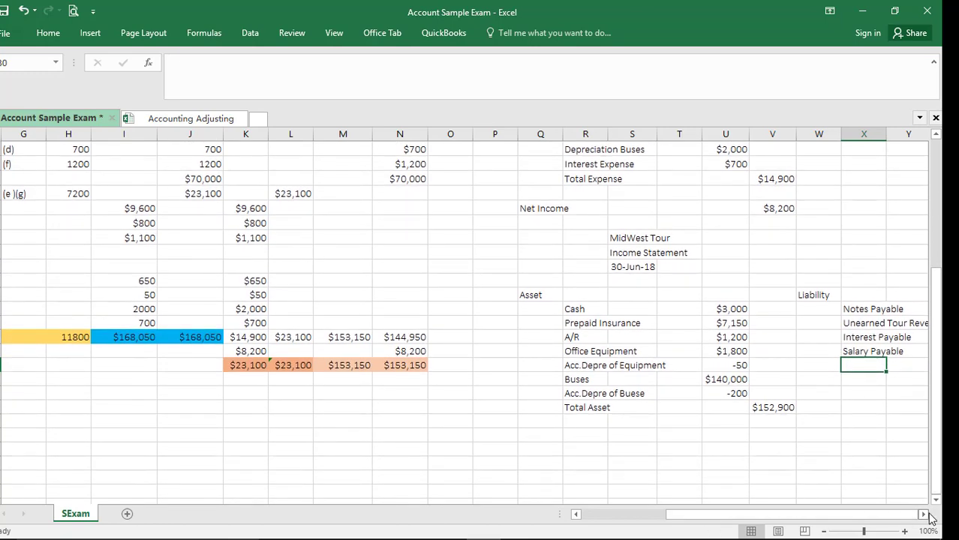
left_click_drag(924, 517, 924, 516)
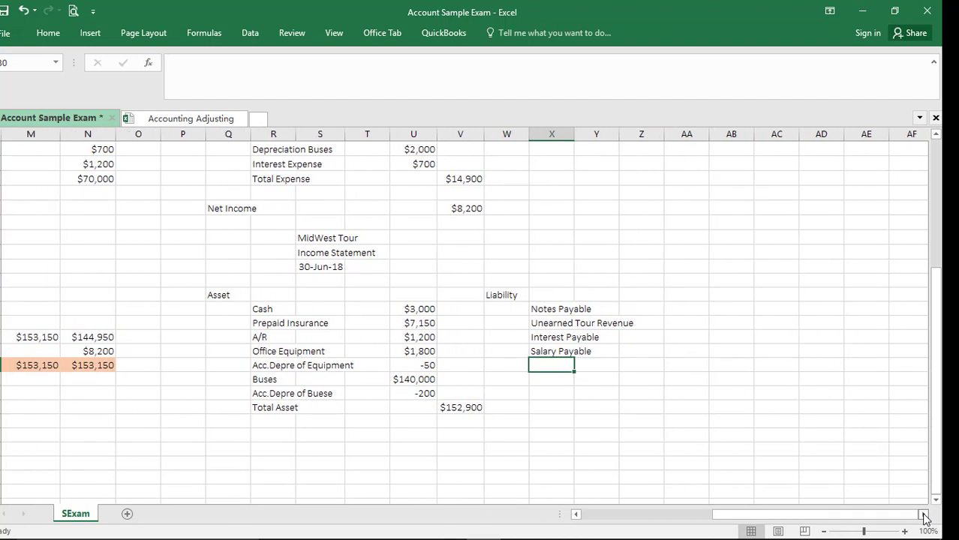
left_click(695, 309)
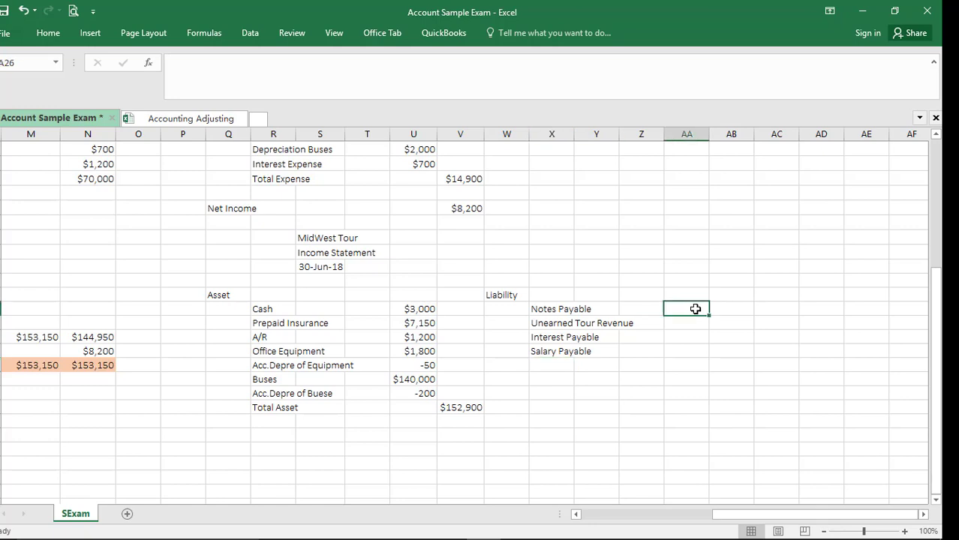
type("=")
left_click_drag(781, 515, 714, 518)
scroll(802, 398, "up", 5)
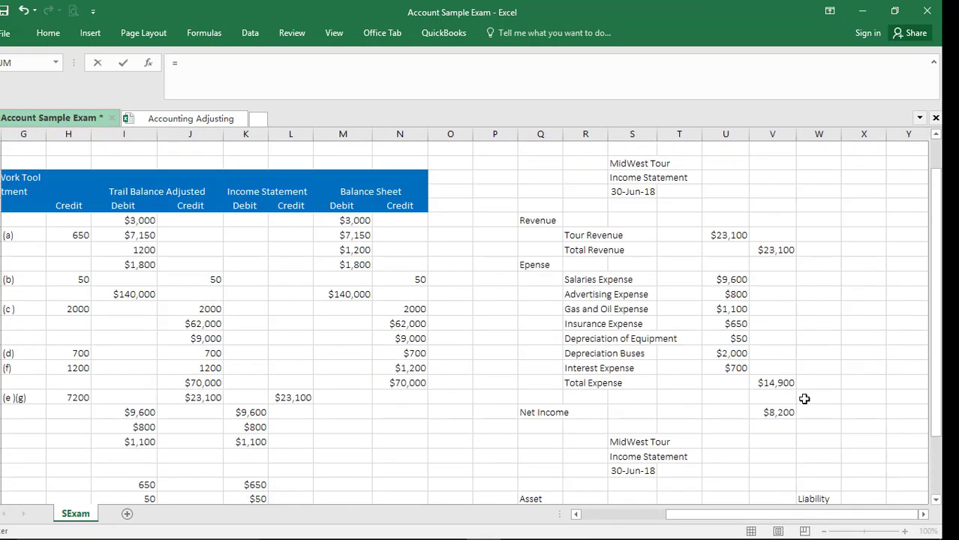
left_click(411, 323)
key("Return")
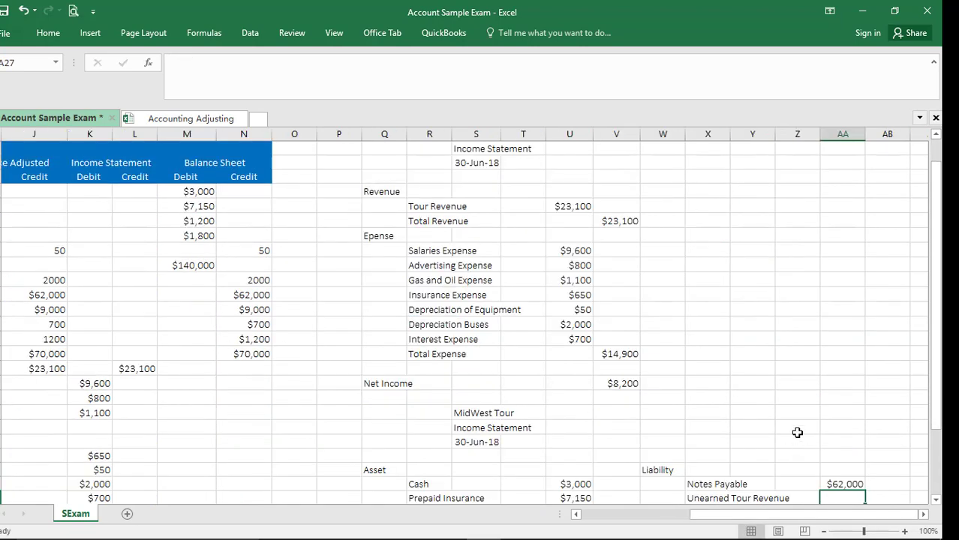
Step: Fill the Notes Payable amount formula from AA26 down through the Salary Payable row, AA29
scroll(797, 433, "down", 2)
left_click(846, 398)
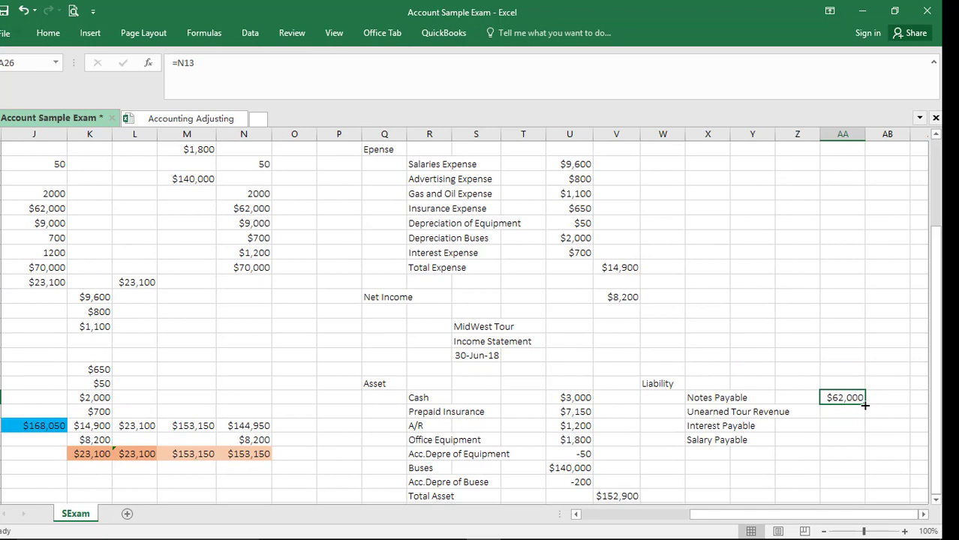
left_click_drag(865, 406, 865, 447)
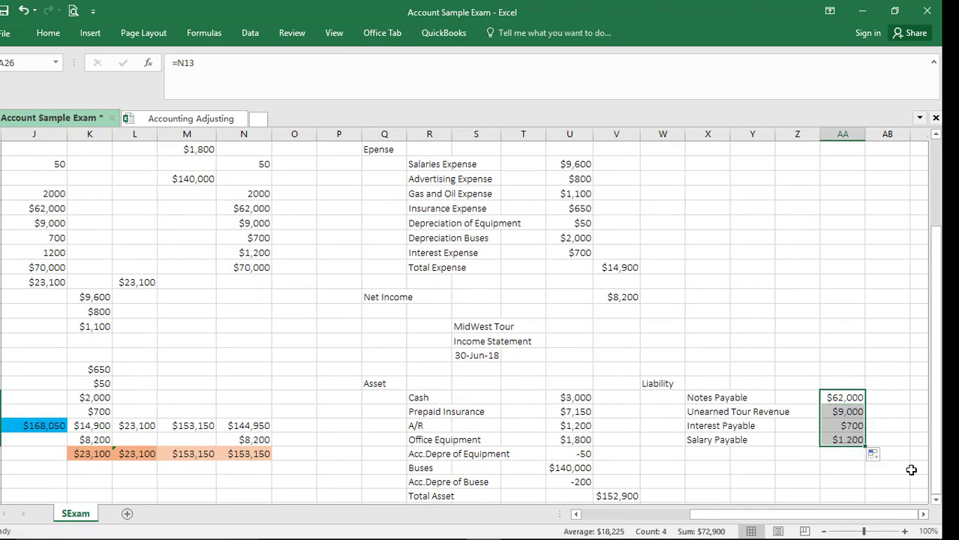
Step: Enter the label Total Liability in X30, directly below Salary Payable
scroll(728, 446, "down", 1)
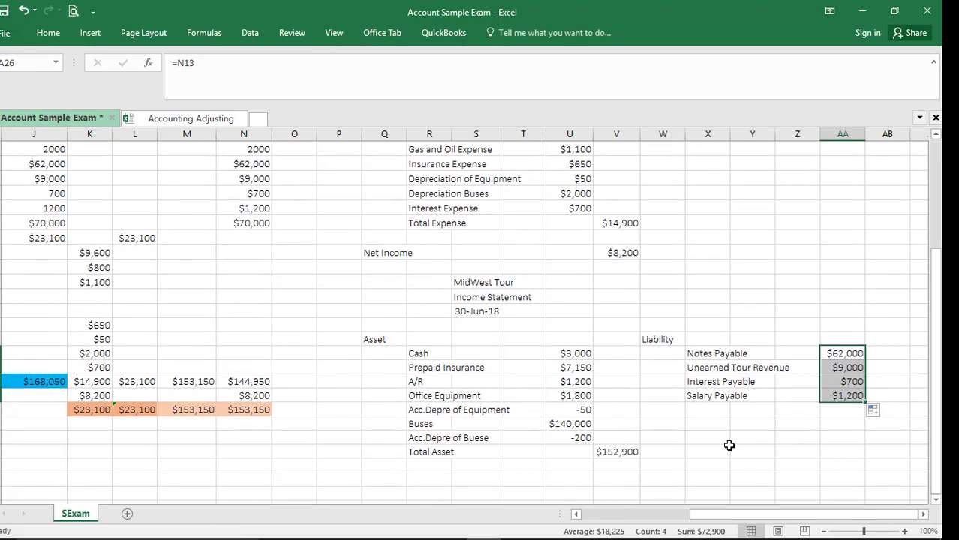
left_click(705, 410)
scroll(814, 459, "down", 1)
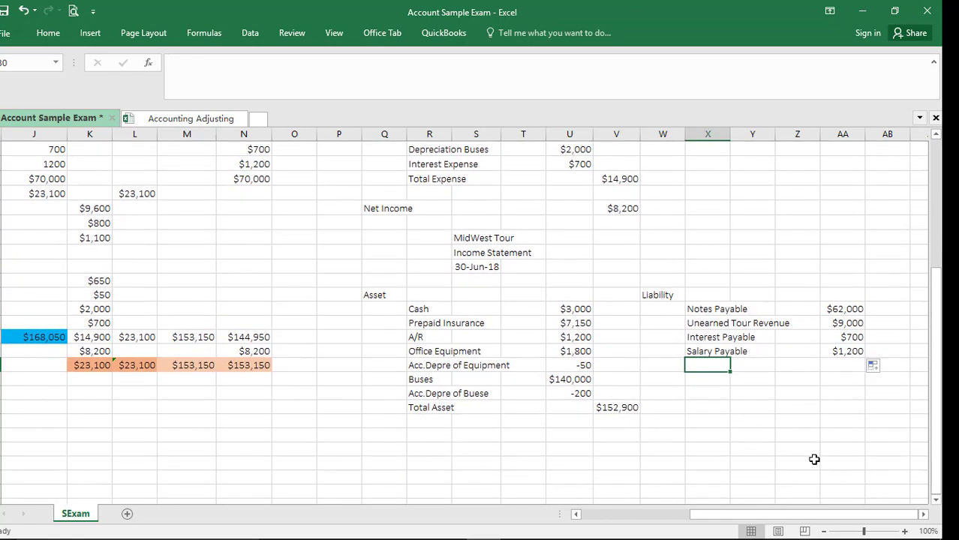
left_click(923, 515)
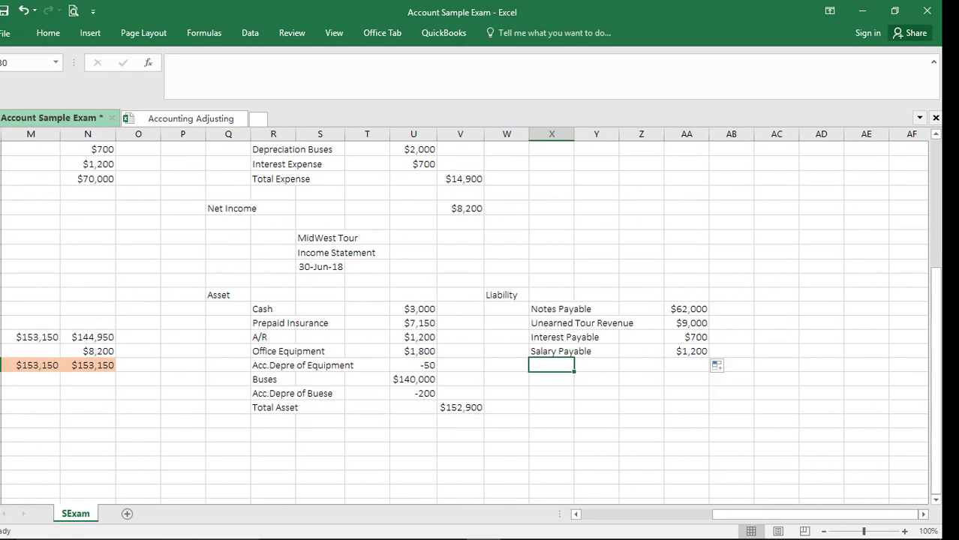
type("Total Liabil")
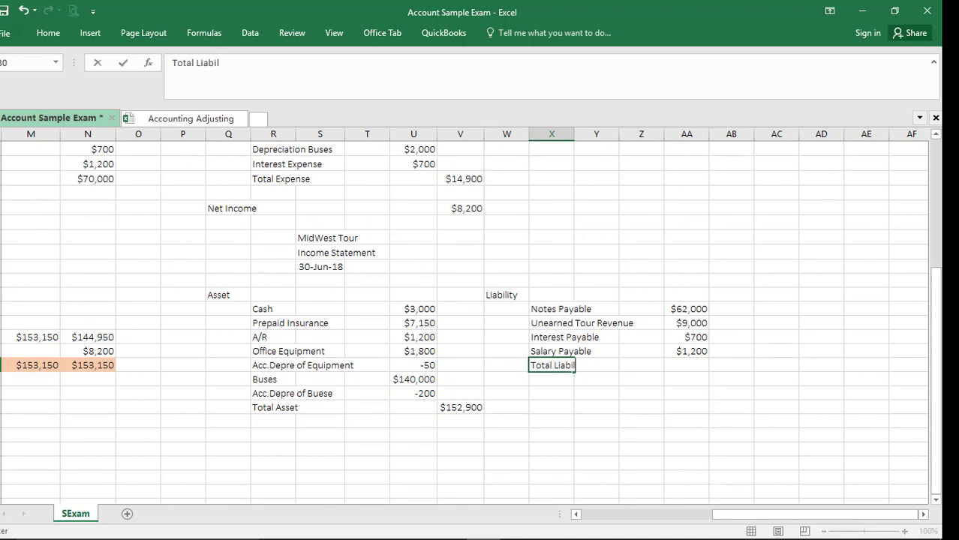
Step: Sum the liability amounts AA26:AA29 in AB30 on the Total Liability row
key("Right")
key("Right")
key("Right")
key("Right")
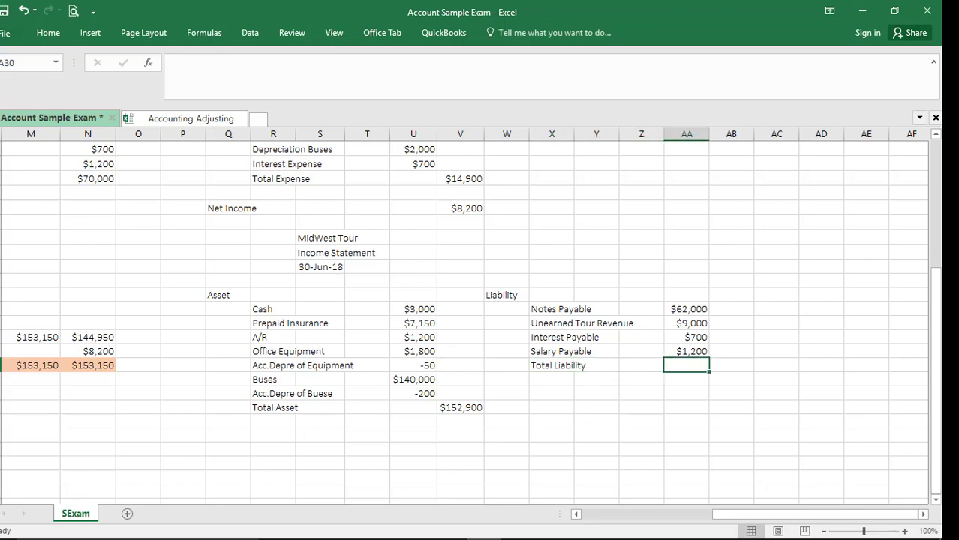
type("=sum")
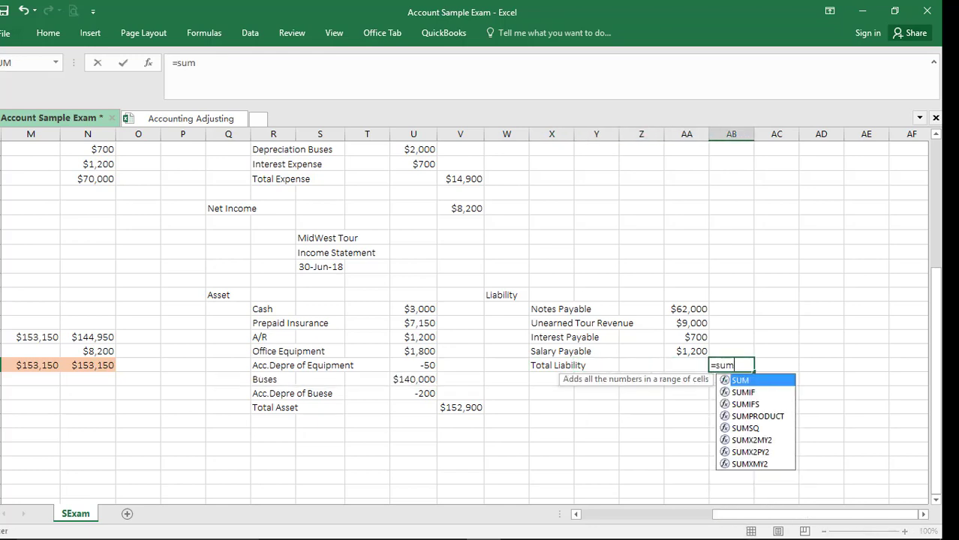
key("Tab")
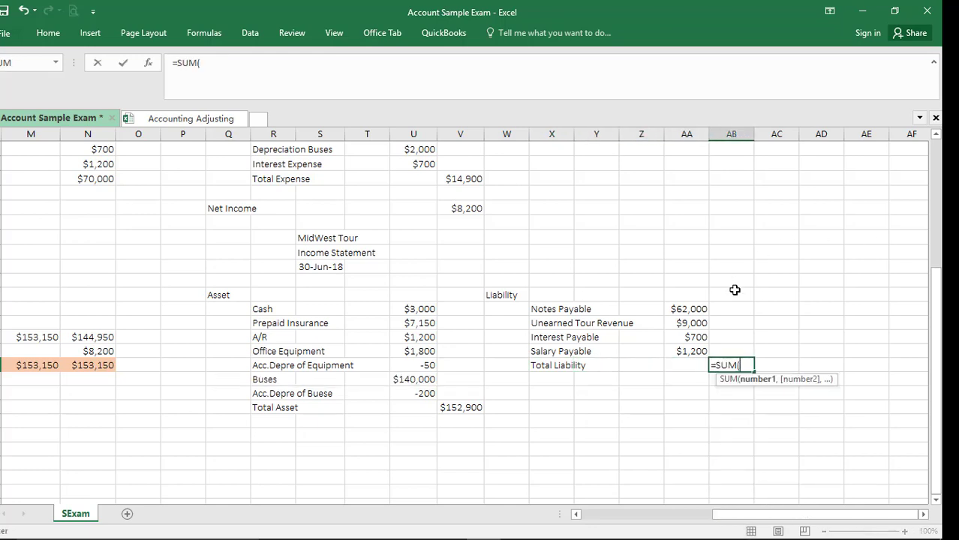
left_click_drag(689, 308, 689, 353)
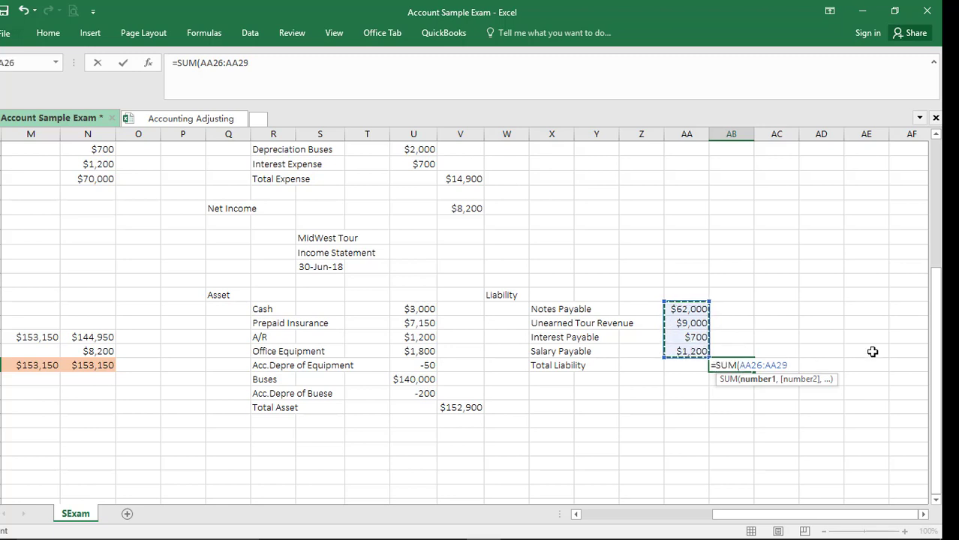
key("Return")
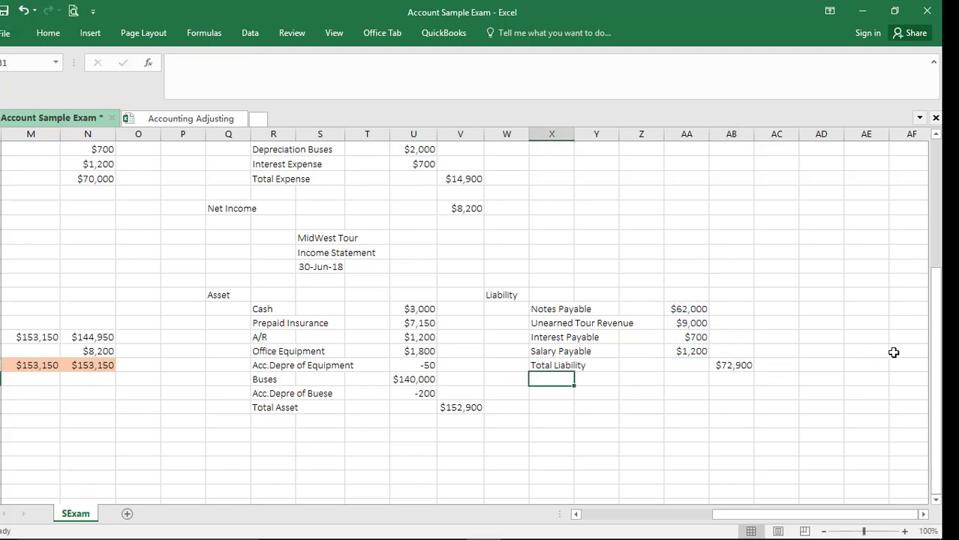
left_click(788, 297)
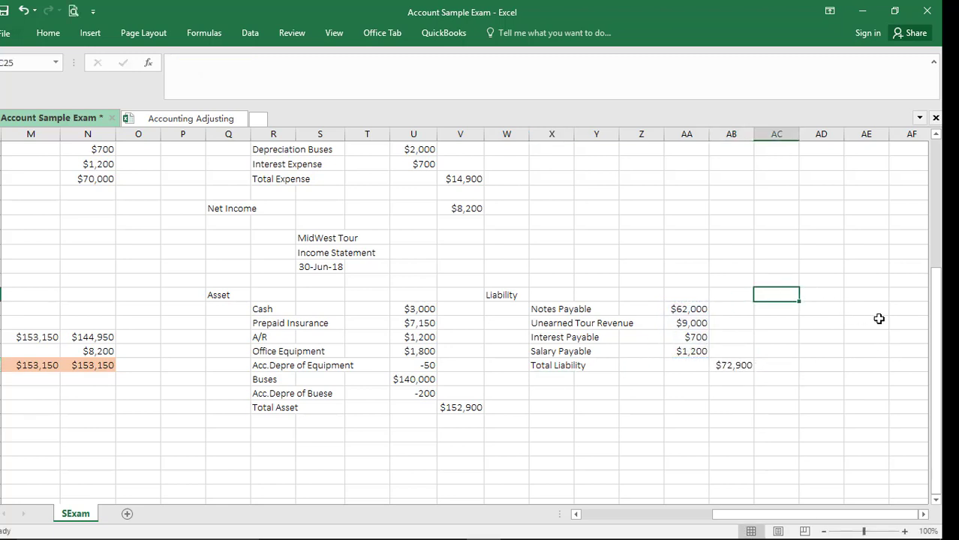
type("Owner's Equit")
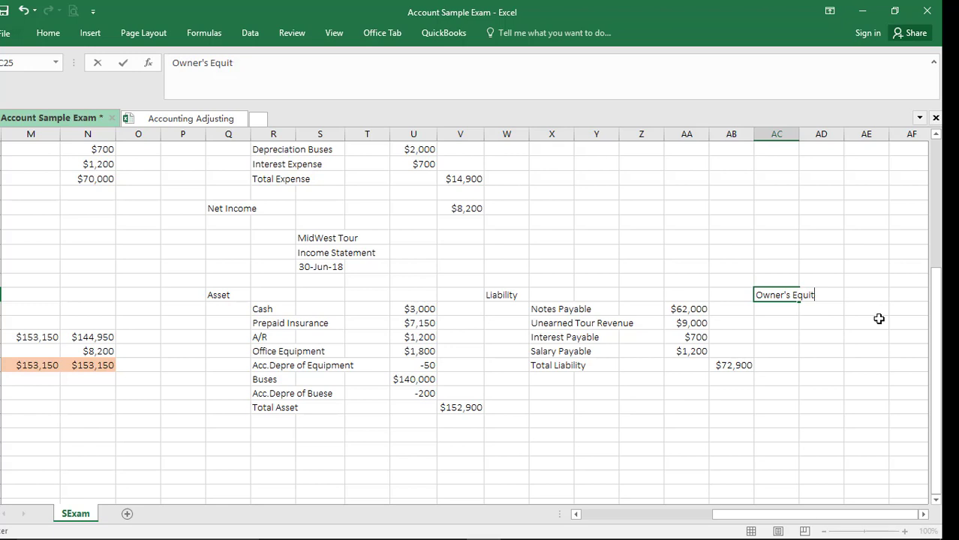
key("BackSpace")
key("BackSpace")
key("BackSpace")
key("BackSpace")
key("BackSpace")
key("BackSpace")
key("BackSpace")
key("BackSpace")
key("BackSpace")
key("BackSpace")
key("BackSpace")
key("BackSpace")
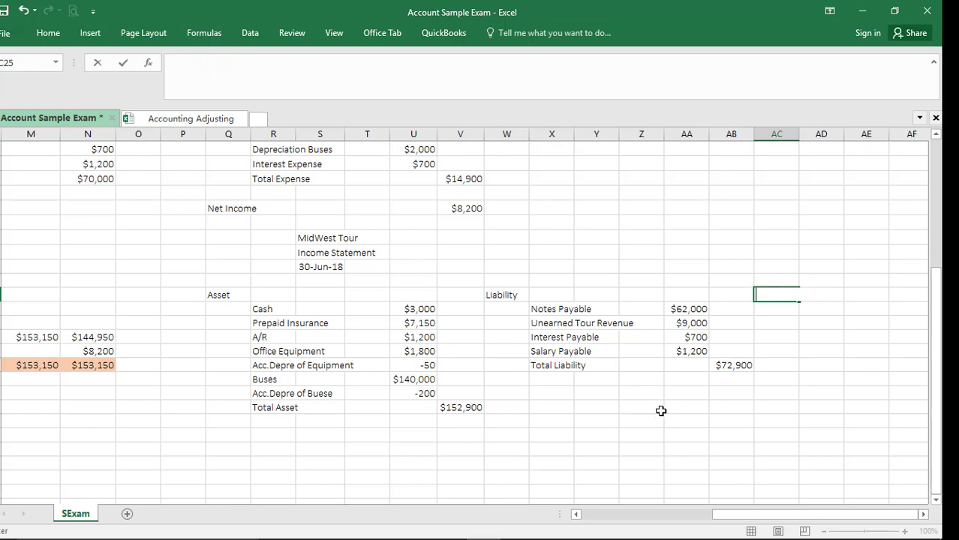
Step: Enter the section heading Owner's Equity in W31, on the row below Total Liability
left_click(516, 378)
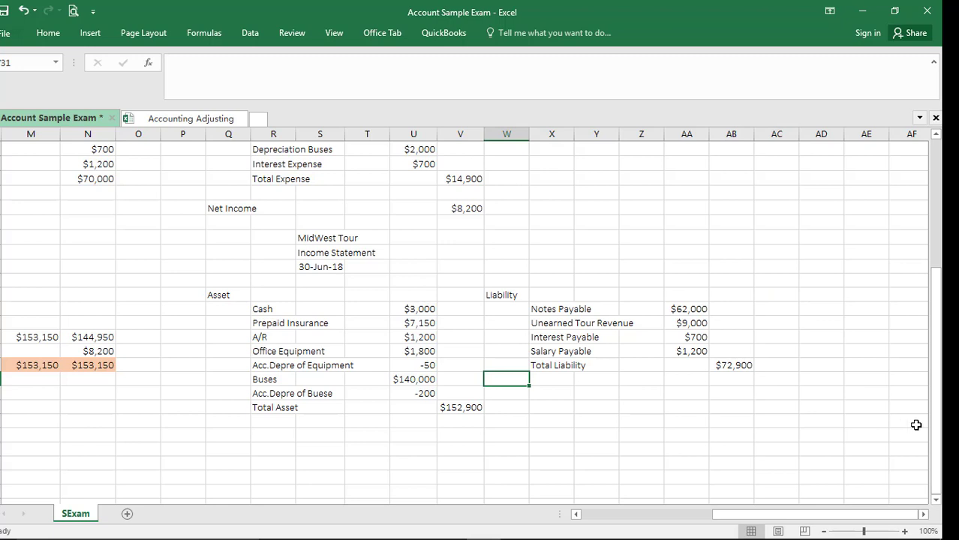
type("Owner")
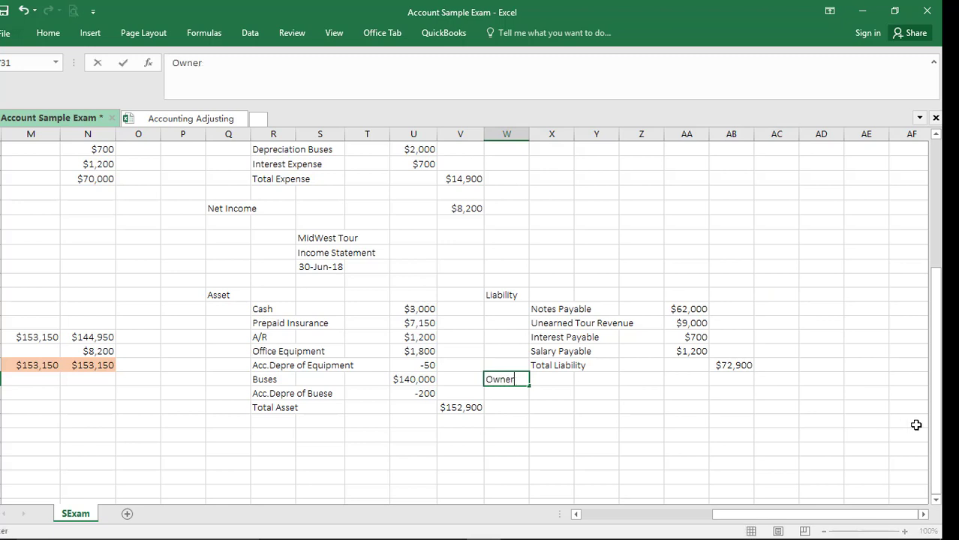
type("'s Eq")
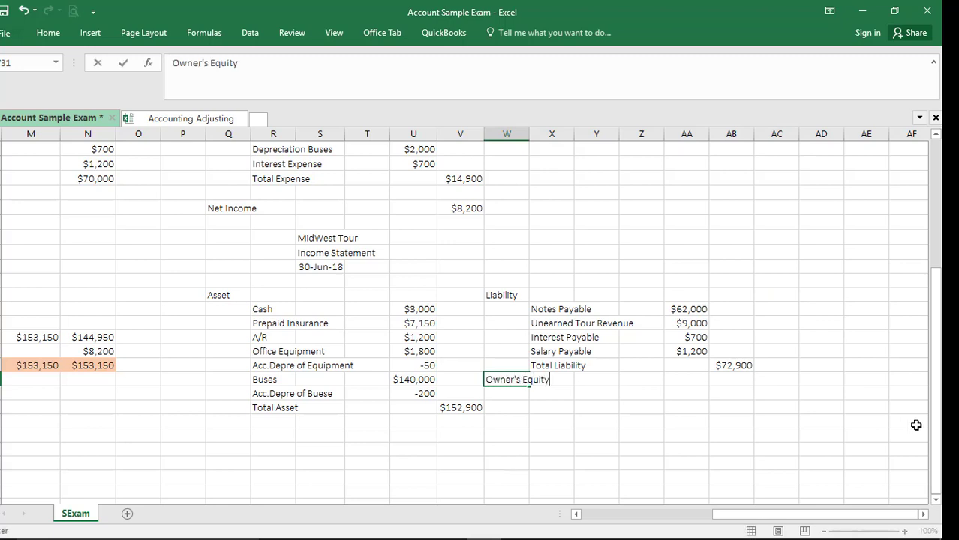
type("uity")
key("Return")
Step: Link the owner's capital account name into X32 under Owner's Equity with =B17
key("Tab")
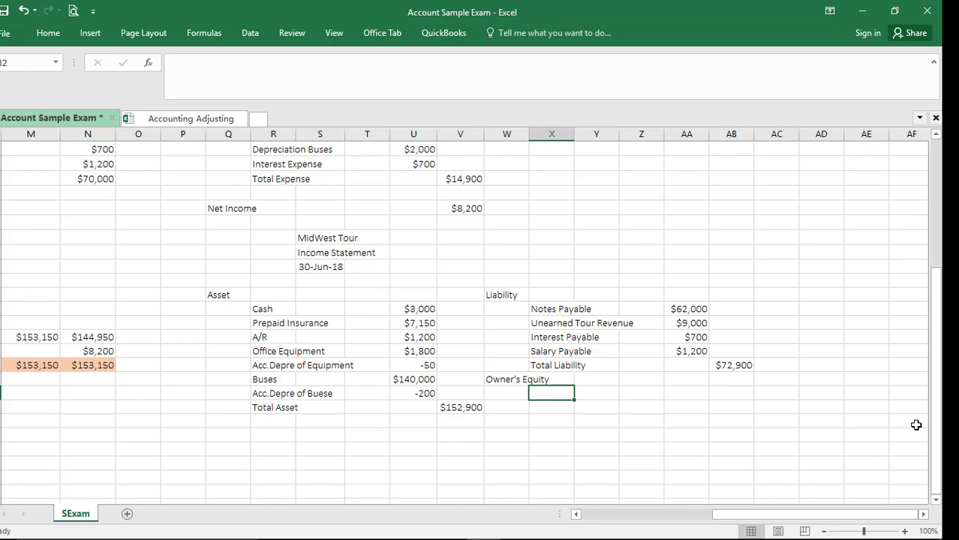
left_click_drag(798, 515, 658, 521)
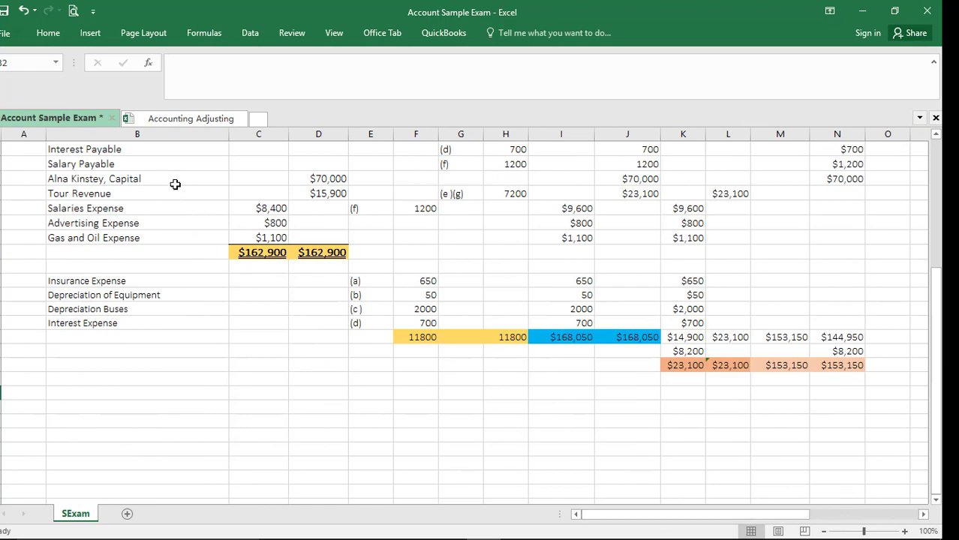
left_click_drag(721, 516, 831, 525)
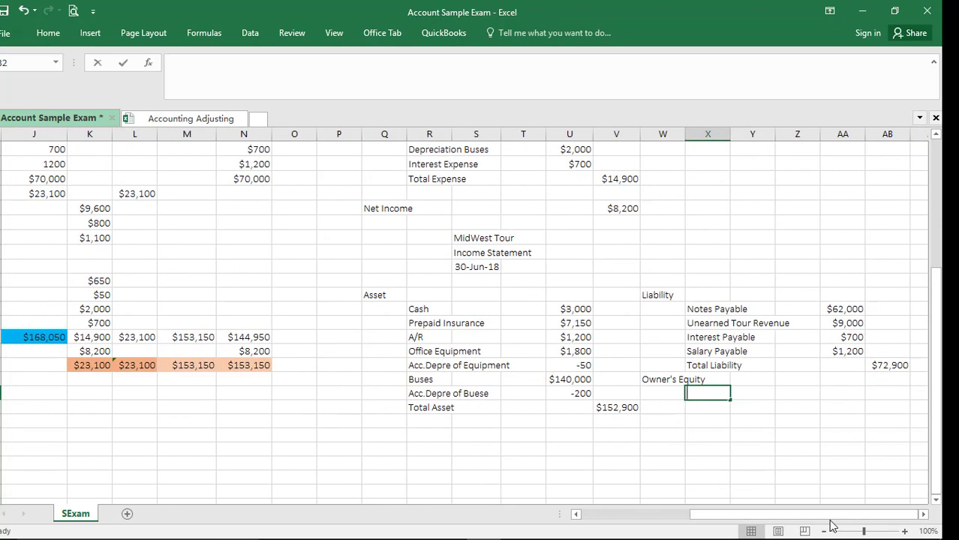
type("=")
left_click_drag(770, 517, 648, 519)
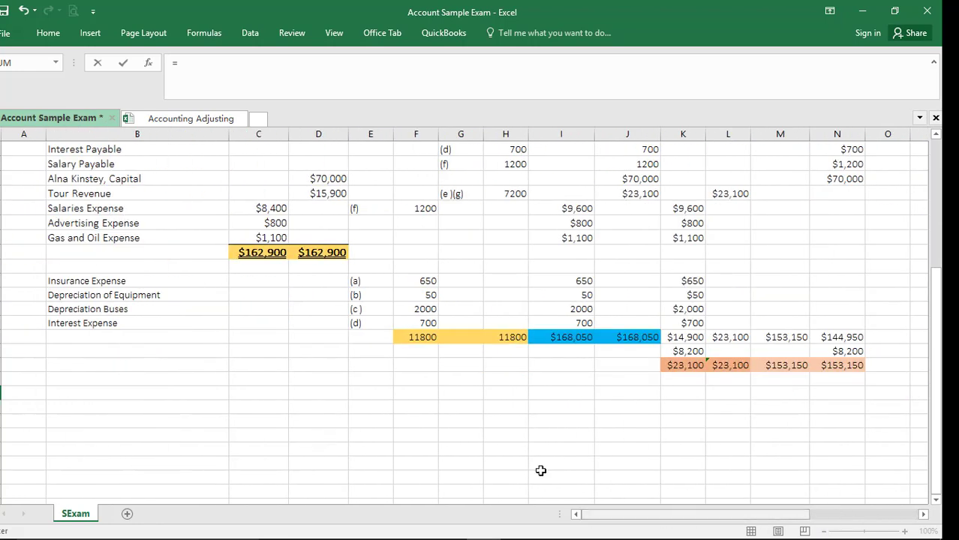
left_click(127, 181)
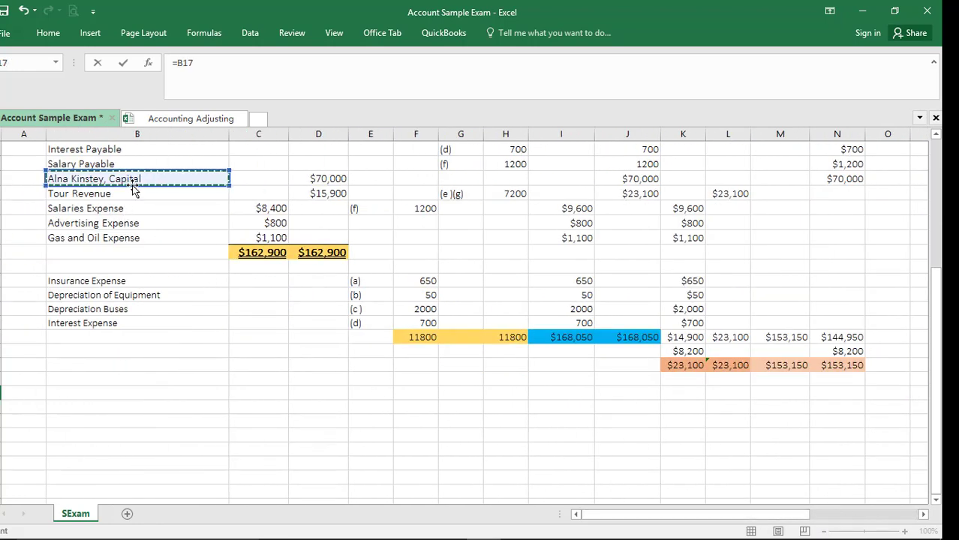
key("Return")
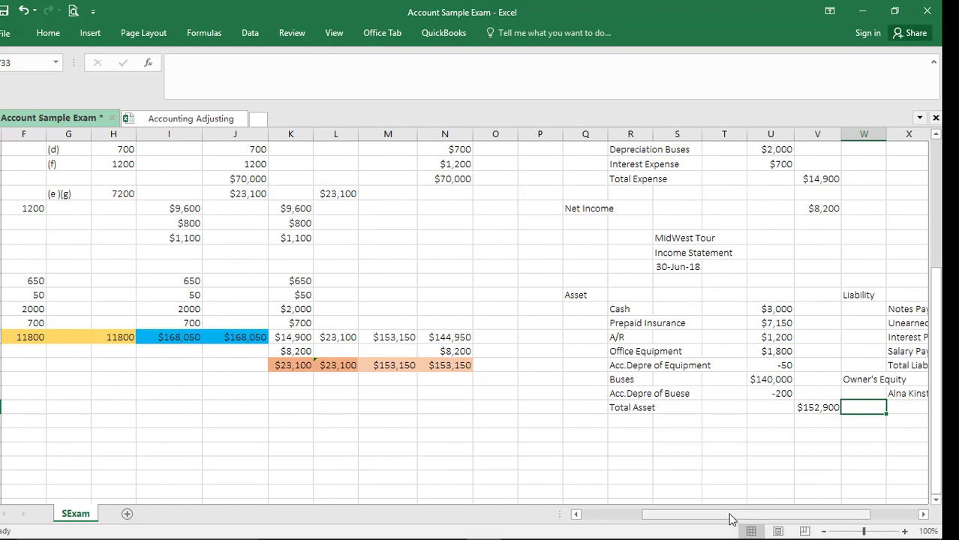
Step: Link the owner's capital amount in AA32 to the worksheet's Balance Sheet credit value with =N17
left_click_drag(731, 519, 784, 518)
left_click(852, 393)
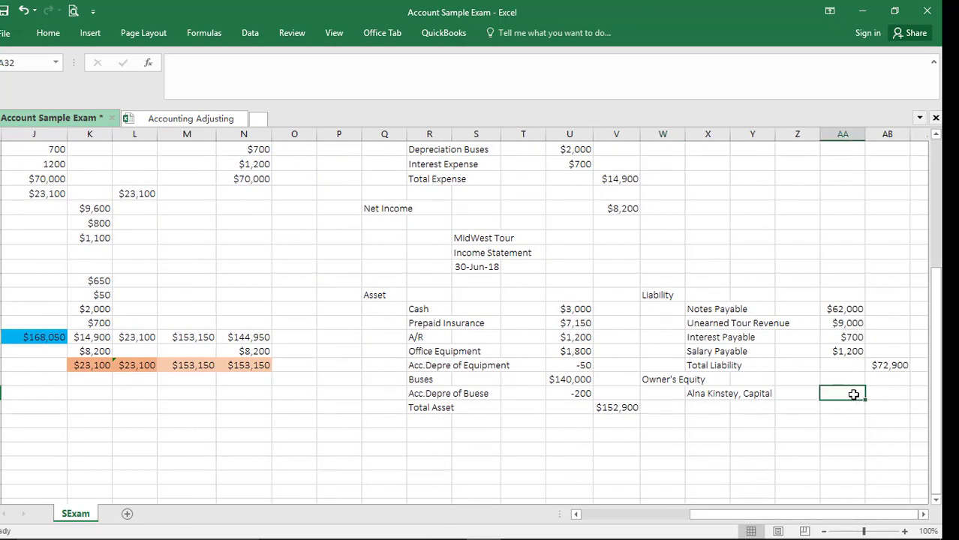
type("=")
scroll(300, 271, "up", 1)
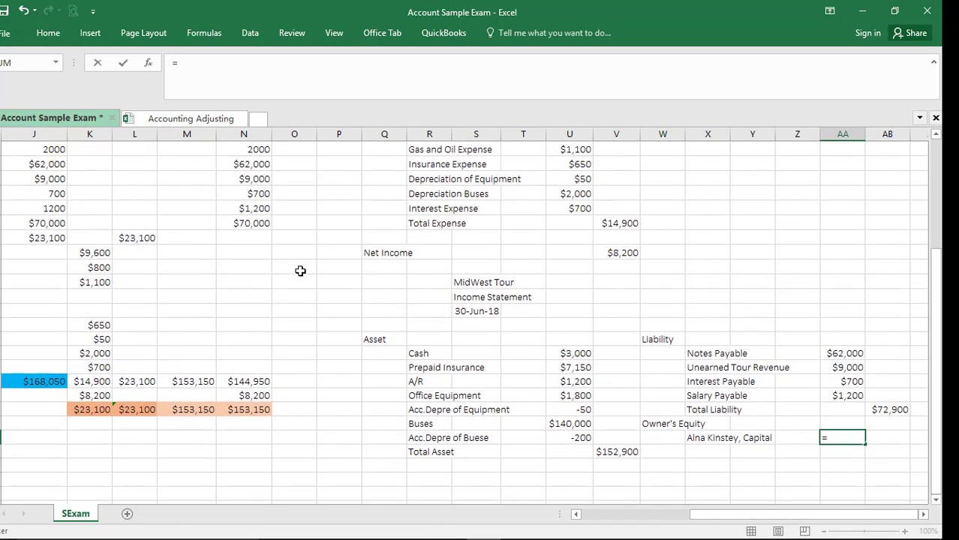
left_click(244, 223)
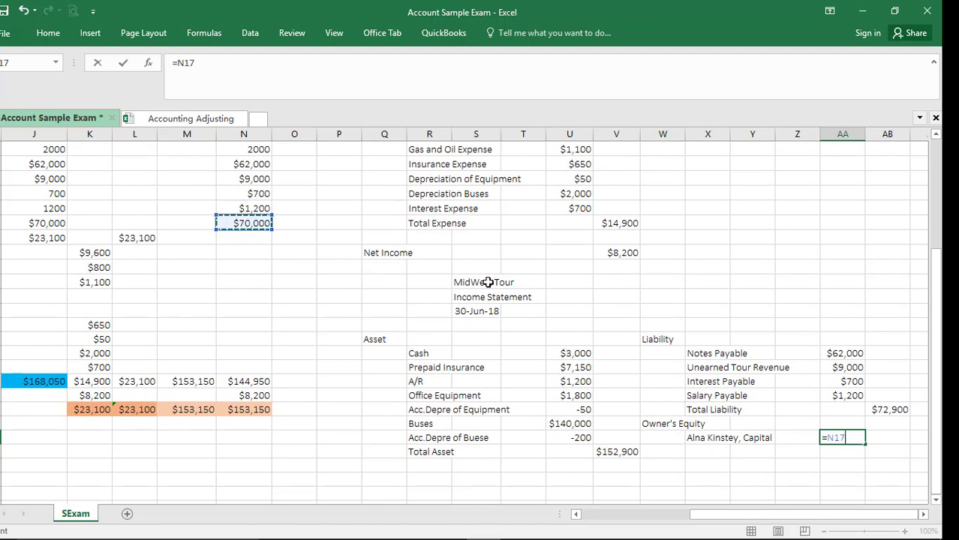
key("Return")
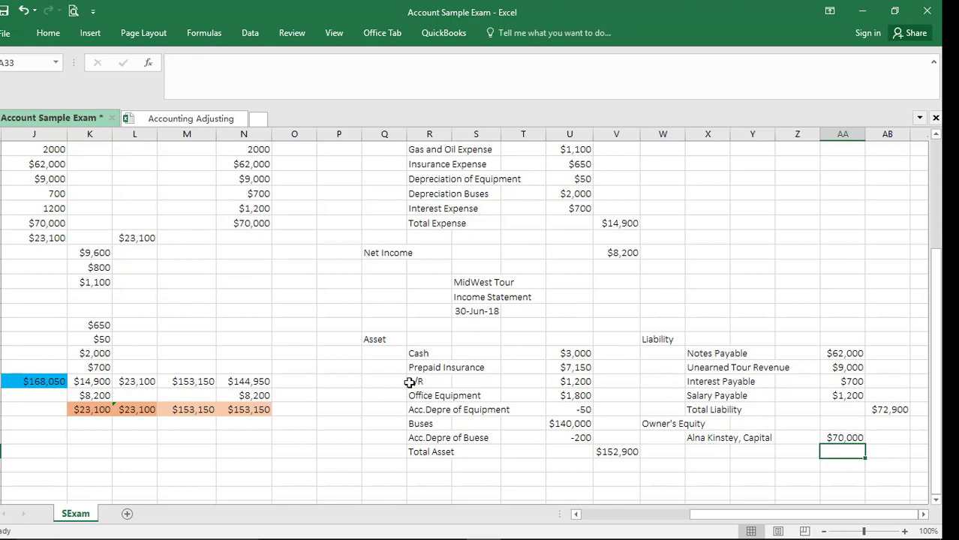
Step: Examine the worksheet's capital value in N17 and the income statement's Net Income formula in V19
scroll(406, 368, "up", 4)
scroll(246, 252, "down", 3)
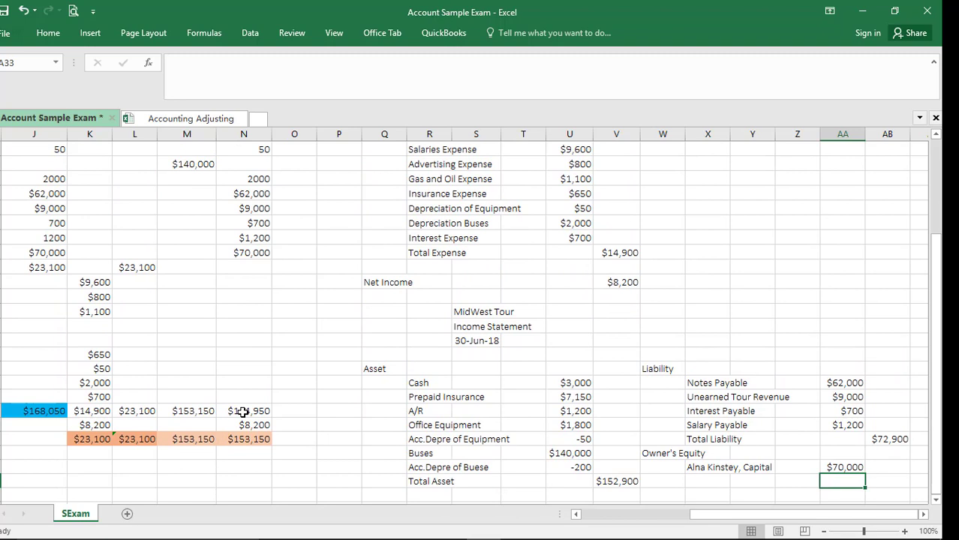
left_click(258, 252)
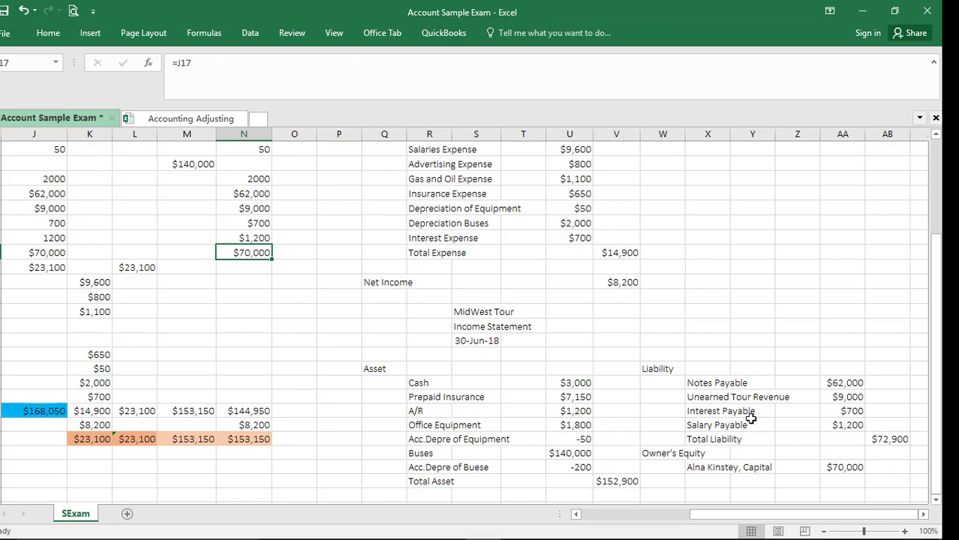
scroll(750, 420, "down", 2)
scroll(750, 420, "up", 2)
left_click(621, 277)
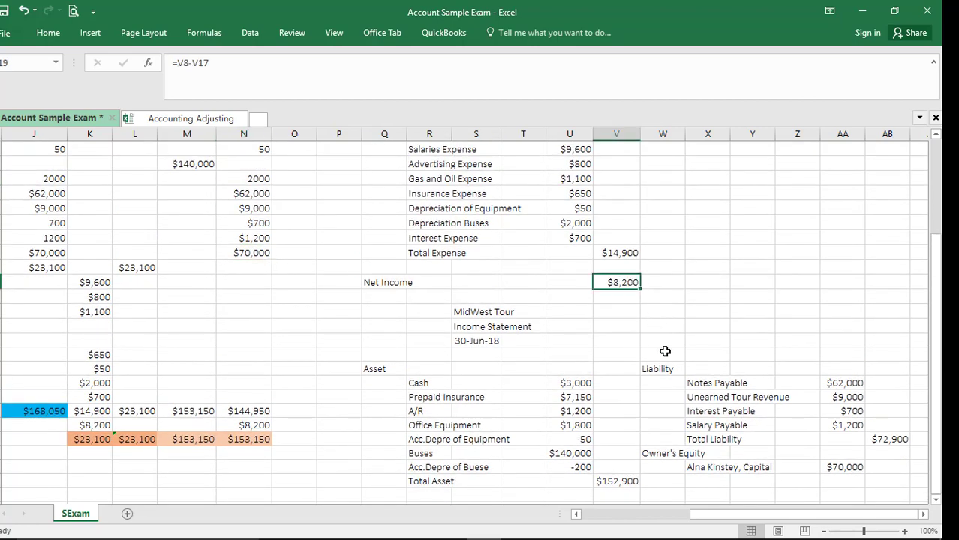
scroll(665, 353, "down", 2)
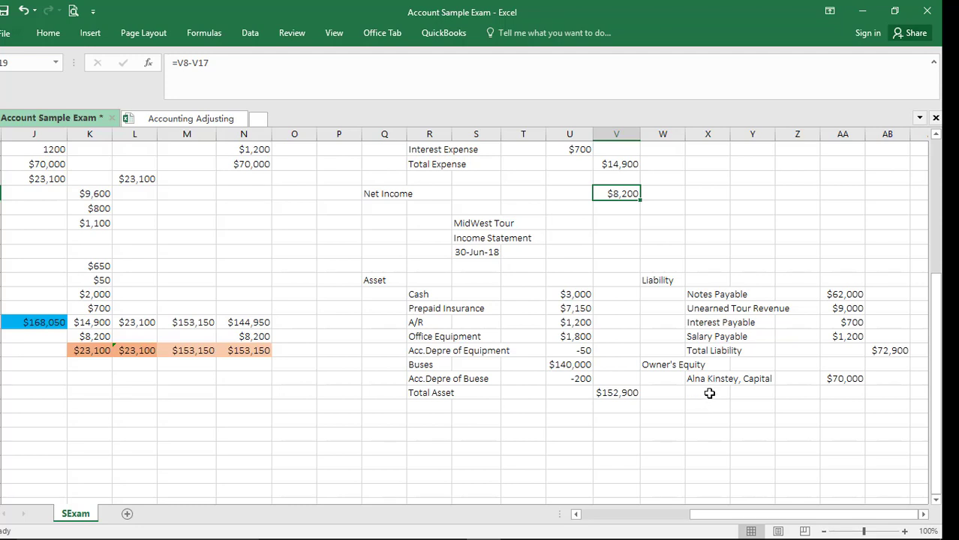
Step: Add a Net Income row under the owner's capital, with the label in X33 and 8200 in AA33
left_click(708, 392)
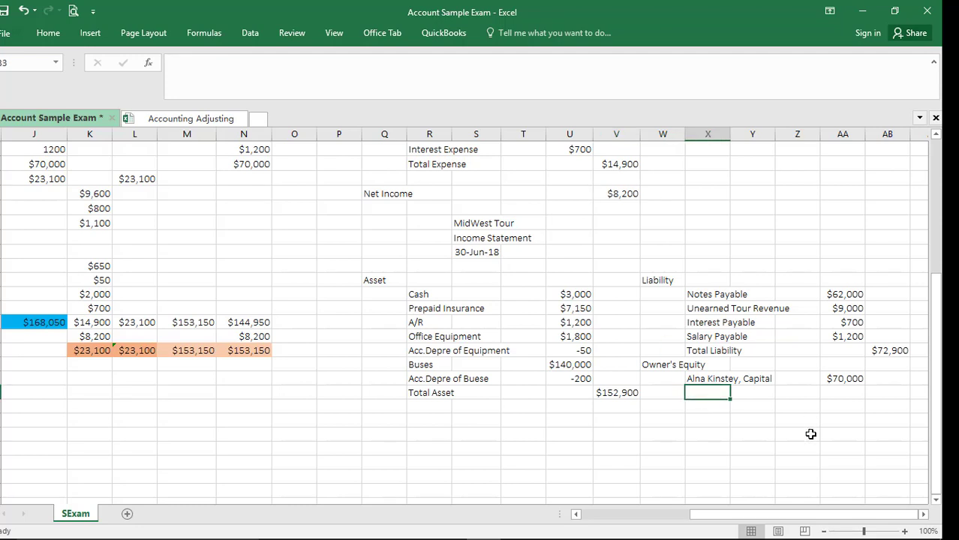
type("Net")
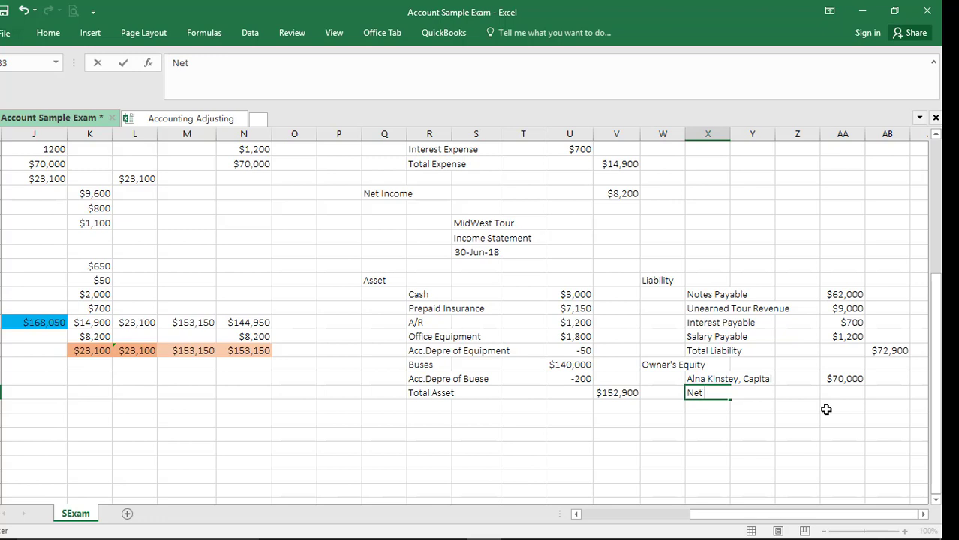
type(" Income")
key("Tab")
key("Tab")
key("Tab")
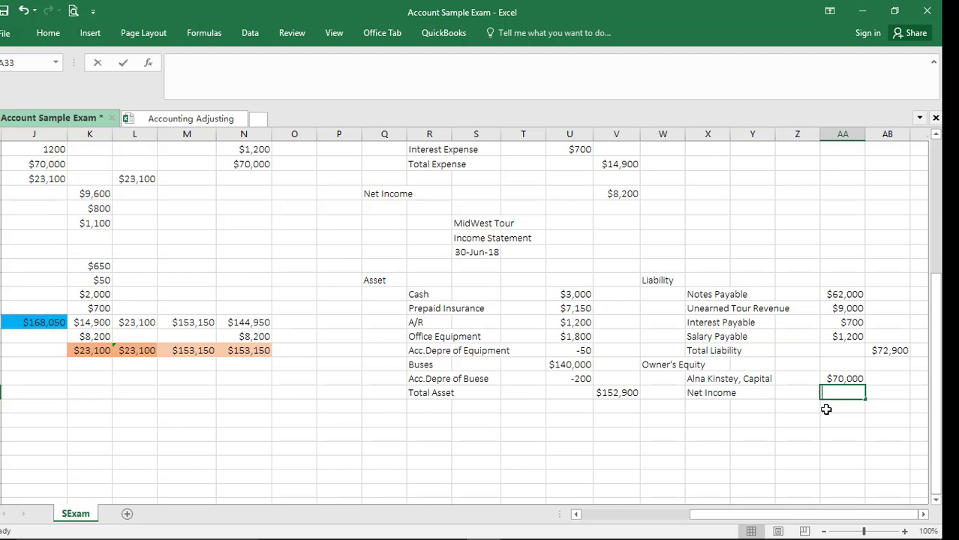
type("8200")
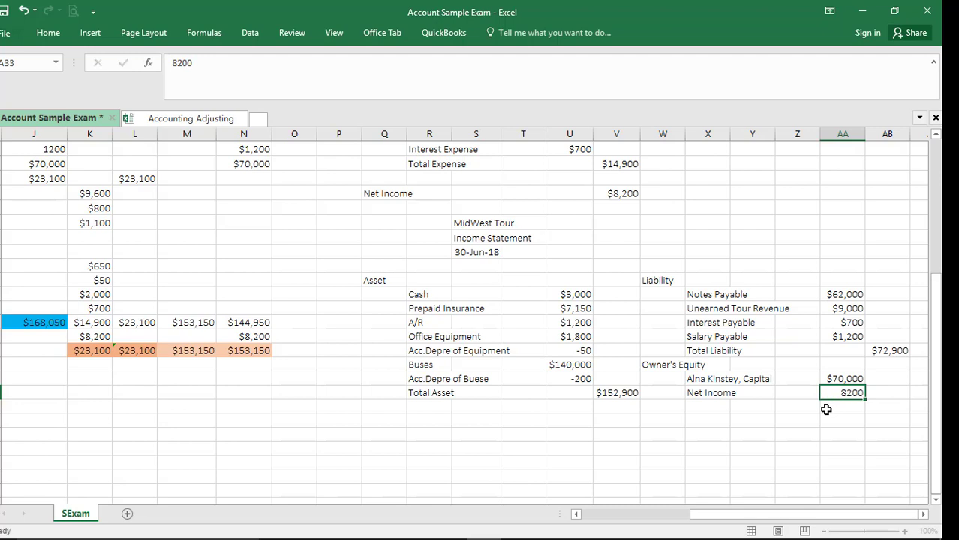
key("Return")
Step: Enter the label Total Owner's Equity in X34, directly below Net Income
key("Left")
key("Left")
key("Left")
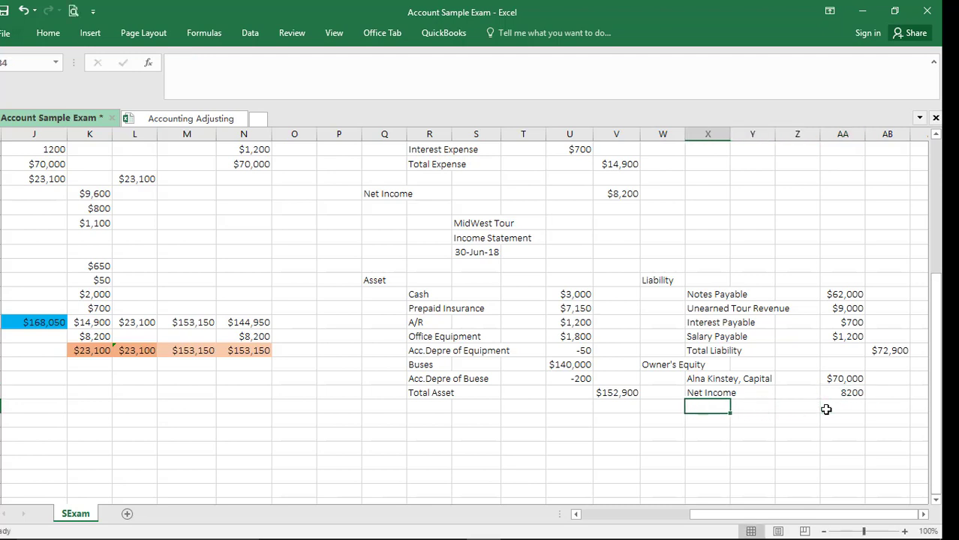
type("Tot")
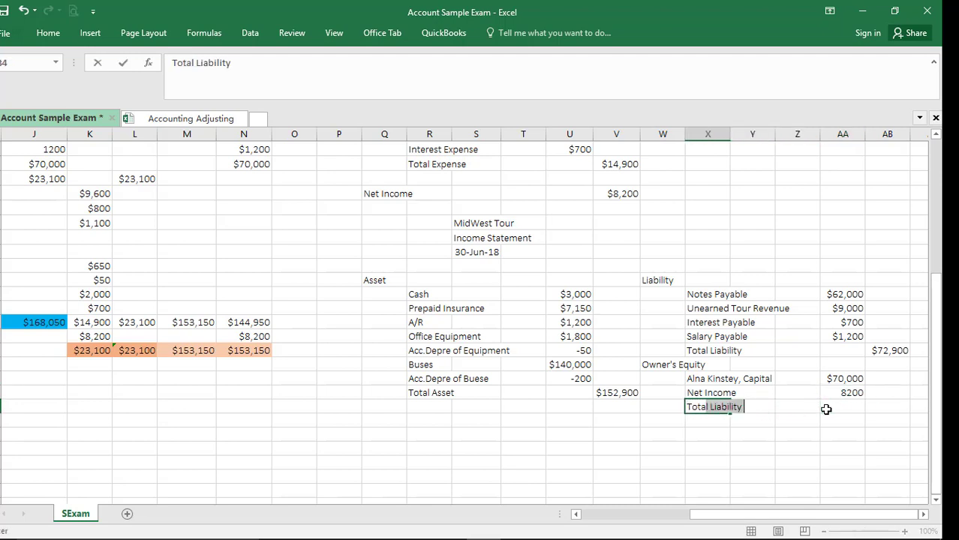
type("al Owne")
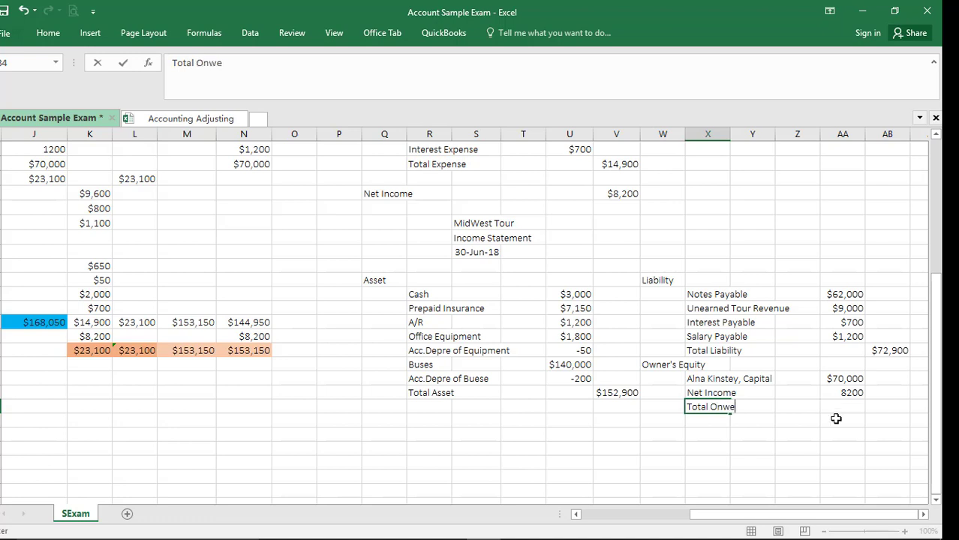
key("BackSpace")
key("BackSpace")
key("BackSpace")
type("wner's Eq")
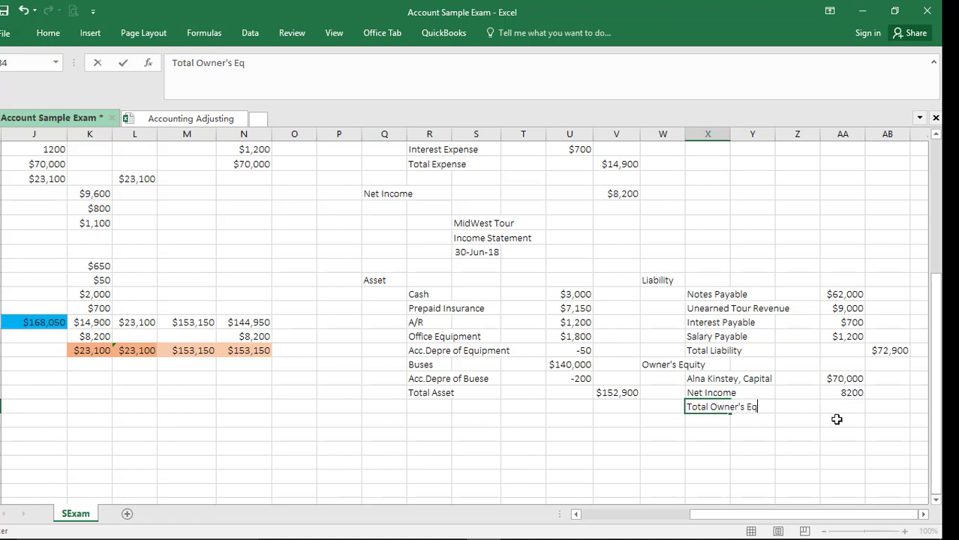
type("ui")
Step: Sum the capital and net income amounts AA32:AA33 in AB34 on the Total Owner's Equity row
key("Tab")
key("Tab")
key("Tab")
key("Tab")
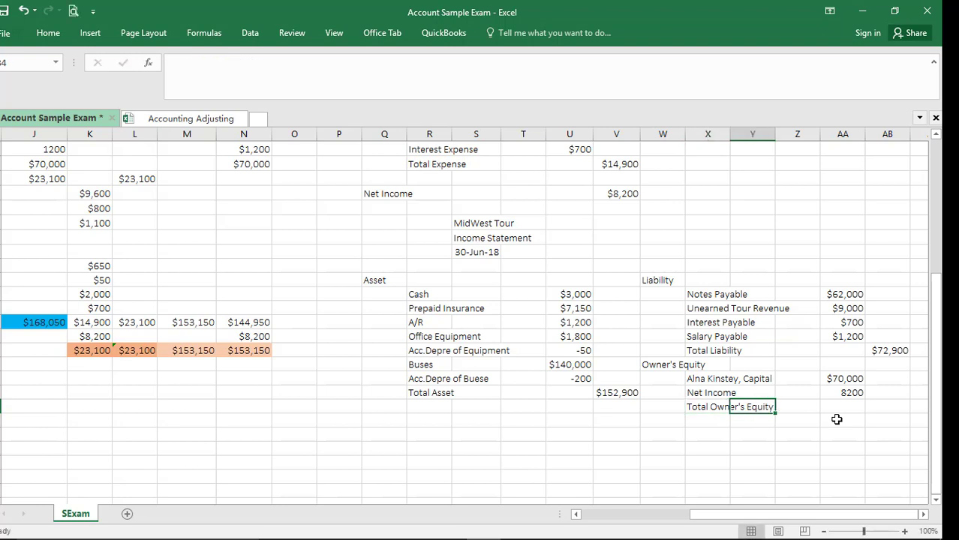
type("=")
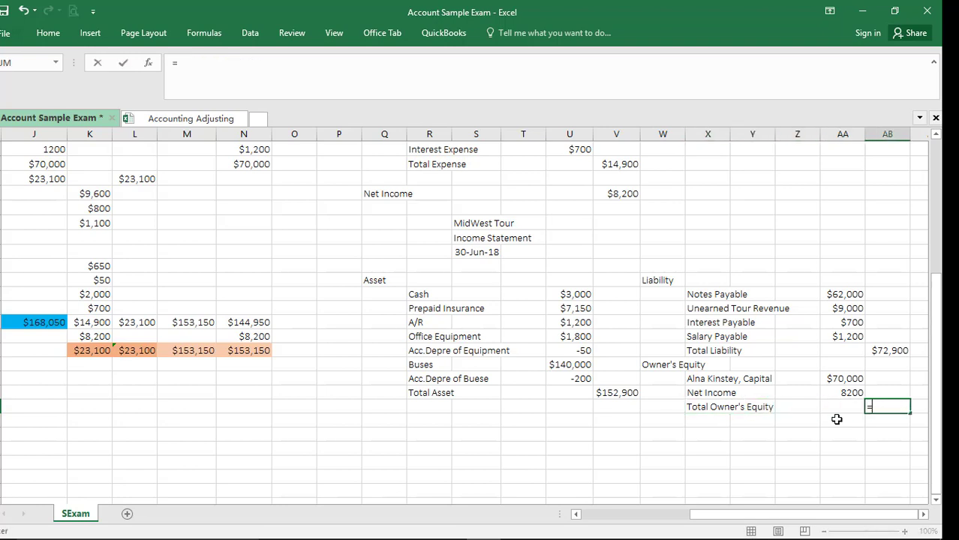
type("sum")
key("Tab")
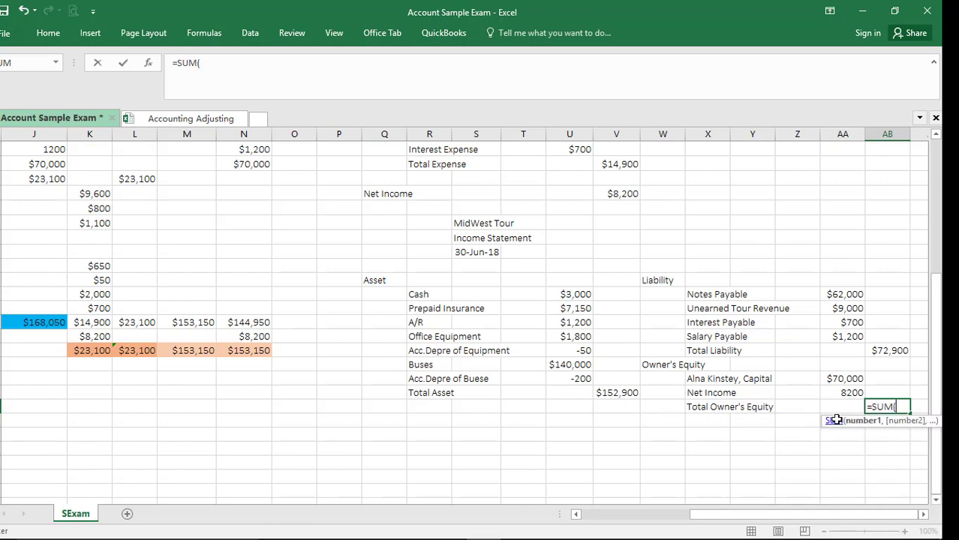
left_click_drag(830, 379, 835, 389)
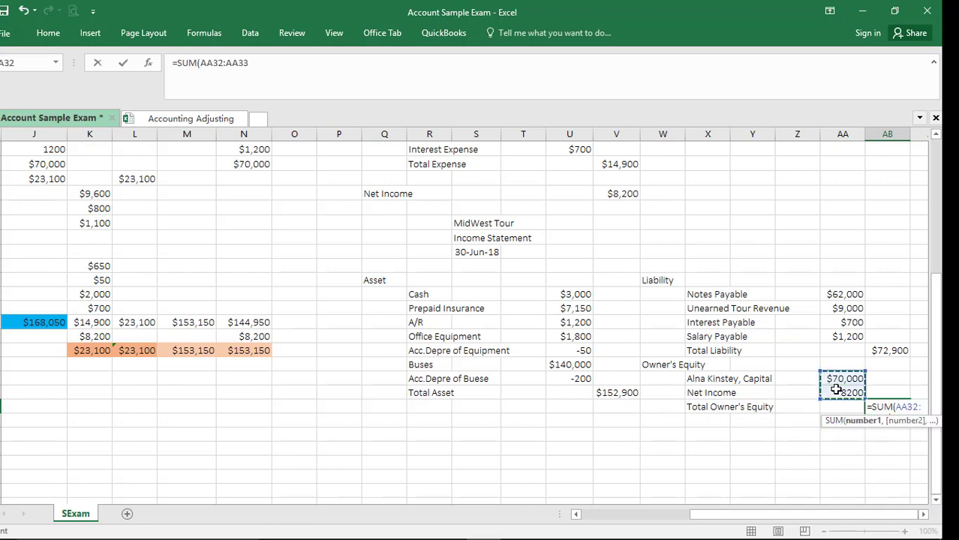
key("Return")
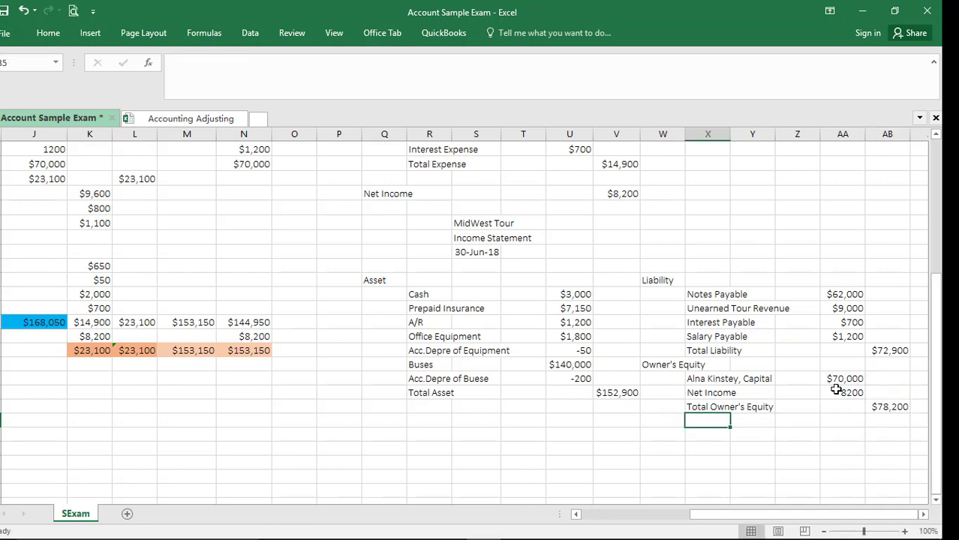
Step: Enter the label Total Liability and Owner's Equity in W35, below the Total Owner's Equity row
scroll(836, 390, "down", 1)
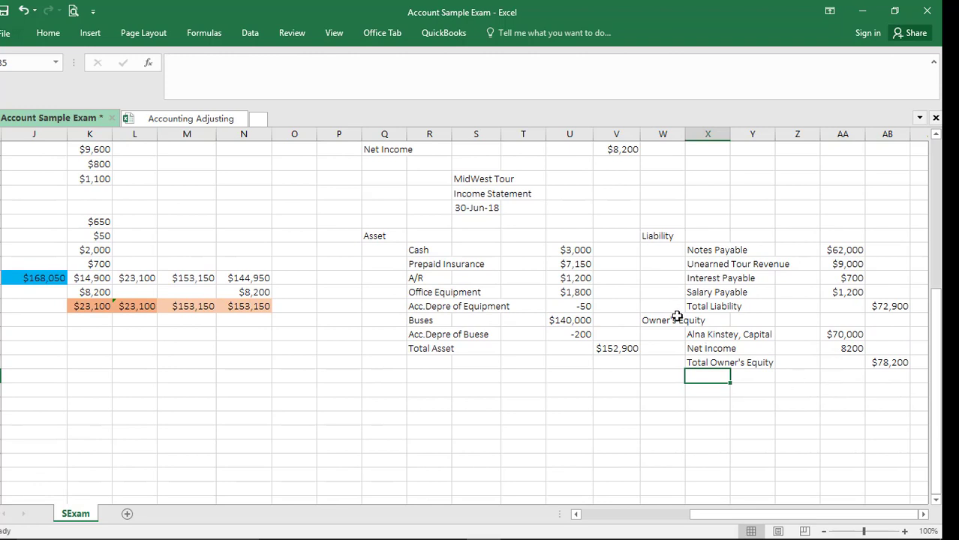
left_click(667, 236)
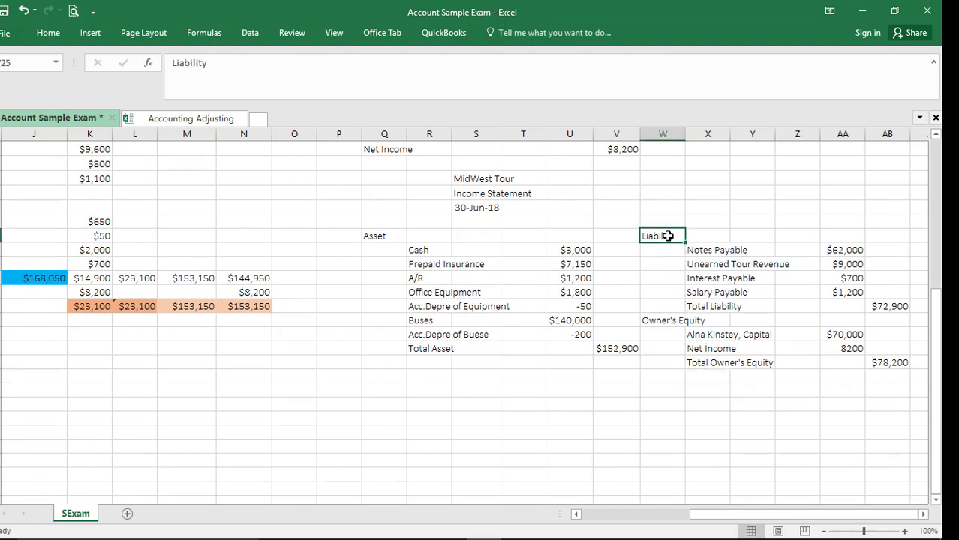
left_click(669, 332)
left_click(670, 376)
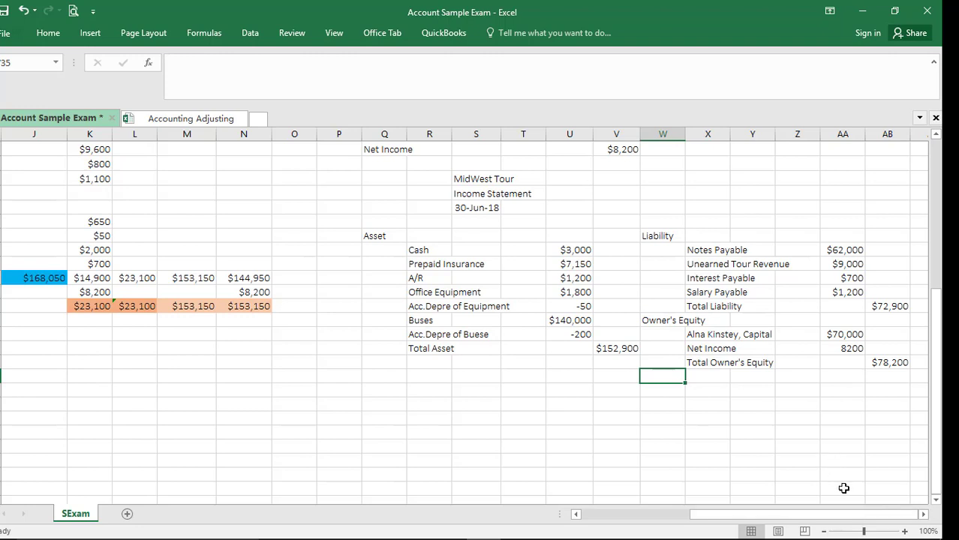
type("Total")
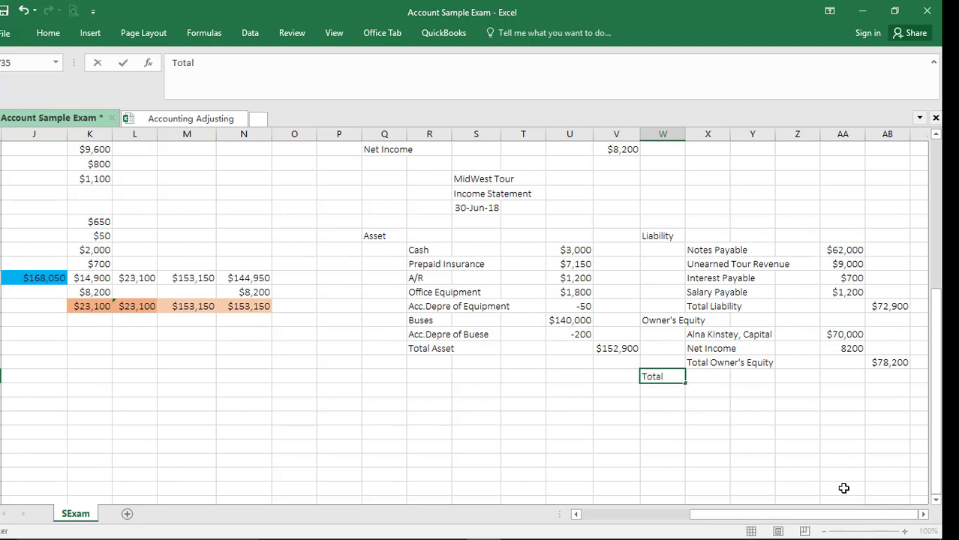
type(" Liability")
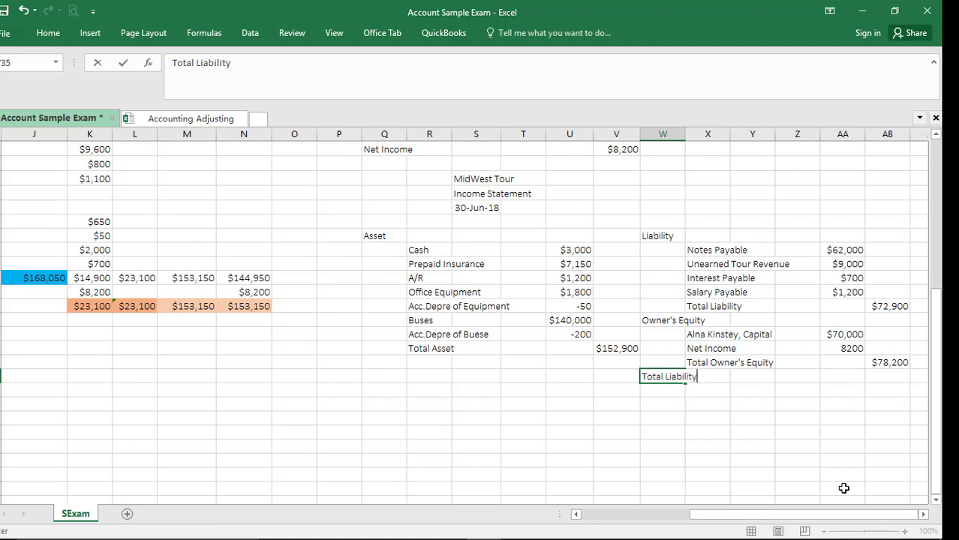
type(" and Owner")
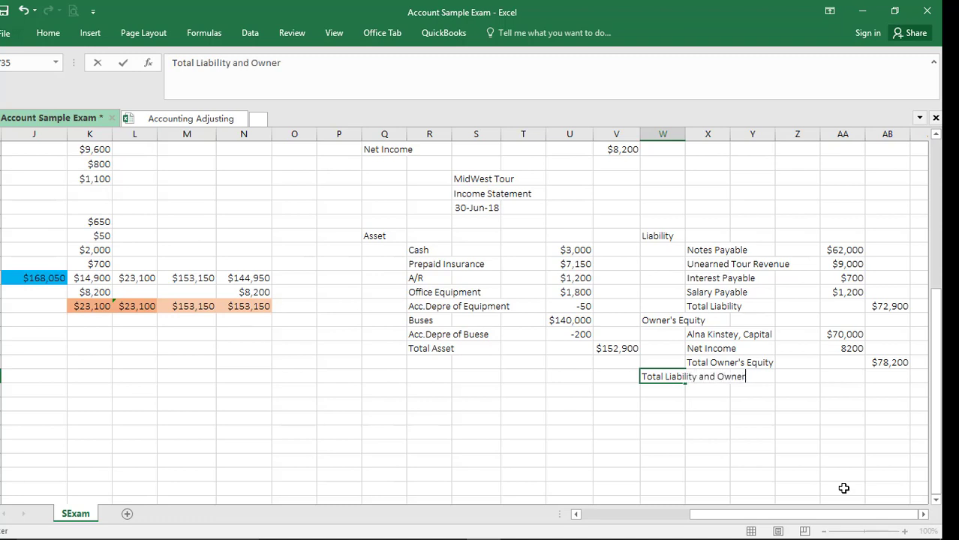
type("'s Equity")
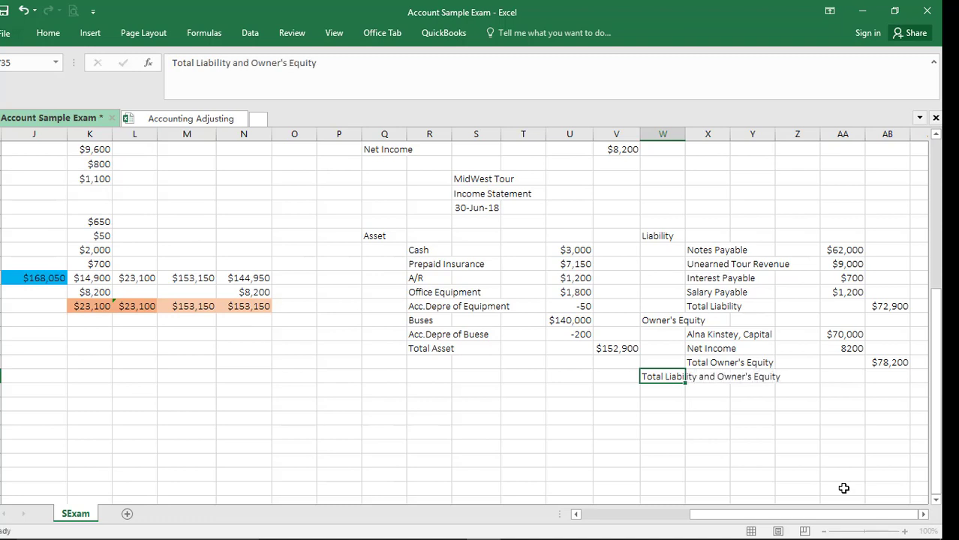
Step: Add total liability and total owner's equity in AB35 with the formula =AB30+AB34
key("Tab")
key("Tab")
key("Tab")
key("Tab")
key("Tab")
type("=")
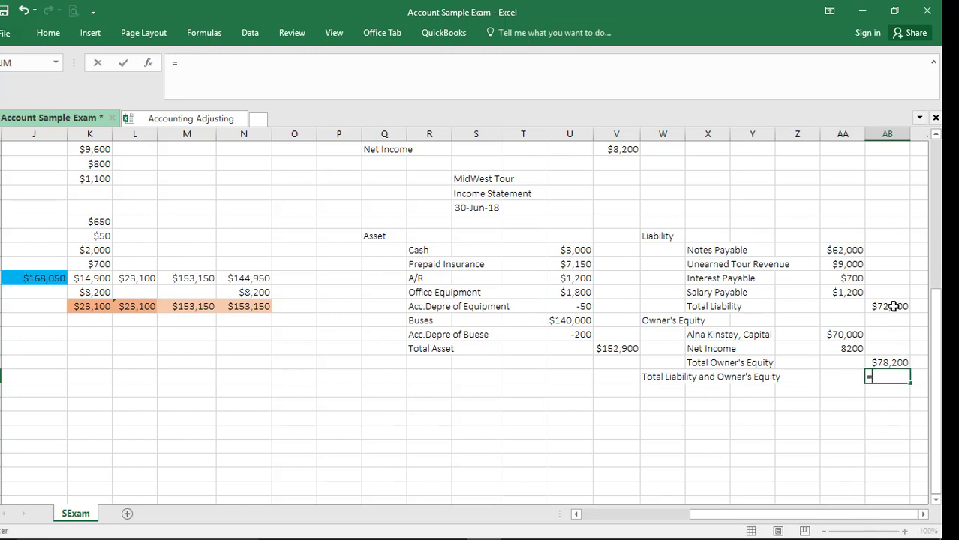
left_click(893, 306)
type("+")
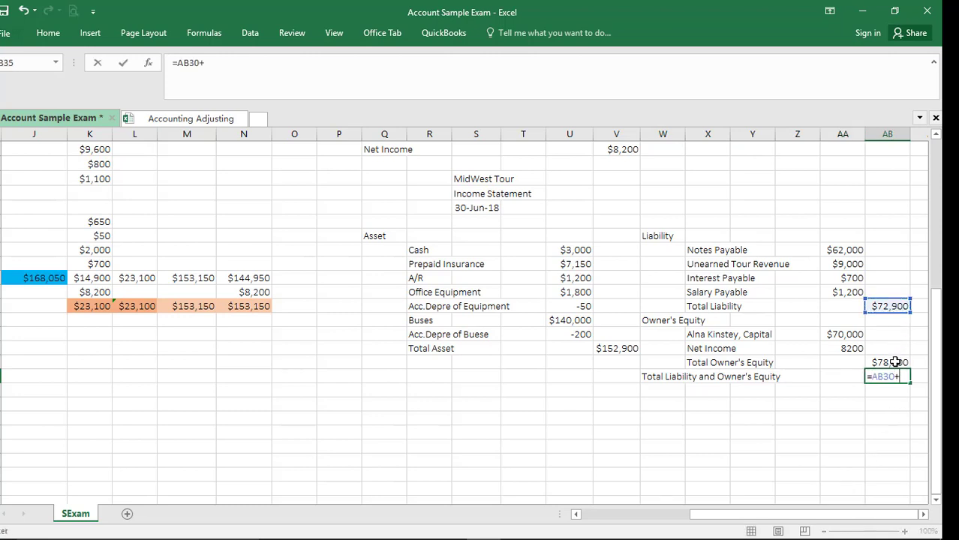
left_click(895, 362)
key("Return")
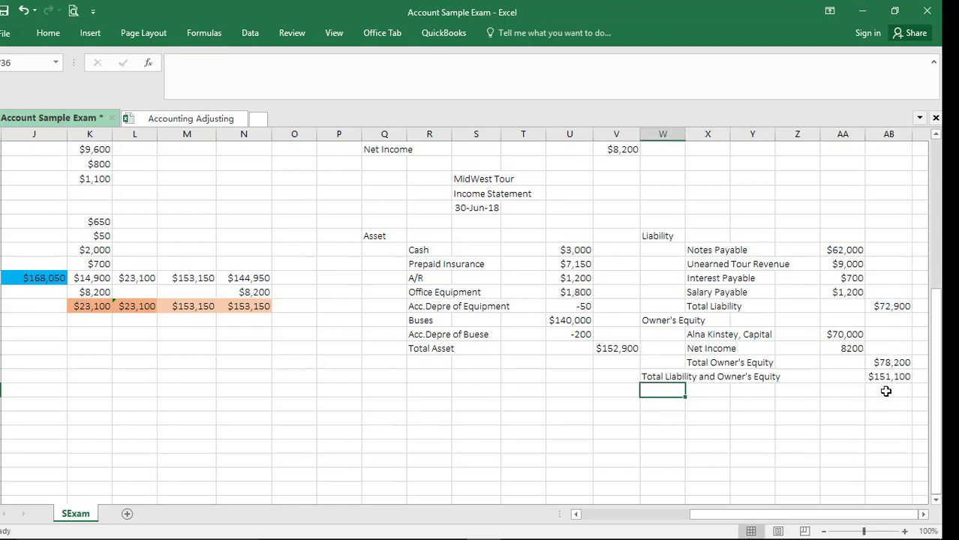
Step: Move the Total Asset label and amount from R33:V33 down to row 35, level with Total Liability and Owner's Equity
left_click(888, 351)
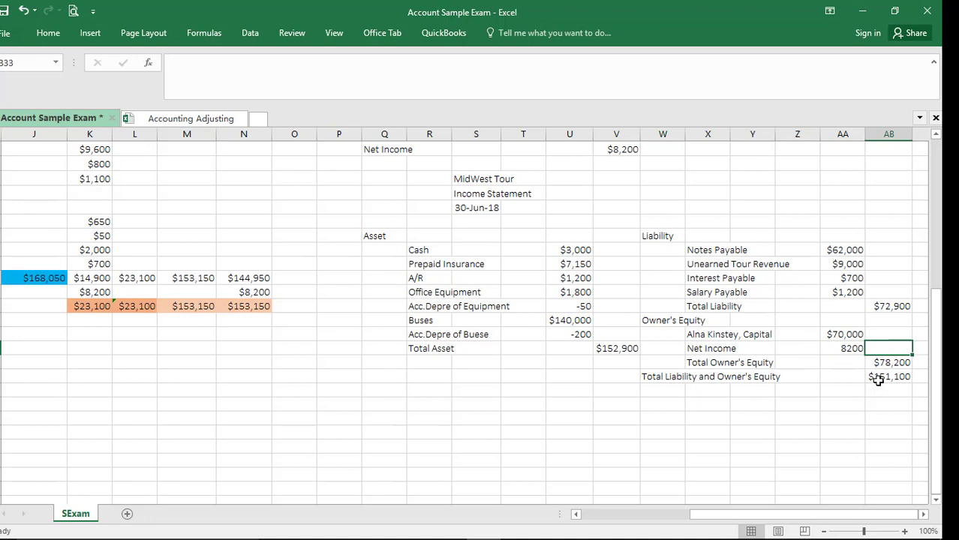
left_click(878, 378)
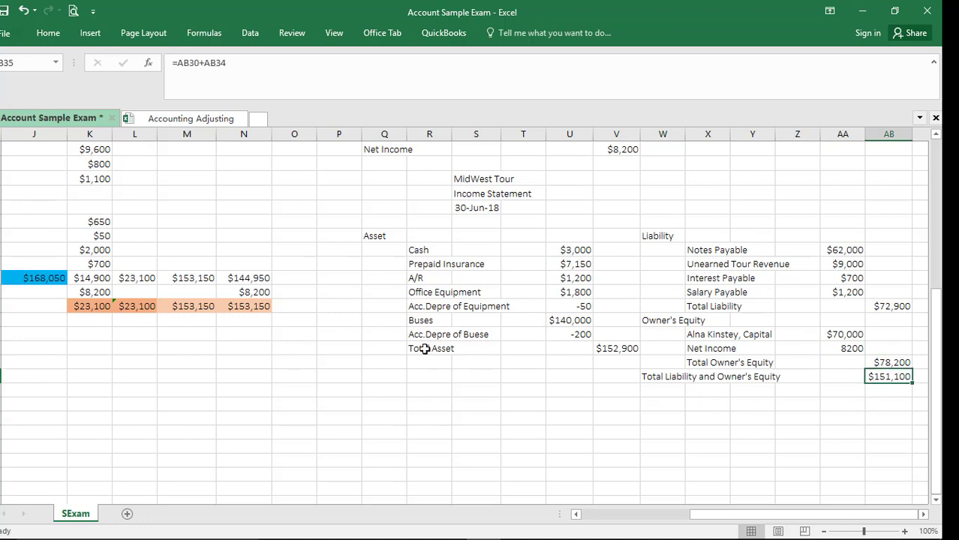
left_click_drag(421, 345, 601, 350)
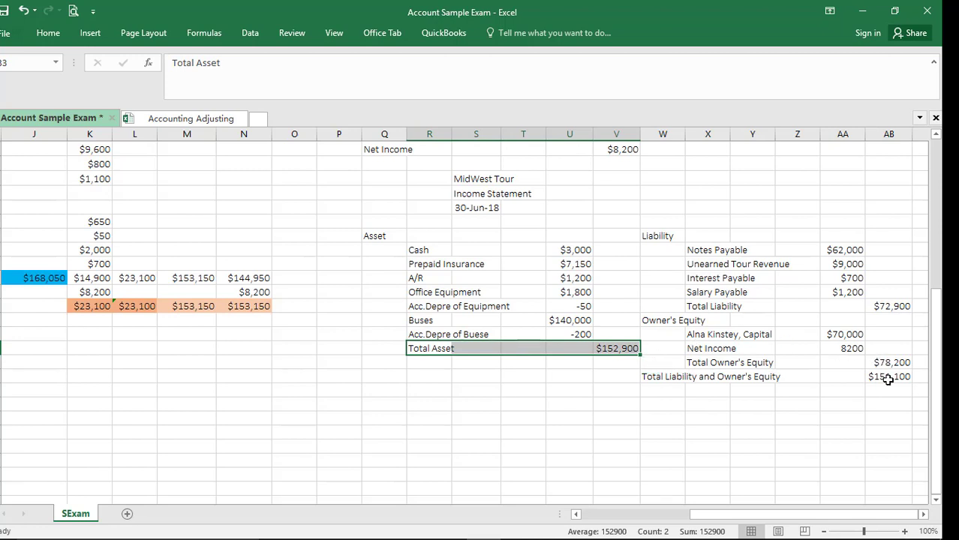
left_click_drag(609, 353, 610, 377)
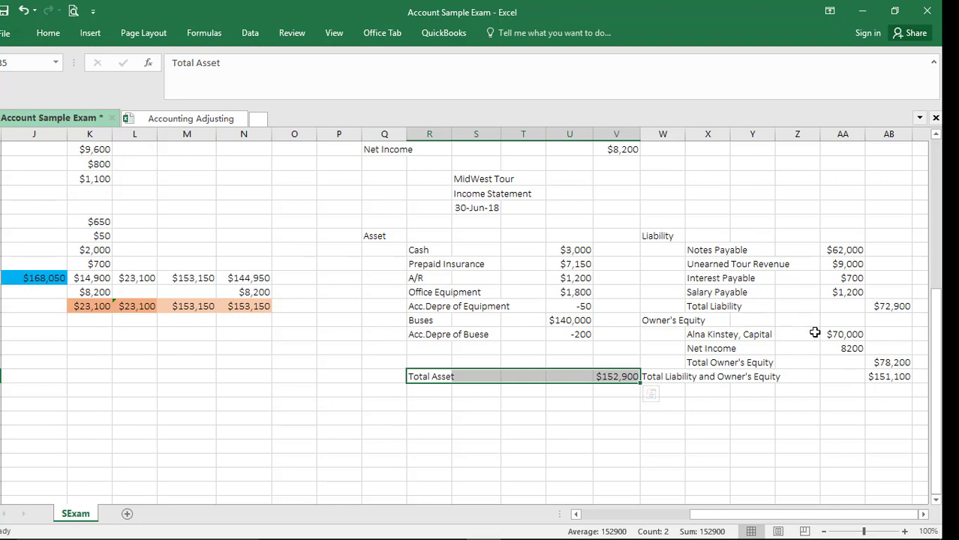
Step: Check the worksheet's capital amount in N17 and the references behind the balance sheet's liability labels in X26:X29
scroll(332, 365, "up", 3)
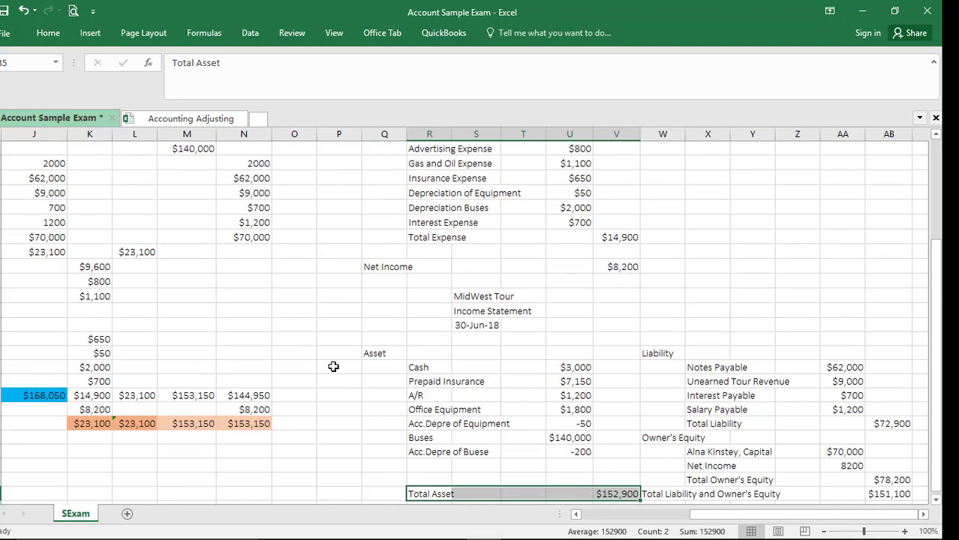
scroll(332, 366, "up", 1)
left_click(247, 253)
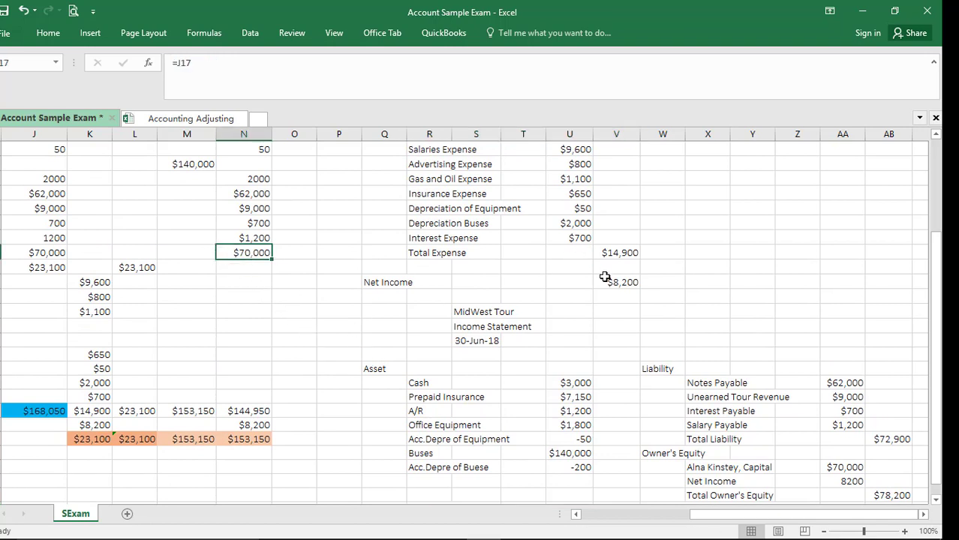
left_click(849, 492)
scroll(851, 492, "down", 1)
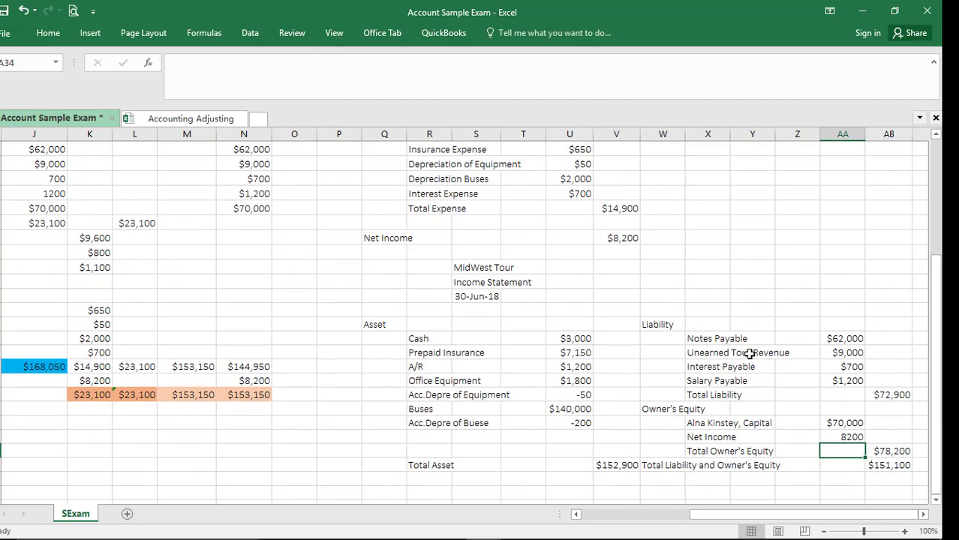
left_click(700, 338)
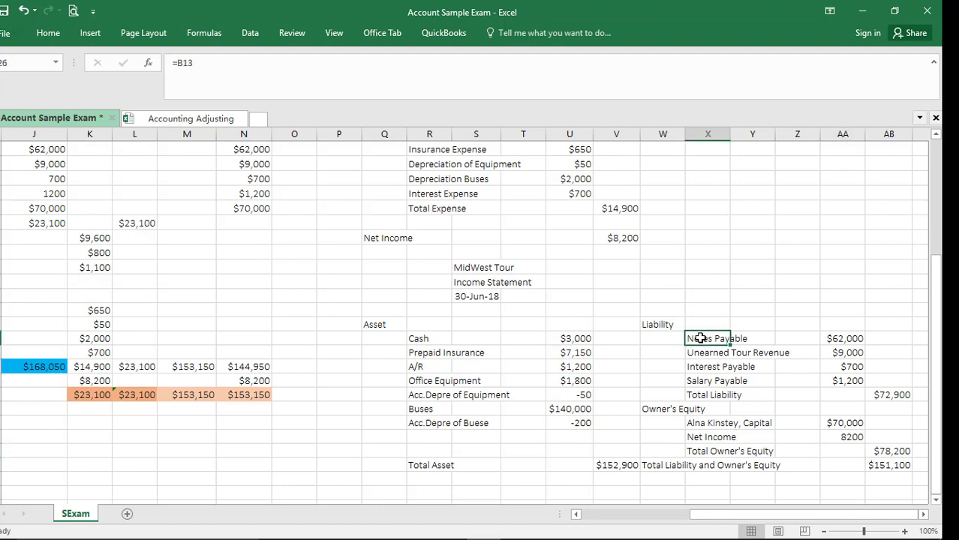
left_click(698, 353)
left_click(700, 367)
left_click(699, 381)
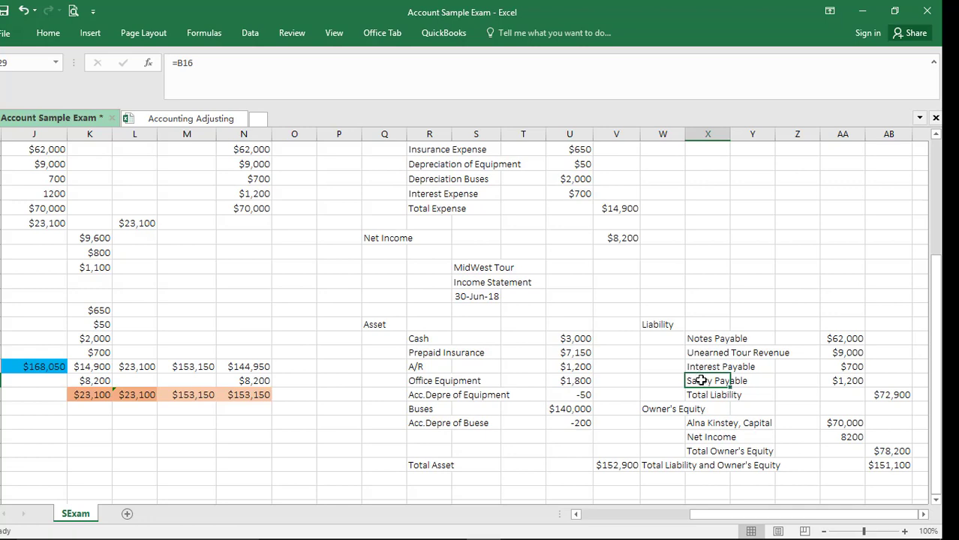
Step: Review the worksheet's liability accounts in B13:B16, from Notes Payable to Salary Payable
left_click_drag(729, 515, 608, 524)
scroll(269, 369, "up", 1)
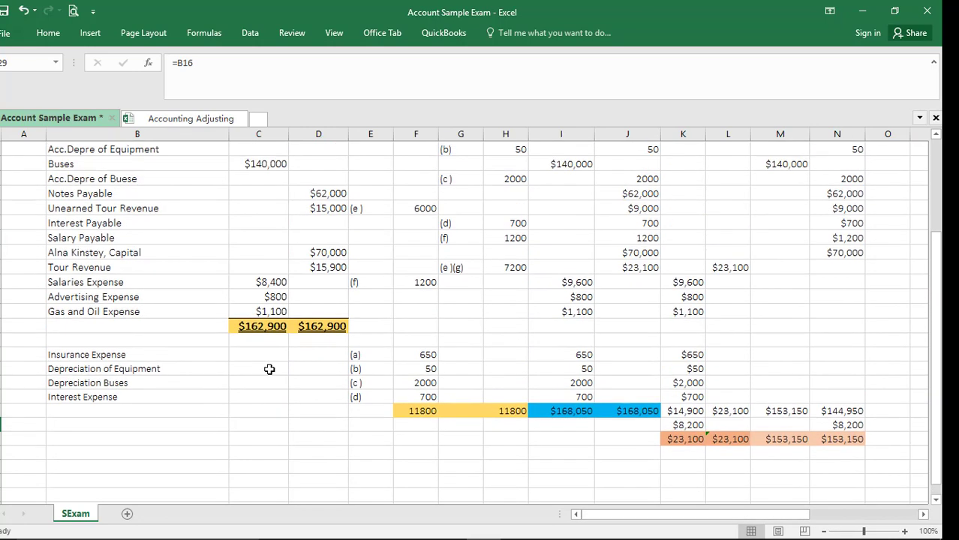
scroll(269, 369, "up", 1)
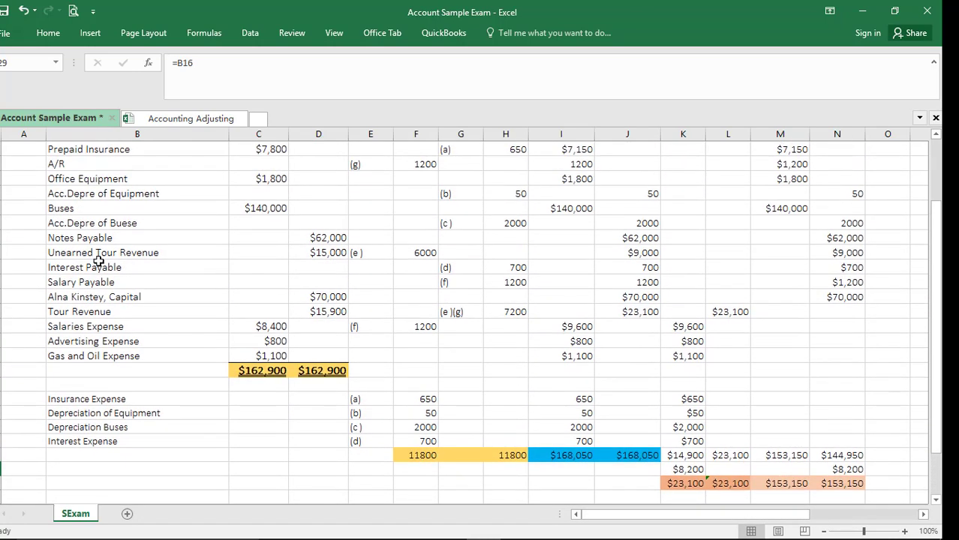
left_click(84, 237)
left_click_drag(84, 237, 84, 252)
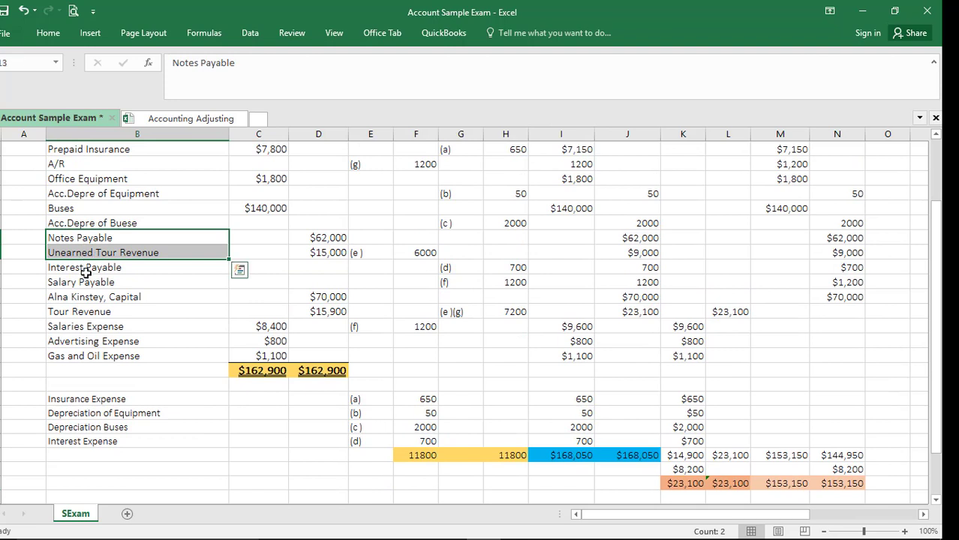
left_click(84, 267)
left_click(85, 280)
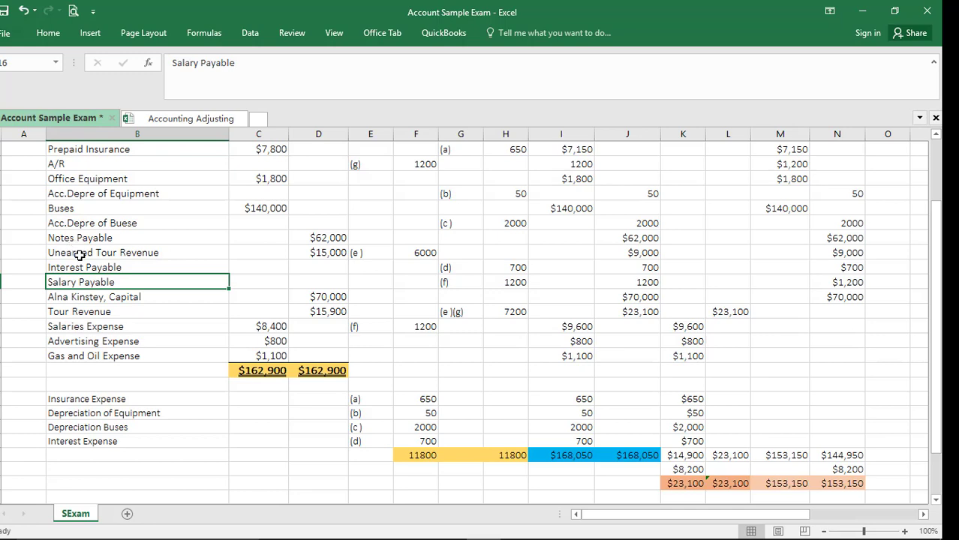
left_click_drag(79, 240, 81, 283)
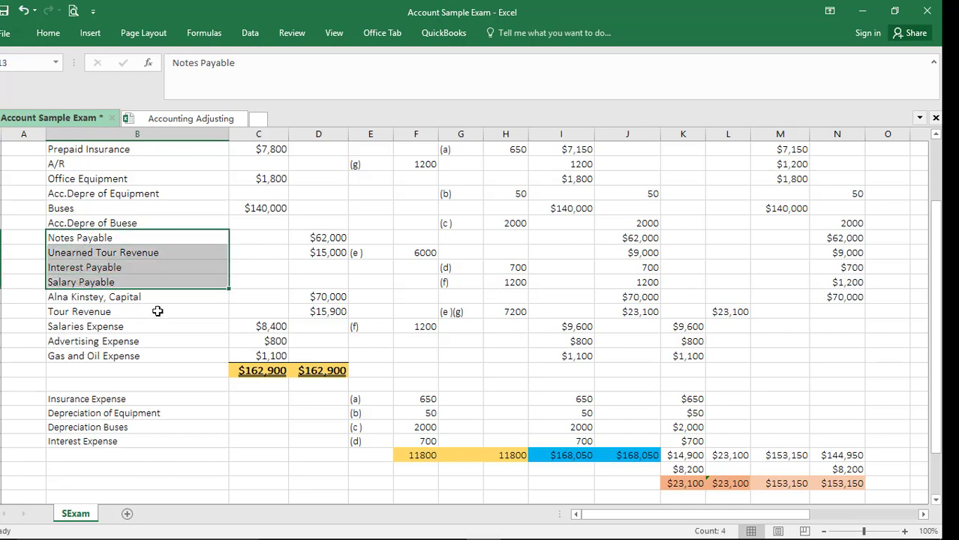
Step: Check the references behind the liability amounts in AA26:AA29 and the range summed for Total Liability in AB30
left_click_drag(672, 521, 780, 522)
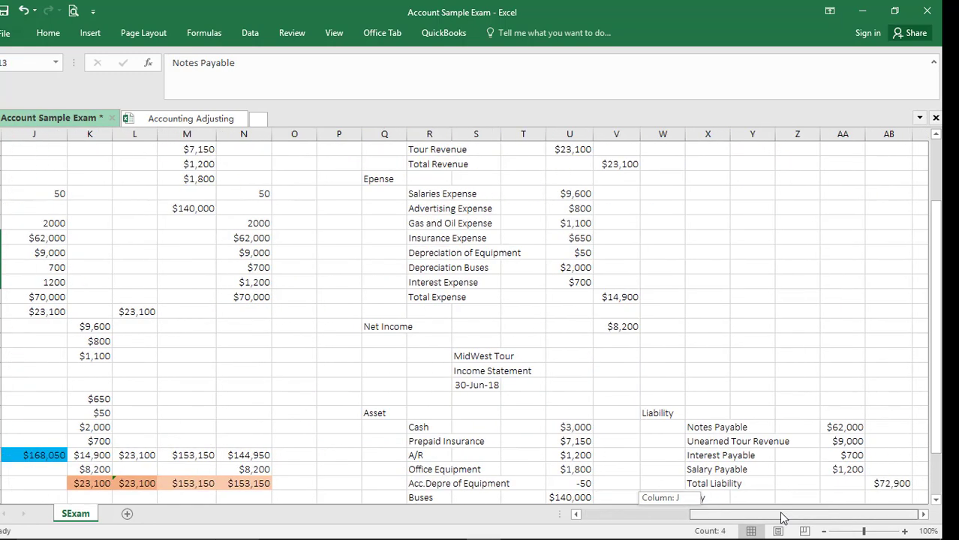
left_click(737, 428)
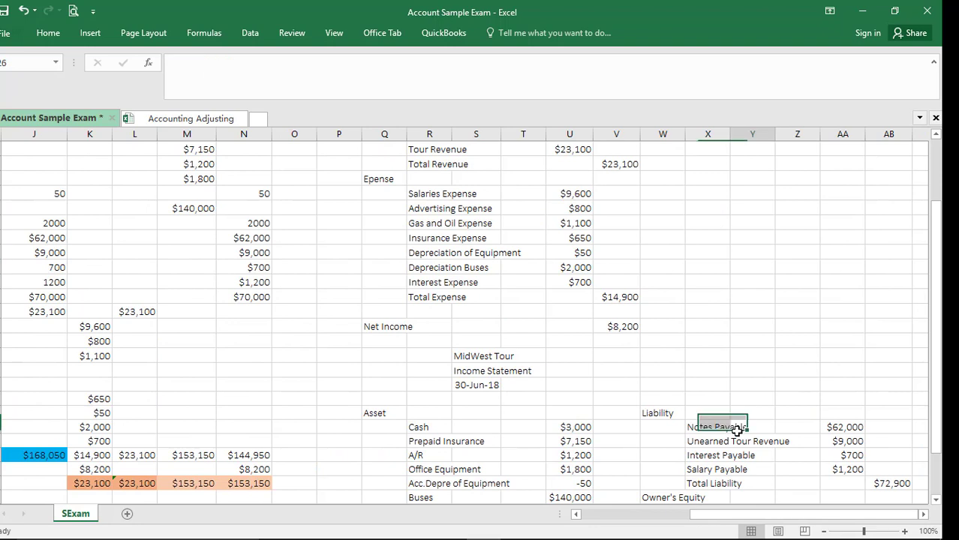
left_click(741, 466)
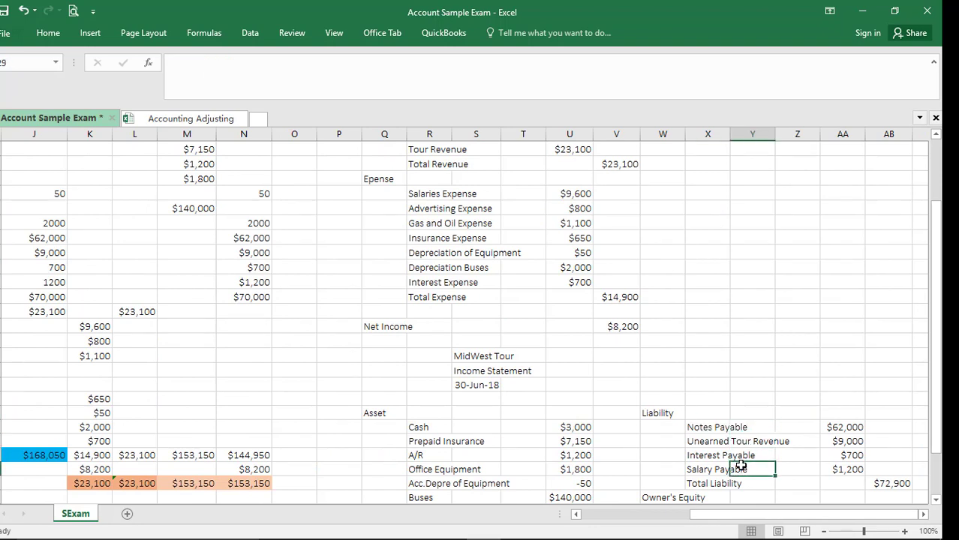
left_click(846, 424)
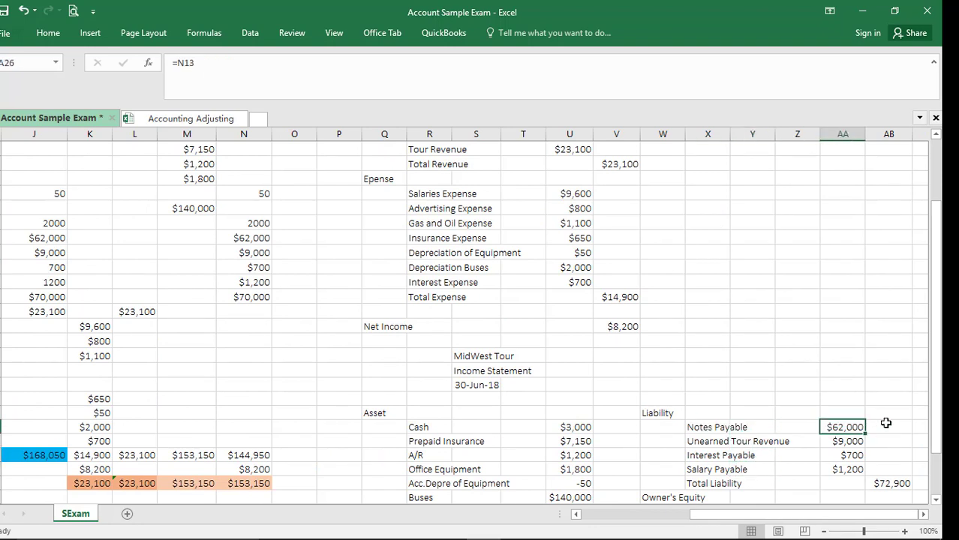
left_click(839, 443)
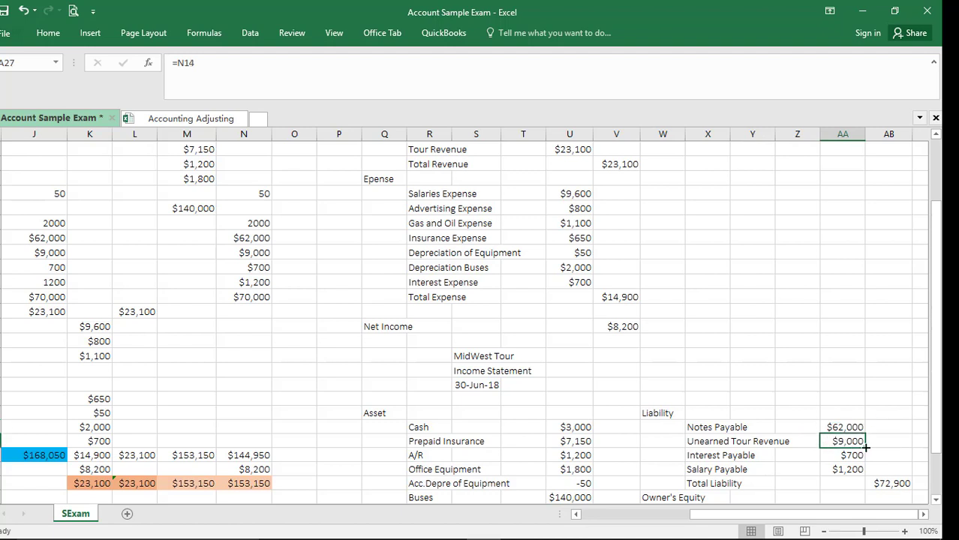
left_click(852, 456)
left_click(849, 470)
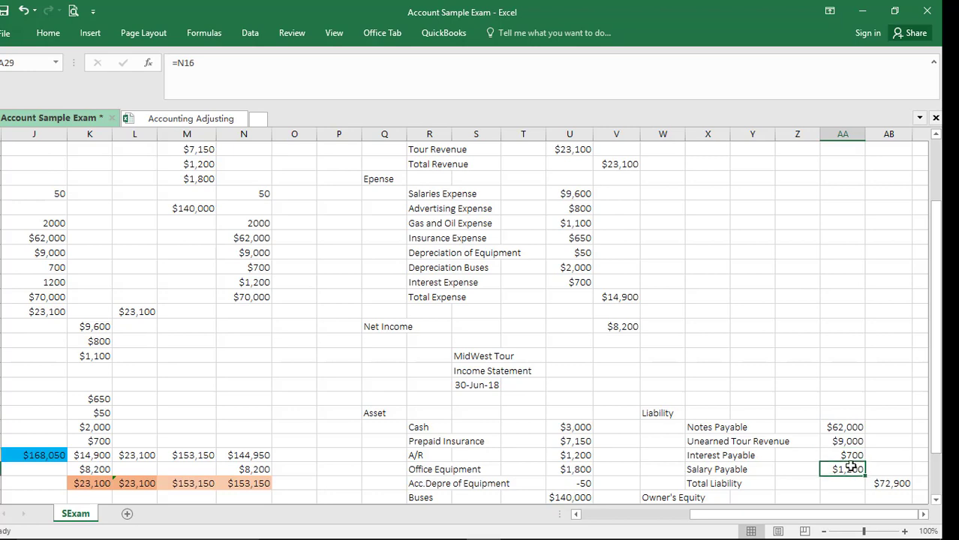
scroll(851, 469, "down", 1)
double_click(898, 439)
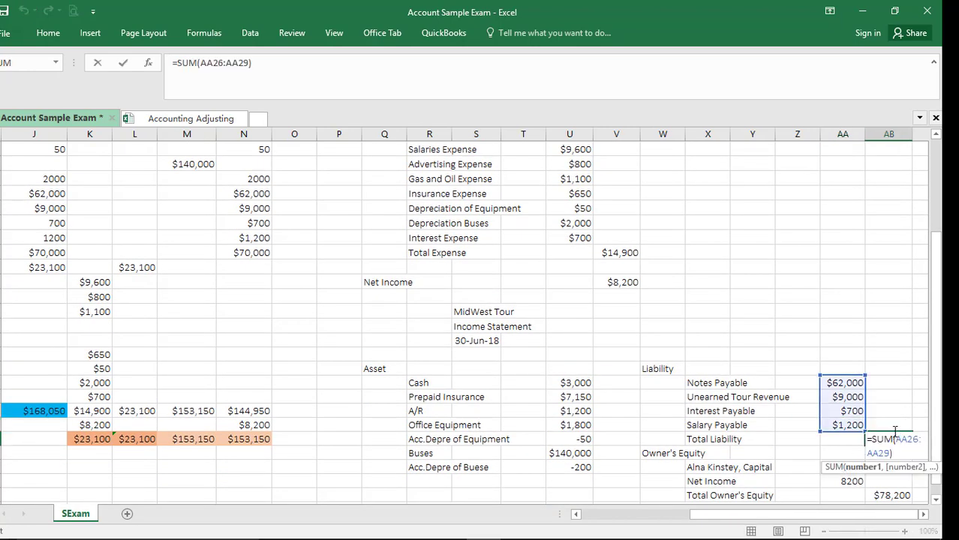
key("Return")
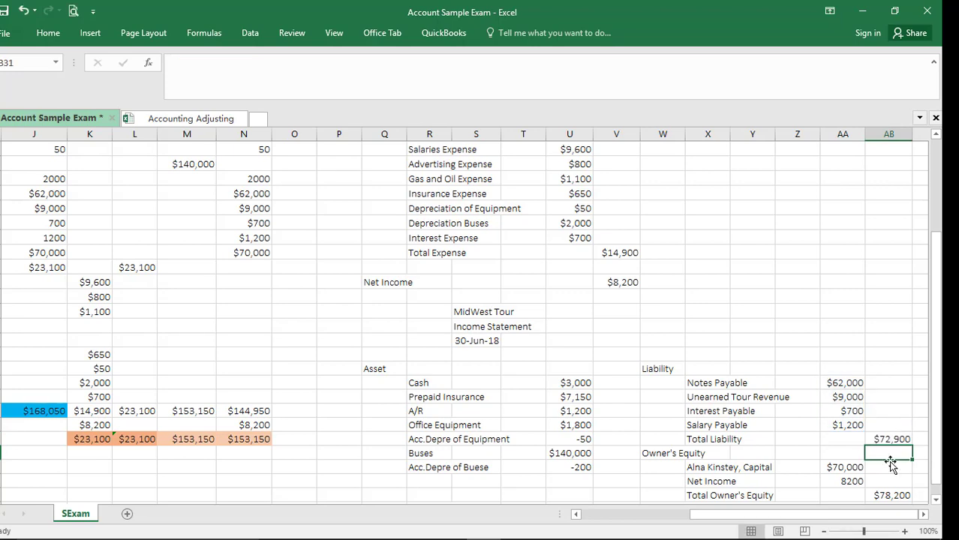
Step: Check the range summed for Total Asset in V35 and the references behind the asset amounts in U26:U29 and U31
scroll(889, 485, "down", 1)
scroll(889, 485, "down", 2)
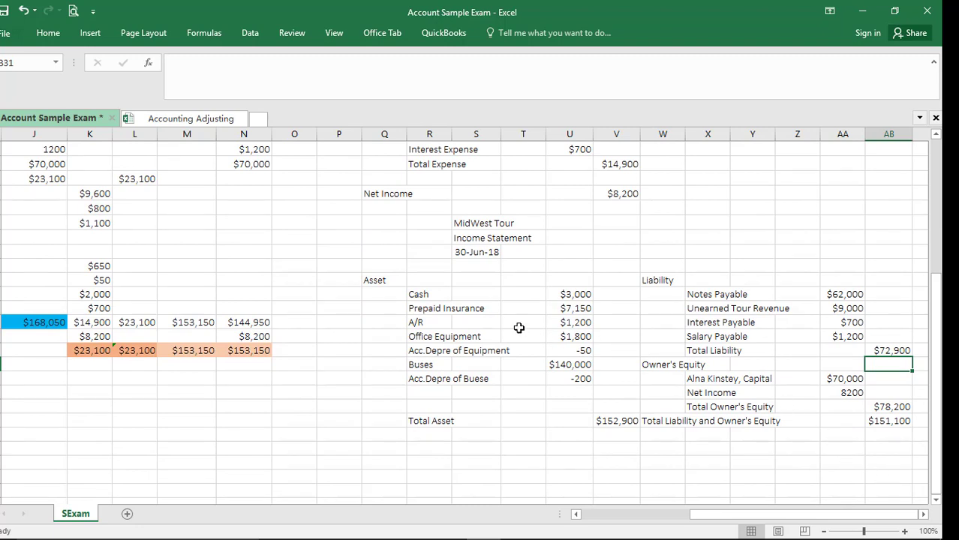
double_click(612, 421)
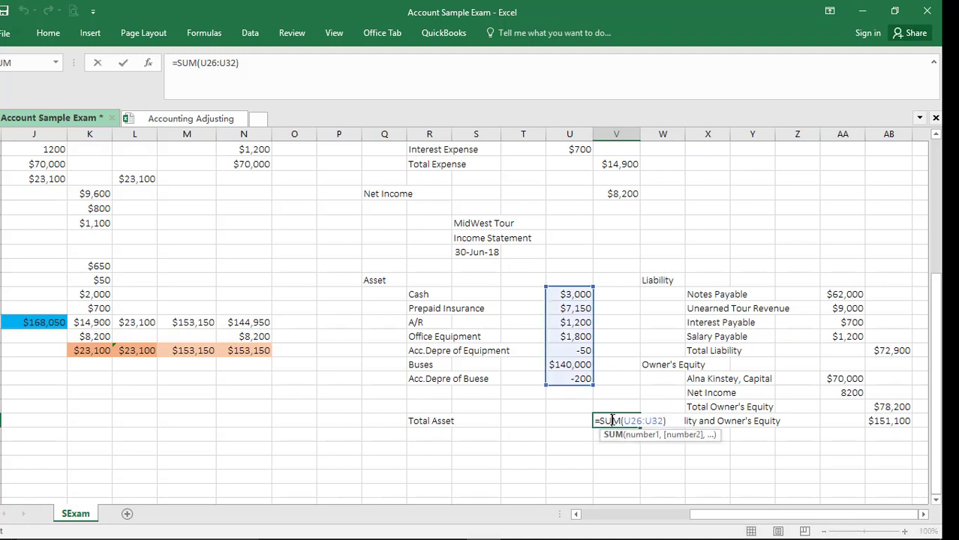
key("Escape")
left_click(556, 292)
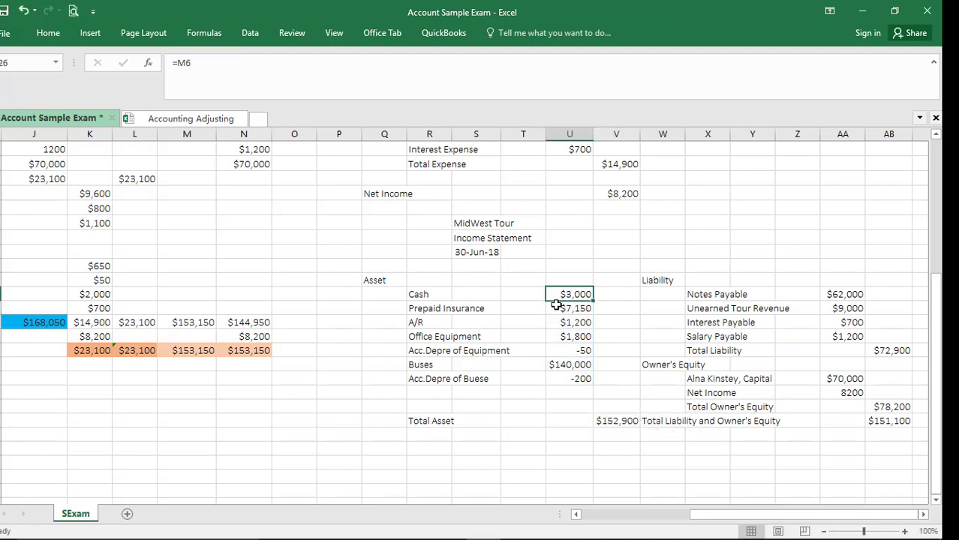
left_click(556, 308)
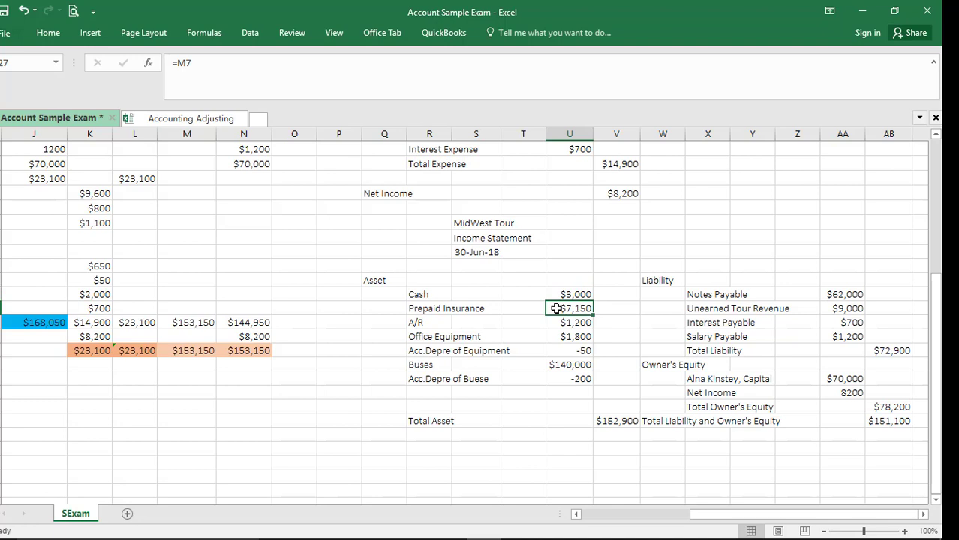
left_click(556, 322)
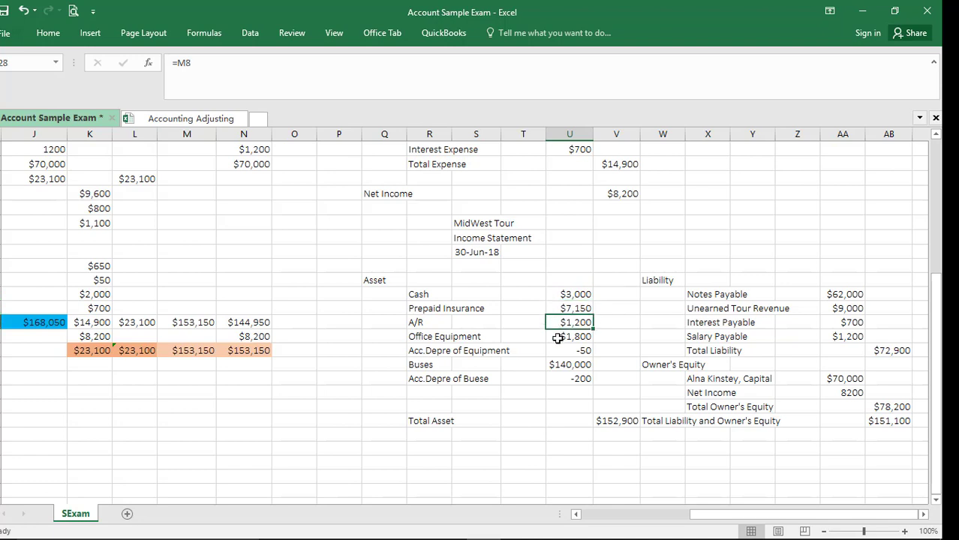
left_click(557, 338)
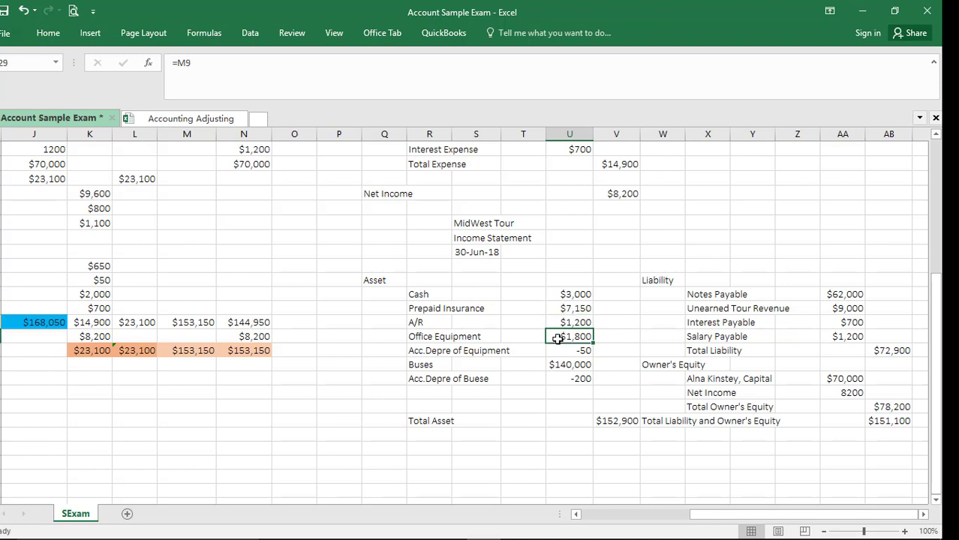
left_click(559, 364)
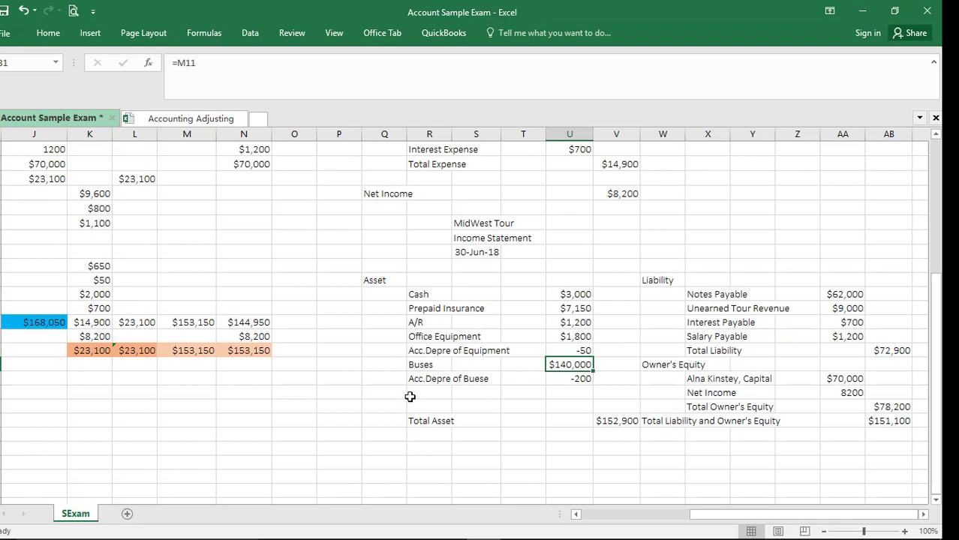
Step: Correct the accumulated depreciation of buses amount in U32 to -2000
double_click(582, 379)
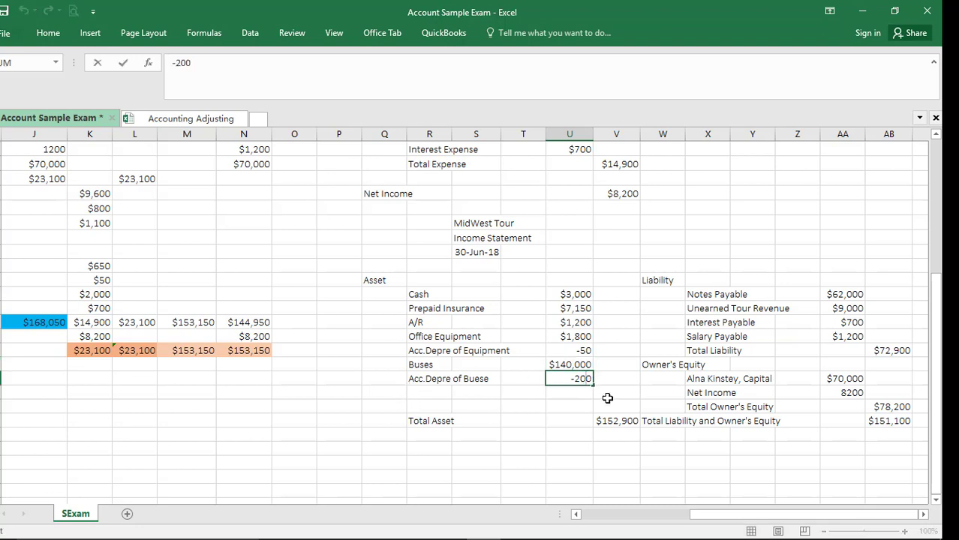
type("0")
key("Return")
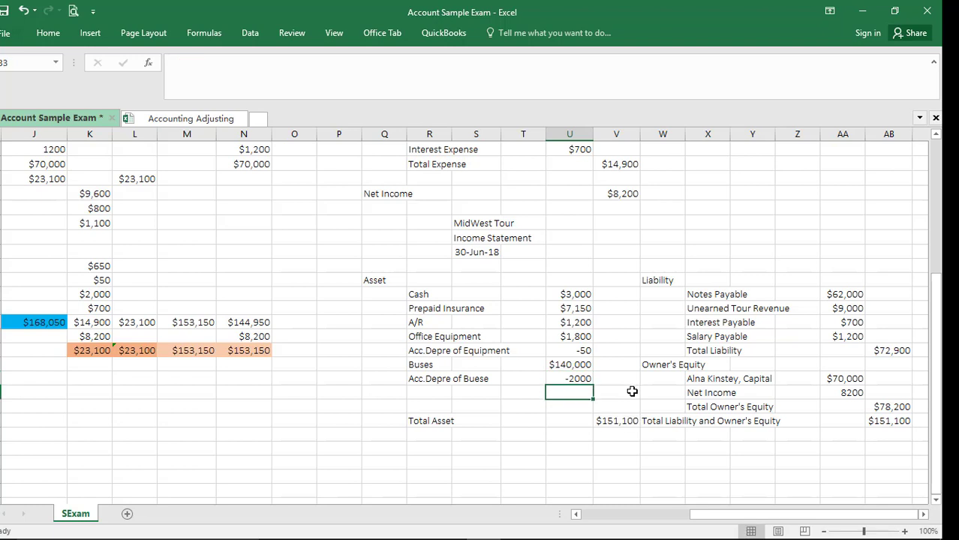
Step: Shade the Total Liability and Owner's Equity amount in AB35 and the Total Asset amount in V35 light orange
left_click(612, 418)
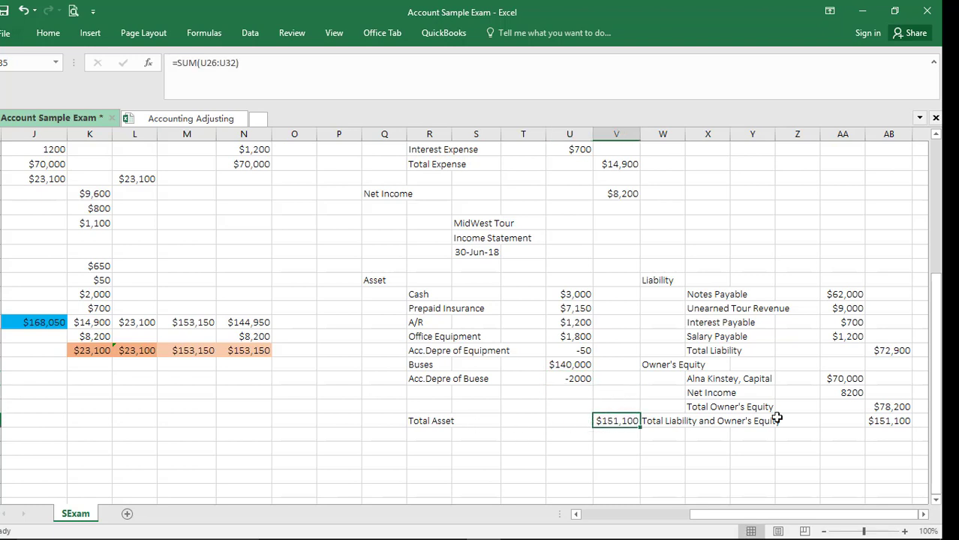
left_click(885, 419)
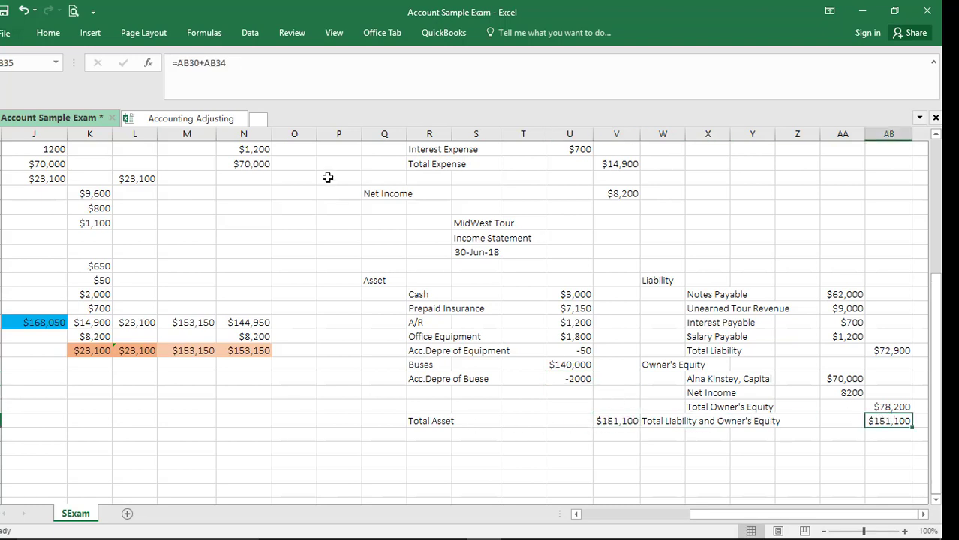
left_click(48, 32)
left_click(196, 78)
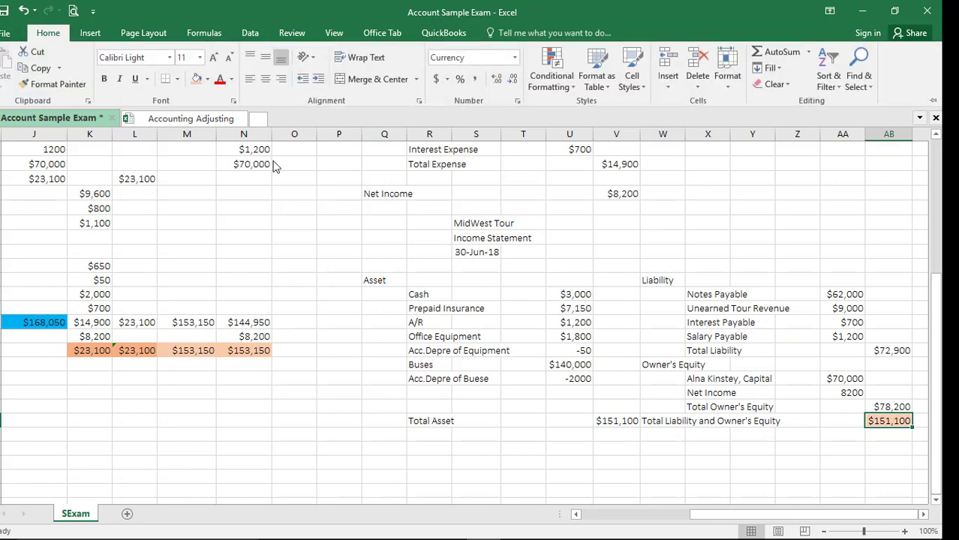
left_click(630, 424)
left_click(616, 420)
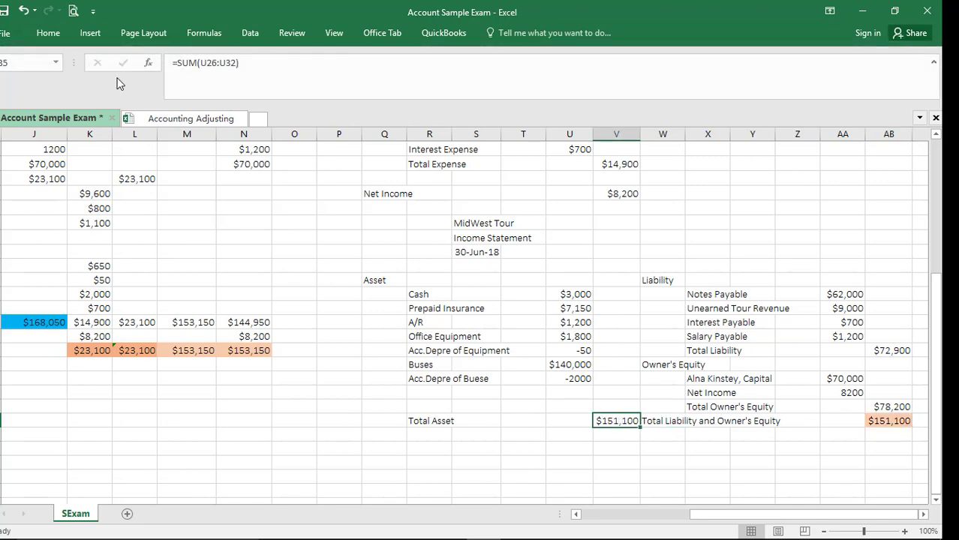
left_click(48, 33)
left_click(196, 76)
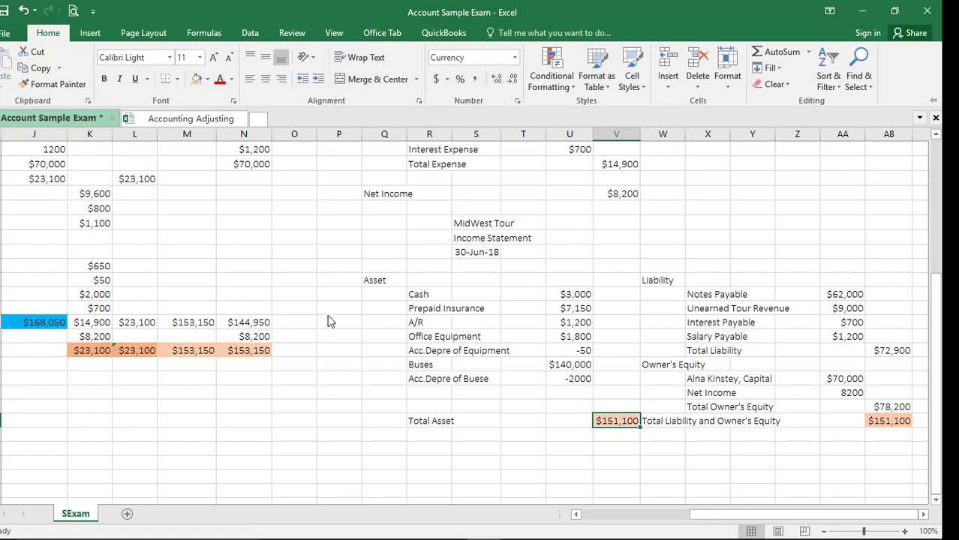
Step: Change the second statement's title in S22 to Balance Sheet
scroll(617, 374, "up", 5)
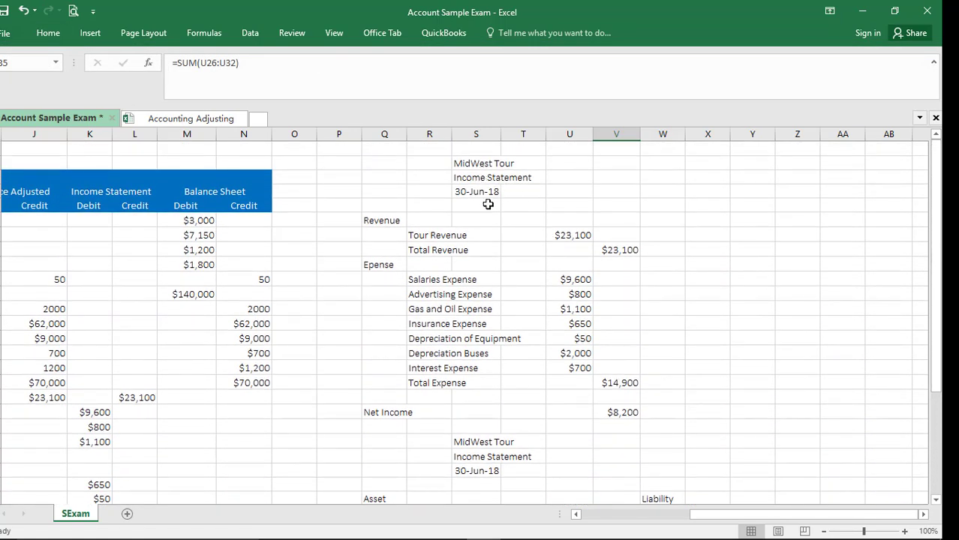
scroll(485, 322, "down", 4)
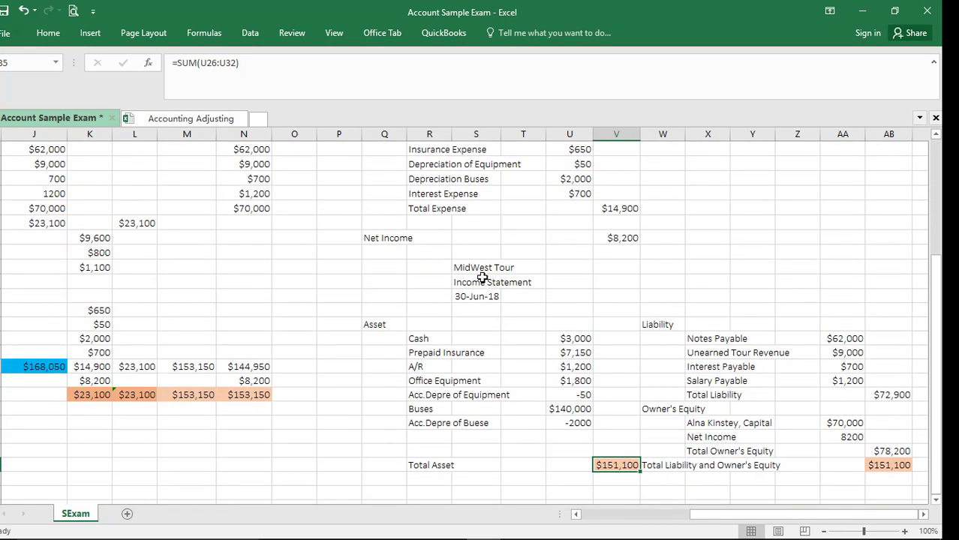
left_click(484, 282)
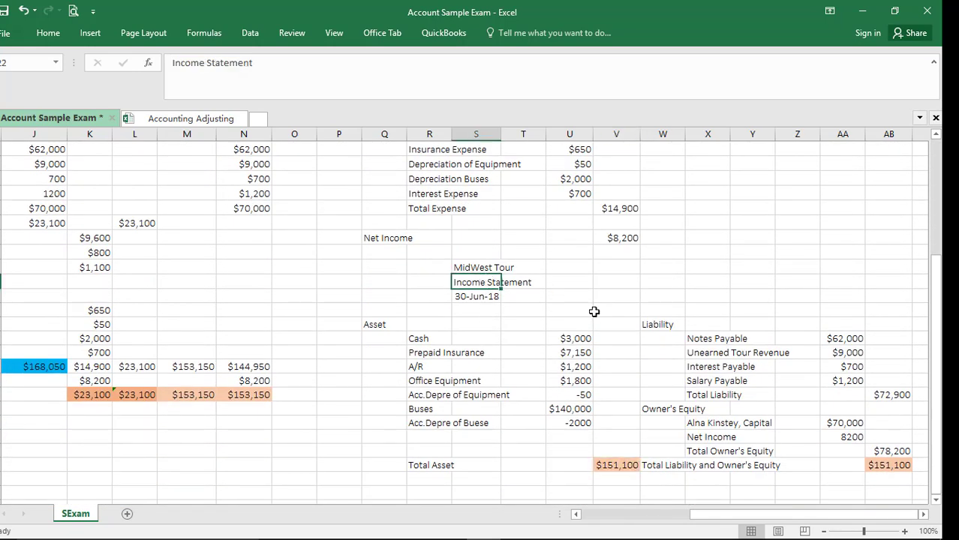
type("Balan")
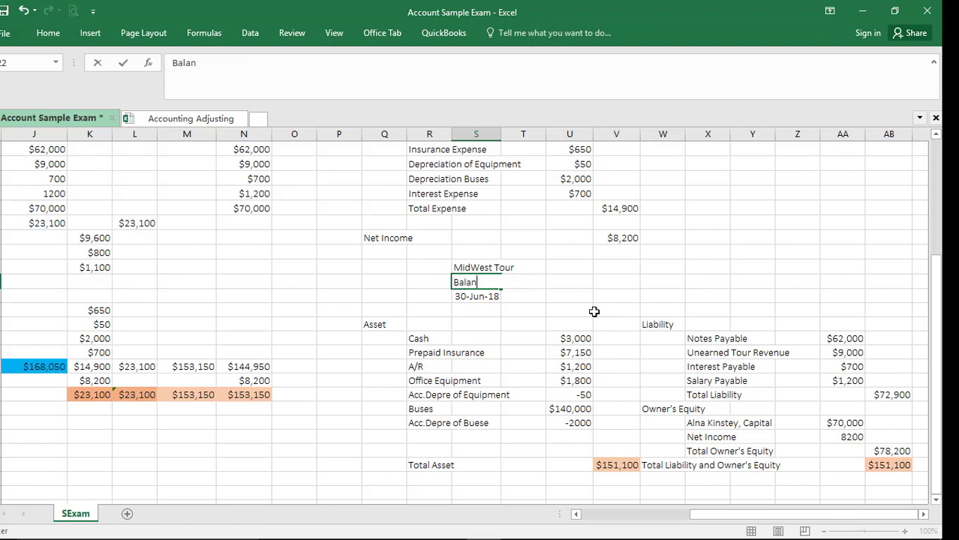
type("ce Sheet")
key("Return")
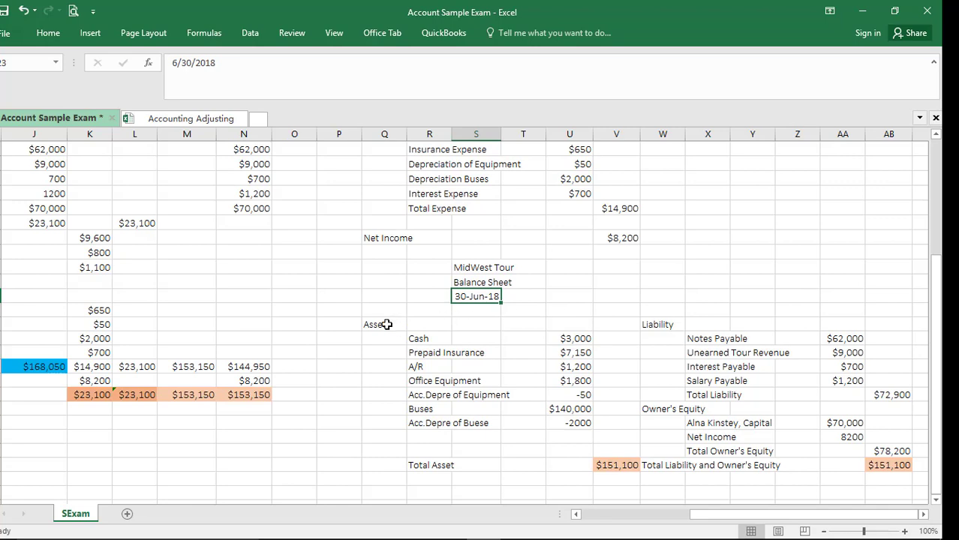
Step: Move the liability and owner's equity block from W25:AC35 to below the assets, starting at Q37
left_click_drag(384, 324, 866, 407)
left_click(814, 377)
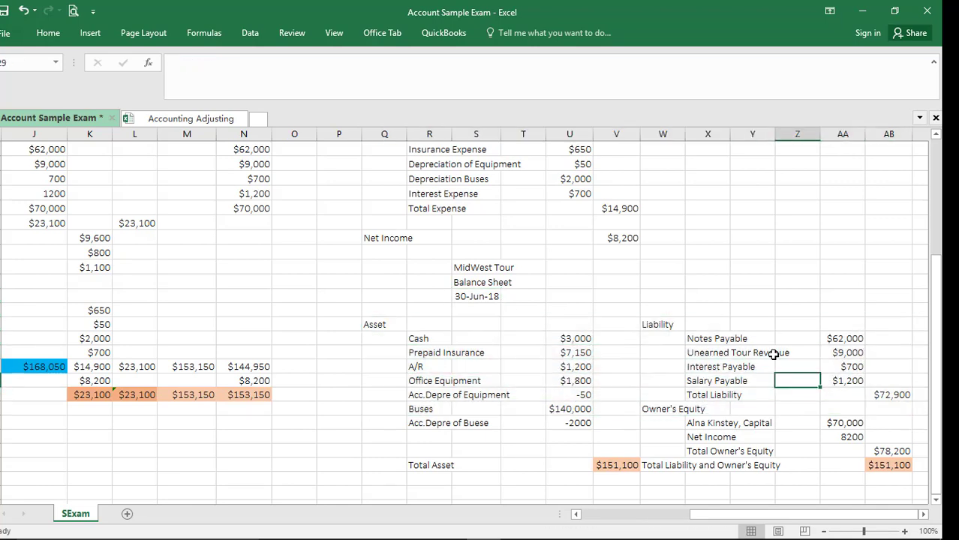
left_click(670, 323)
left_click_drag(739, 349, 903, 429)
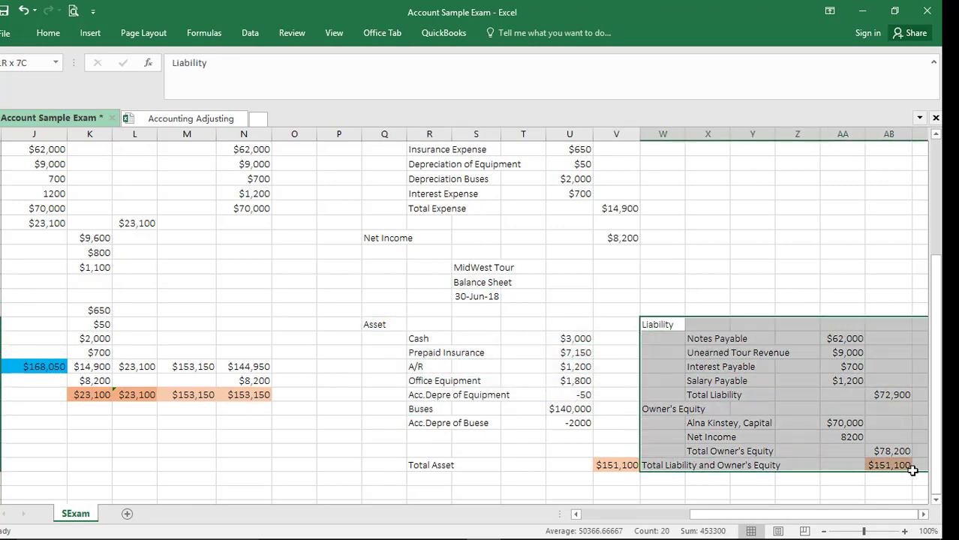
scroll(906, 433, "down", 2)
scroll(906, 433, "down", 1)
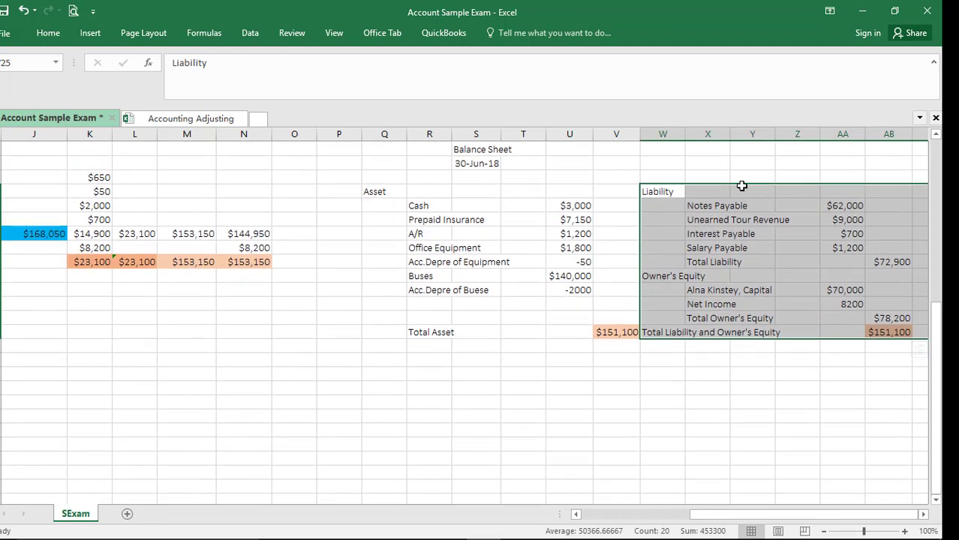
left_click_drag(744, 188, 498, 364)
scroll(557, 371, "down", 2)
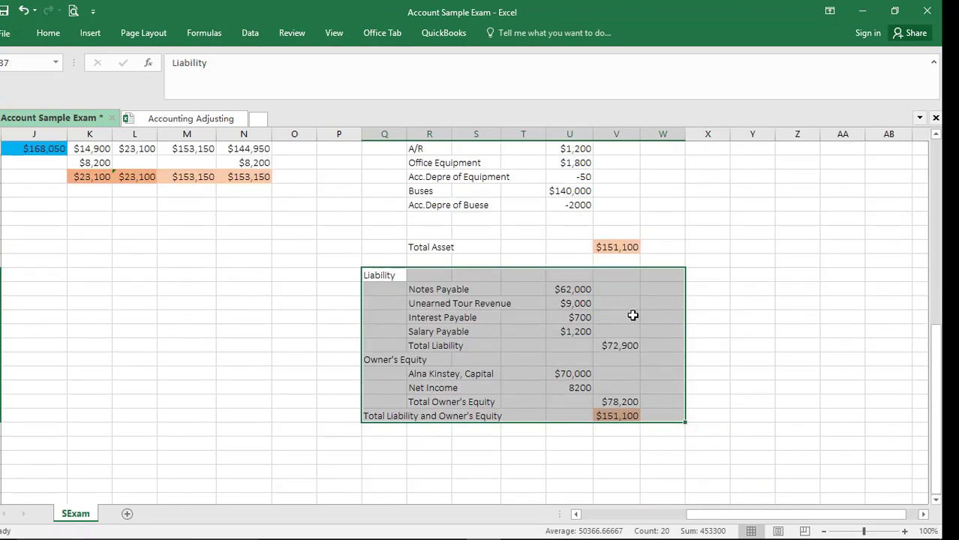
Step: Review the stacked balance sheet from its heading through the assets down to Total Liability and Owner's Equity
scroll(632, 315, "up", 3)
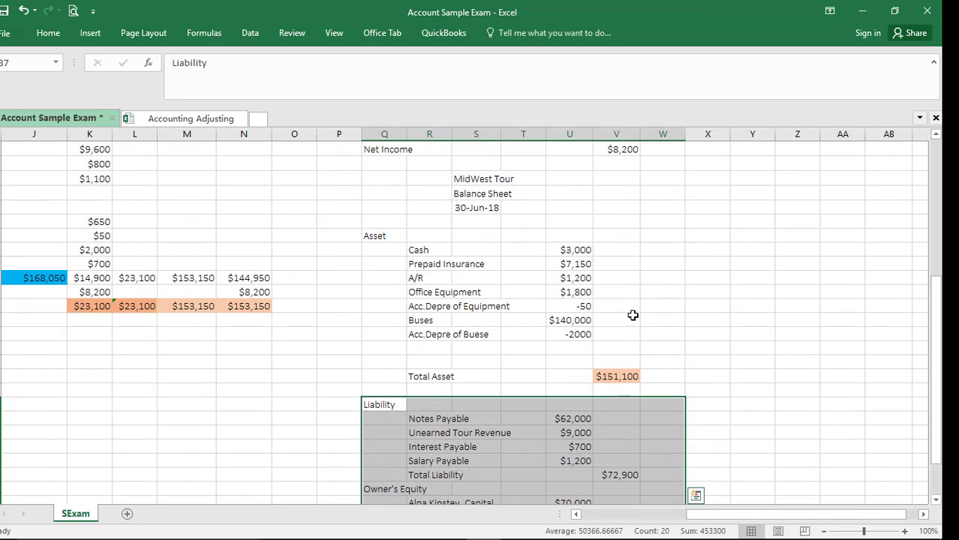
scroll(633, 315, "up", 1)
left_click_drag(376, 225, 620, 340)
scroll(427, 417, "down", 3)
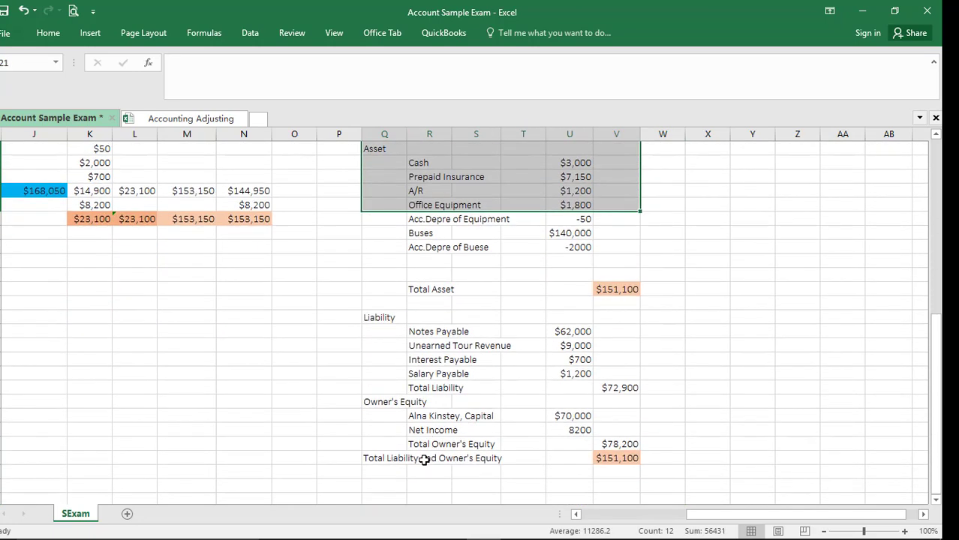
left_click(648, 483)
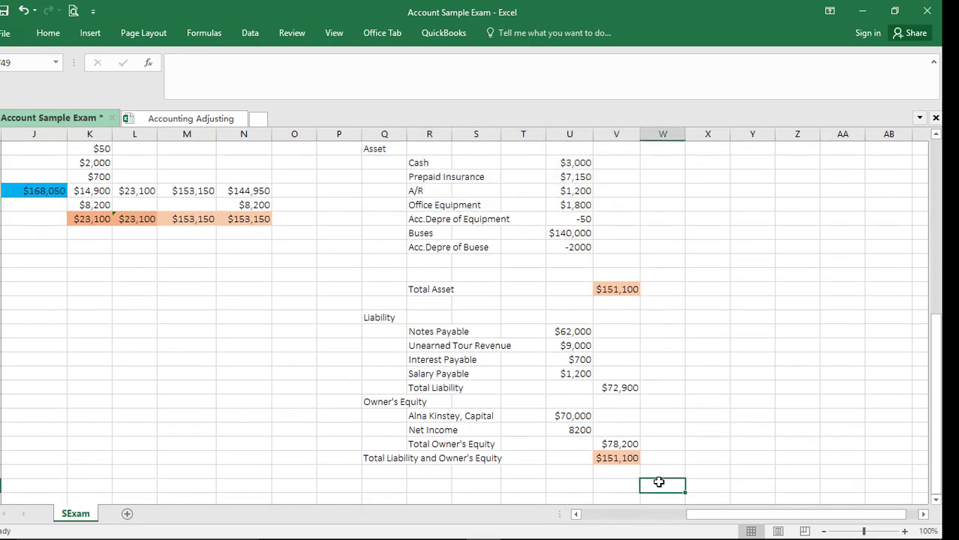
Step: Review the income statement above the balance sheet, from its heading to Net Income, and the empty columns beside it
scroll(658, 483, "up", 4)
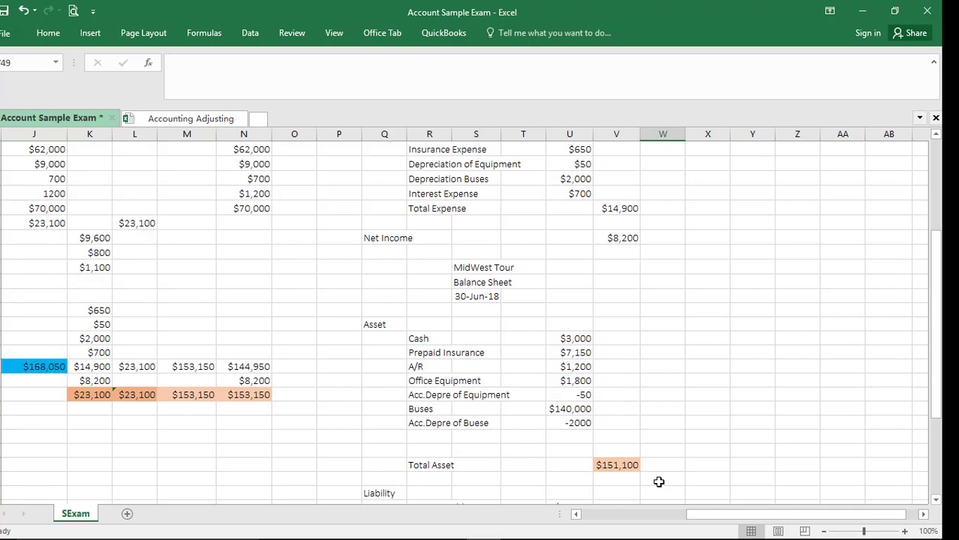
scroll(659, 482, "up", 4)
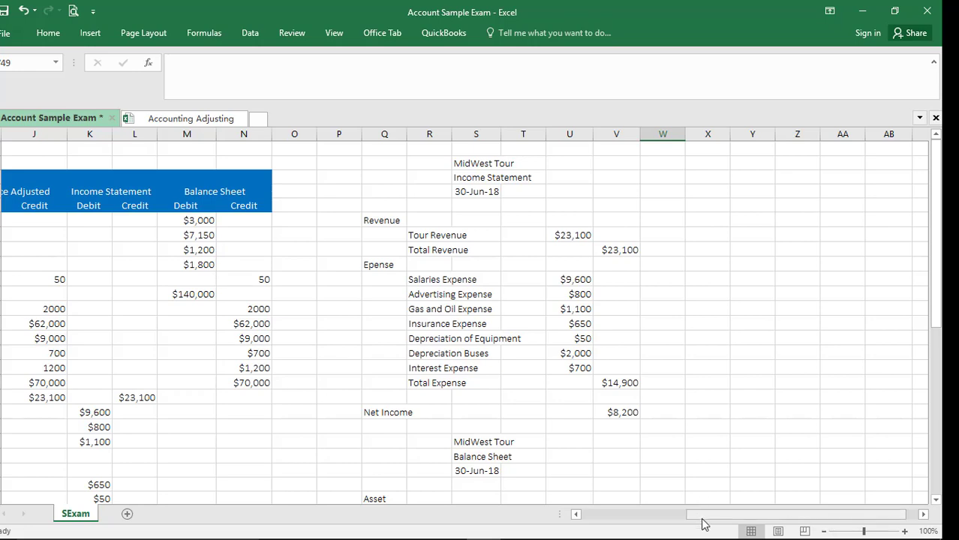
mouse_move(700, 517)
left_mouse_down()
mouse_move(606, 525)
mouse_move(713, 527)
left_mouse_up()
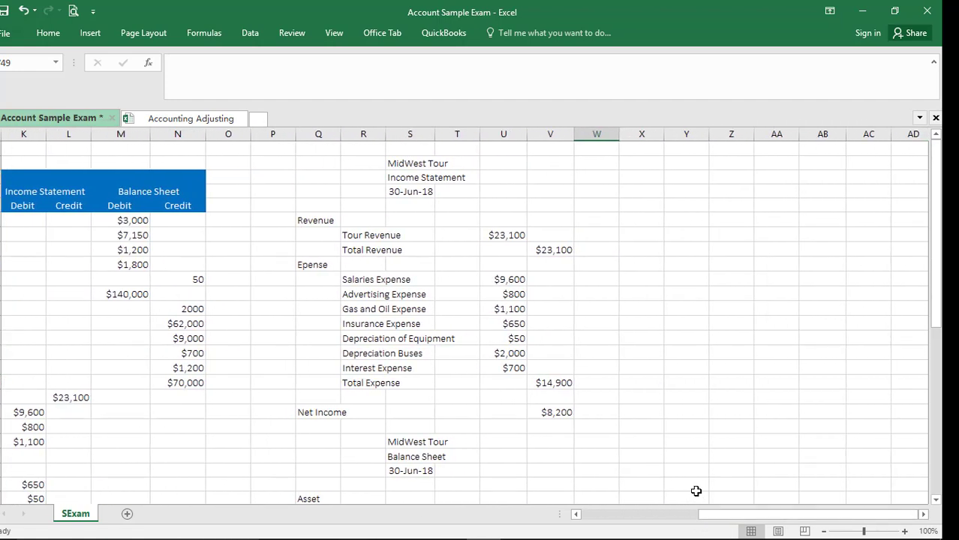
scroll(696, 491, "down", 2)
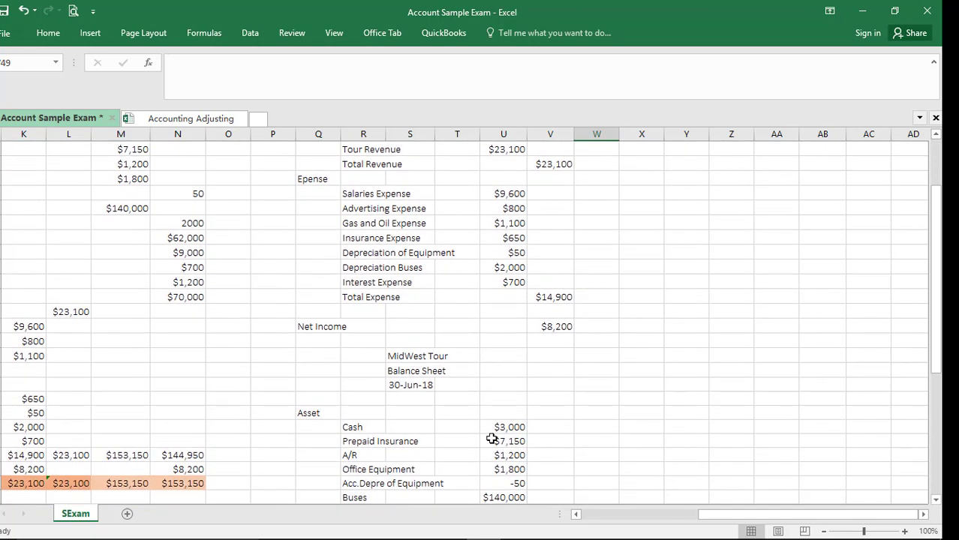
left_click(458, 398)
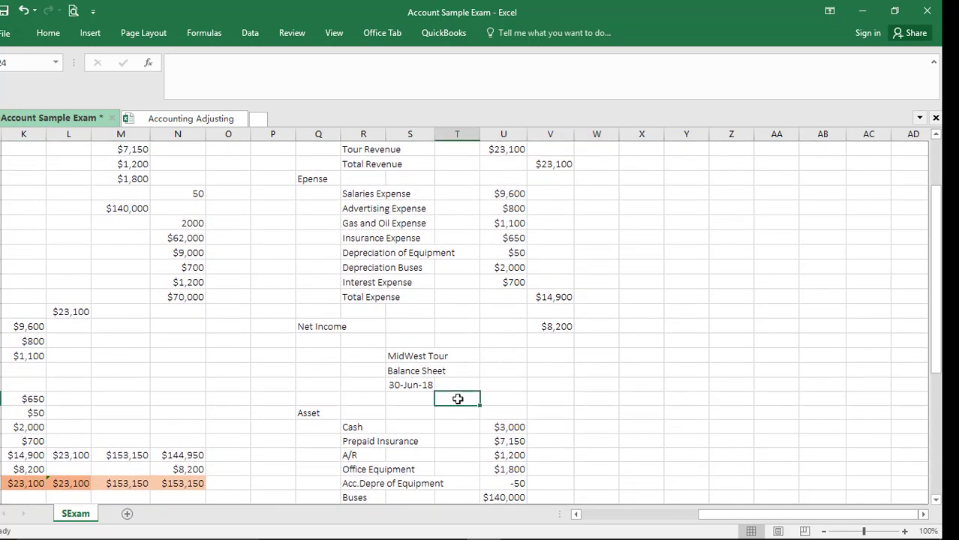
scroll(458, 399, "up", 2)
left_click_drag(308, 158, 572, 358)
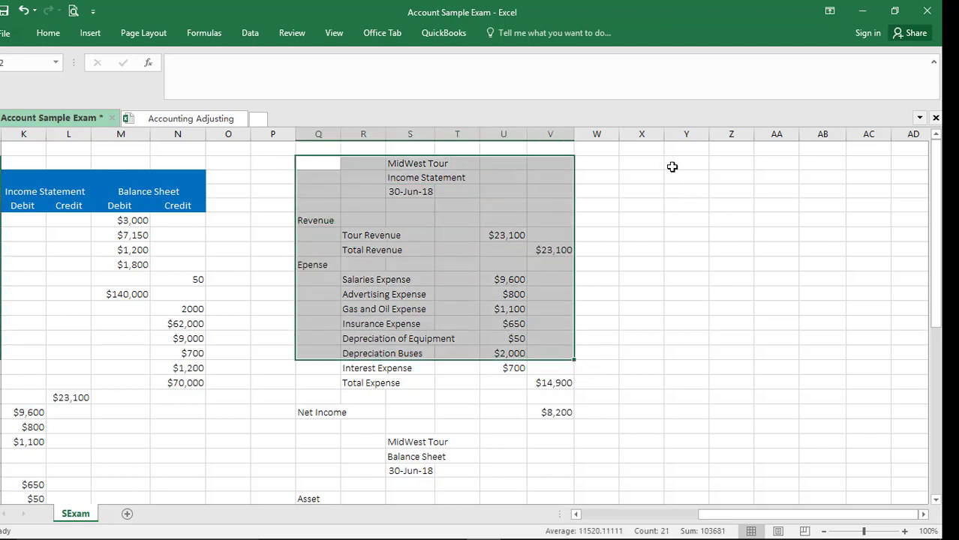
left_click(640, 168)
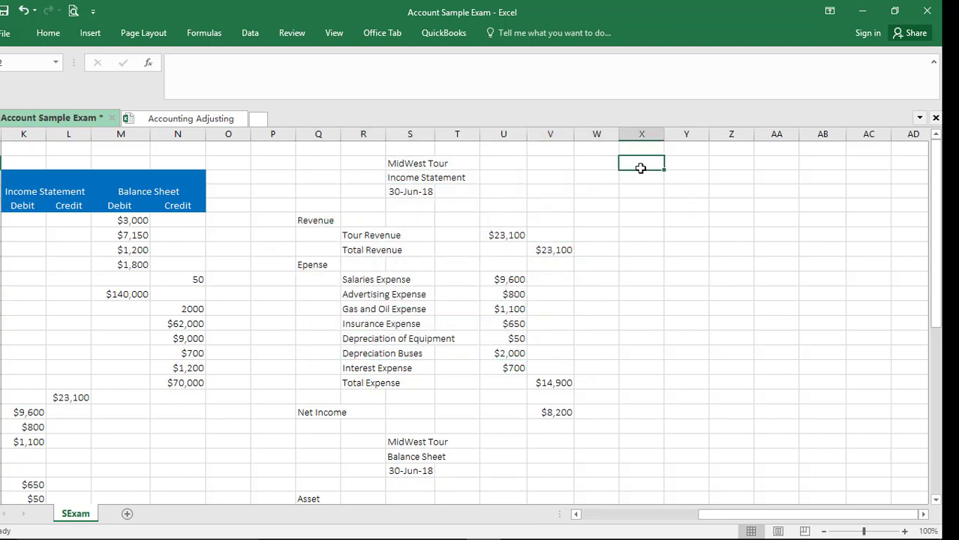